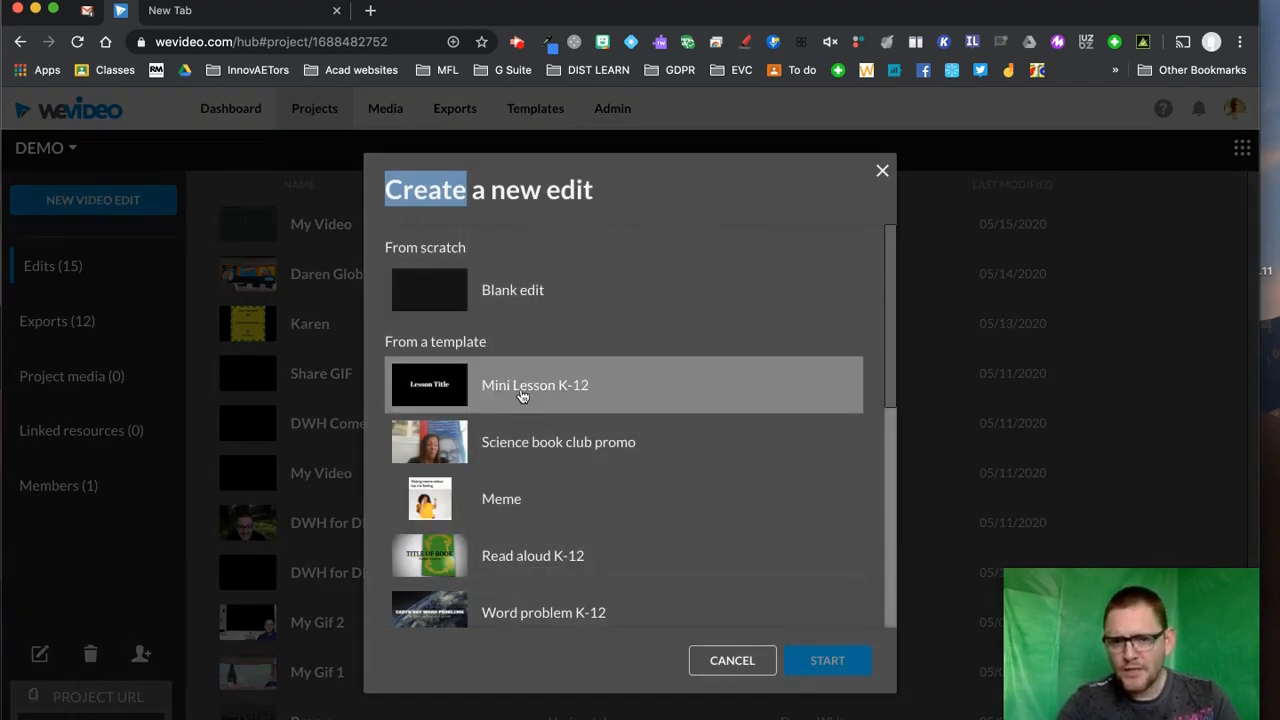
Create a new blank video edit from scratch
{"action": "left_click", "coordinate": [500, 288]}
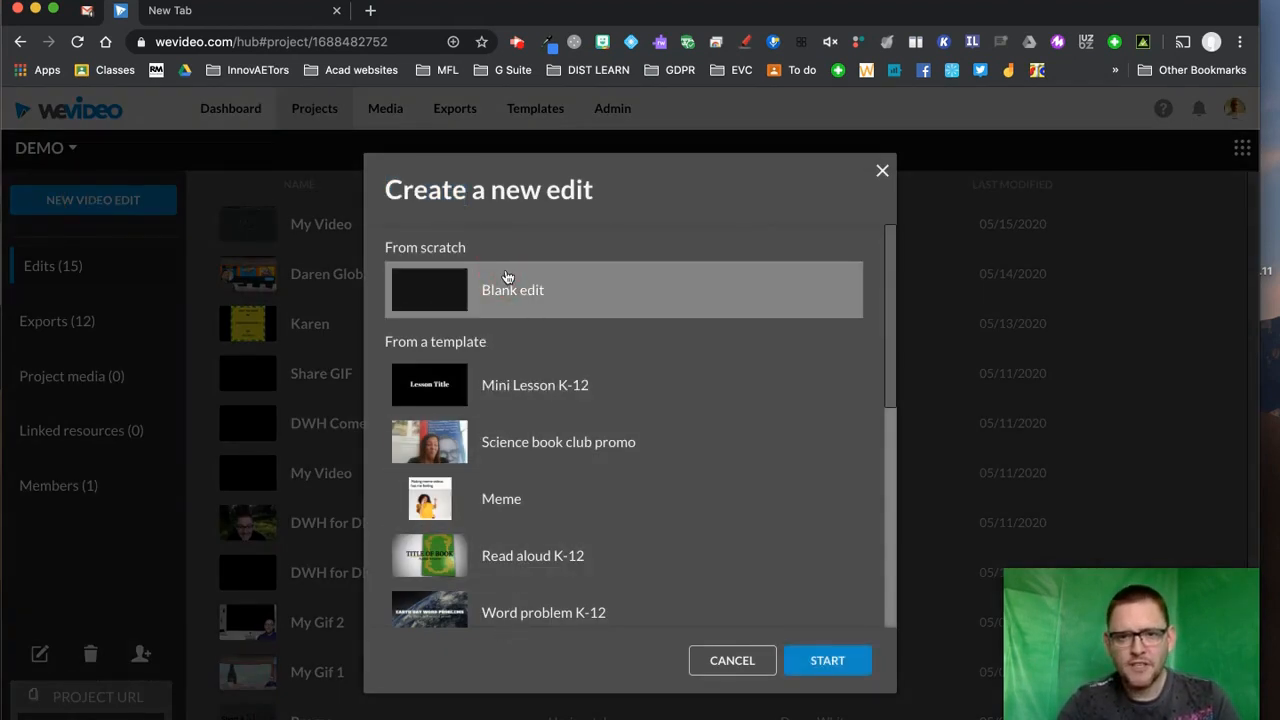
{"action": "left_click", "coordinate": [831, 663]}
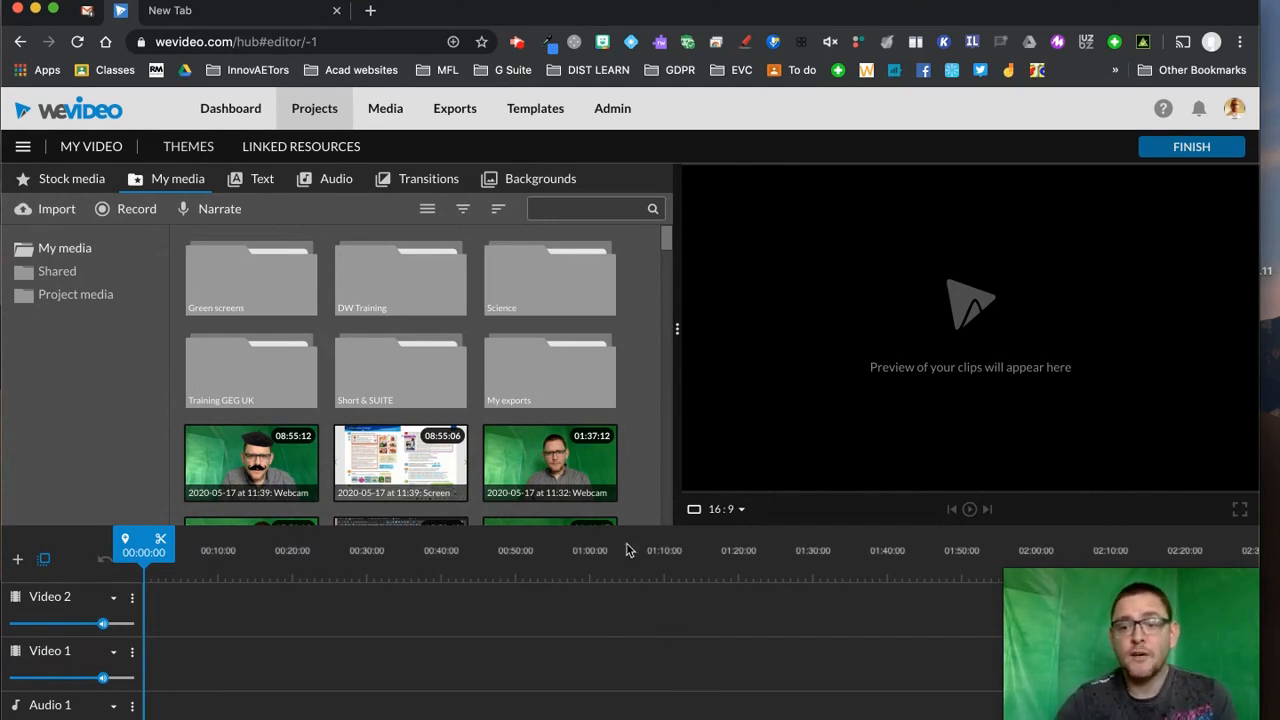
Set up a webcam-only recording with FaceTime HD Camera as the video source
{"action": "left_click", "coordinate": [133, 210]}
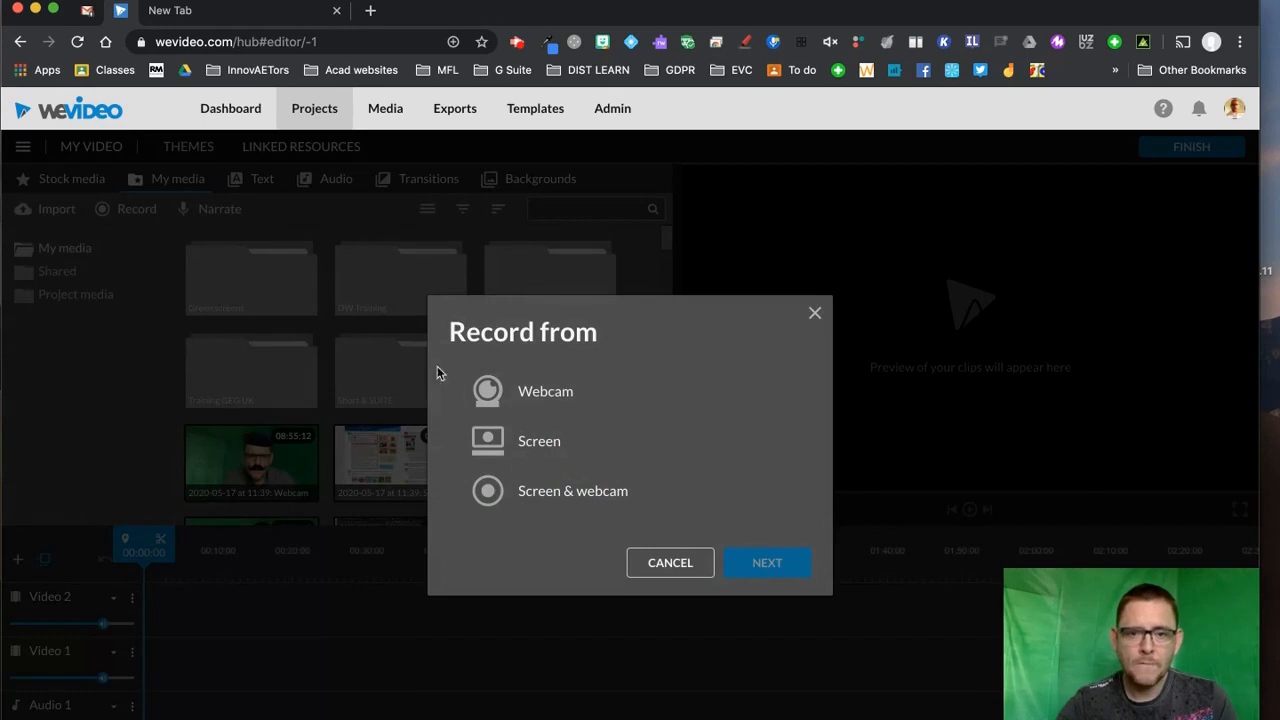
{"action": "left_click", "coordinate": [555, 394]}
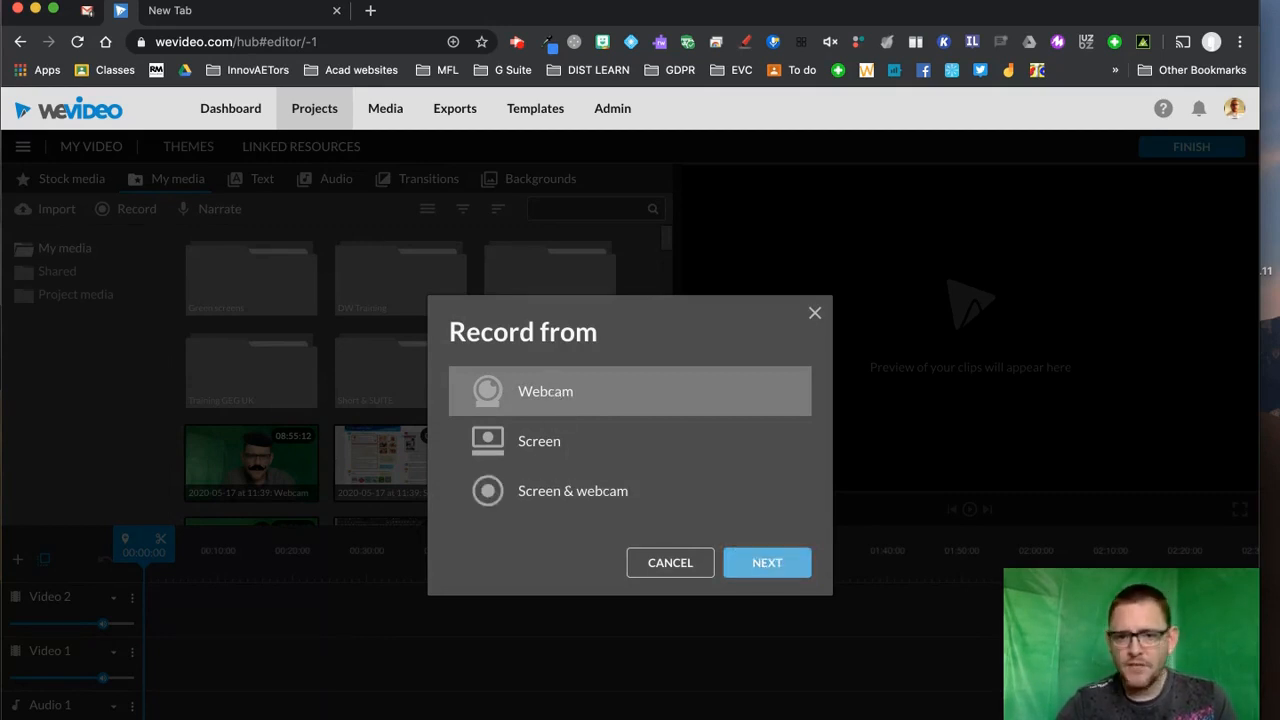
{"action": "left_click", "coordinate": [767, 562]}
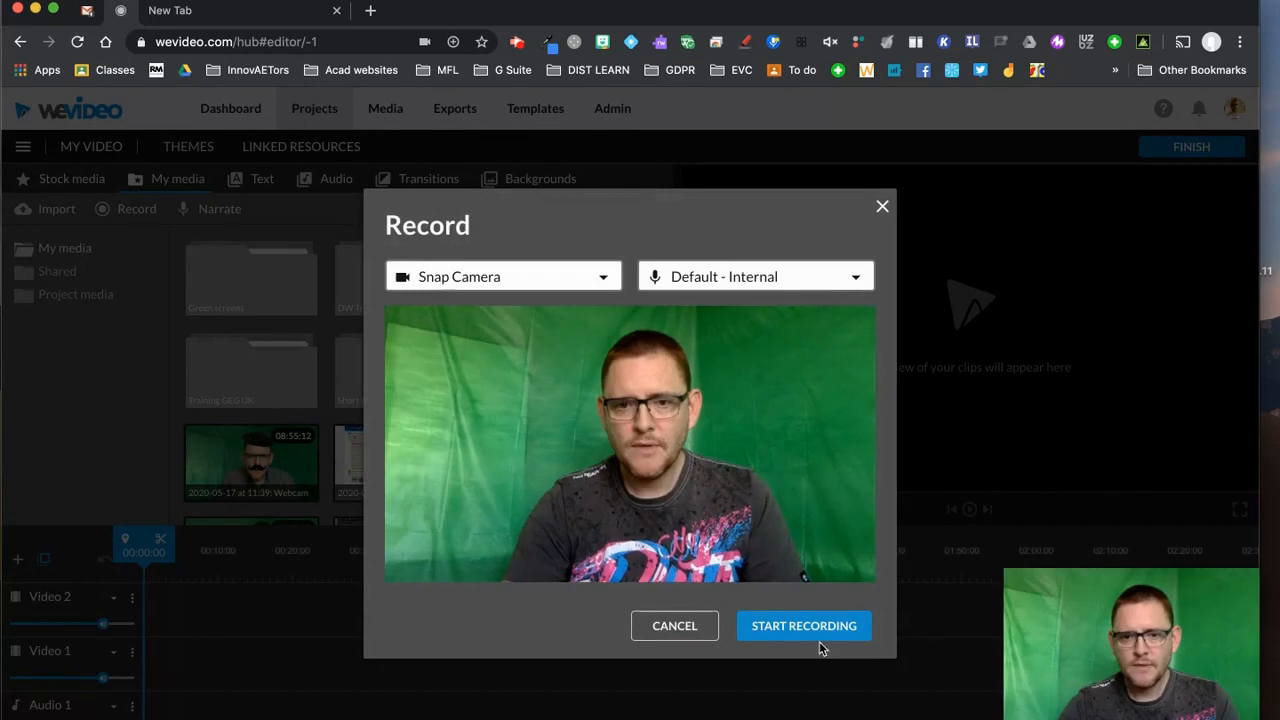
{"action": "left_click", "coordinate": [598, 277]}
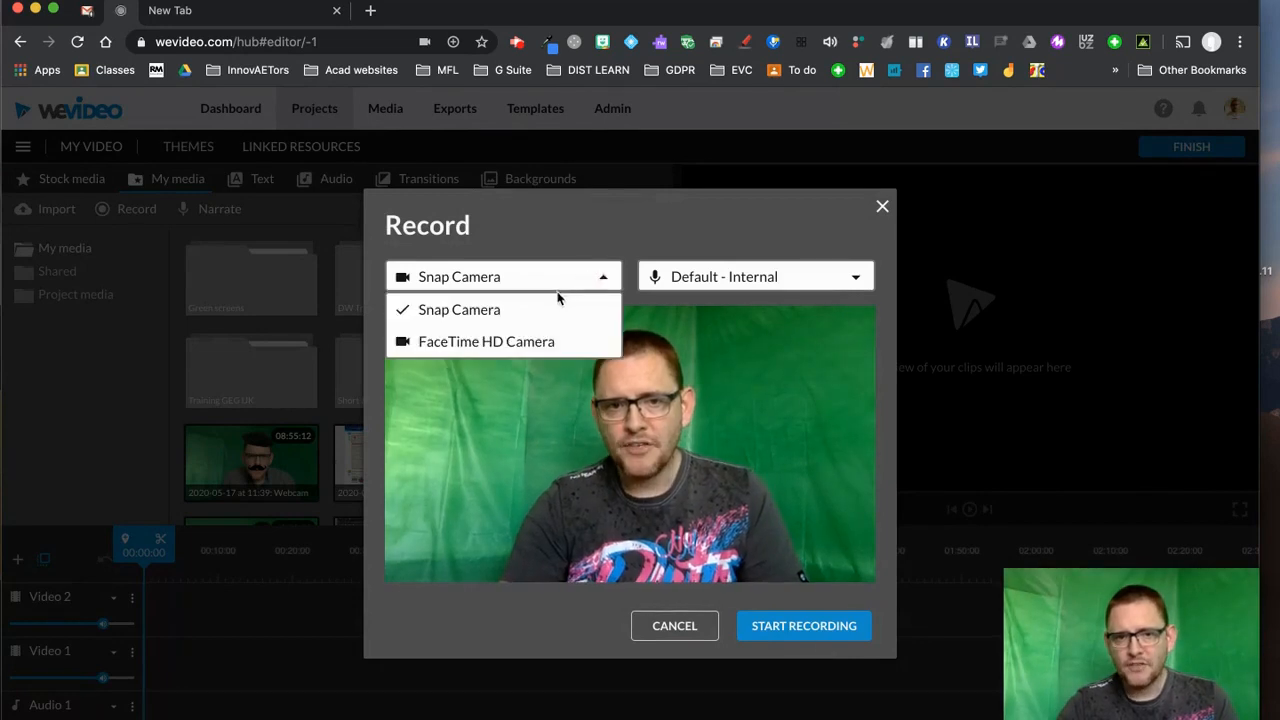
{"action": "left_click", "coordinate": [552, 342]}
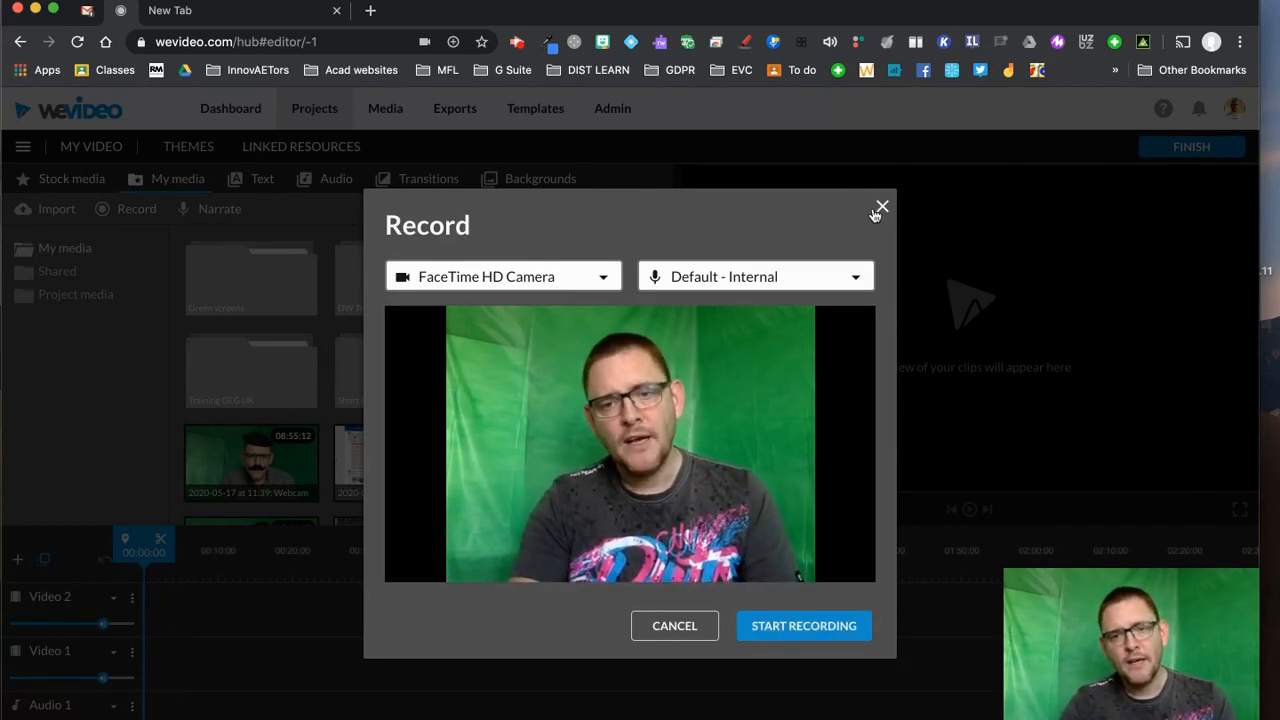
Record a webcam clip about 21 seconds long and play back its first seconds
{"action": "mouse_move", "coordinate": [825, 712]}
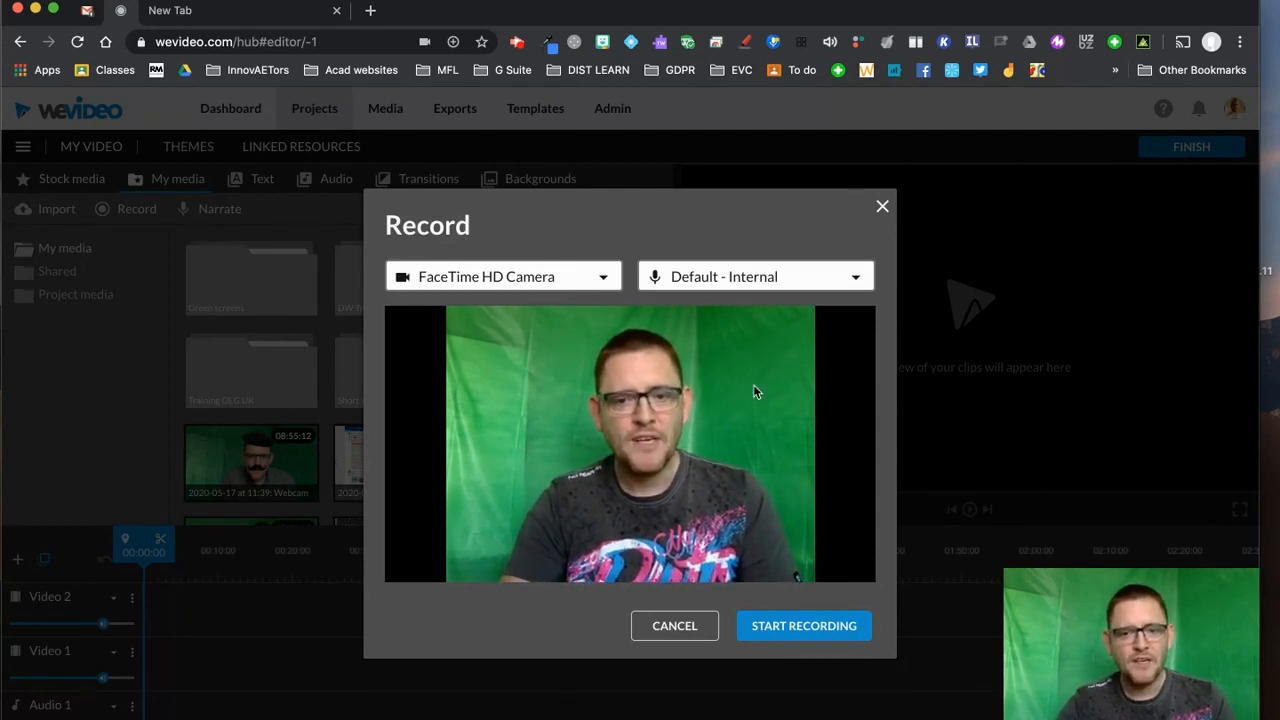
{"action": "left_click", "coordinate": [786, 627]}
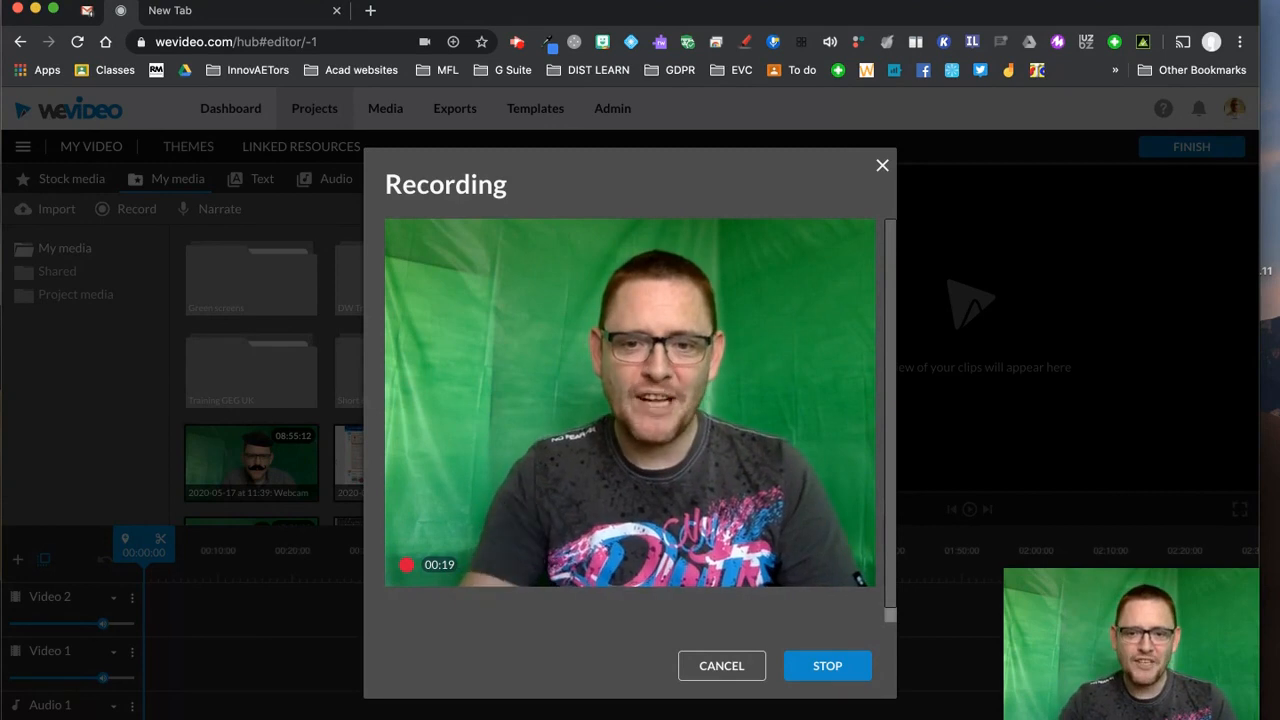
{"action": "left_click", "coordinate": [825, 668]}
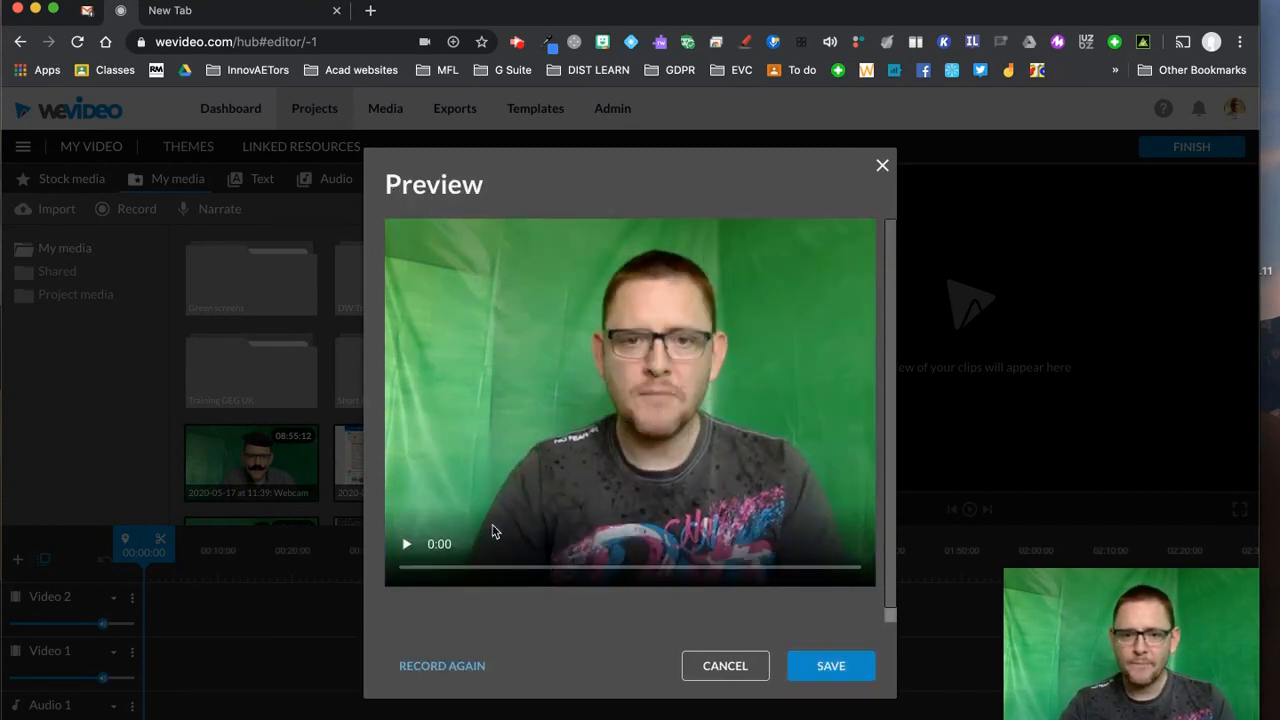
{"action": "left_click", "coordinate": [407, 548]}
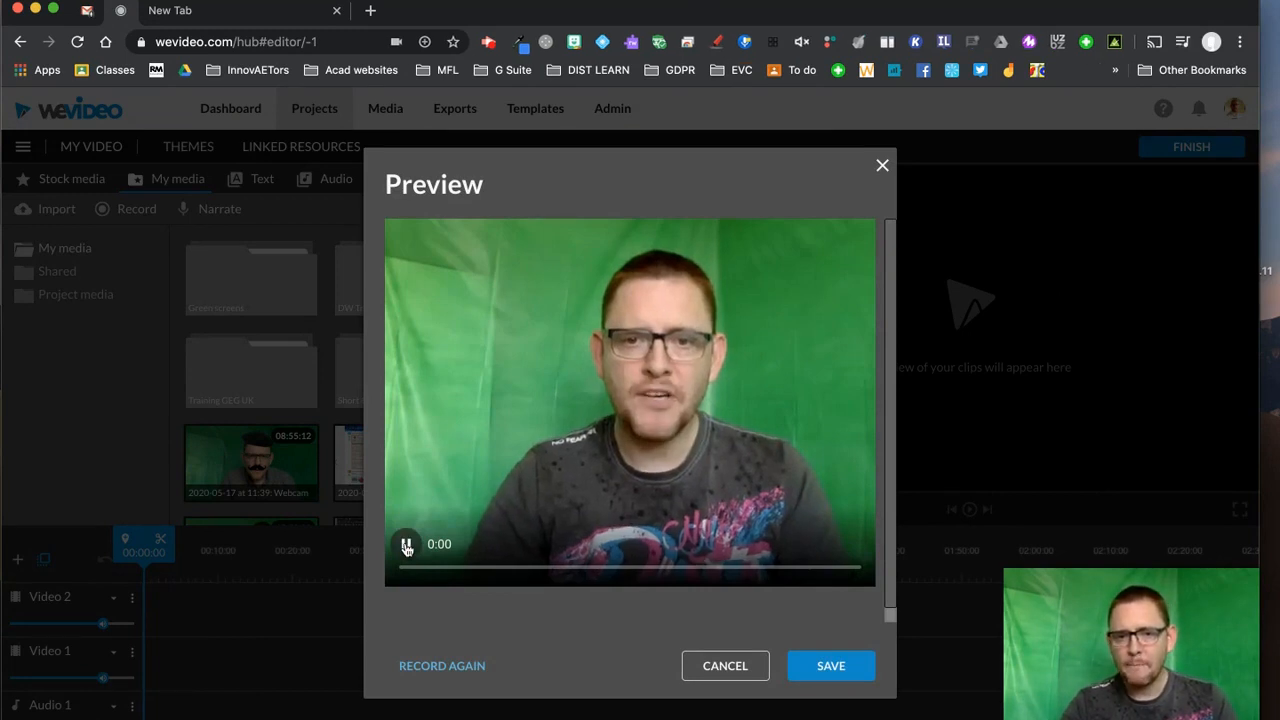
{"action": "left_click", "coordinate": [407, 548]}
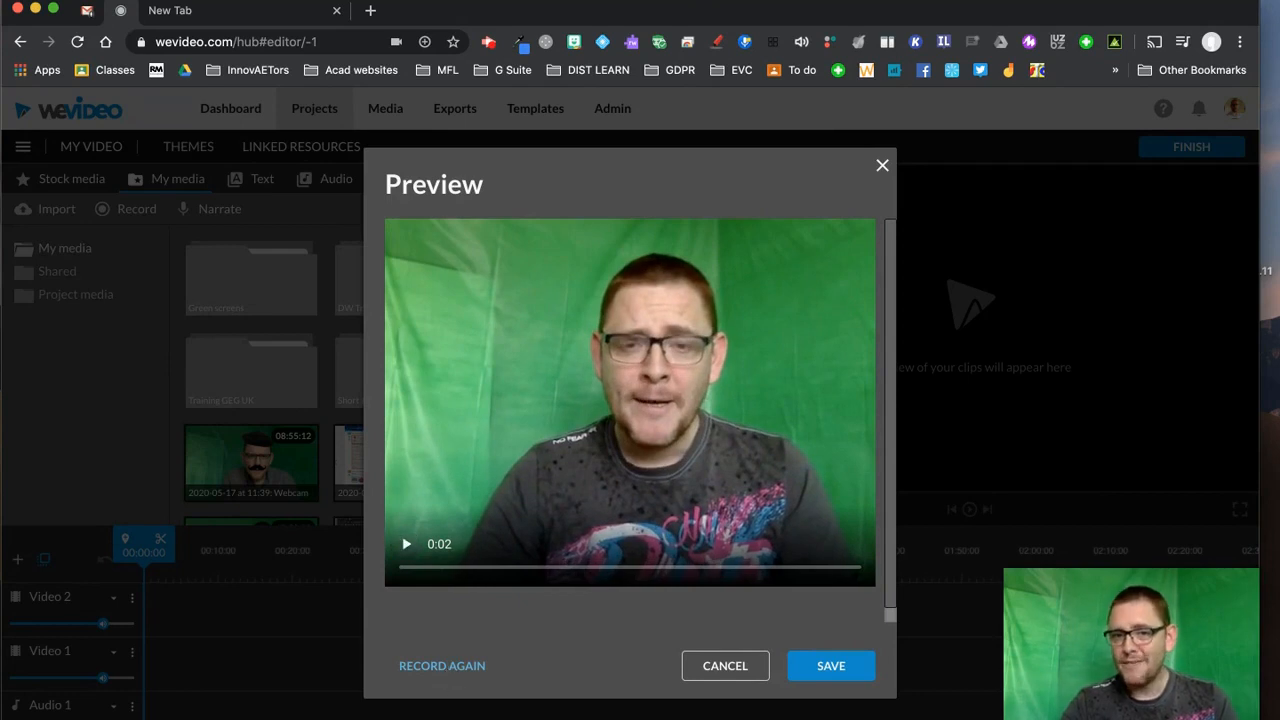
Save the webcam recording and place its clip at the start of the Video 2 track
{"action": "left_click", "coordinate": [831, 666]}
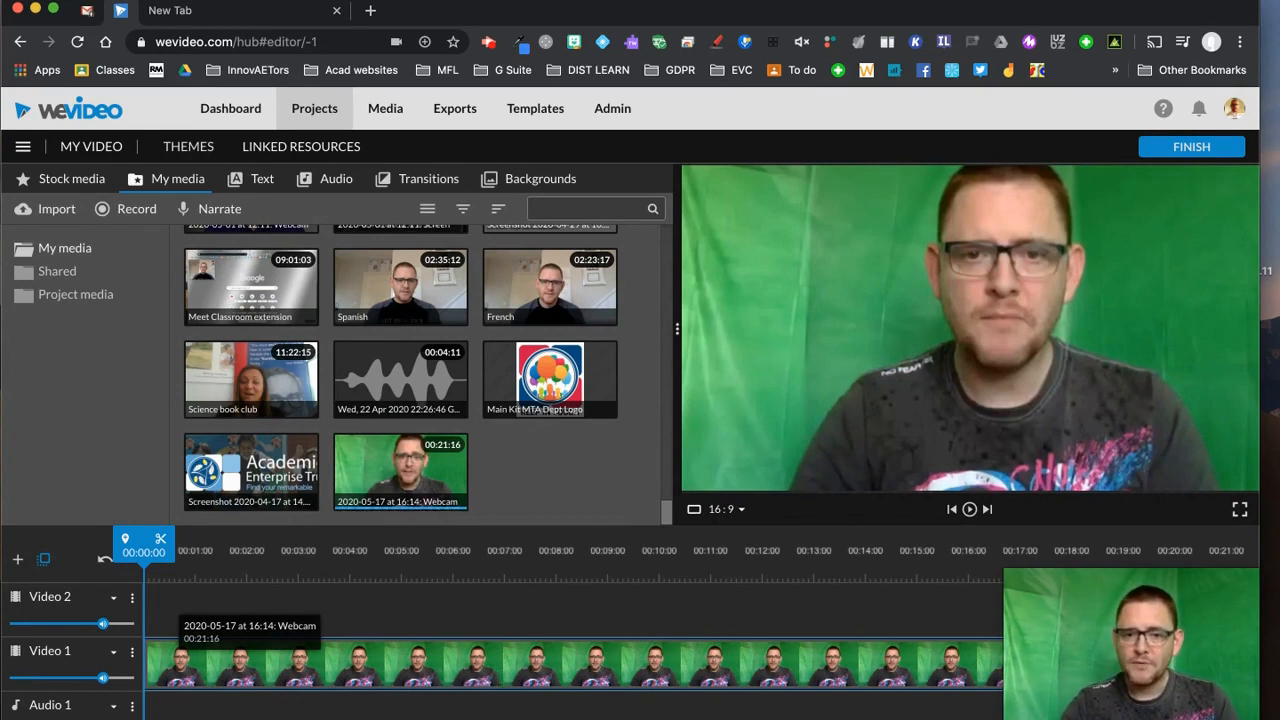
{"action": "left_click_drag", "start_coordinate": [463, 680], "coordinate": [456, 608]}
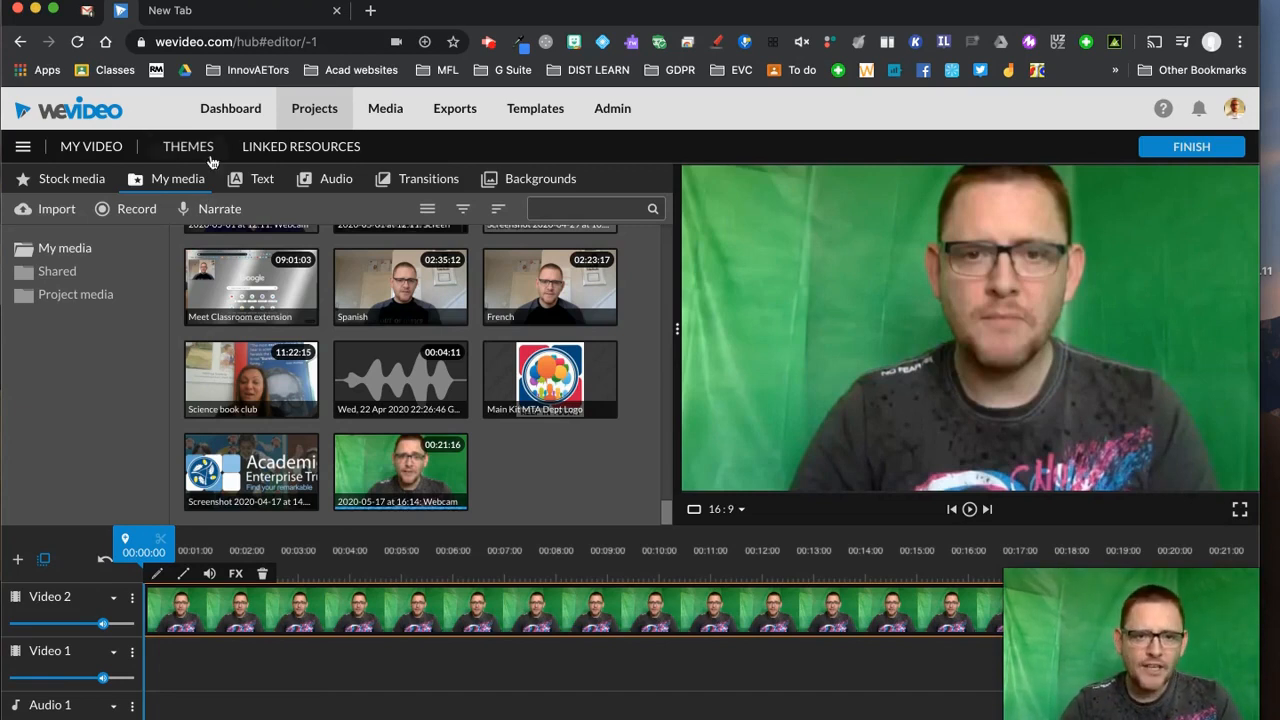
Search the stock media library for "news studio"
{"action": "left_click", "coordinate": [68, 180]}
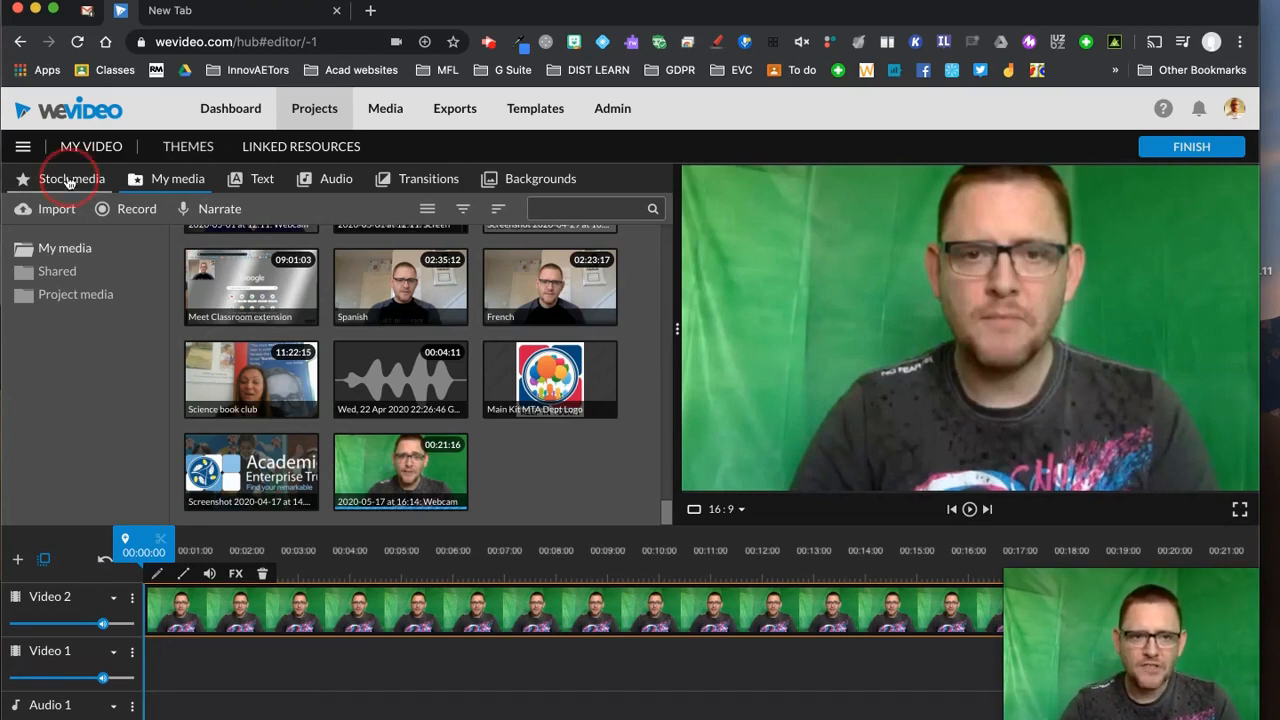
{"action": "left_click", "coordinate": [122, 218]}
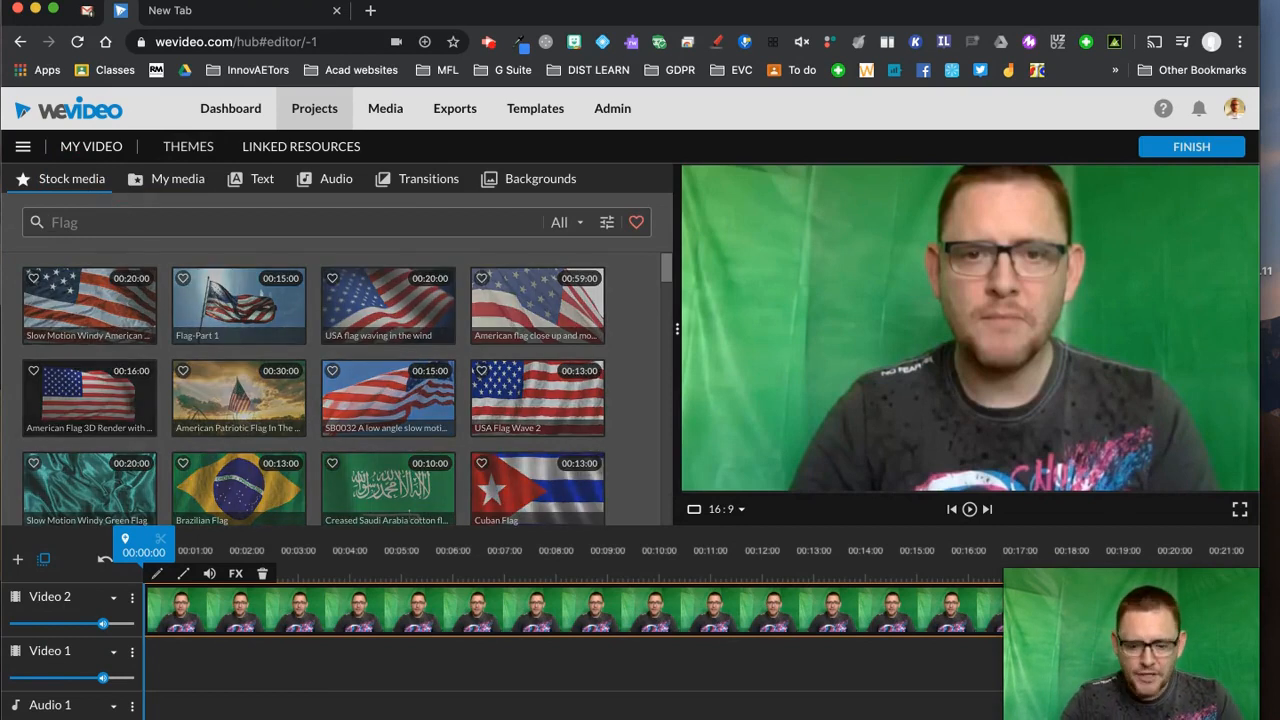
{"action": "type", "text": "news studio"}
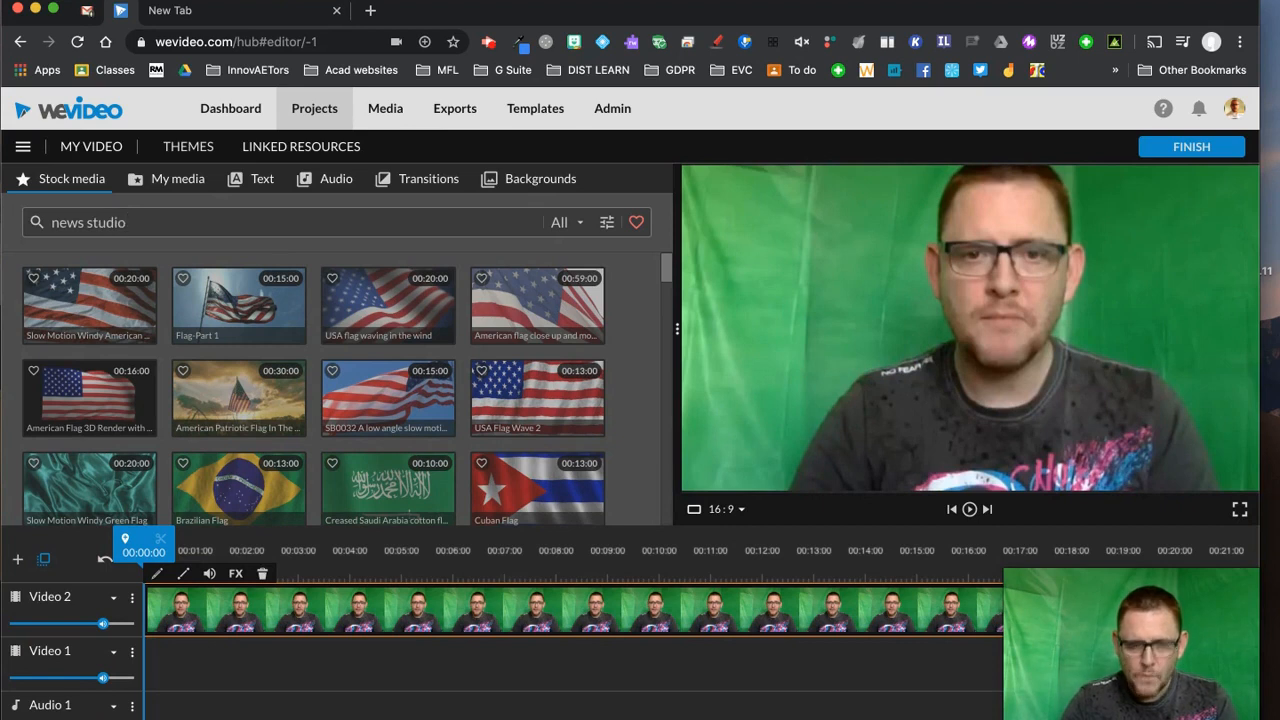
{"action": "key", "text": "Return"}
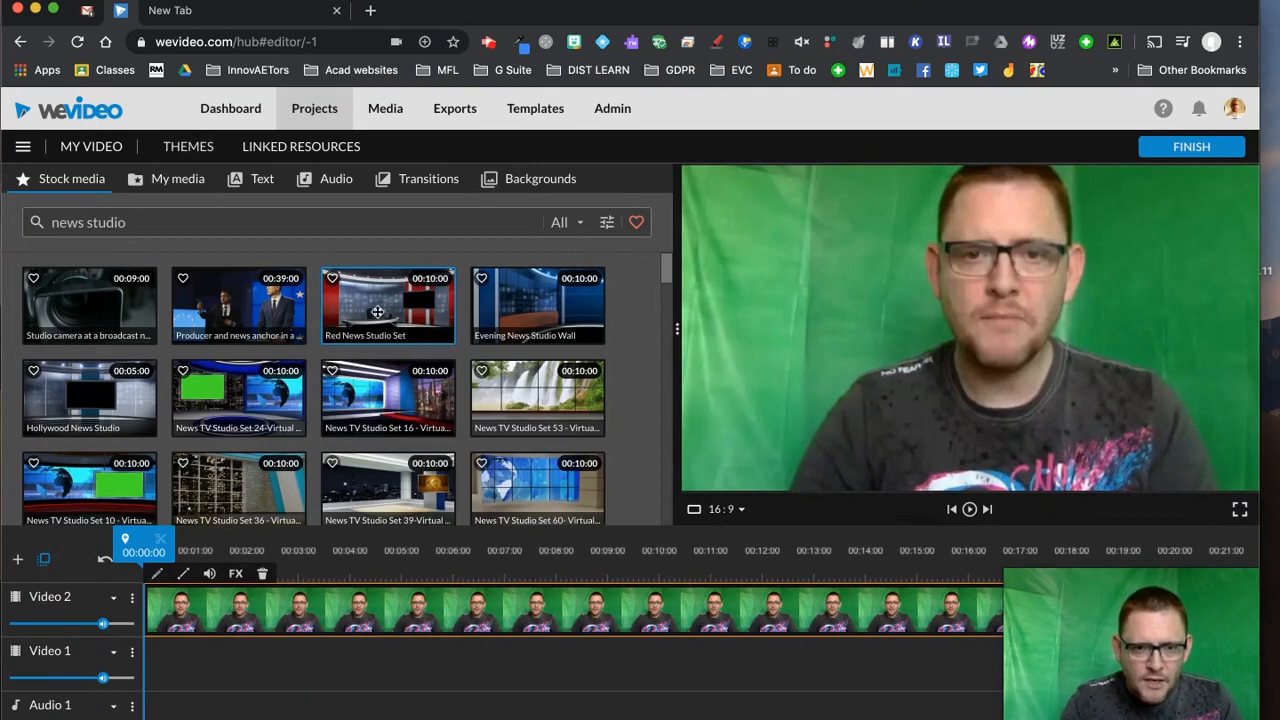
Filter the news studio results to images and browse them for a suitable studio background
{"action": "left_click", "coordinate": [568, 222]}
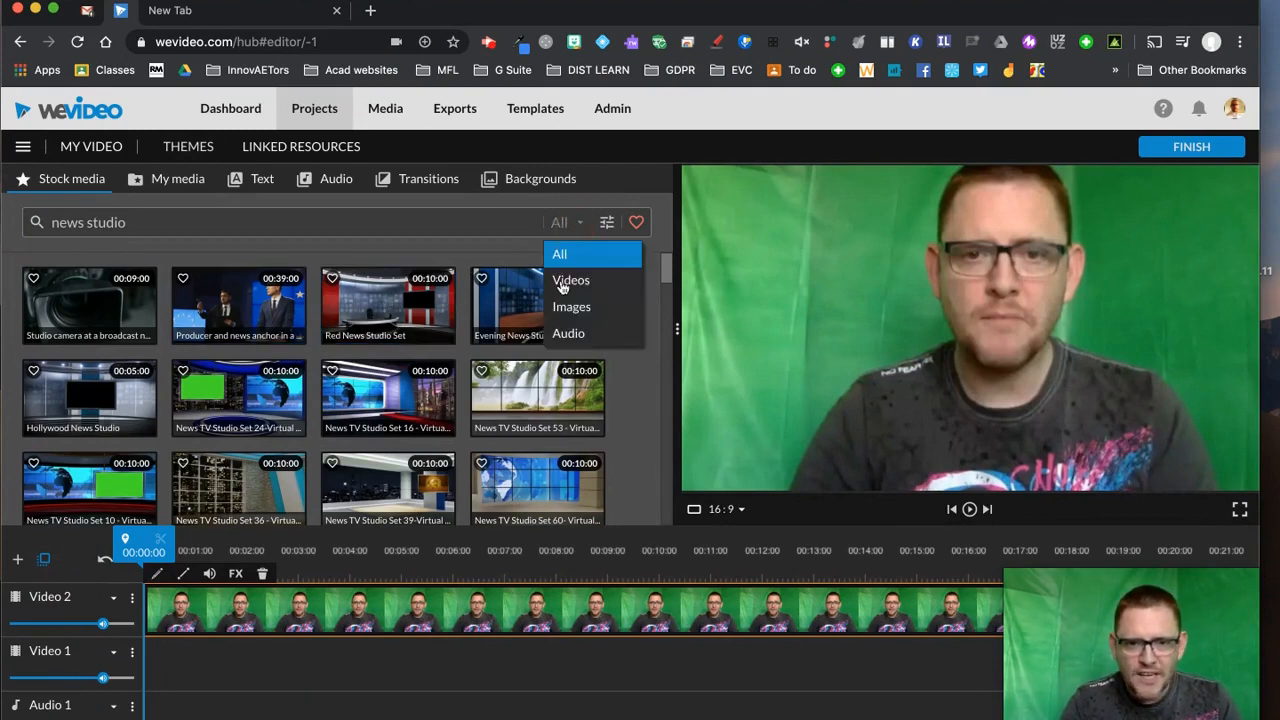
{"action": "left_click", "coordinate": [572, 307]}
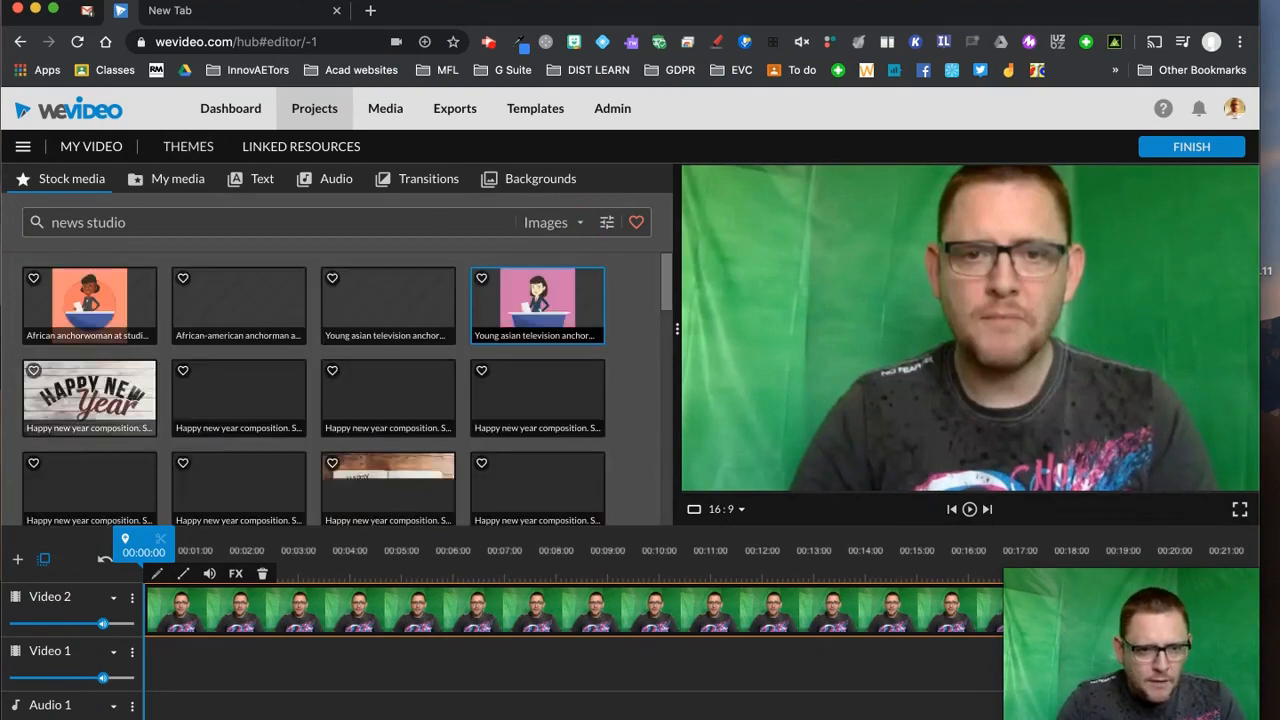
{"action": "scroll", "coordinate": [374, 378], "scroll_direction": "down", "scroll_amount": 5}
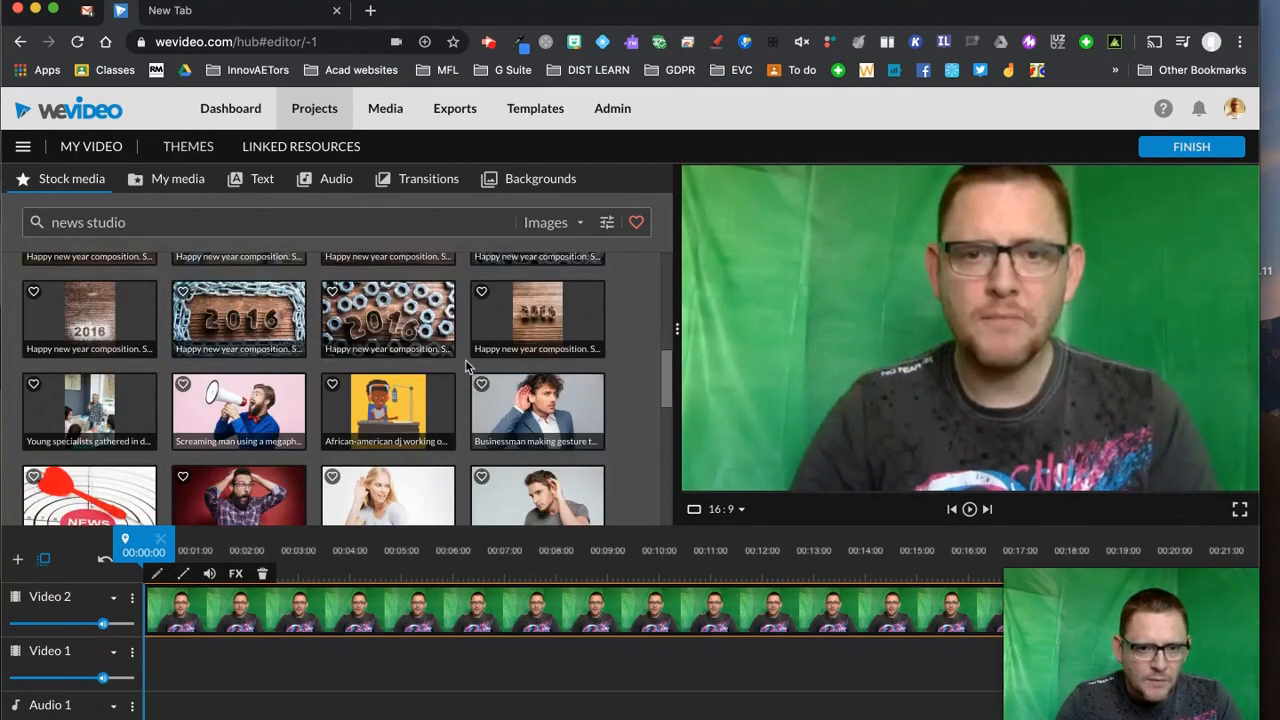
{"action": "scroll", "coordinate": [465, 359], "scroll_direction": "up", "scroll_amount": 3}
{"action": "scroll", "coordinate": [337, 389], "scroll_direction": "up", "scroll_amount": 2}
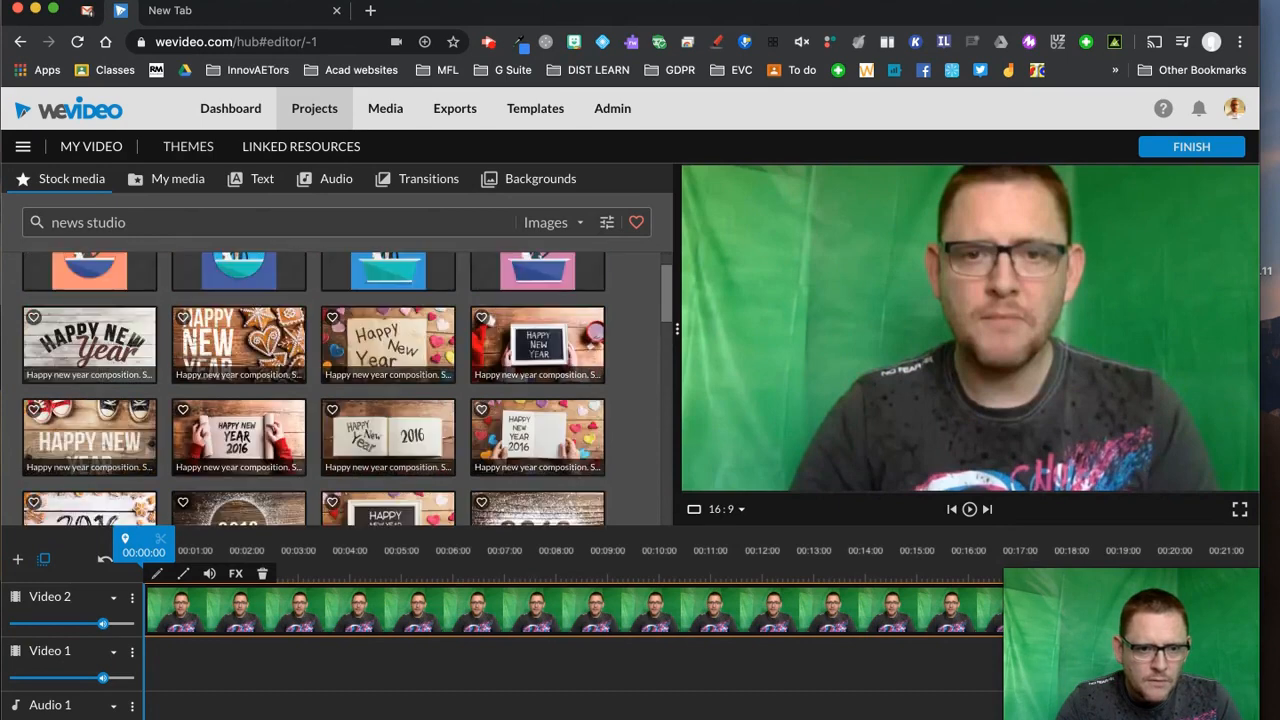
{"action": "scroll", "coordinate": [337, 389], "scroll_direction": "up", "scroll_amount": 1}
{"action": "scroll", "coordinate": [337, 389], "scroll_direction": "down", "scroll_amount": 2}
{"action": "scroll", "coordinate": [465, 366], "scroll_direction": "up", "scroll_amount": 3}
{"action": "scroll", "coordinate": [465, 366], "scroll_direction": "down", "scroll_amount": 2}
{"action": "scroll", "coordinate": [465, 366], "scroll_direction": "down", "scroll_amount": 1}
{"action": "scroll", "coordinate": [465, 366], "scroll_direction": "up", "scroll_amount": 5}
Filter the stock results to videos and add Red News Studio Set to the start of the Video 1 track
{"action": "left_click", "coordinate": [577, 226]}
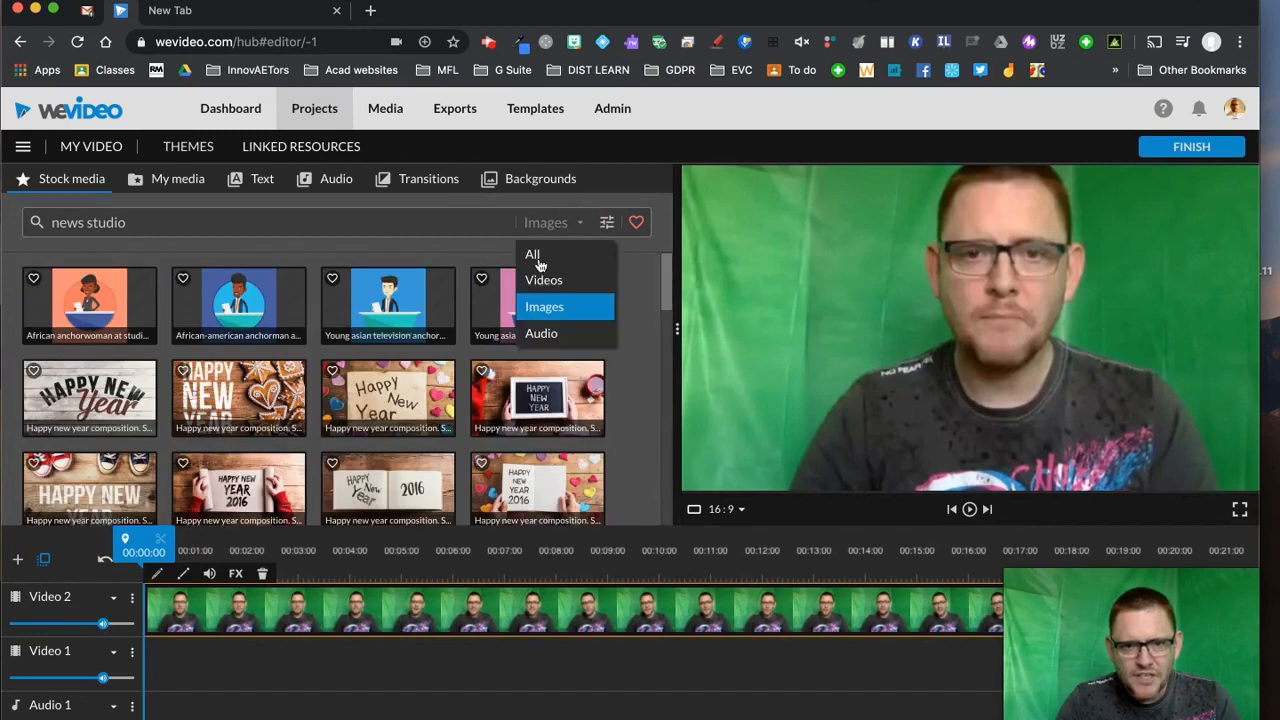
{"action": "left_click", "coordinate": [549, 282]}
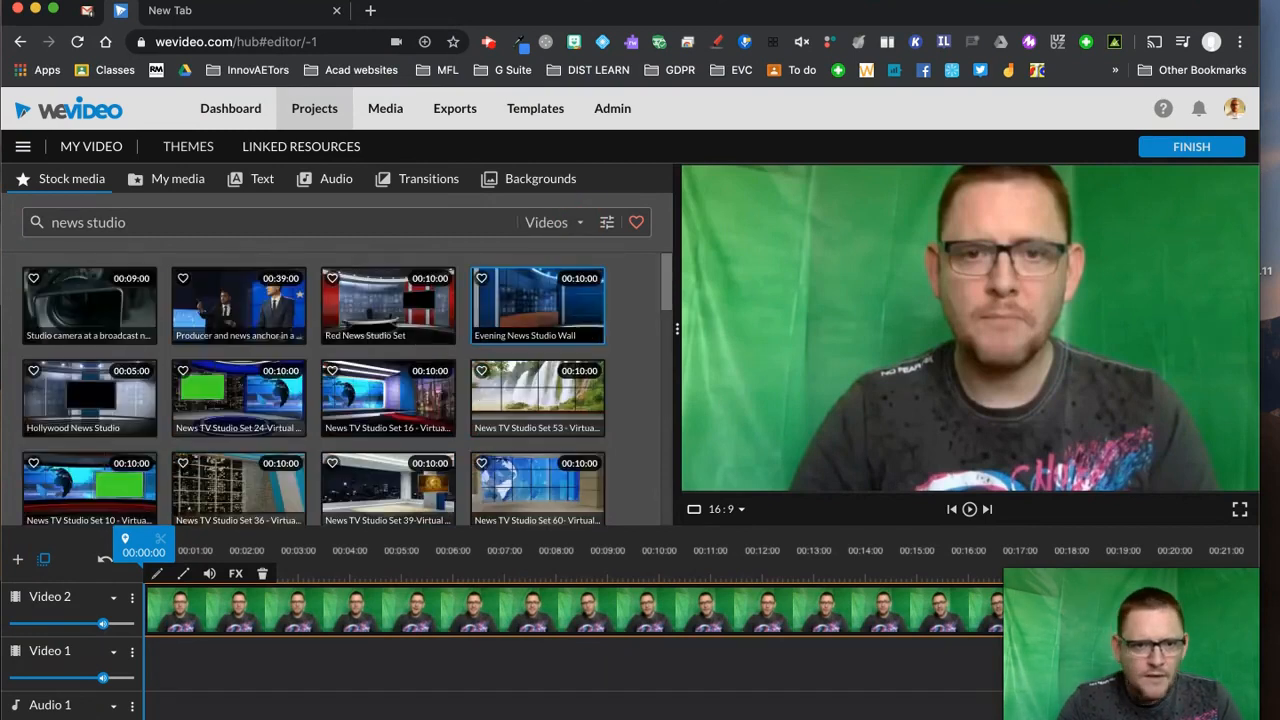
{"action": "left_click_drag", "start_coordinate": [388, 305], "coordinate": [165, 670]}
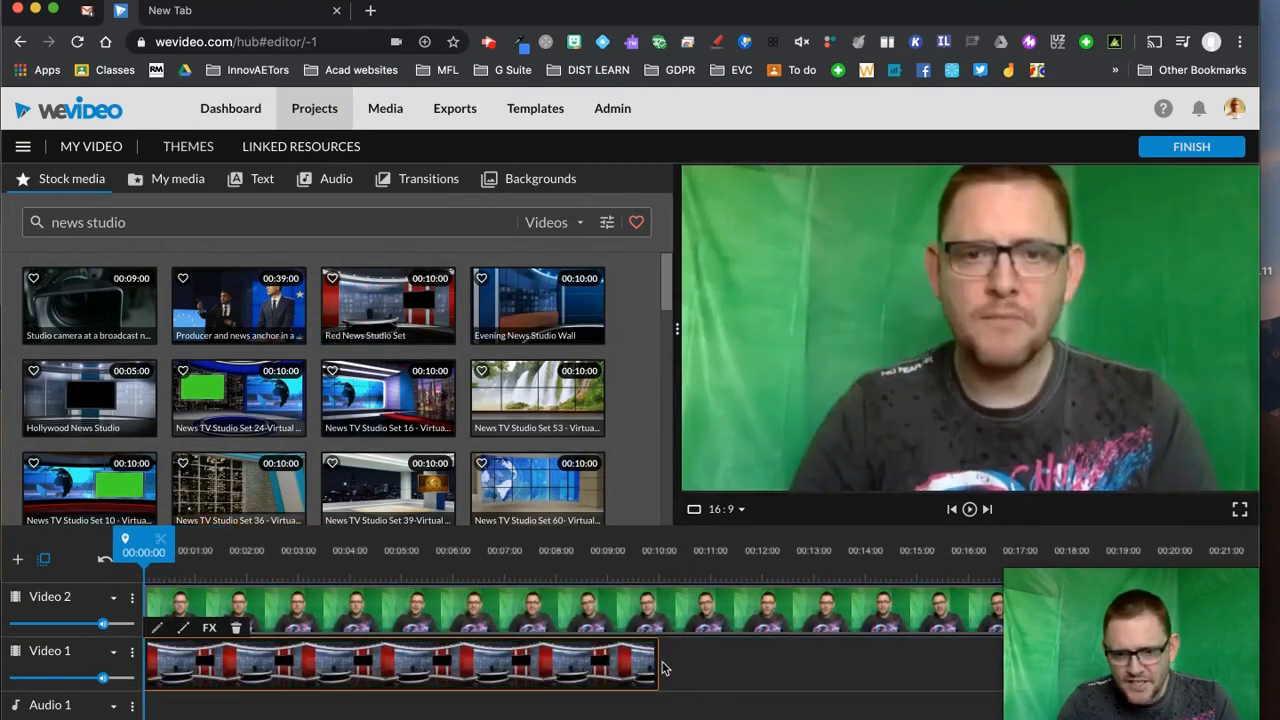
Extend the red news studio clip on Video 1 to the end of the webcam clip, at 00:21:13
{"action": "left_click_drag", "start_coordinate": [655, 663], "coordinate": [840, 663]}
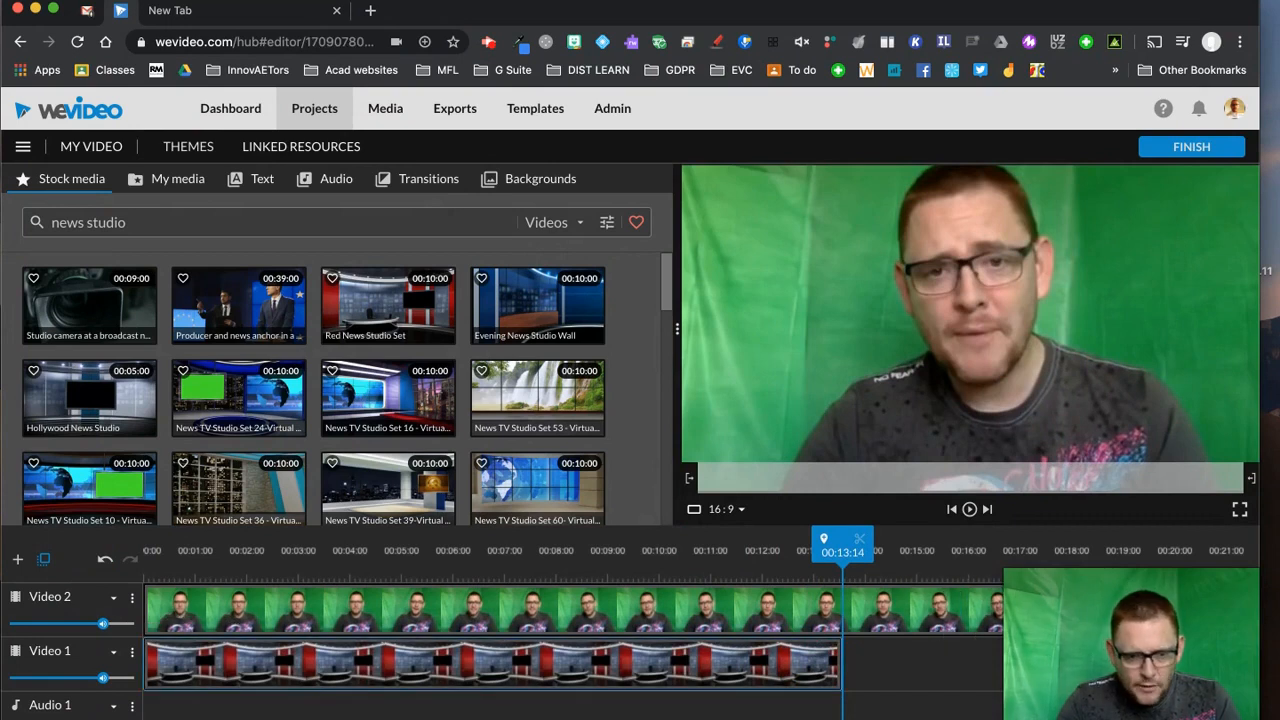
{"action": "scroll", "coordinate": [700, 640], "scroll_direction": "right", "scroll_amount": 10}
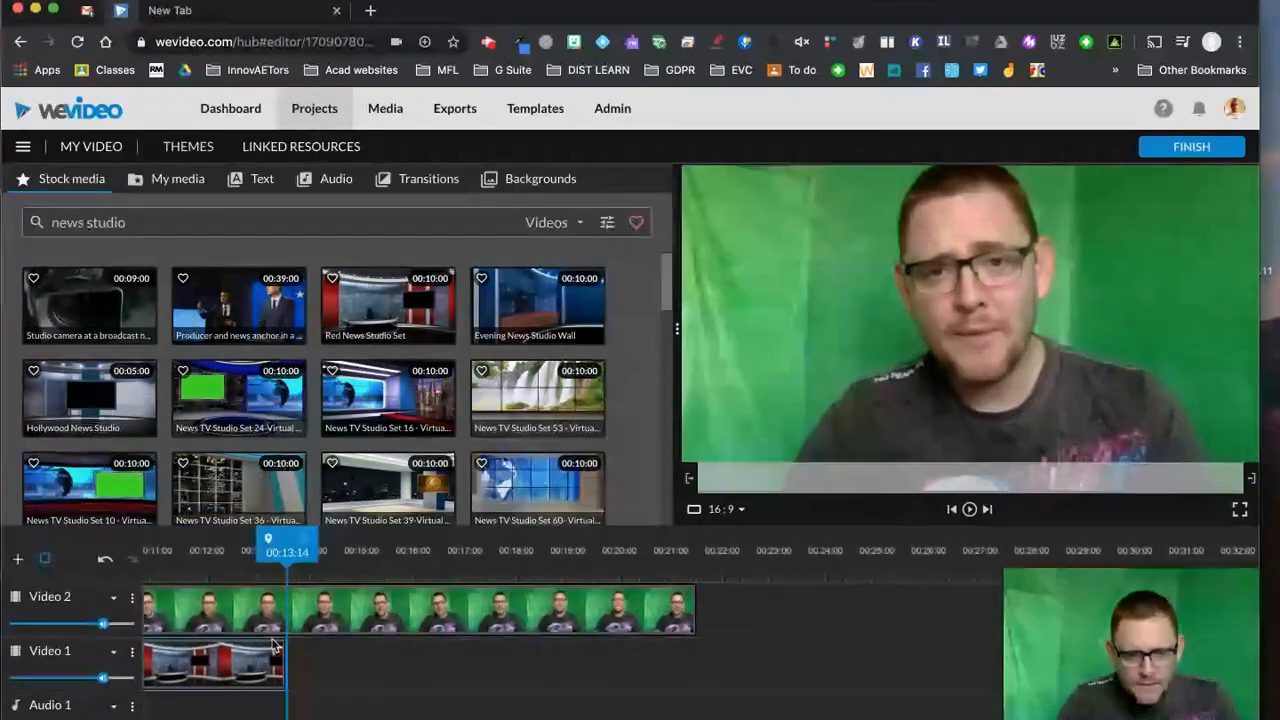
{"action": "left_click", "coordinate": [285, 552]}
{"action": "left_click_drag", "start_coordinate": [285, 552], "coordinate": [245, 552]}
{"action": "left_click_drag", "start_coordinate": [285, 667], "coordinate": [712, 680]}
{"action": "left_click", "coordinate": [851, 657]}
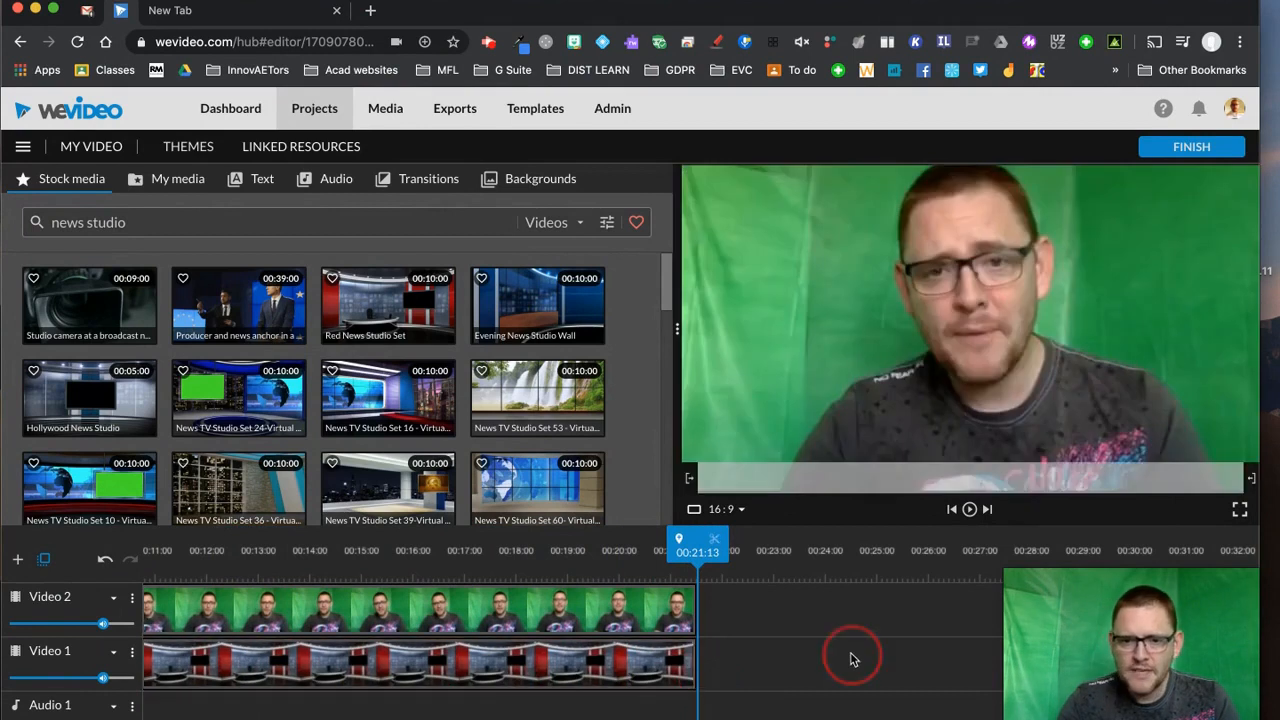
Play back the opening of the edit and split the clips on both video tracks at 00:01:02
{"action": "scroll", "coordinate": [330, 680], "scroll_direction": "left", "scroll_amount": 10}
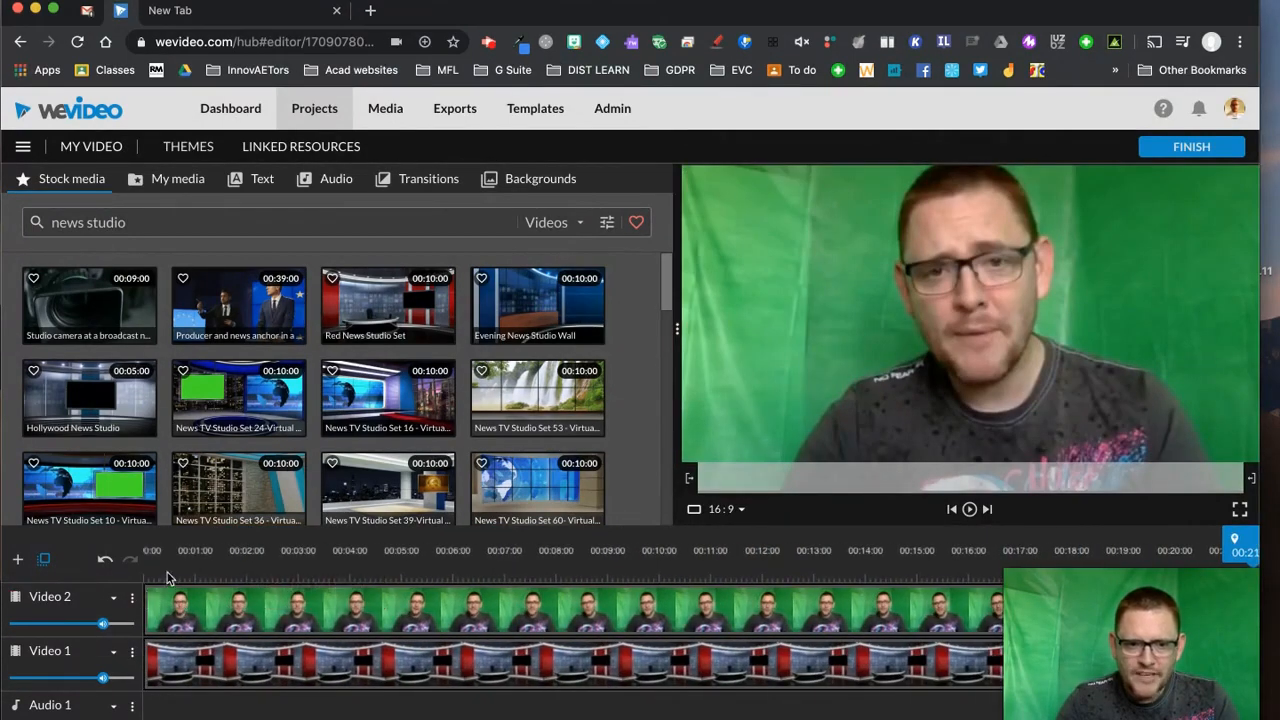
{"action": "left_click", "coordinate": [157, 570]}
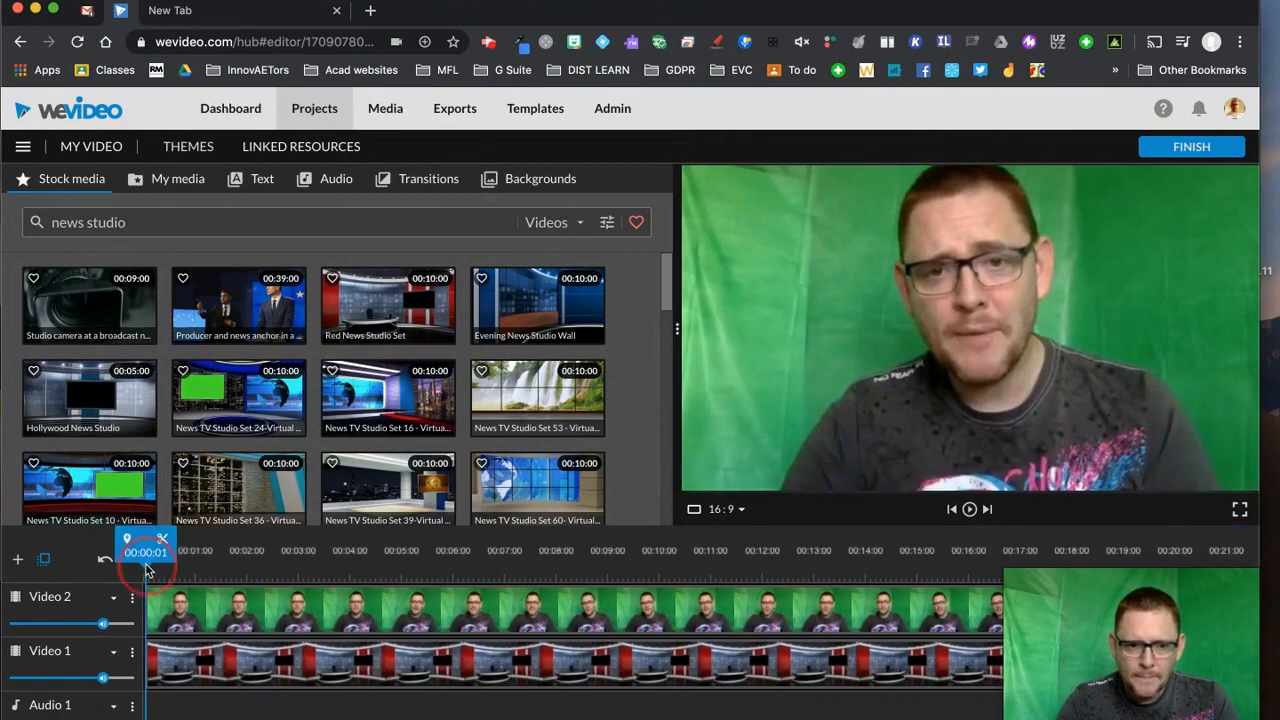
{"action": "left_click", "coordinate": [969, 509]}
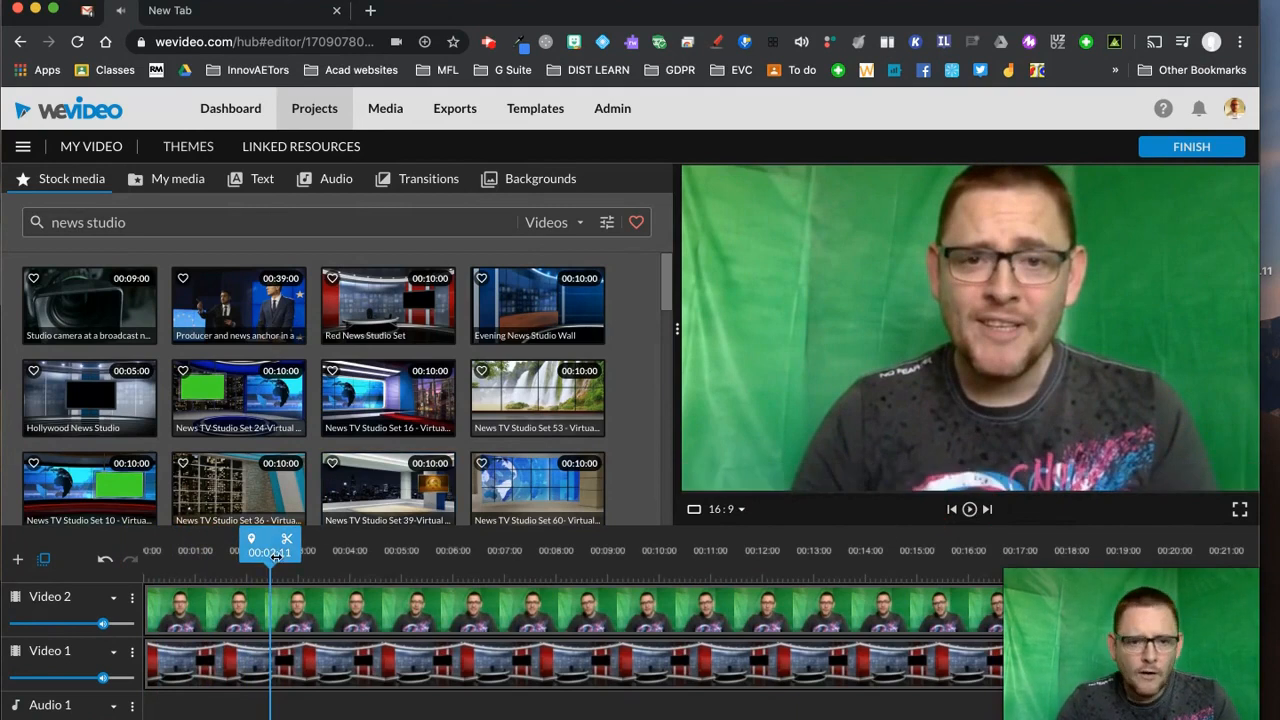
{"action": "left_click_drag", "start_coordinate": [264, 545], "coordinate": [196, 543]}
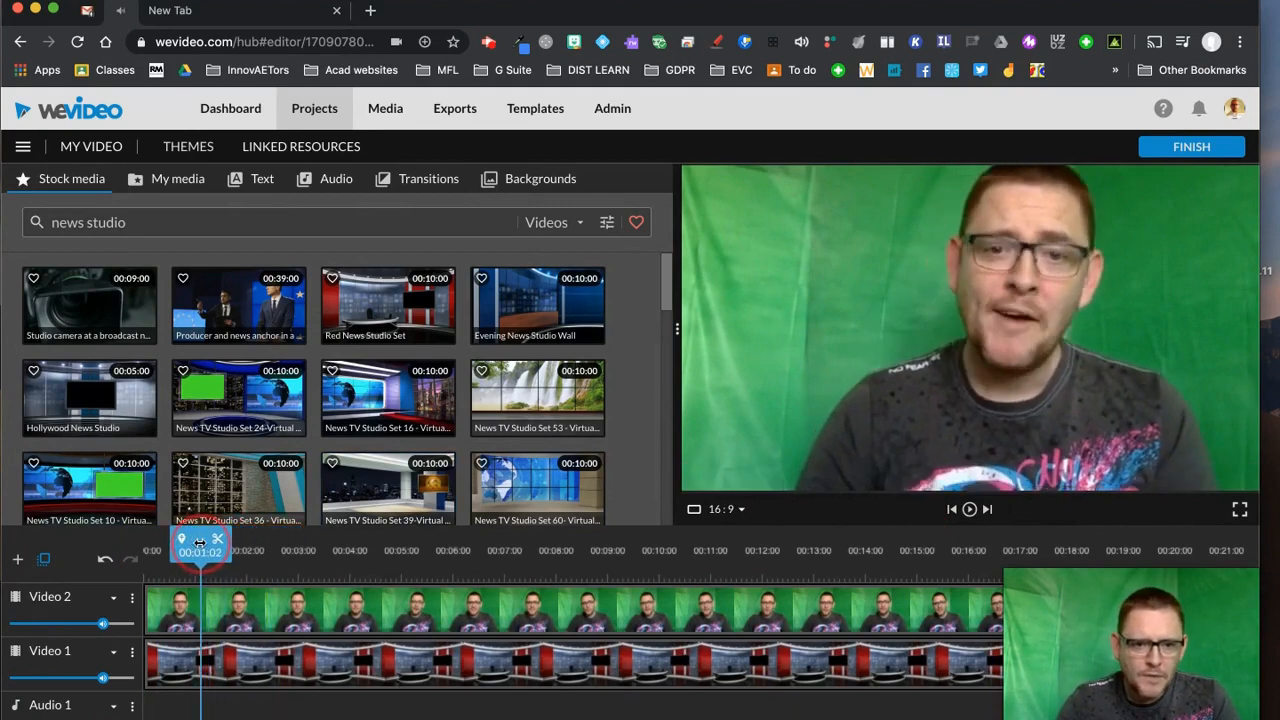
{"action": "left_click", "coordinate": [219, 539]}
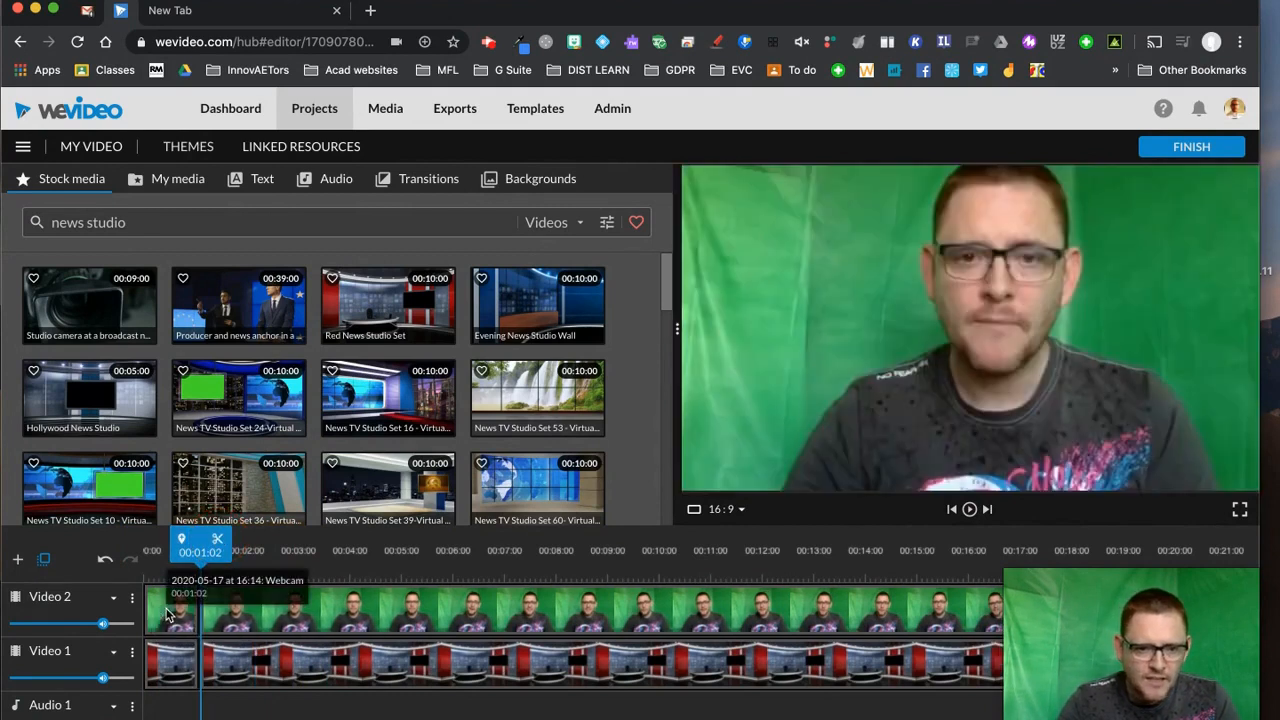
Delete the short opening piece of the webcam clip on the Video 2 track
{"action": "left_click", "coordinate": [180, 620]}
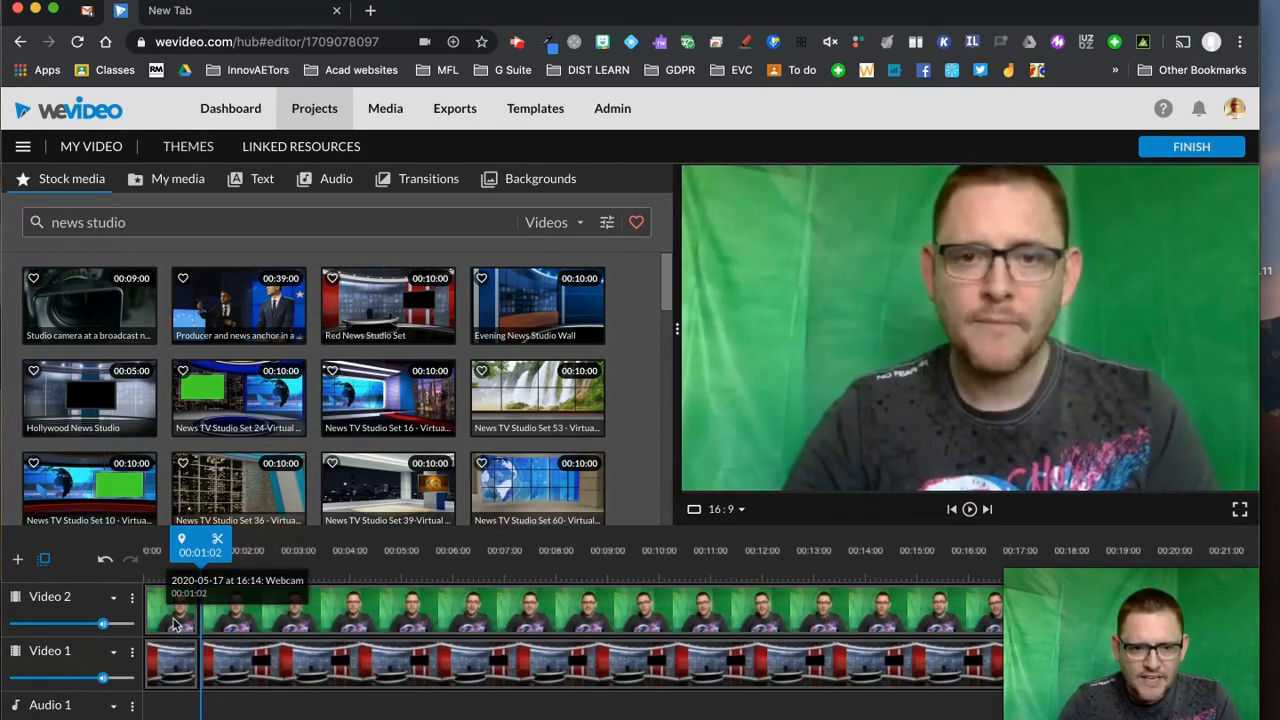
{"action": "key", "text": "Delete"}
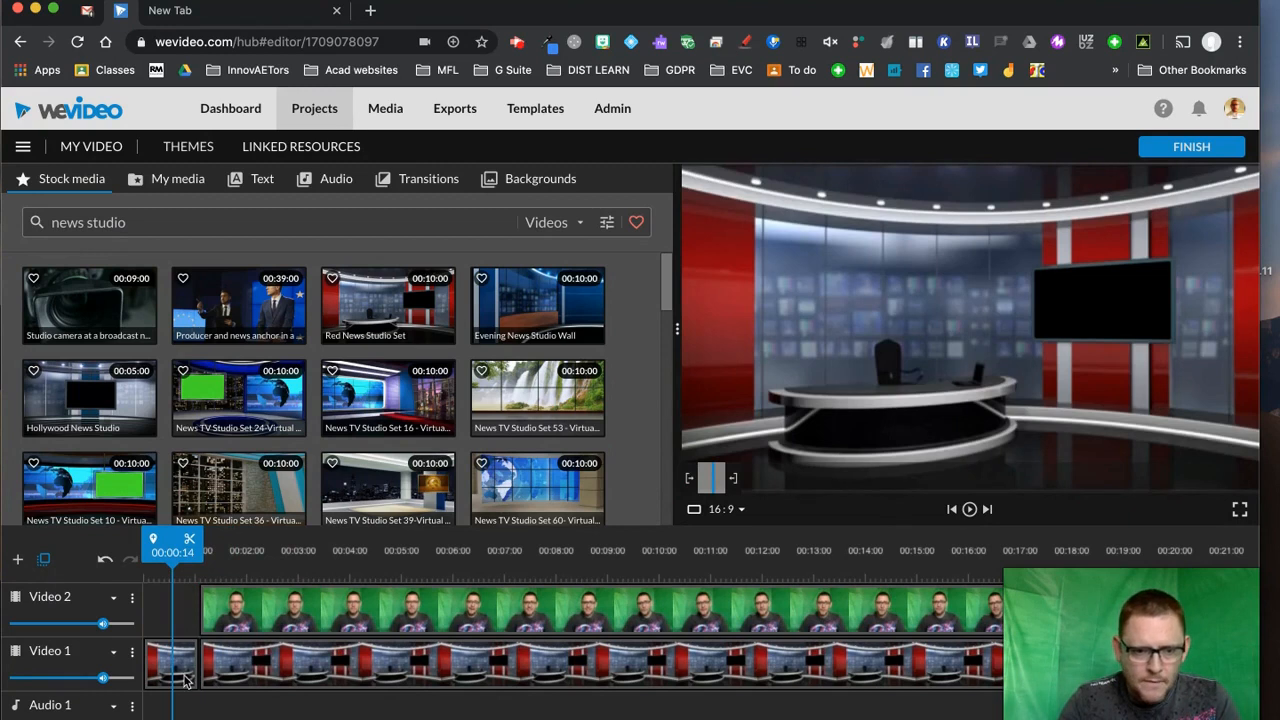
Delete the short opening piece of the studio clip on Video 1 and move both remaining clips to the timeline's start
{"action": "left_click", "coordinate": [175, 665]}
{"action": "key", "text": "Delete"}
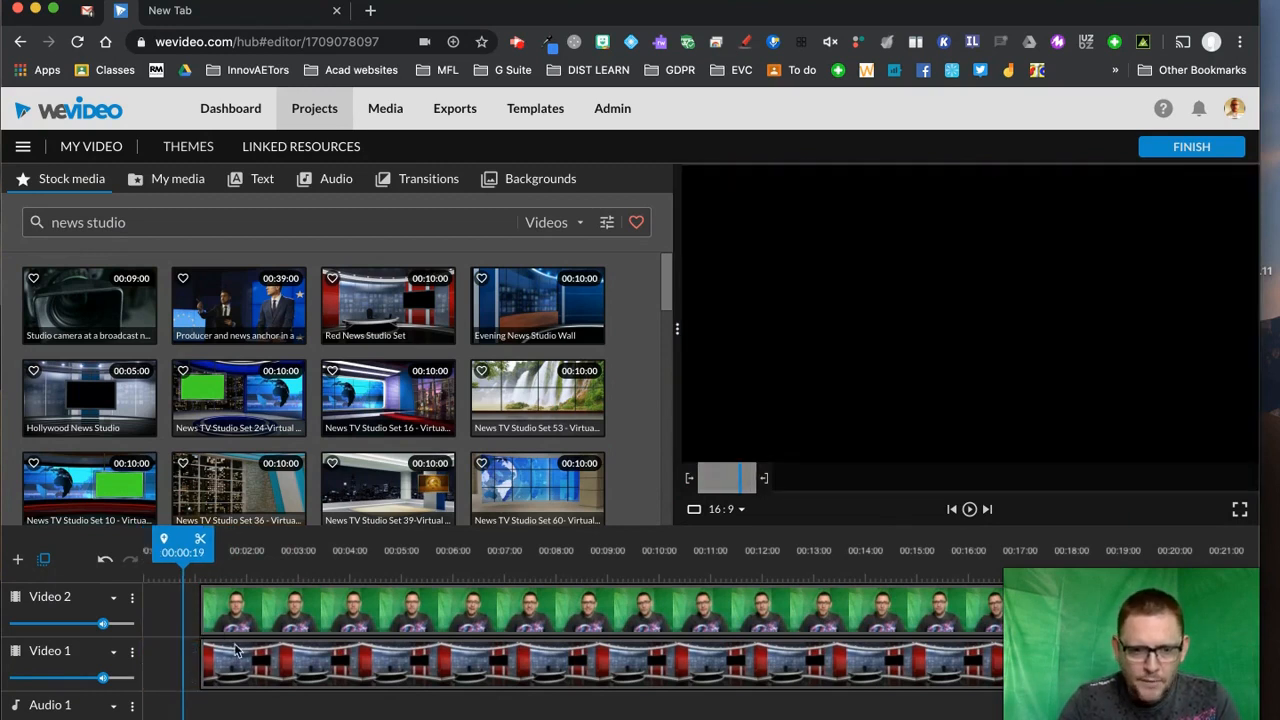
{"action": "left_click_drag", "start_coordinate": [231, 628], "coordinate": [178, 634]}
{"action": "left_click_drag", "start_coordinate": [235, 668], "coordinate": [180, 668]}
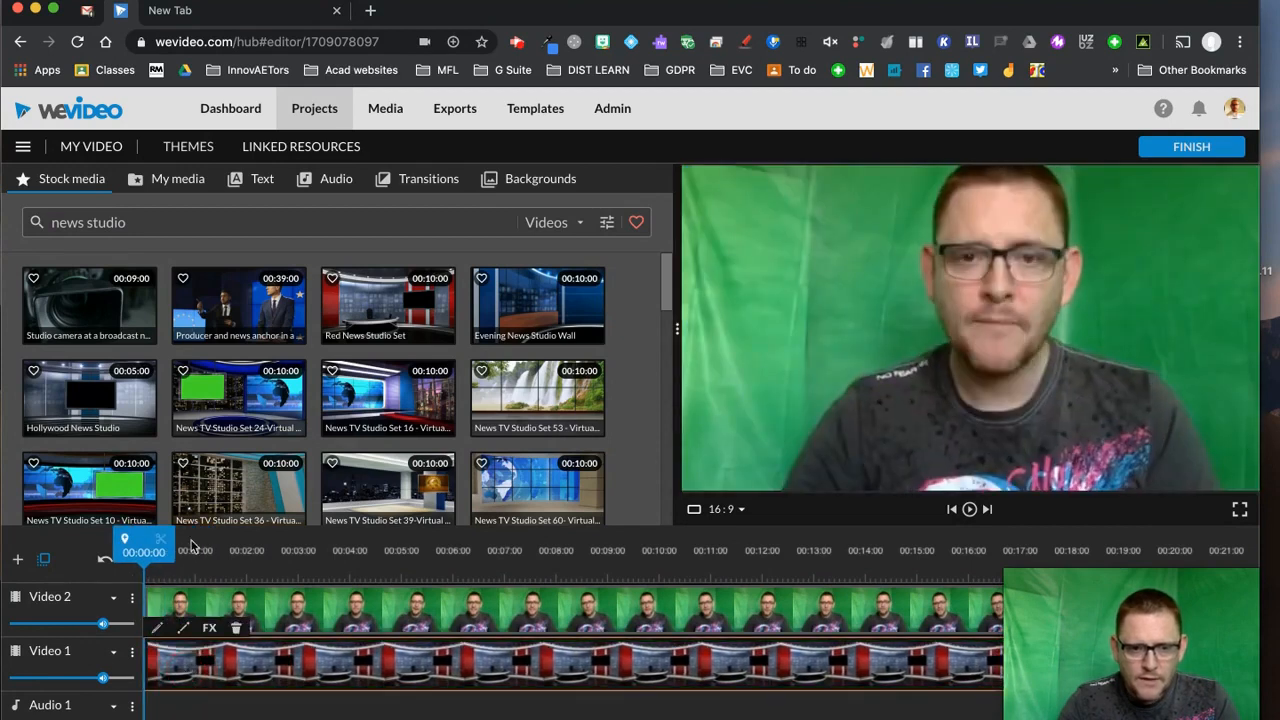
Play back the trimmed edit from the beginning to check its opening, pausing at about 00:08:11
{"action": "left_click", "coordinate": [969, 509]}
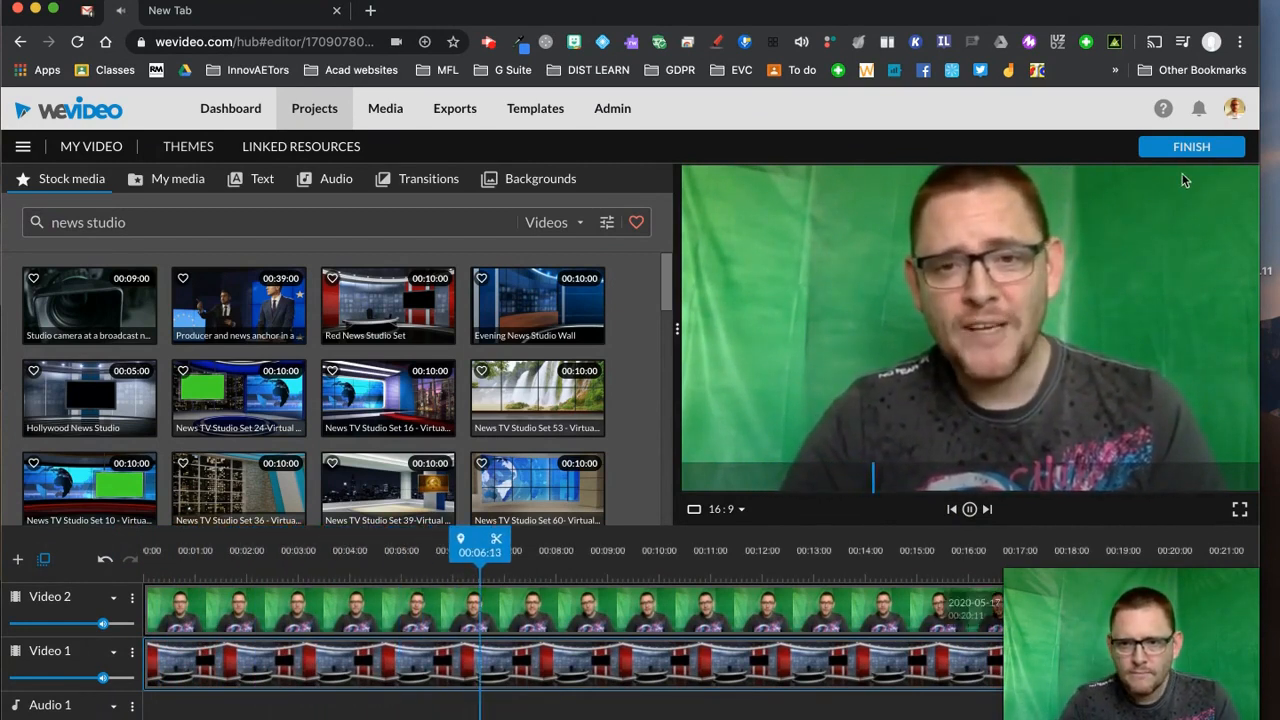
{"action": "left_click", "coordinate": [970, 509]}
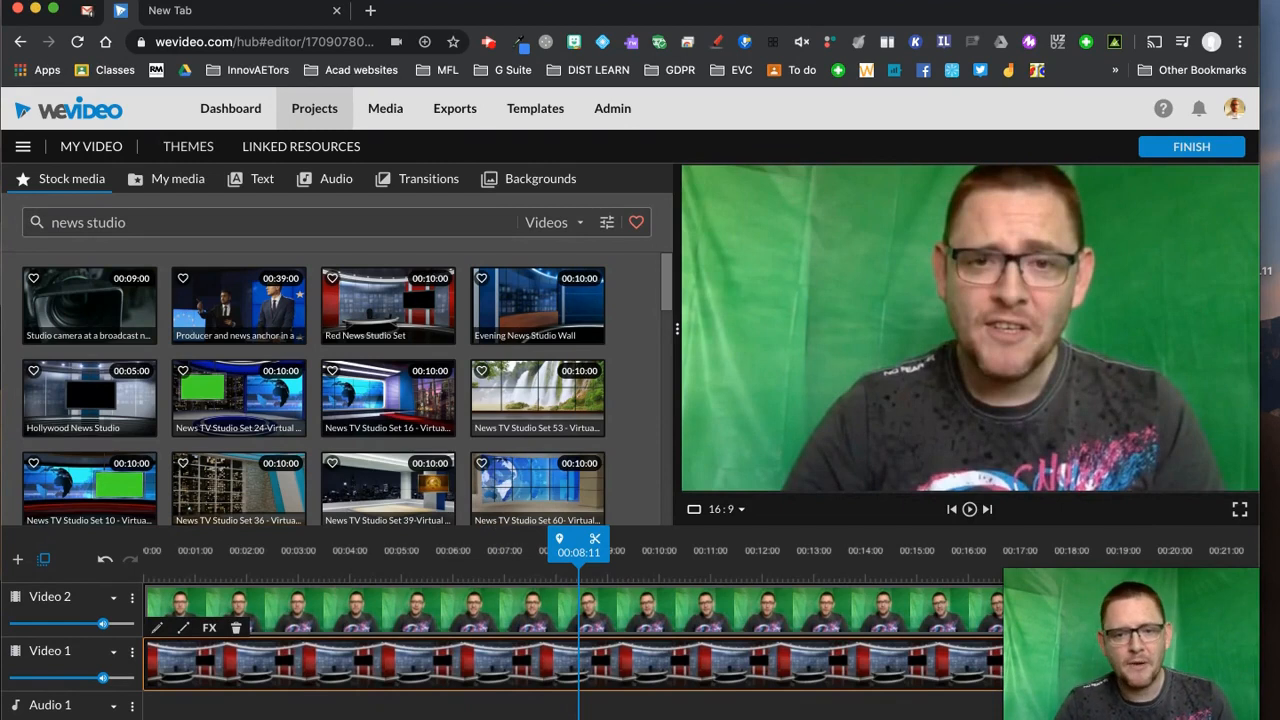
Rename the video as WeVideo 2 demo 1
{"action": "left_click", "coordinate": [87, 147]}
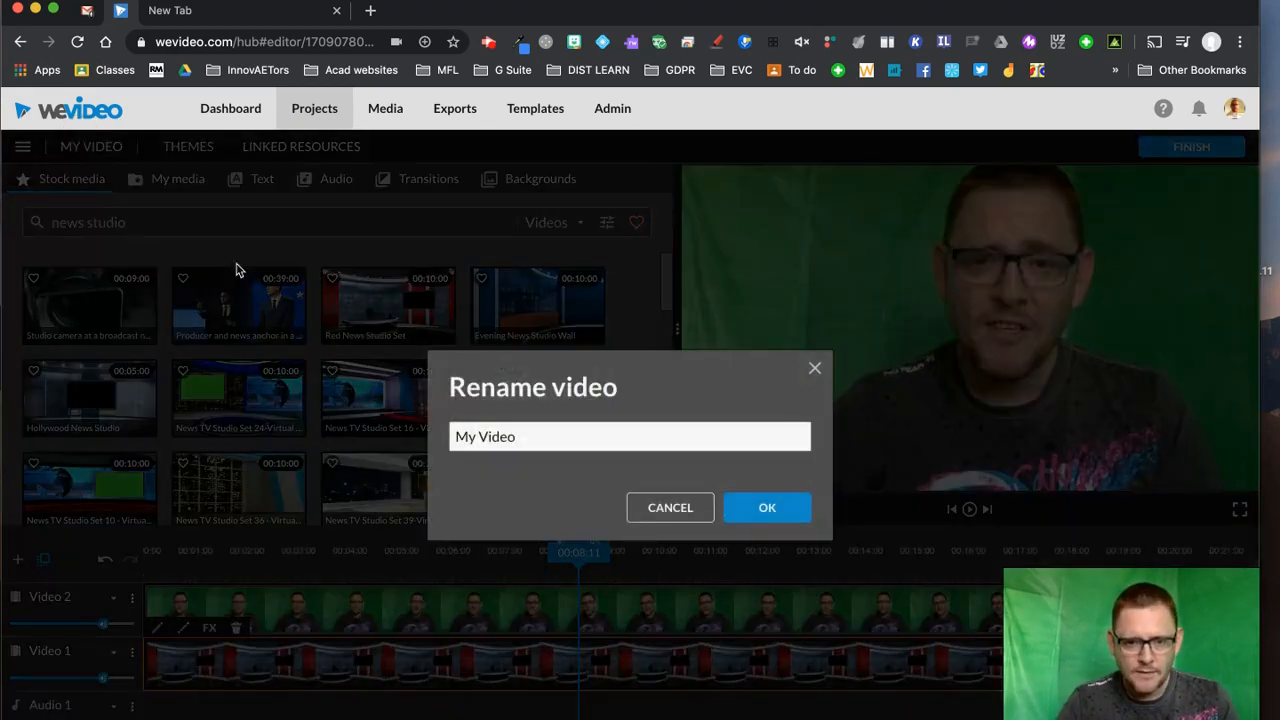
{"action": "triple_click", "coordinate": [518, 437]}
{"action": "type", "text": "We"}
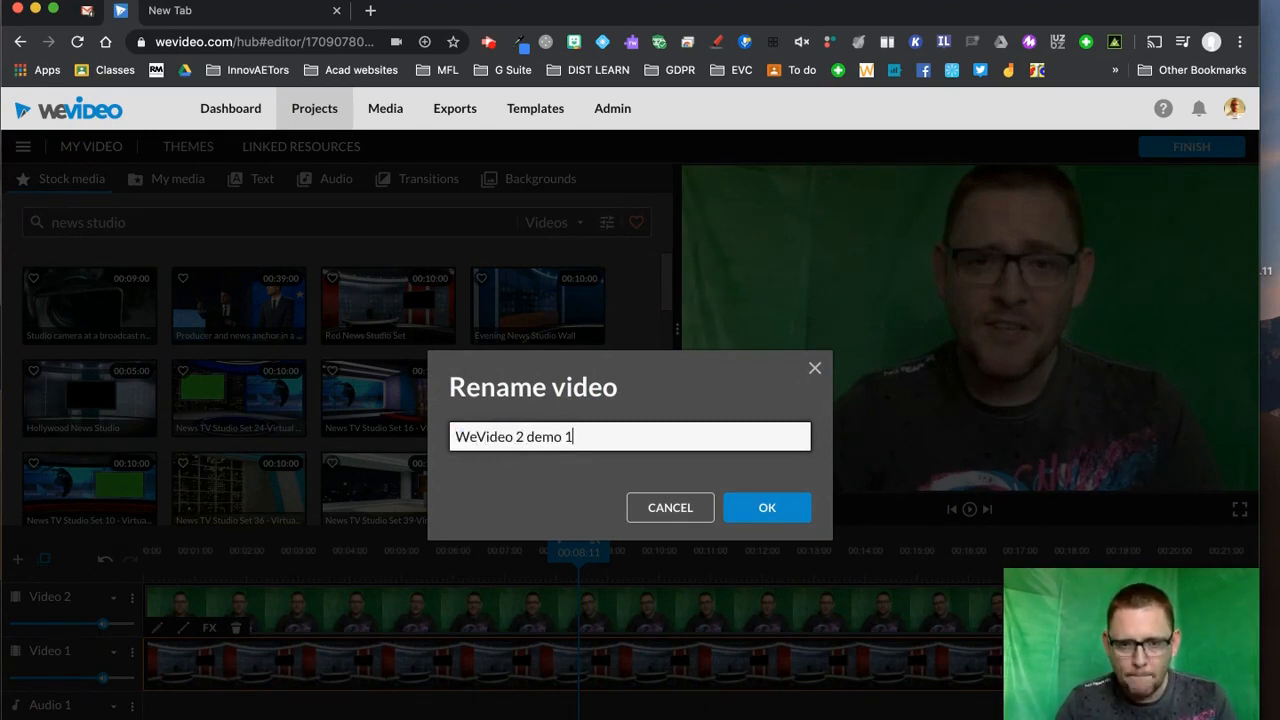
{"action": "left_click", "coordinate": [766, 507]}
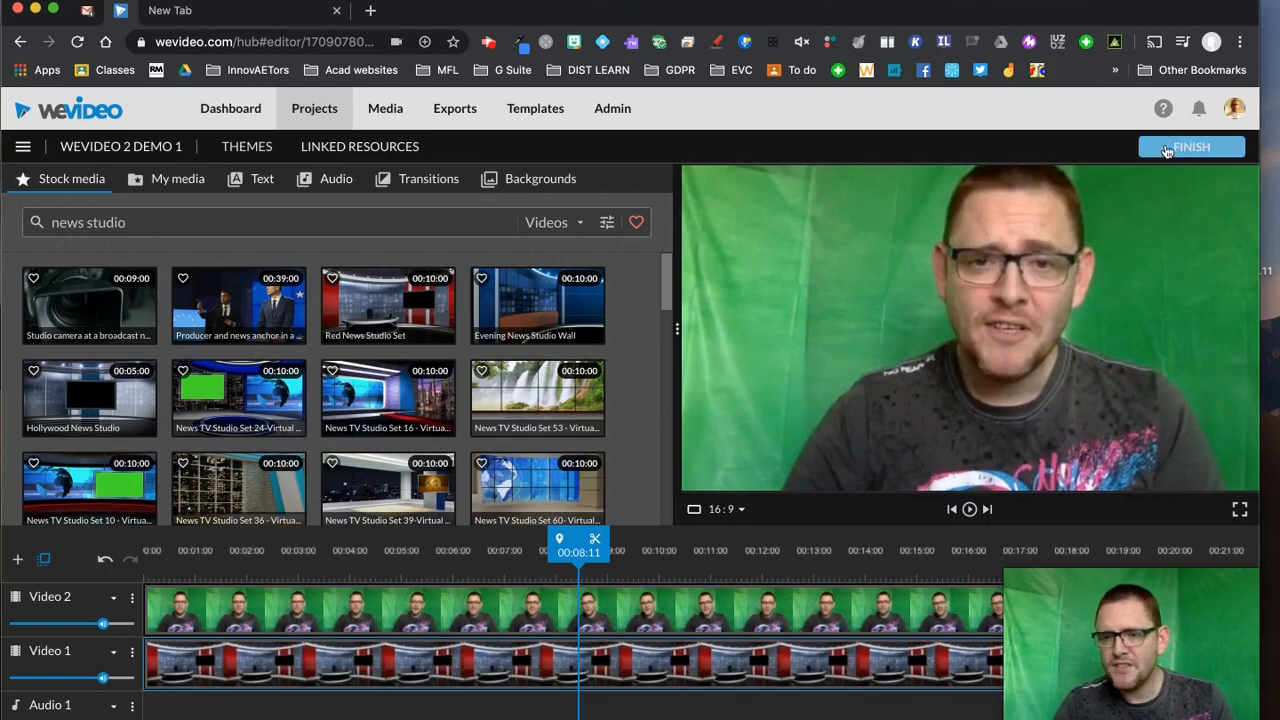
Leave the edit and open the Demo project from the list of projects
{"action": "left_click", "coordinate": [311, 114]}
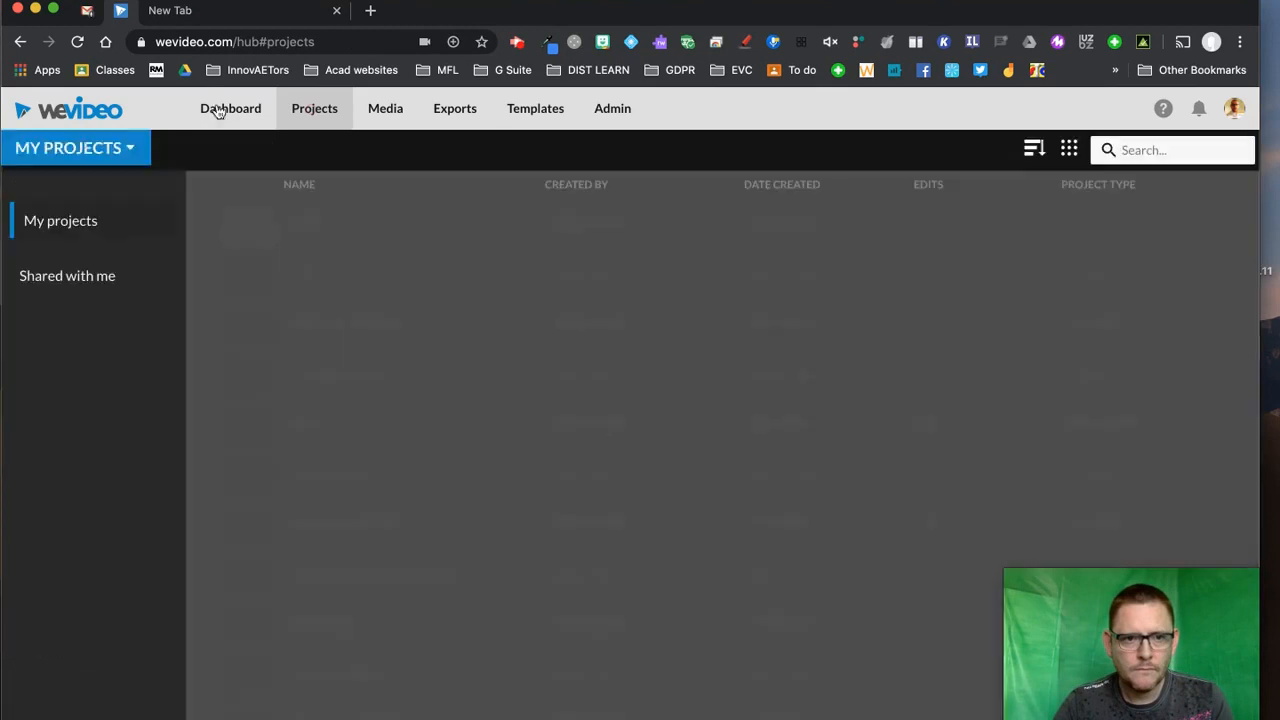
{"action": "left_click", "coordinate": [224, 108]}
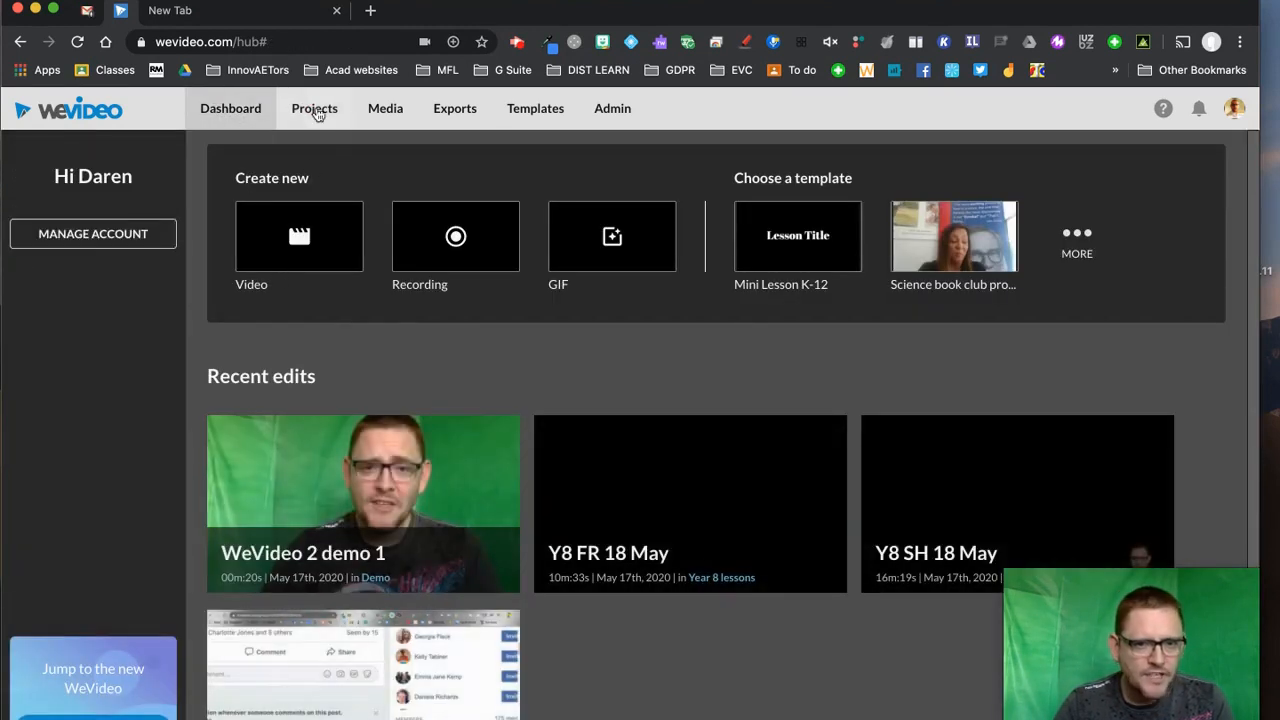
{"action": "left_click", "coordinate": [310, 108]}
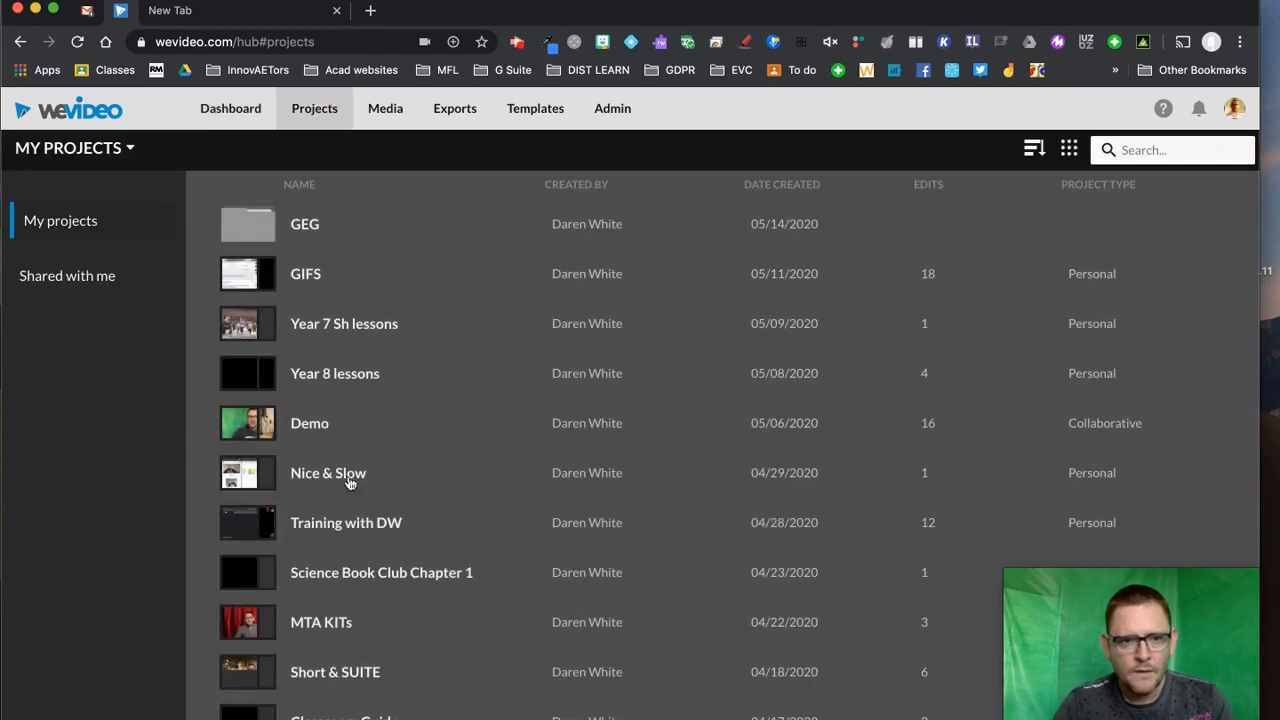
{"action": "left_click", "coordinate": [325, 430]}
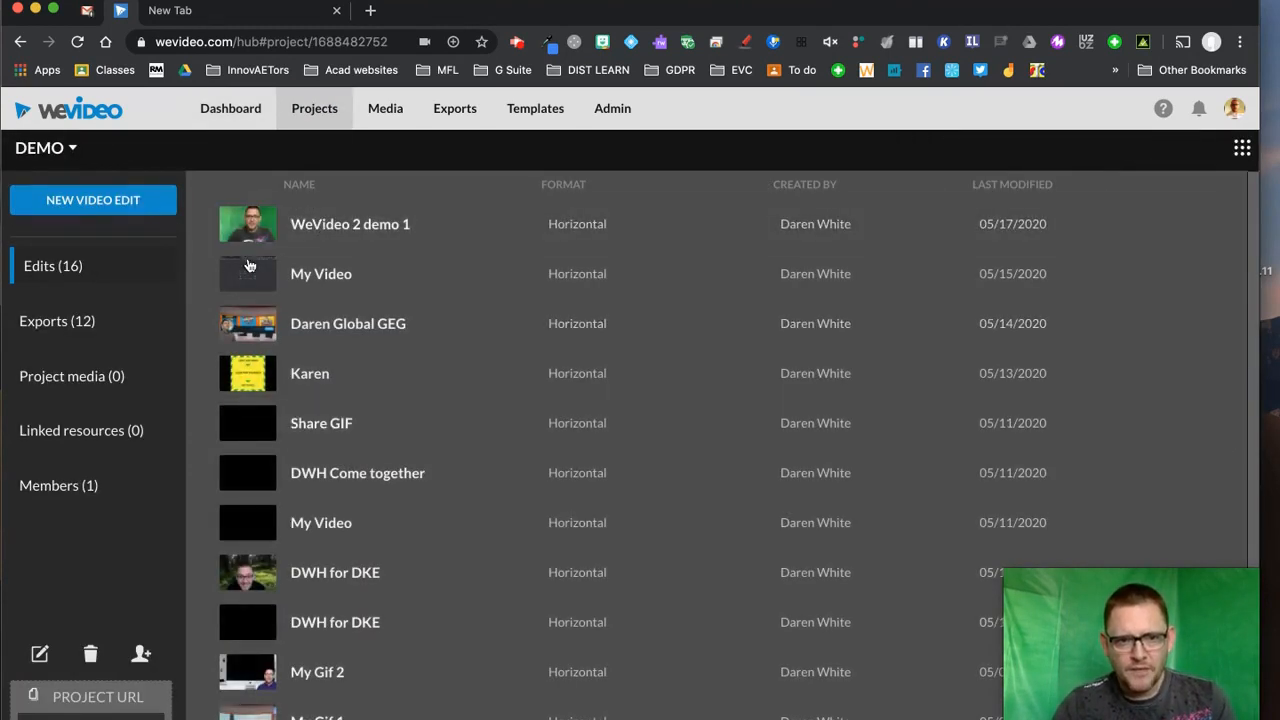
Create a new blank video edit in the Demo project
{"action": "left_click", "coordinate": [106, 200]}
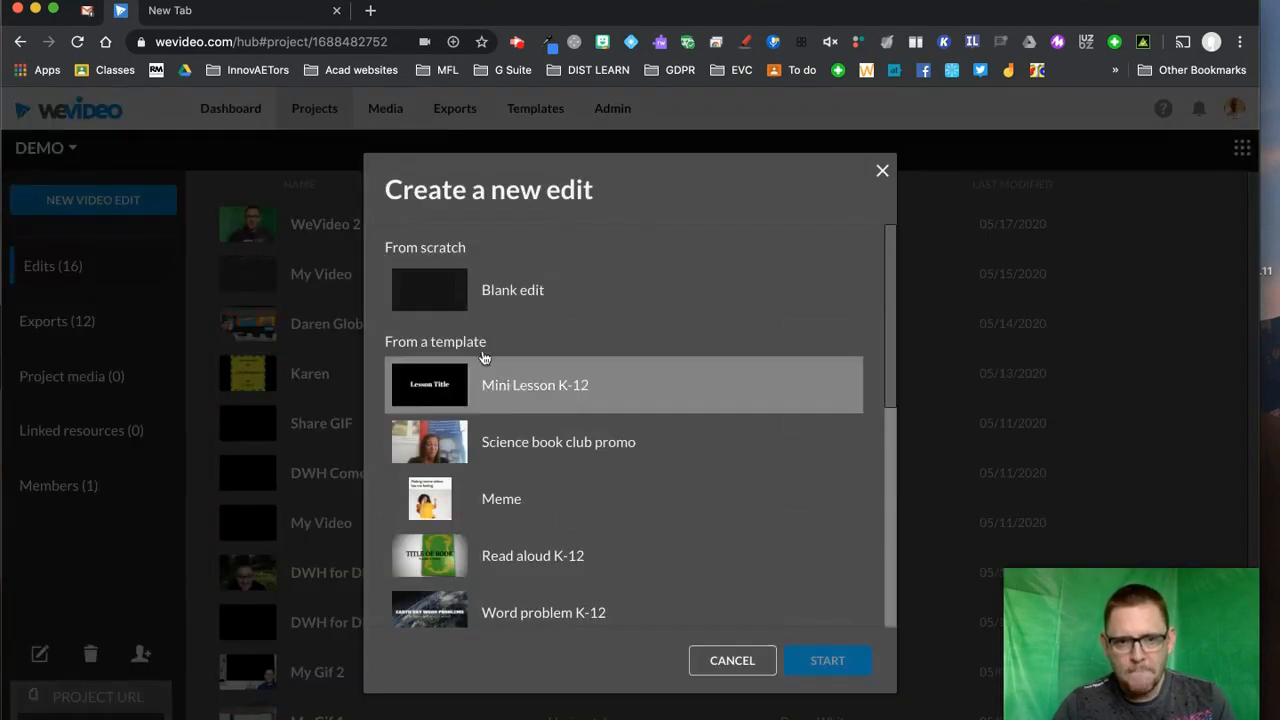
{"action": "left_click", "coordinate": [491, 290]}
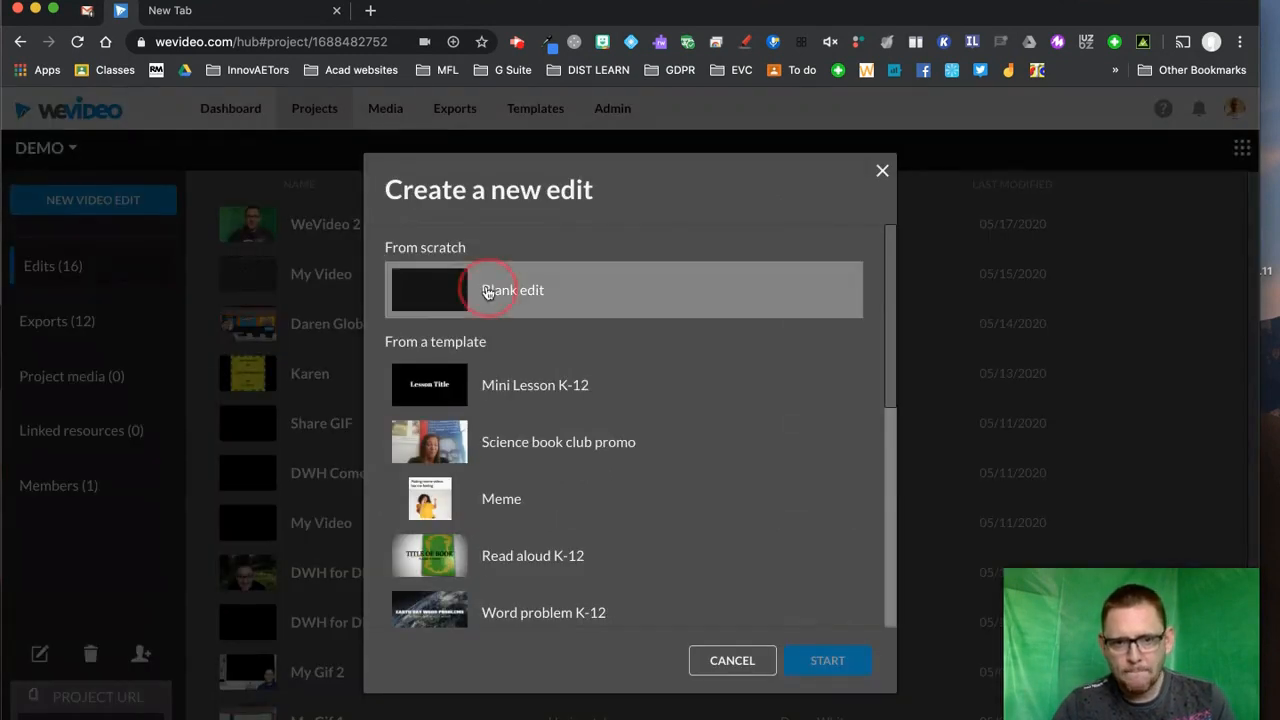
{"action": "left_click", "coordinate": [828, 662]}
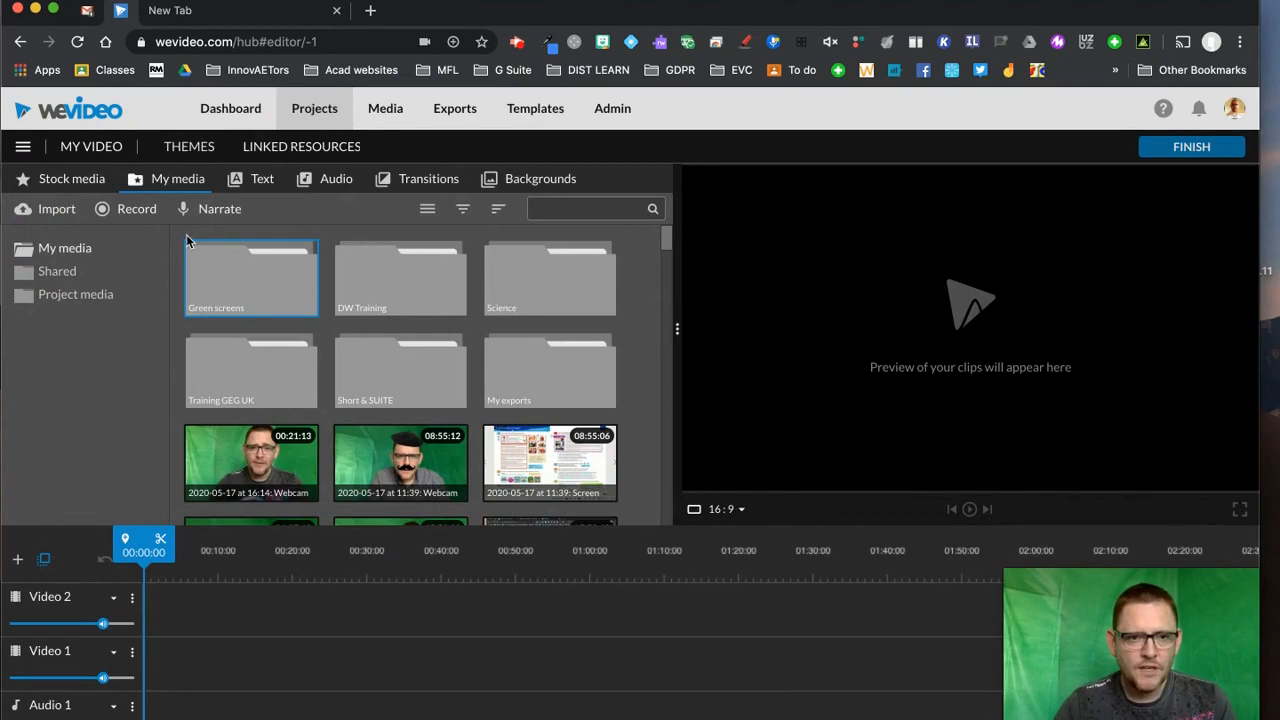
Search the stock media for "busy street"
{"action": "left_click", "coordinate": [42, 182]}
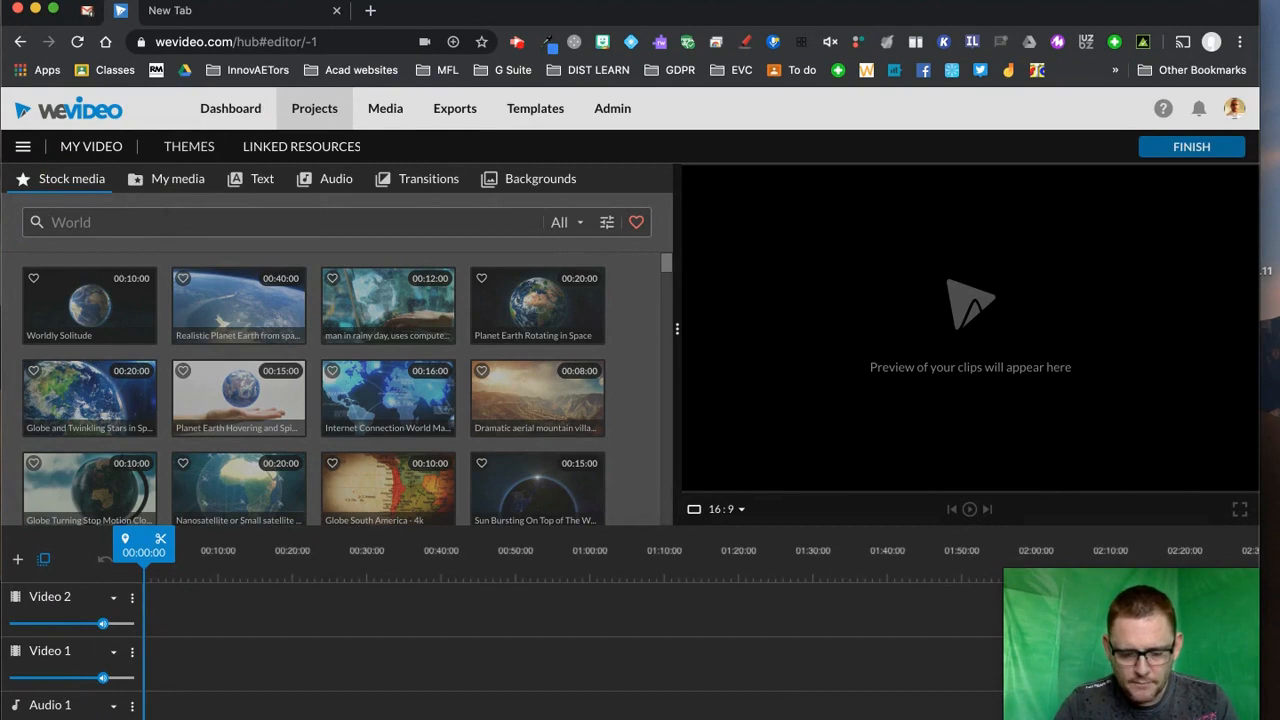
{"action": "type", "text": "bust"}
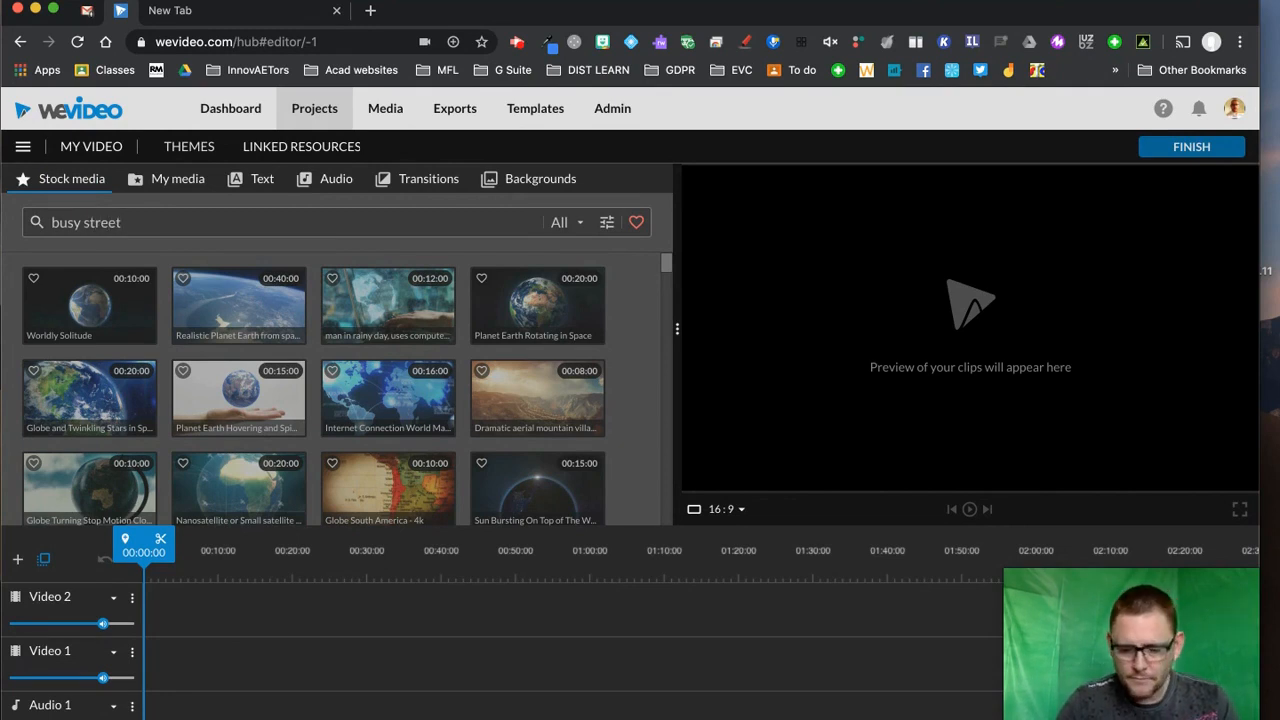
{"action": "type", "text": " street"}
{"action": "key", "text": "Return"}
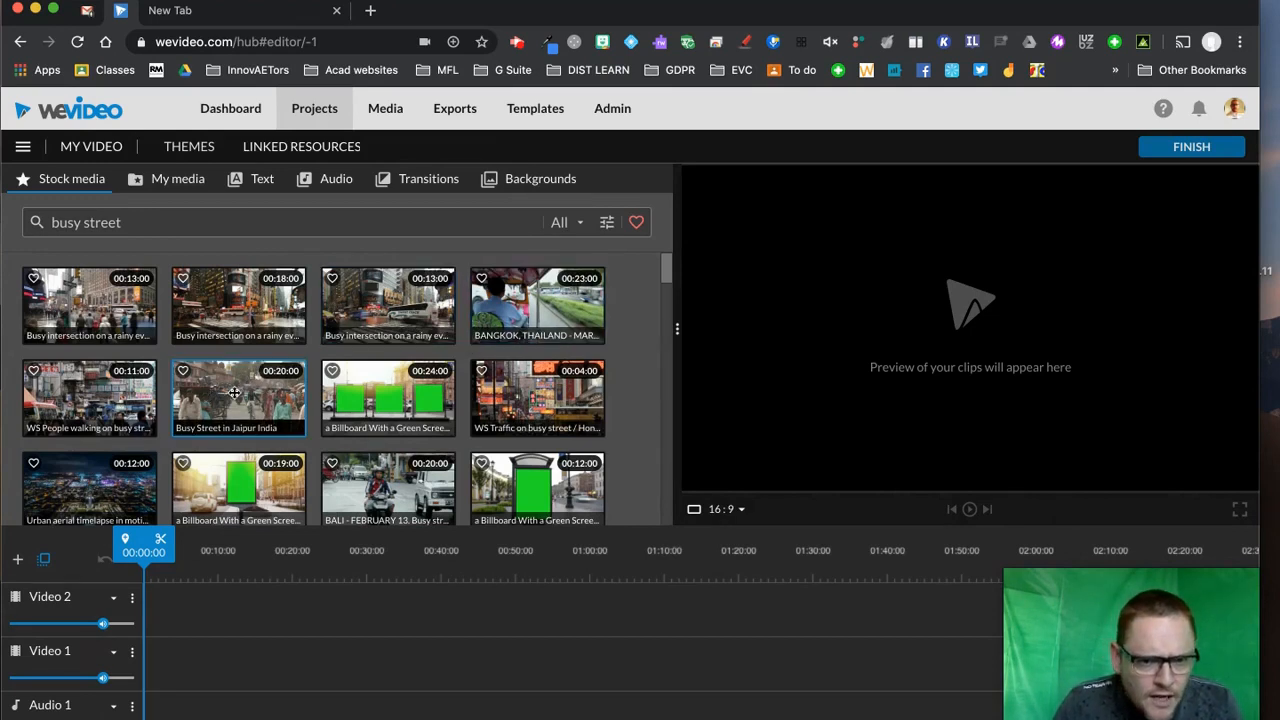
Add the WS LD Motorcycle Traffic clip to the start of Video 1 and return the playhead to 00:00:00
{"action": "scroll", "coordinate": [400, 400], "scroll_direction": "down", "scroll_amount": 1}
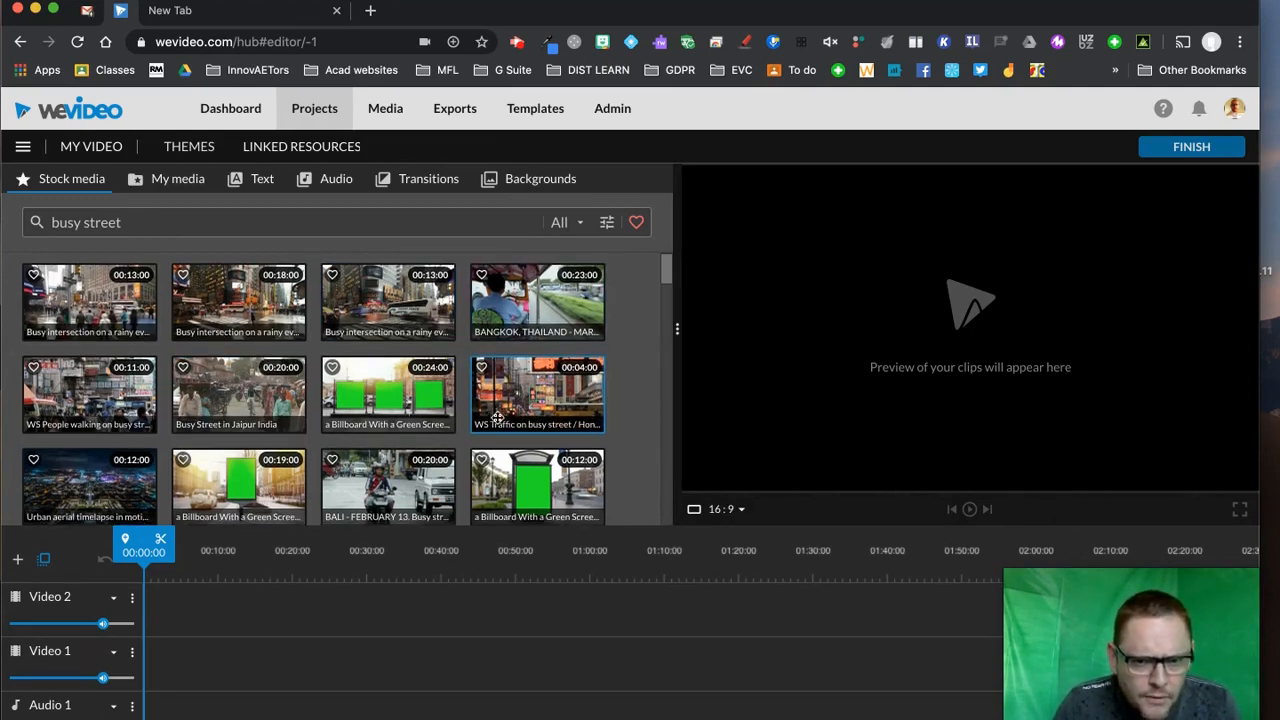
{"action": "scroll", "coordinate": [409, 403], "scroll_direction": "down", "scroll_amount": 3}
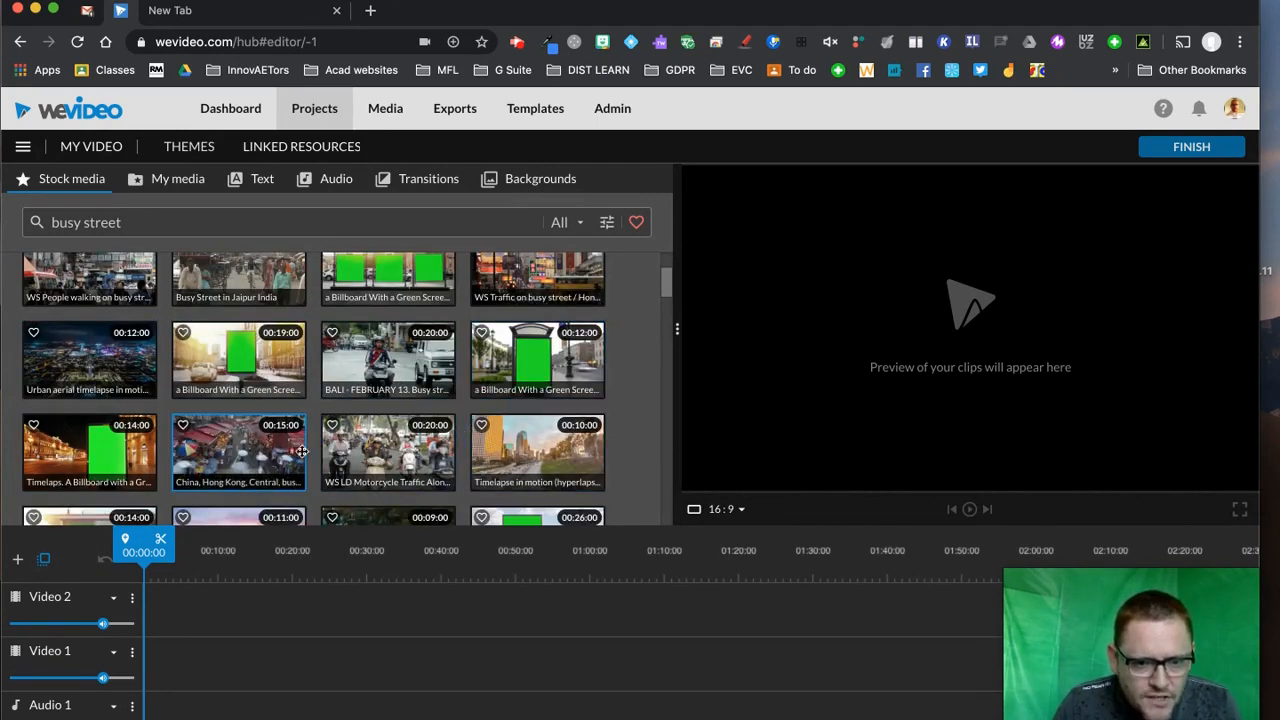
{"action": "left_click_drag", "start_coordinate": [369, 456], "coordinate": [160, 664]}
{"action": "left_click", "coordinate": [291, 663]}
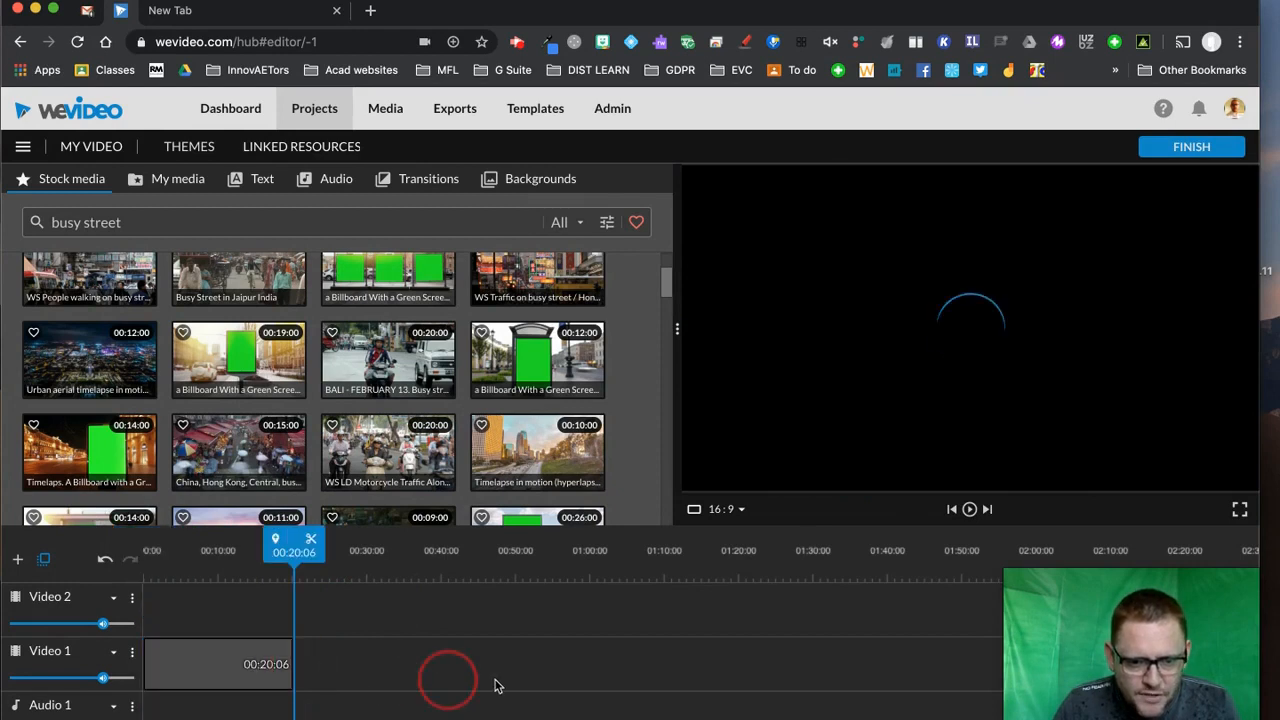
{"action": "left_click", "coordinate": [354, 648]}
{"action": "left_click_drag", "start_coordinate": [275, 541], "coordinate": [128, 542]}
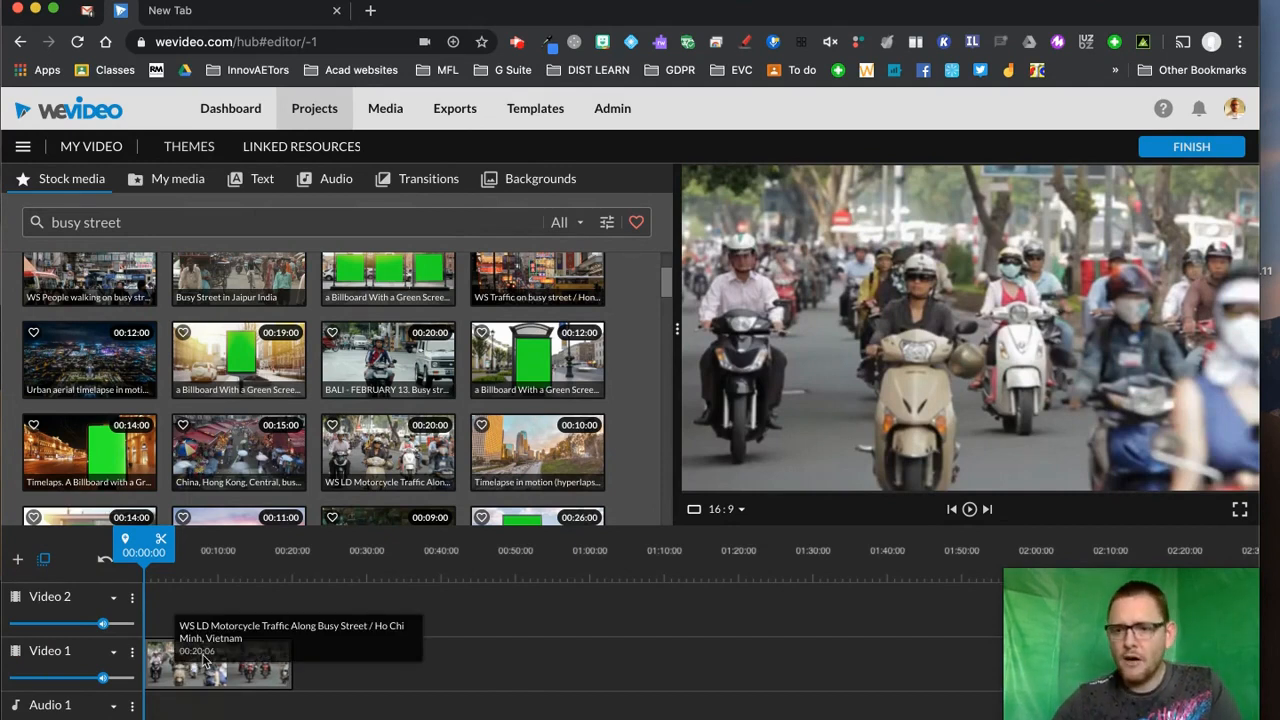
Record a narration of about 13 seconds over the clip with Preview while recording enabled, and save it to the timeline
{"action": "left_click", "coordinate": [170, 183]}
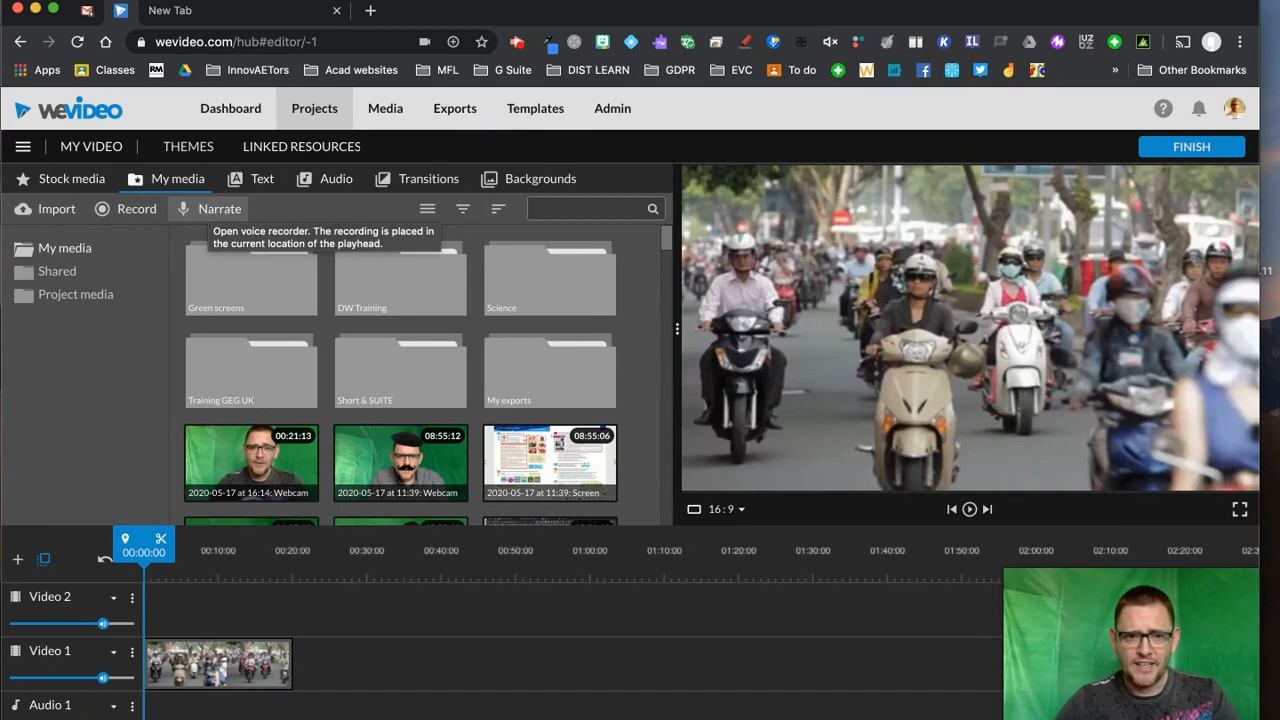
{"action": "left_click", "coordinate": [208, 212]}
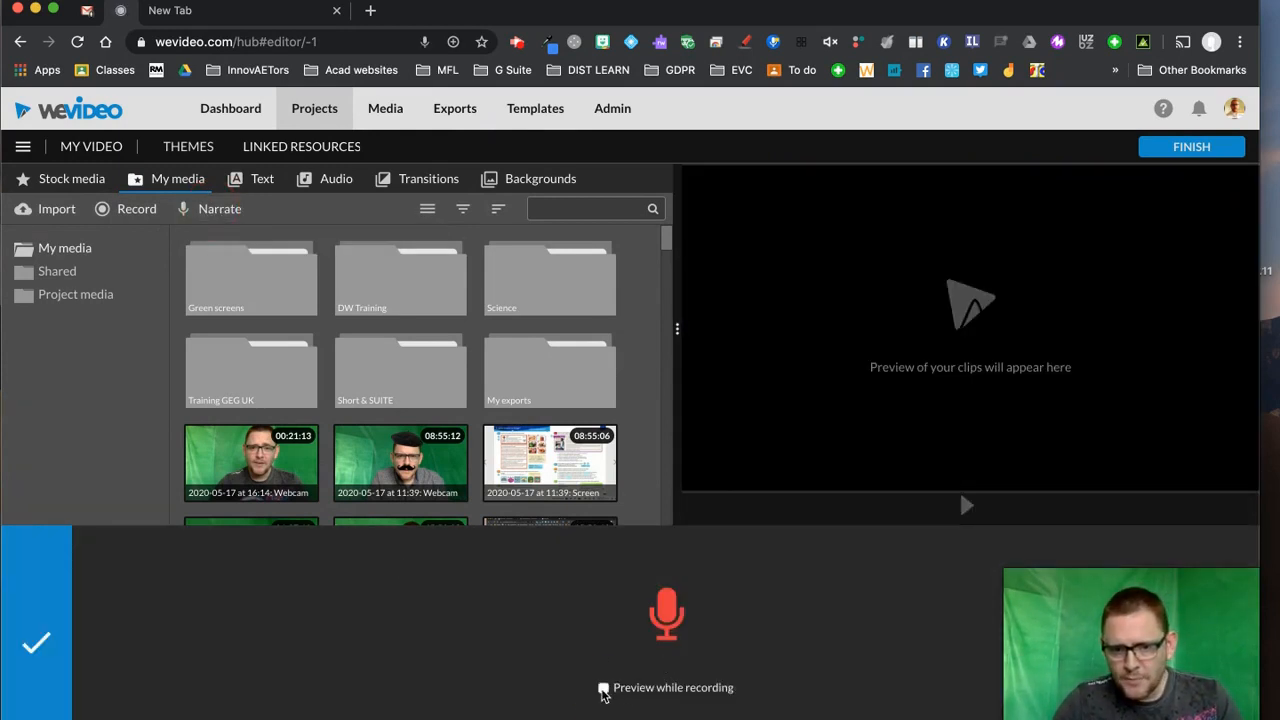
{"action": "left_click", "coordinate": [603, 688]}
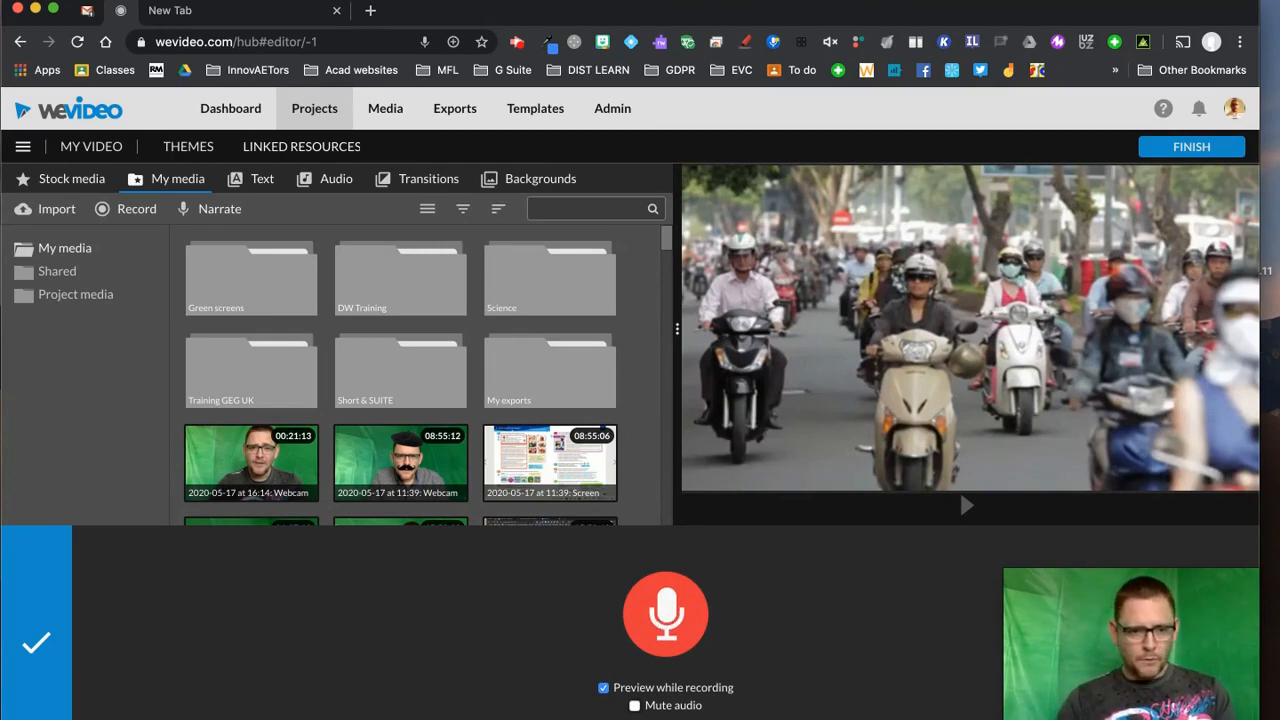
{"action": "left_click", "coordinate": [664, 616]}
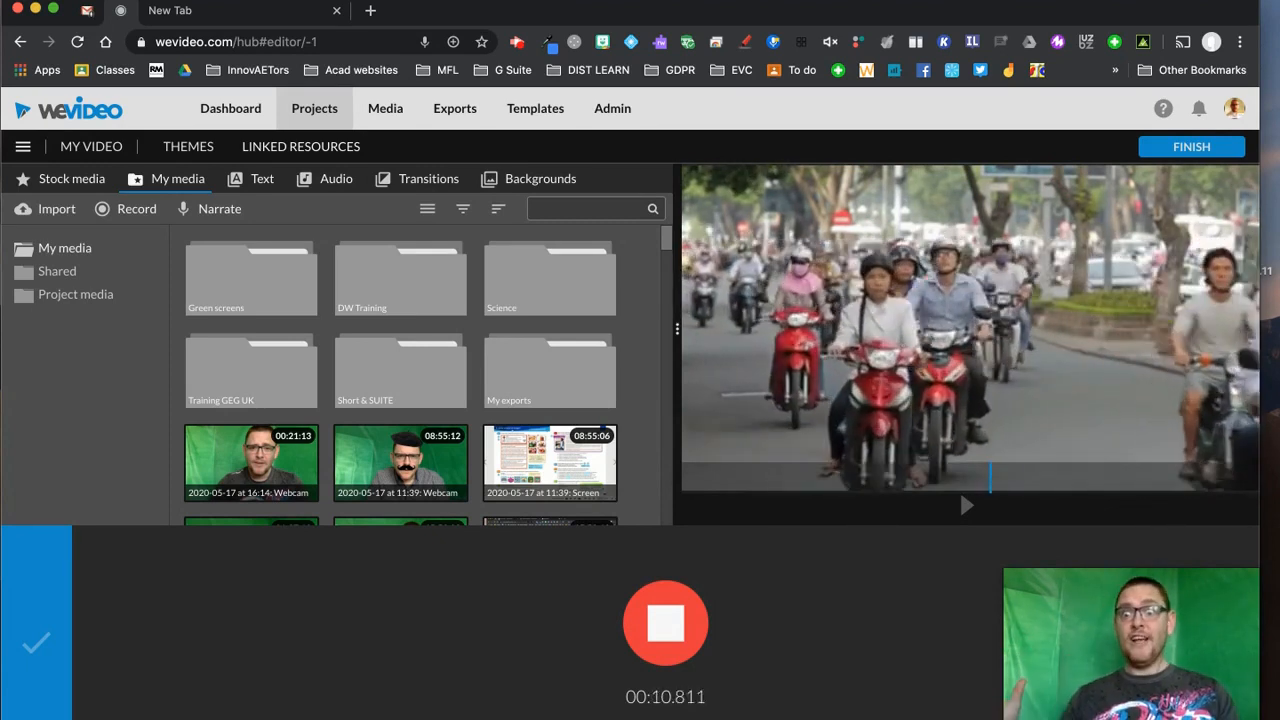
{"action": "left_click", "coordinate": [665, 622]}
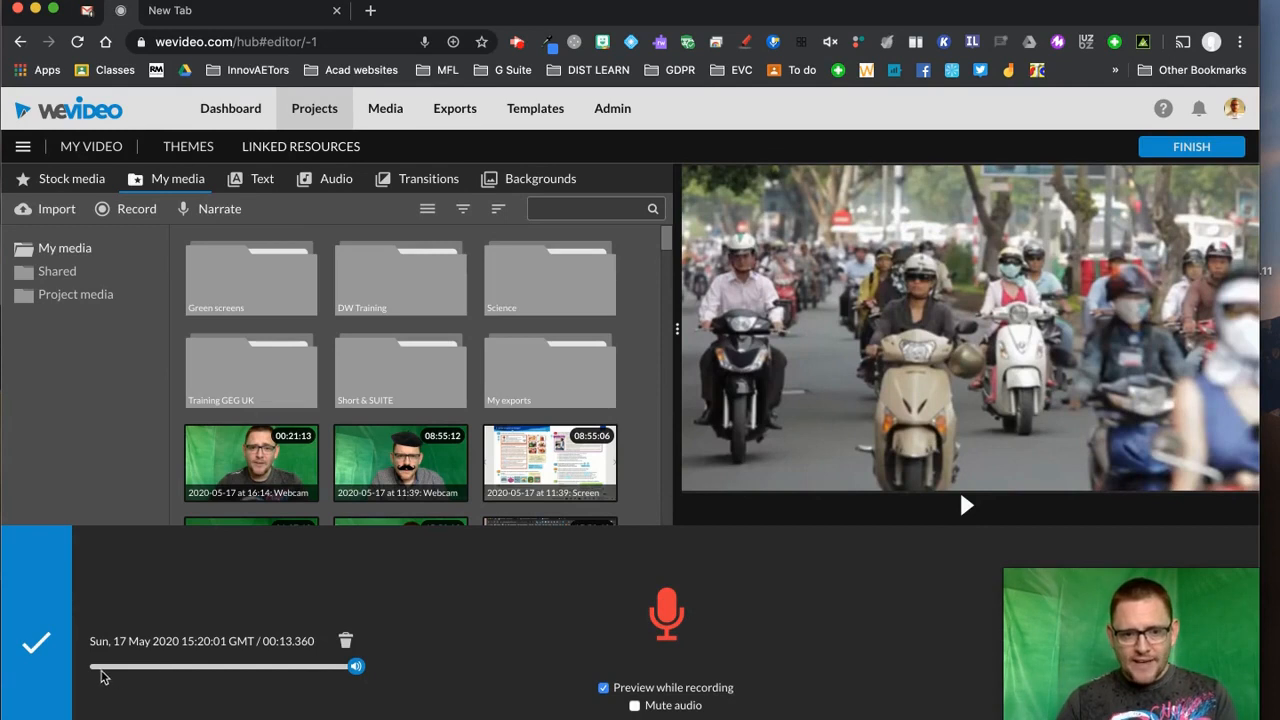
{"action": "left_click", "coordinate": [42, 646]}
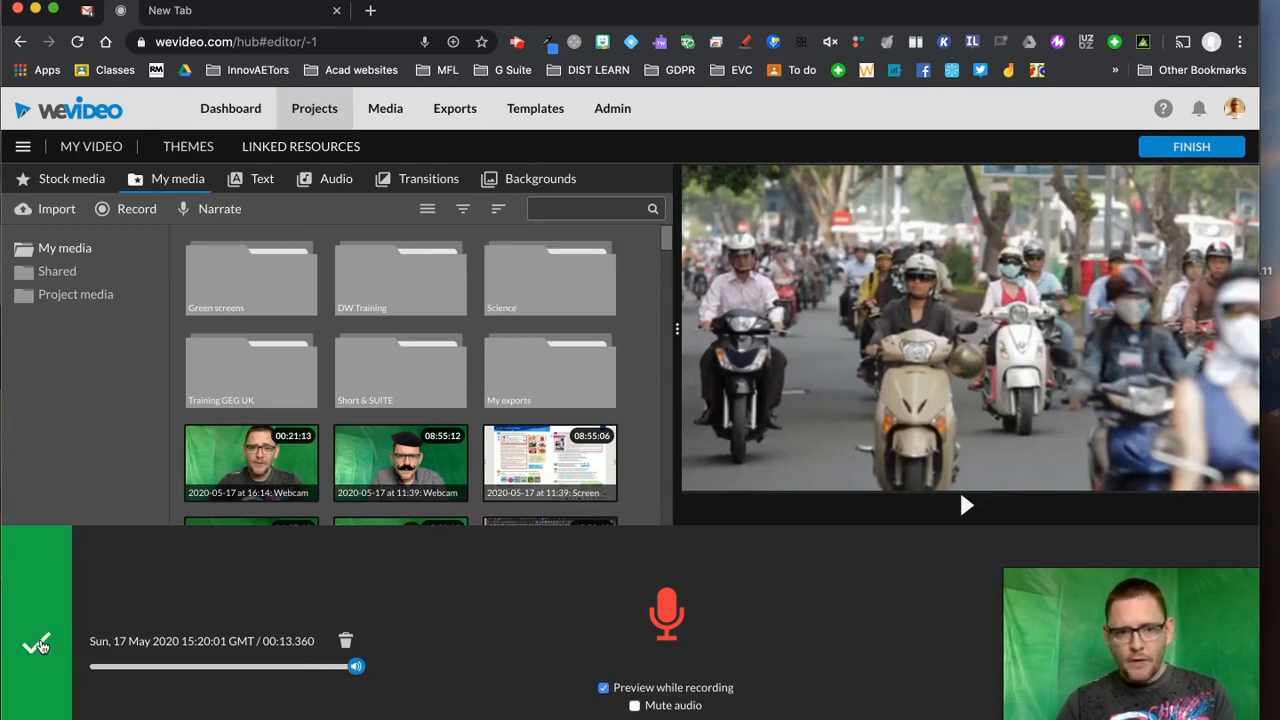
{"action": "left_click", "coordinate": [42, 645]}
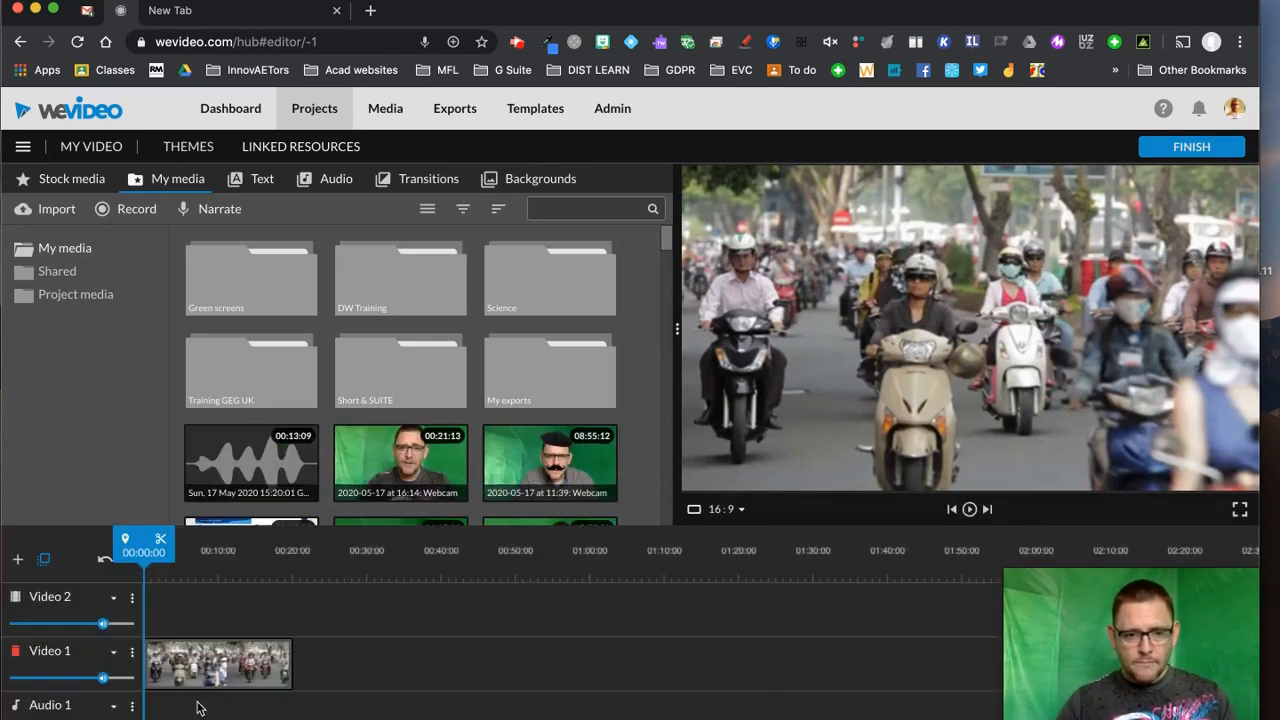
Delete the empty Audio 1 track from the timeline
{"action": "scroll", "coordinate": [180, 710], "scroll_direction": "down", "scroll_amount": 2}
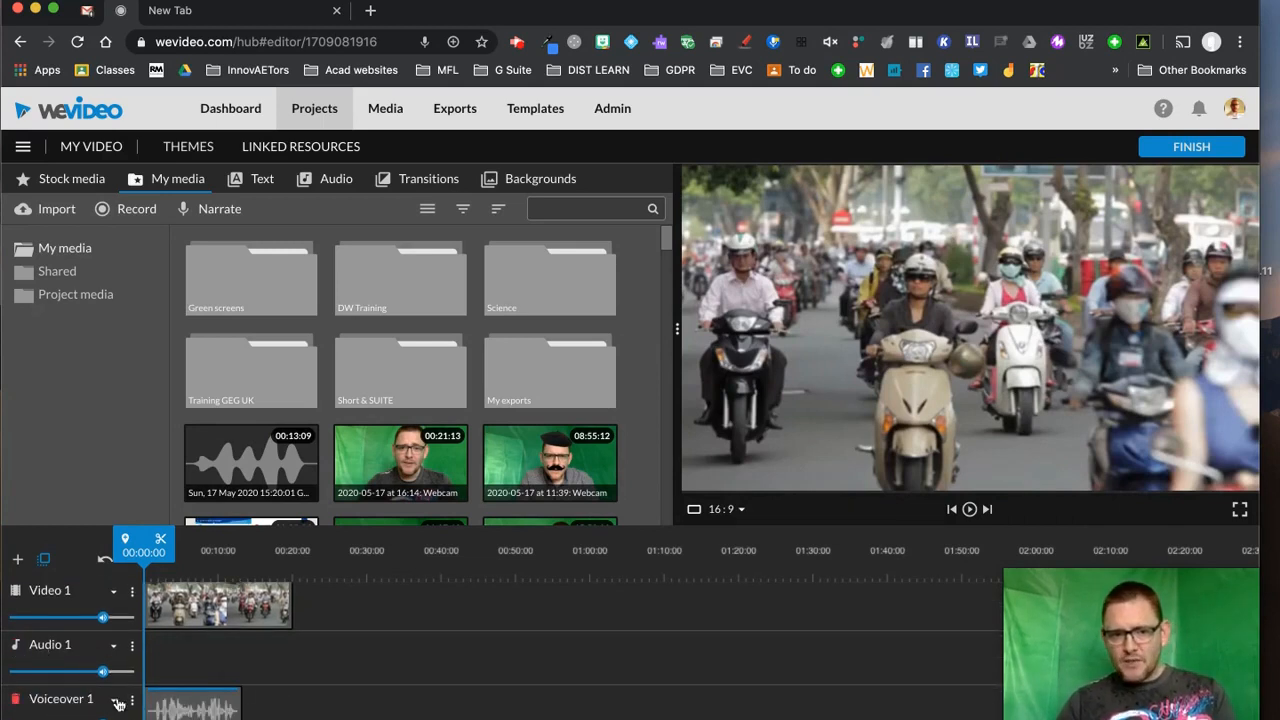
{"action": "left_click", "coordinate": [15, 646]}
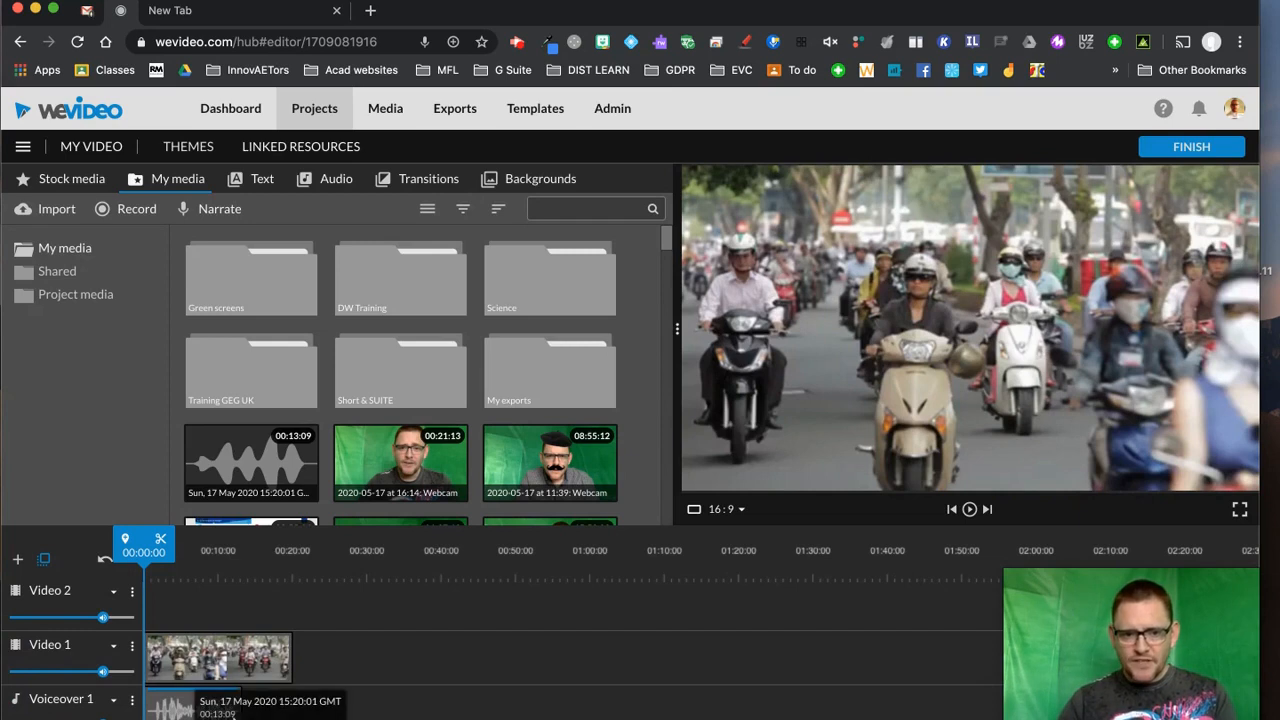
Move the voiceover clip to start at about 00:03:08 and play the edit from the beginning
{"action": "left_click_drag", "start_coordinate": [218, 714], "coordinate": [242, 716]}
{"action": "left_click_drag", "start_coordinate": [350, 716], "coordinate": [337, 700]}
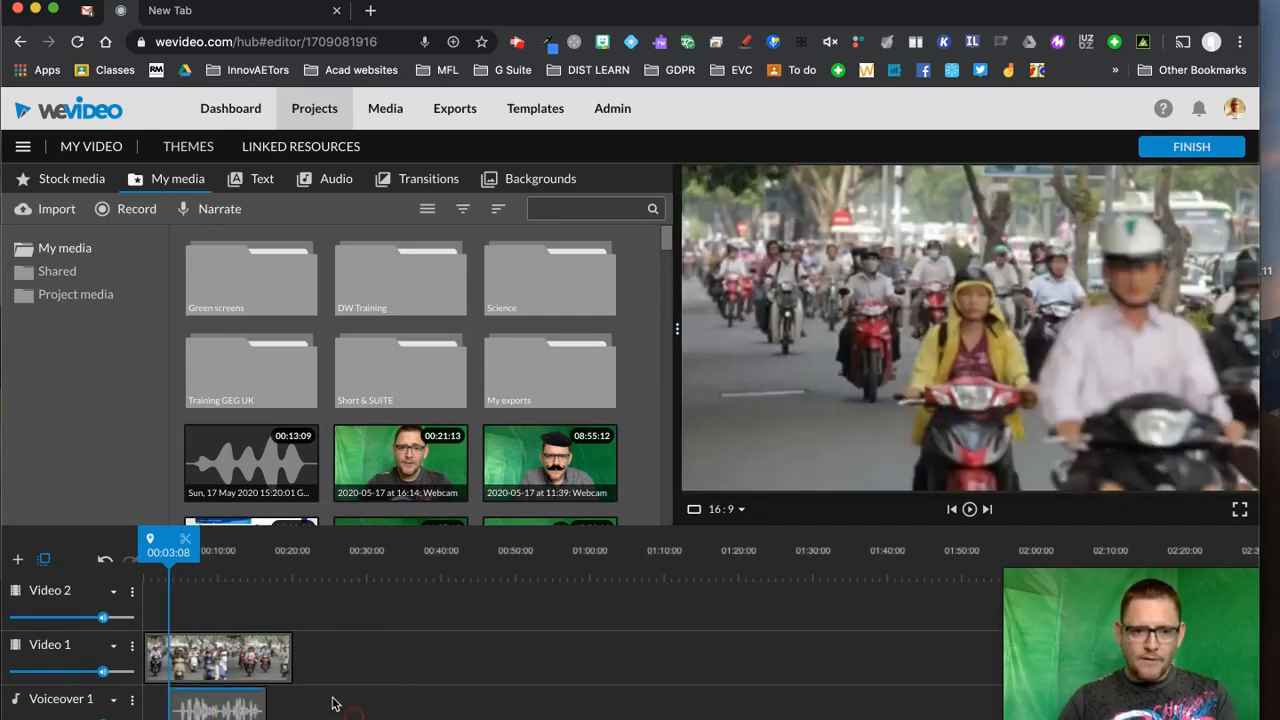
{"action": "left_click_drag", "start_coordinate": [170, 552], "coordinate": [142, 568]}
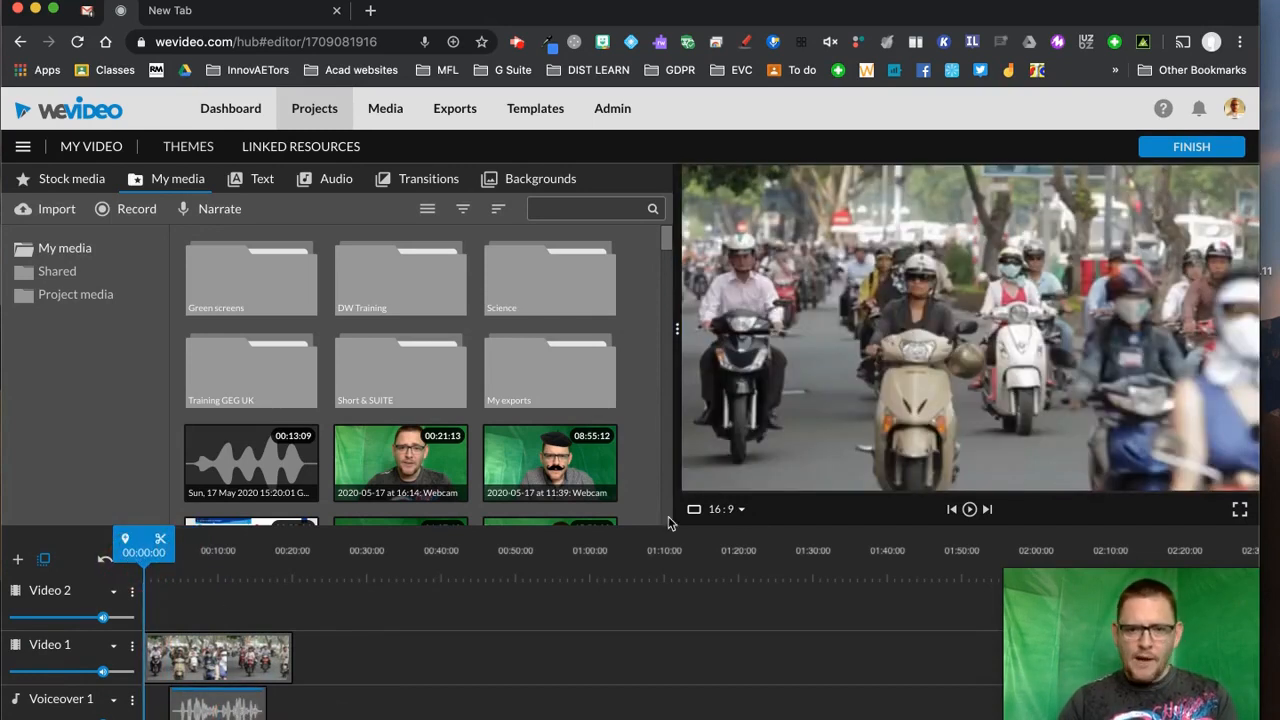
{"action": "left_click", "coordinate": [970, 510]}
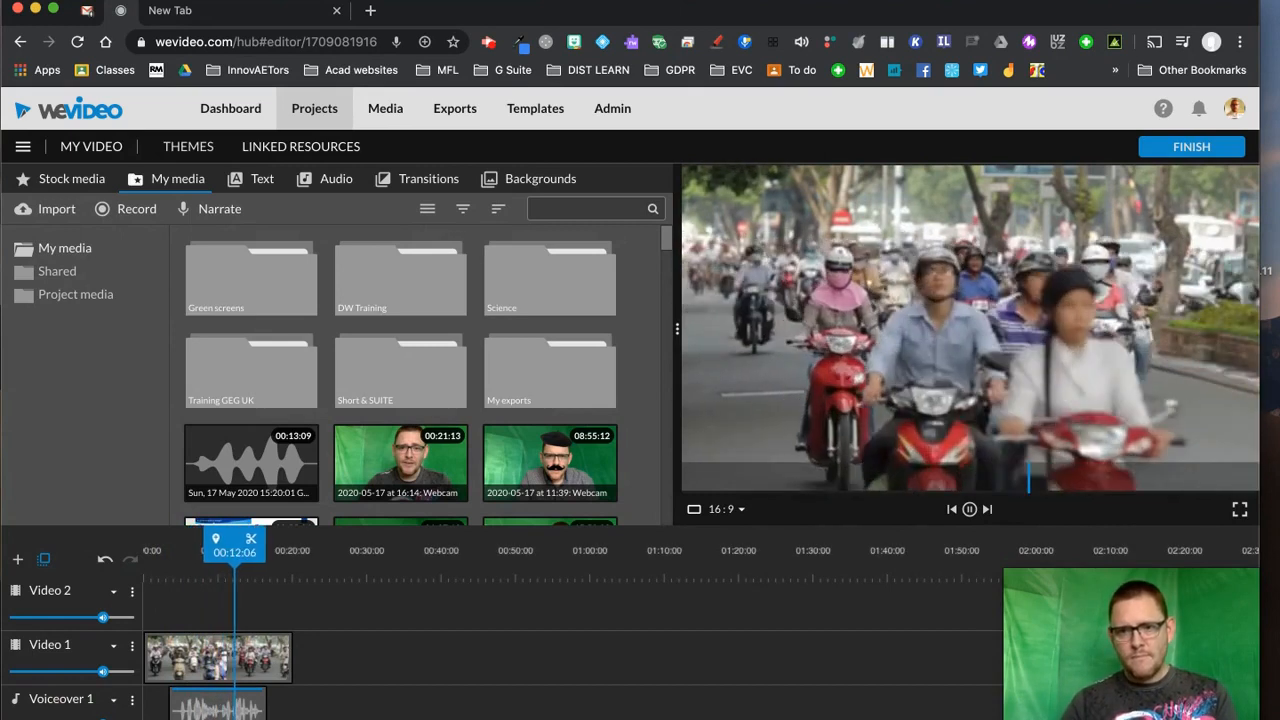
{"action": "left_click", "coordinate": [969, 510]}
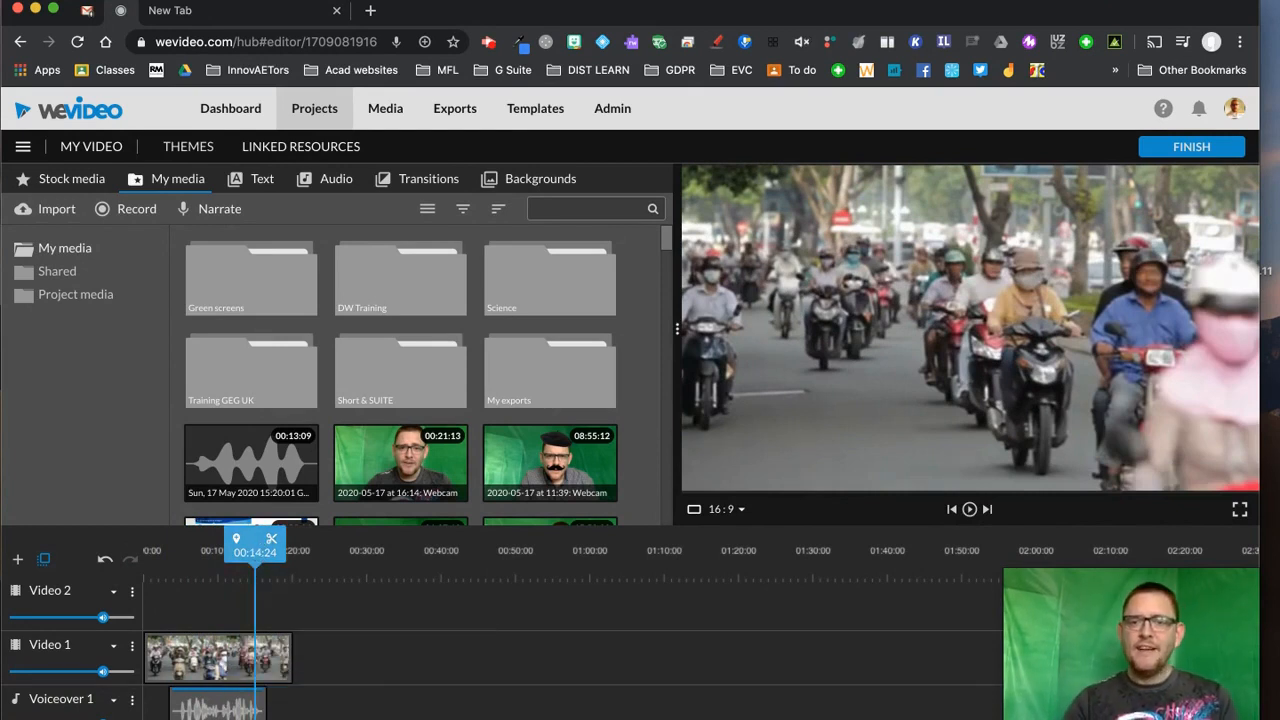
Move the voiceover clip back to the start of the Voiceover 1 track
{"action": "left_click_drag", "start_coordinate": [224, 710], "coordinate": [195, 709]}
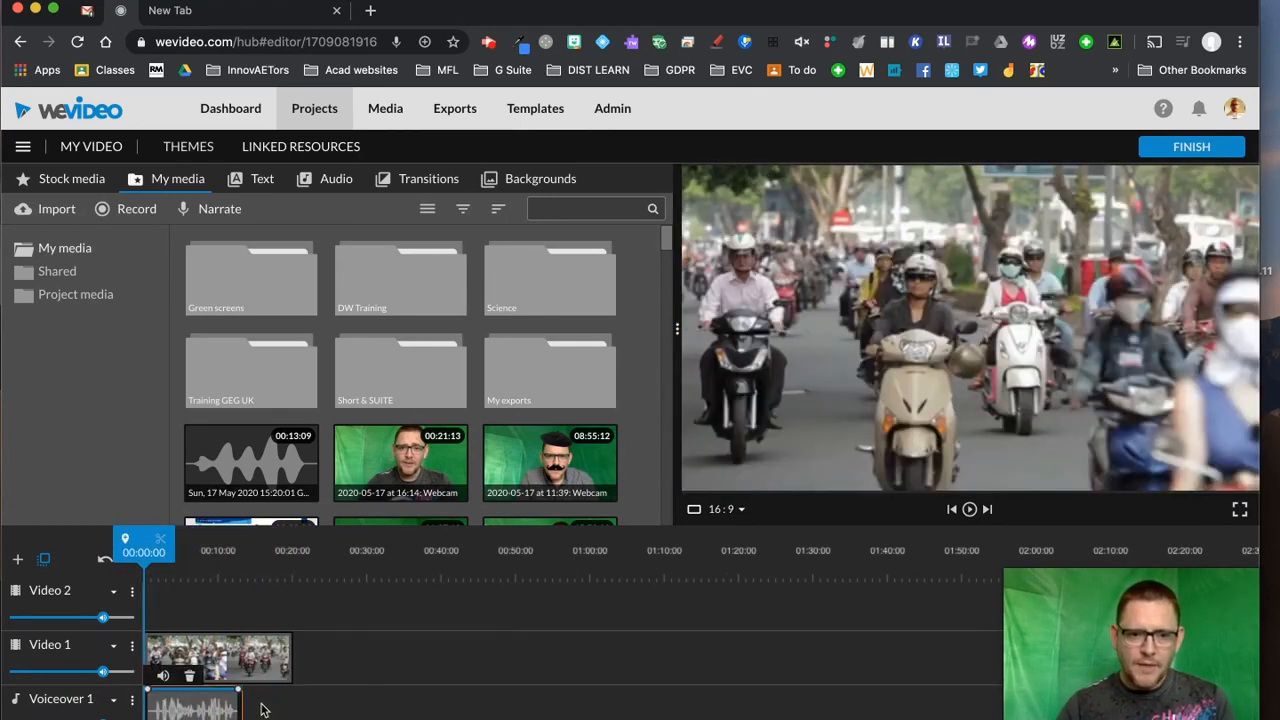
Delete the existing narration clip from the Voiceover 1 track
{"action": "left_click_drag", "start_coordinate": [144, 545], "coordinate": [228, 556]}
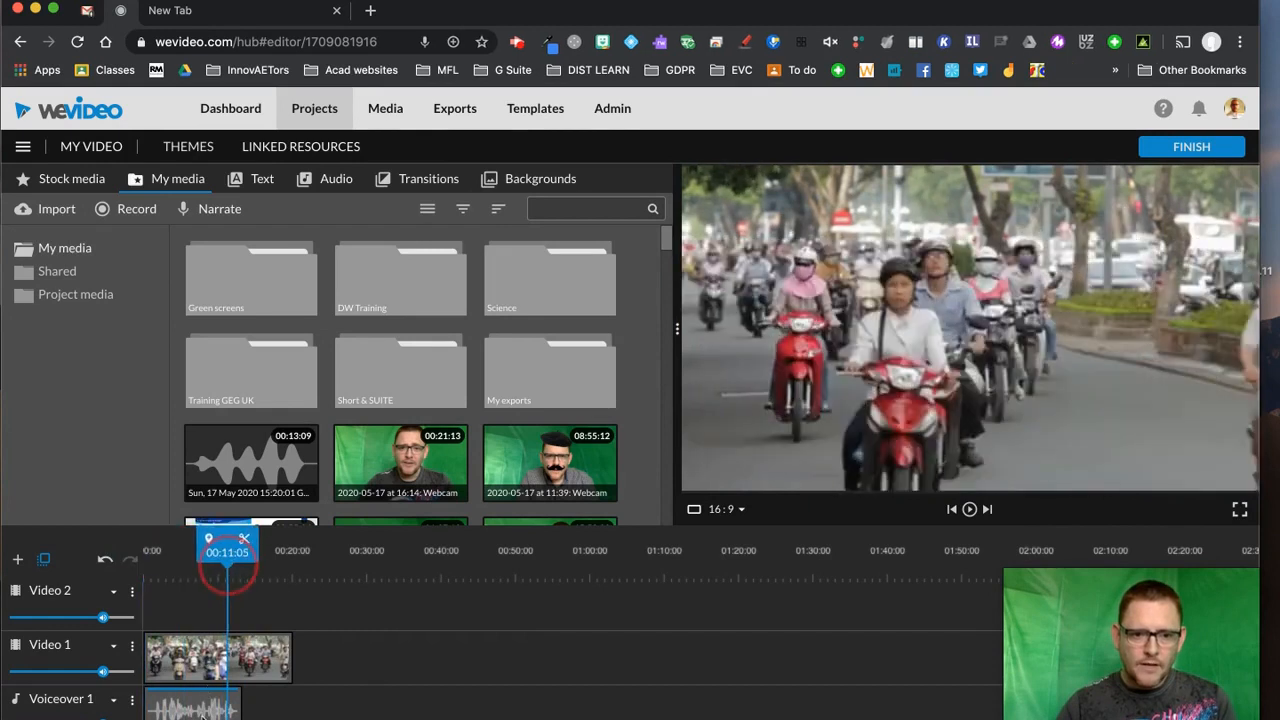
{"action": "left_click", "coordinate": [188, 712]}
{"action": "key", "text": "Delete"}
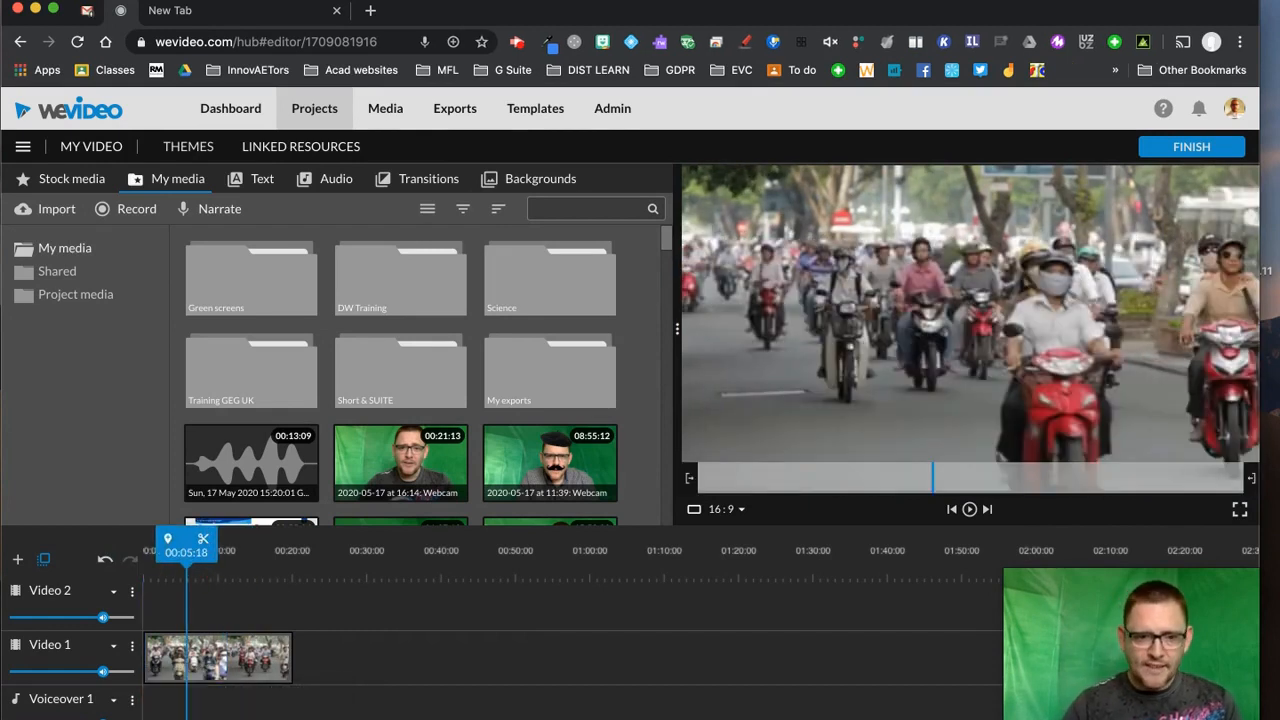
Record a new narration of about 10 seconds from the start of the timeline with Preview while recording enabled, and save it
{"action": "left_click_drag", "start_coordinate": [190, 560], "coordinate": [146, 568]}
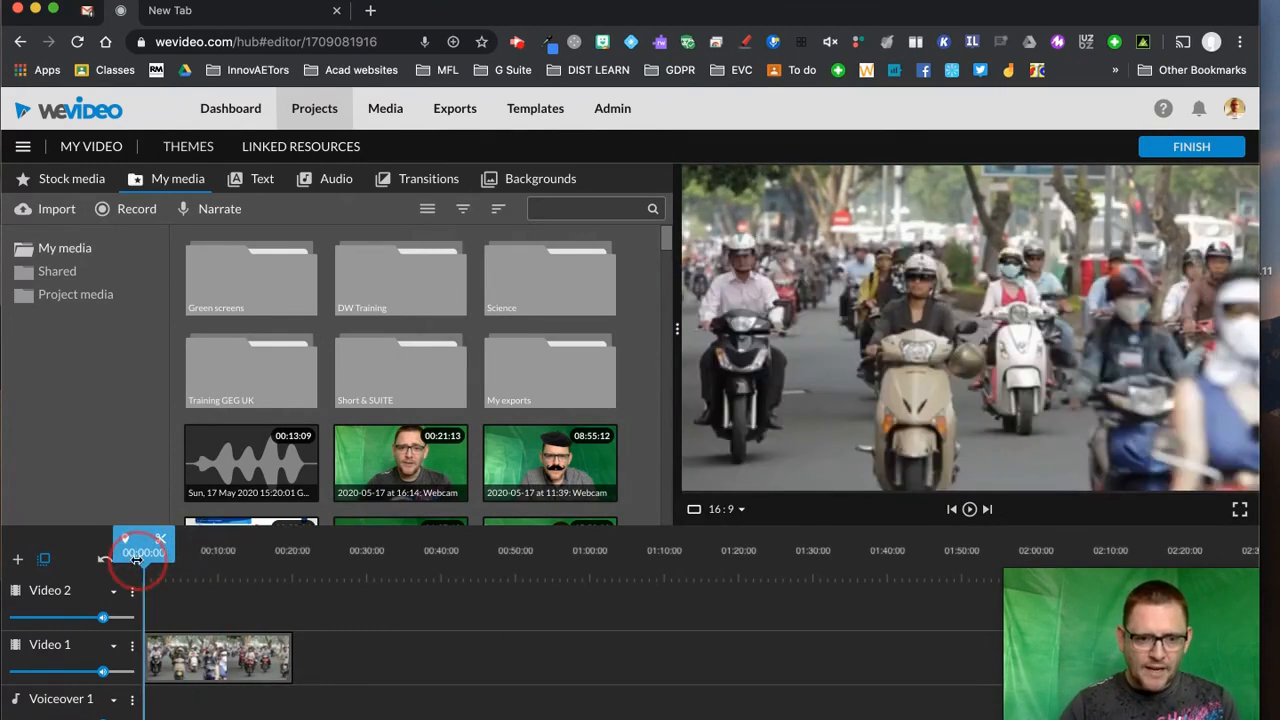
{"action": "left_click", "coordinate": [219, 212]}
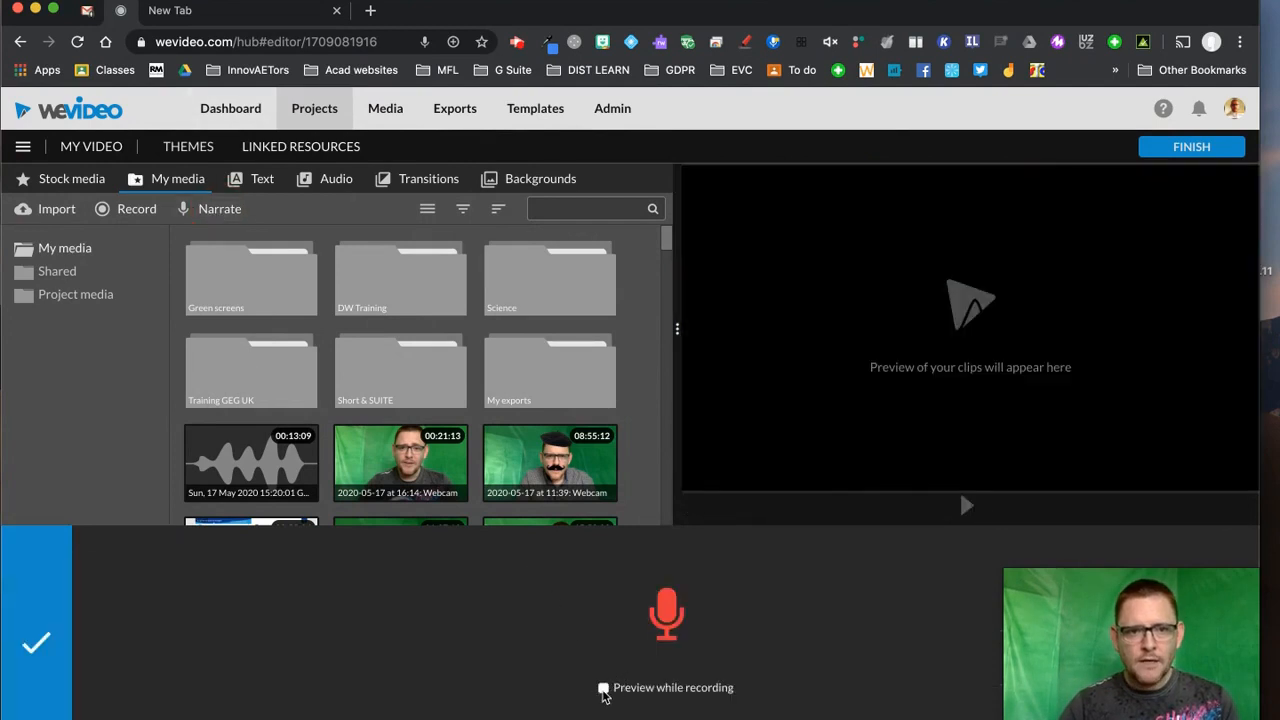
{"action": "left_click", "coordinate": [604, 689]}
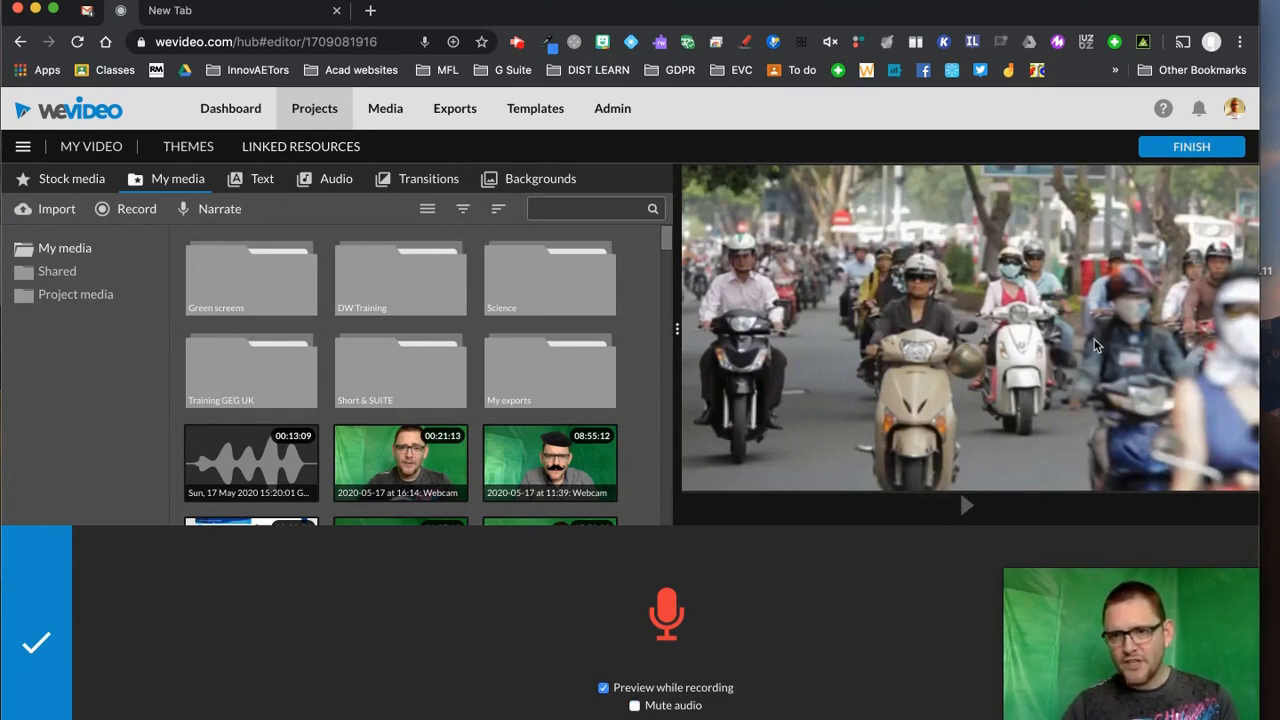
{"action": "left_click", "coordinate": [669, 613]}
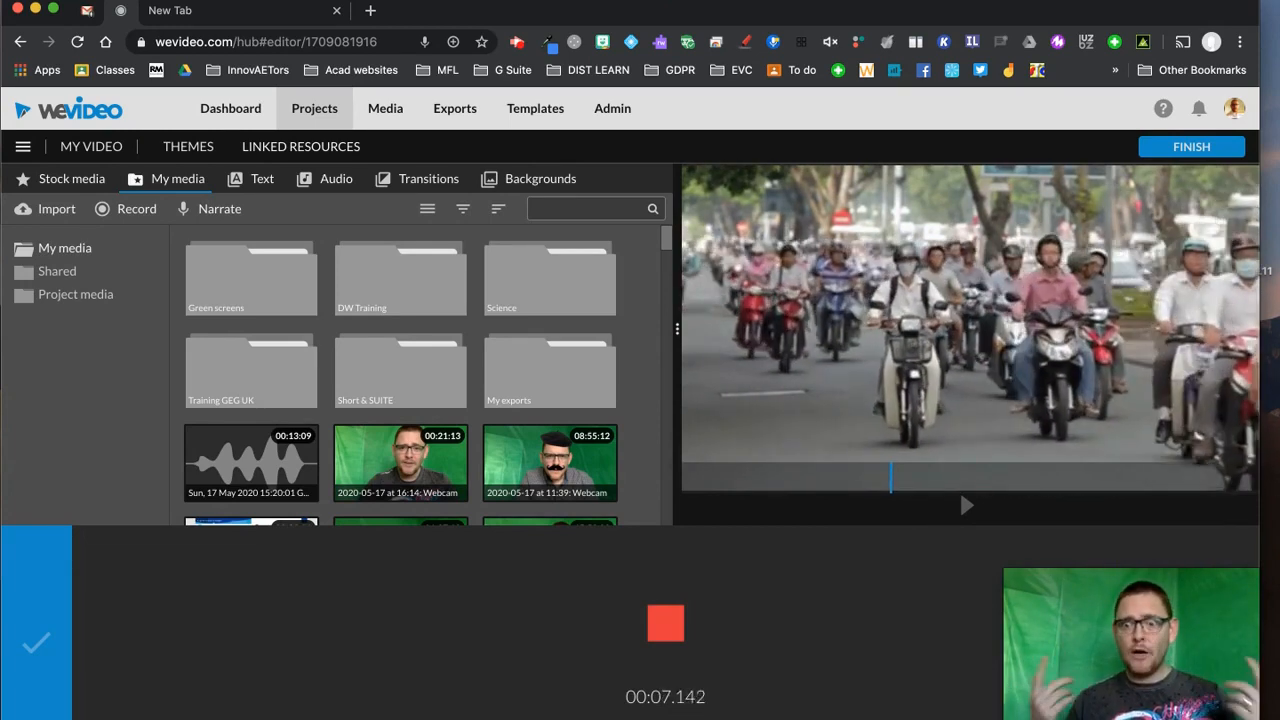
{"action": "left_click", "coordinate": [665, 625]}
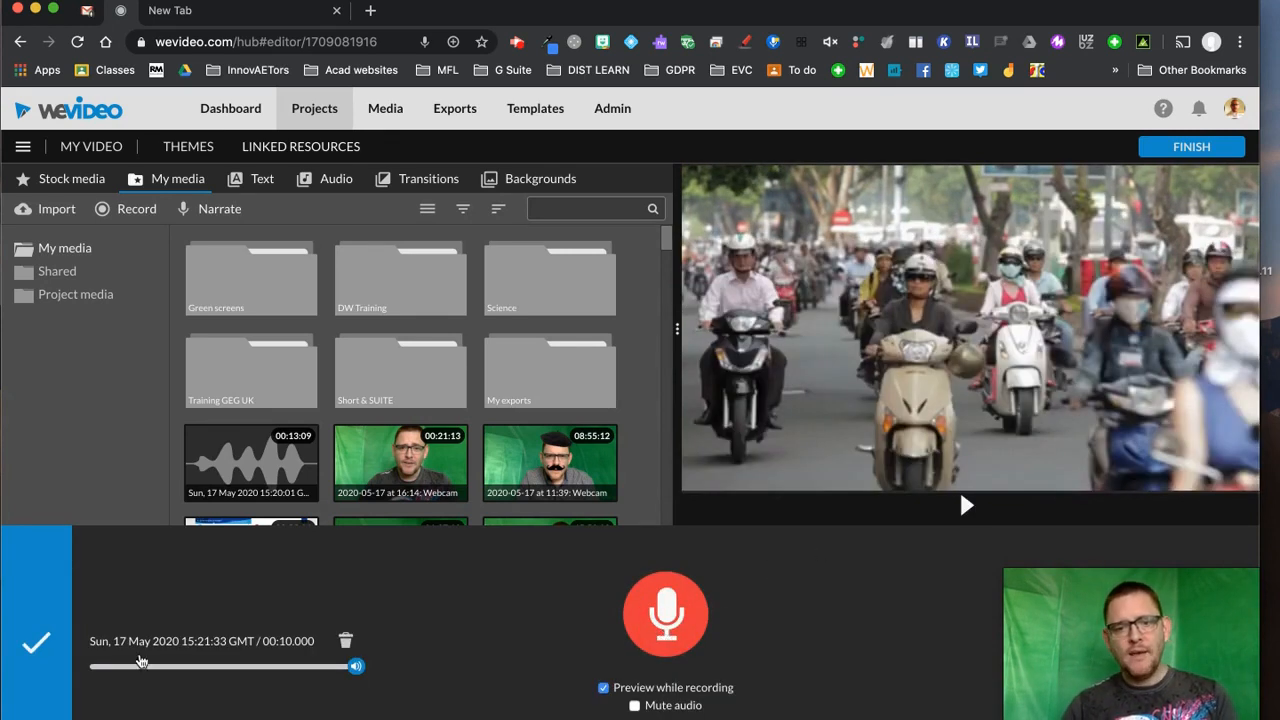
{"action": "left_click", "coordinate": [31, 644]}
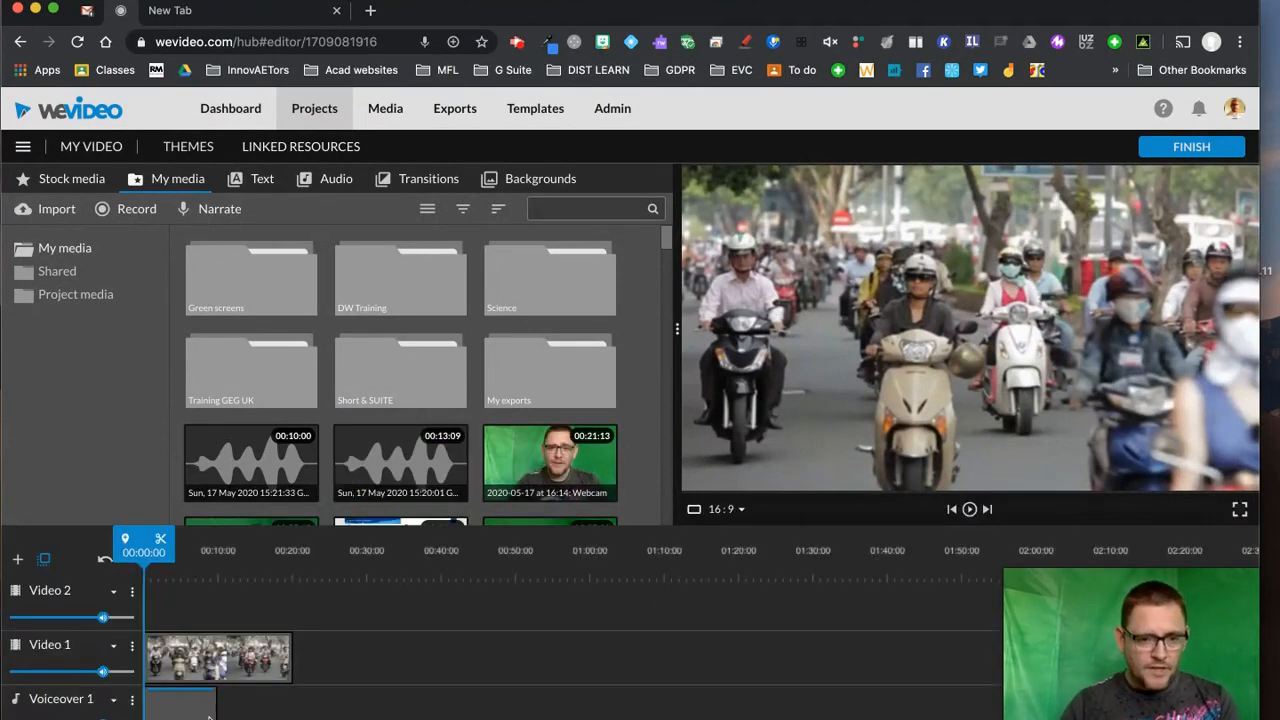
Play back the edit and trim the end of the Video 1 street clip to 10 seconds to match the voiceover
{"action": "left_click", "coordinate": [969, 509]}
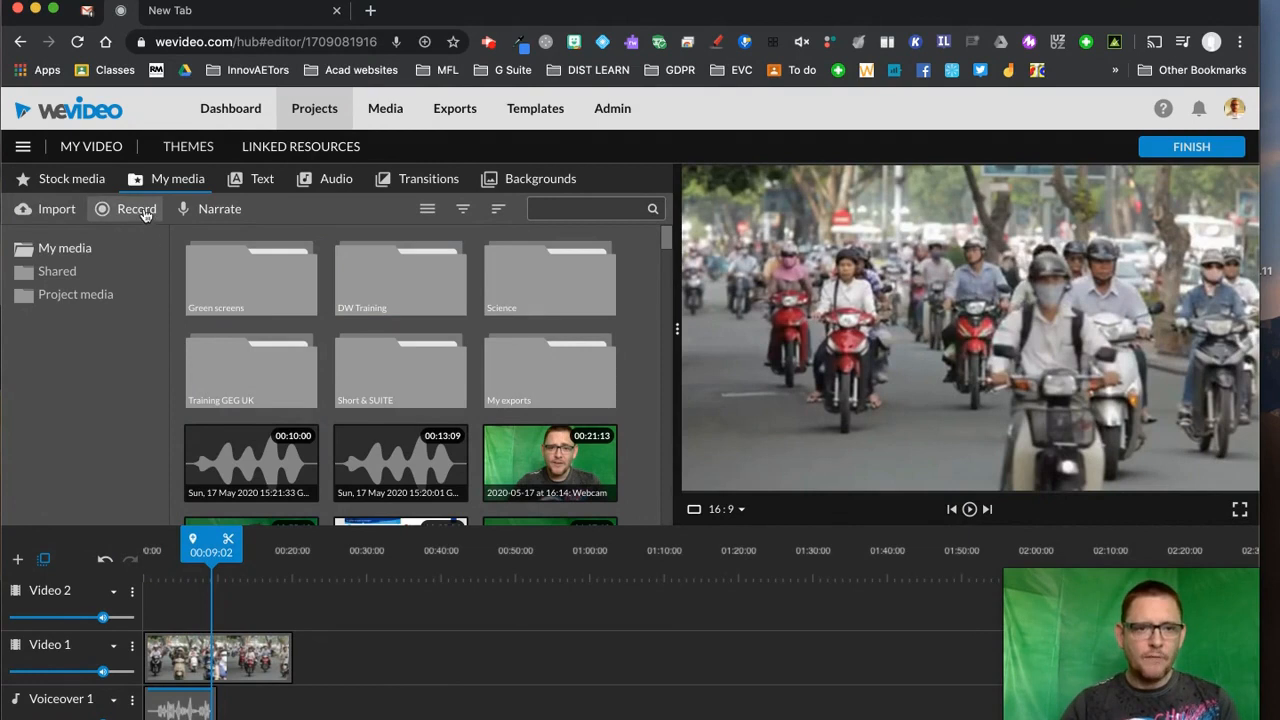
{"action": "left_click", "coordinate": [273, 675]}
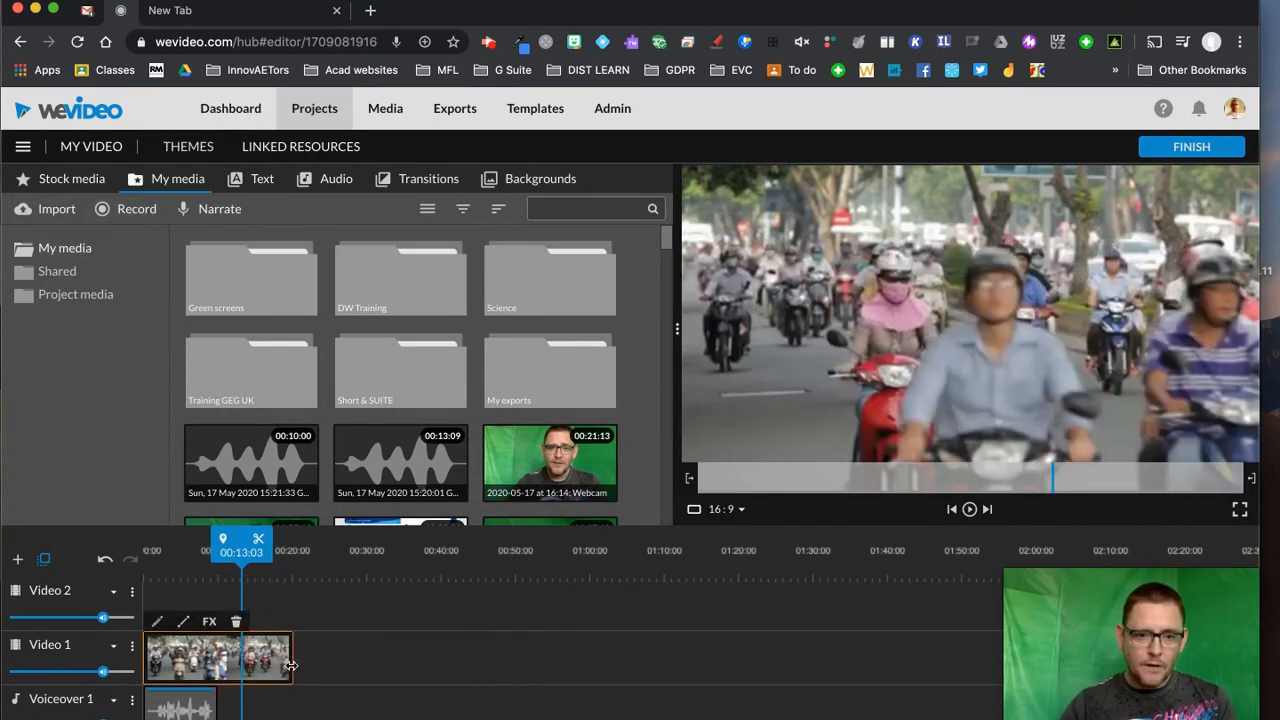
{"action": "left_click_drag", "start_coordinate": [290, 662], "coordinate": [215, 665]}
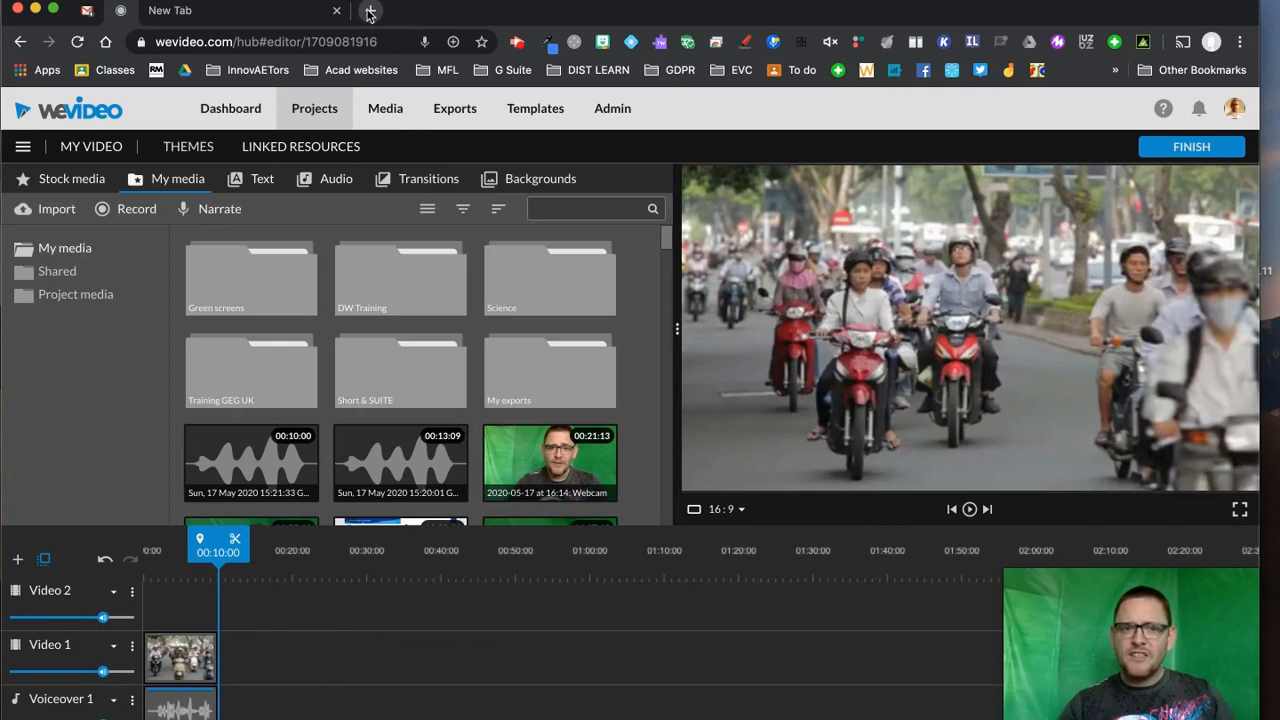
Start a Screen & webcam recording with the FaceTime HD Camera and the default internal microphone, sharing Screen 1
{"action": "left_click", "coordinate": [124, 212]}
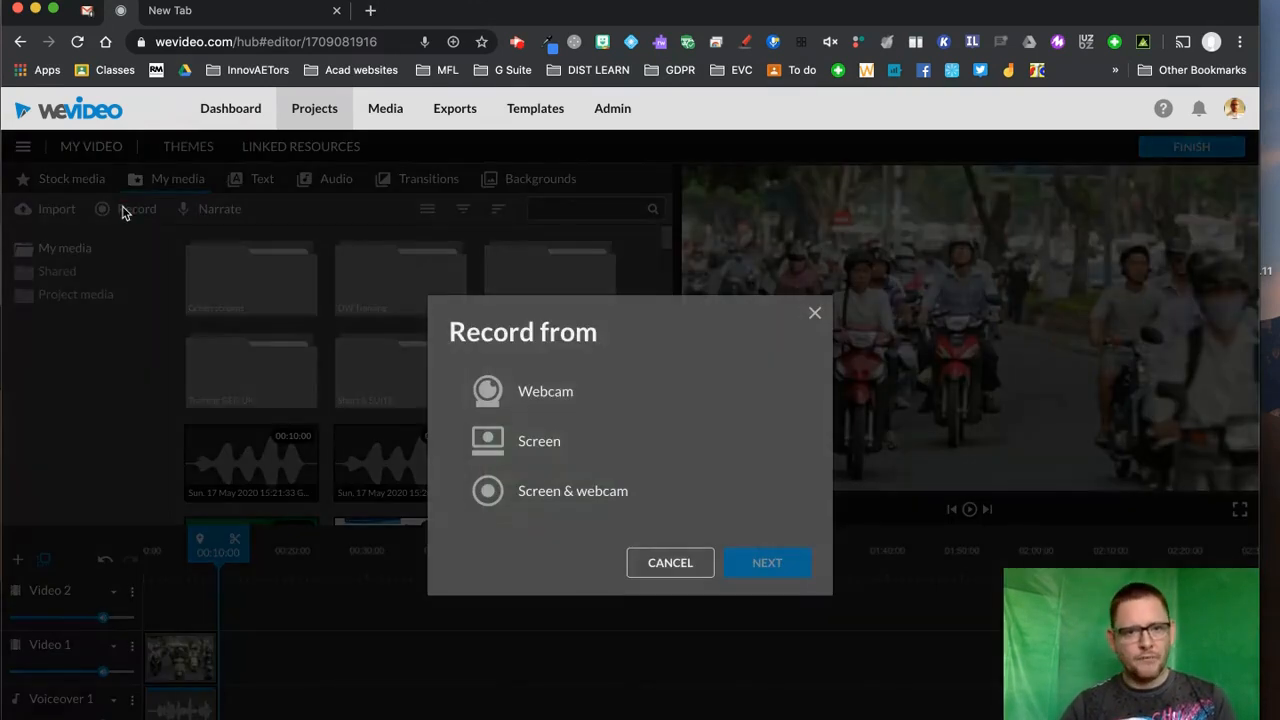
{"action": "left_click", "coordinate": [571, 491]}
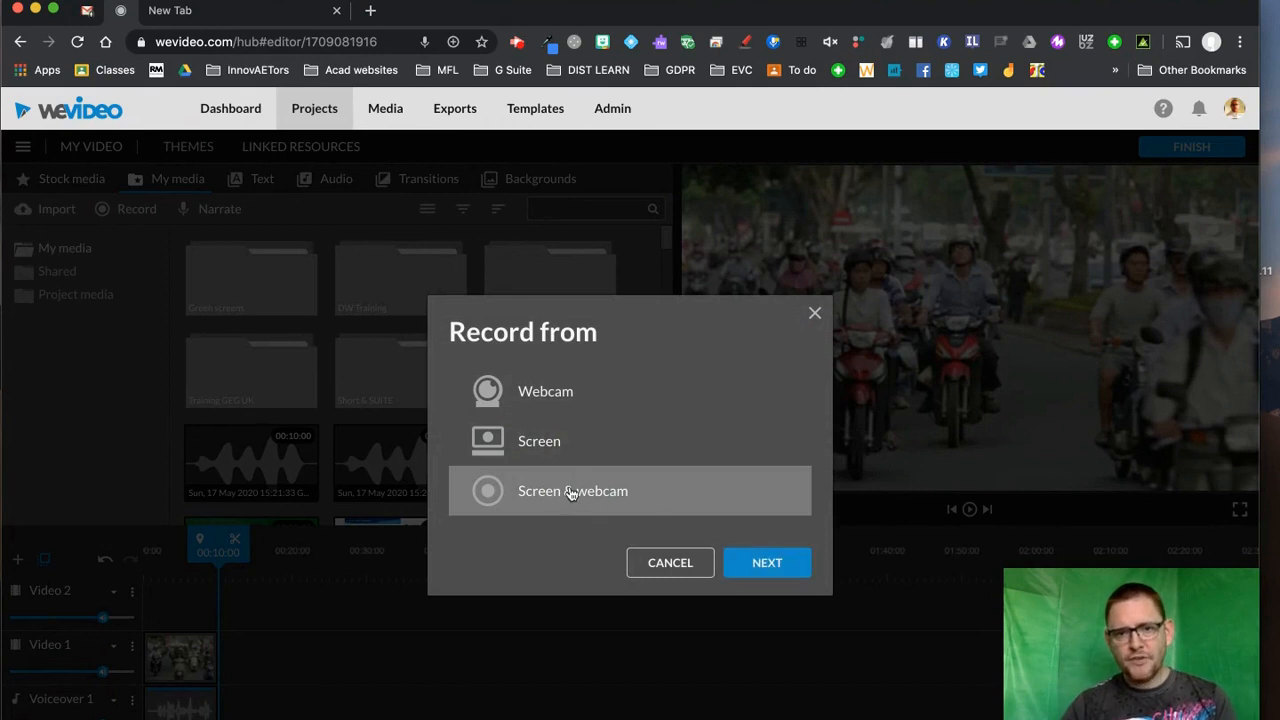
{"action": "left_click", "coordinate": [770, 556]}
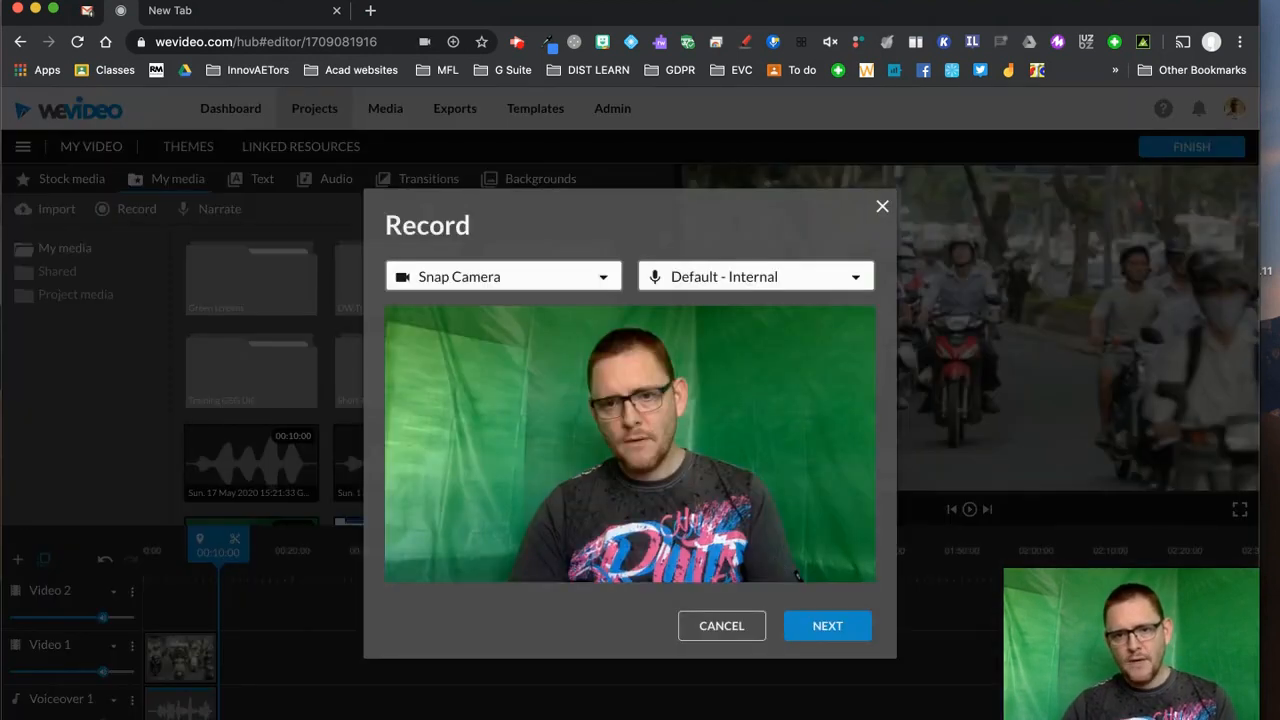
{"action": "left_click", "coordinate": [600, 277]}
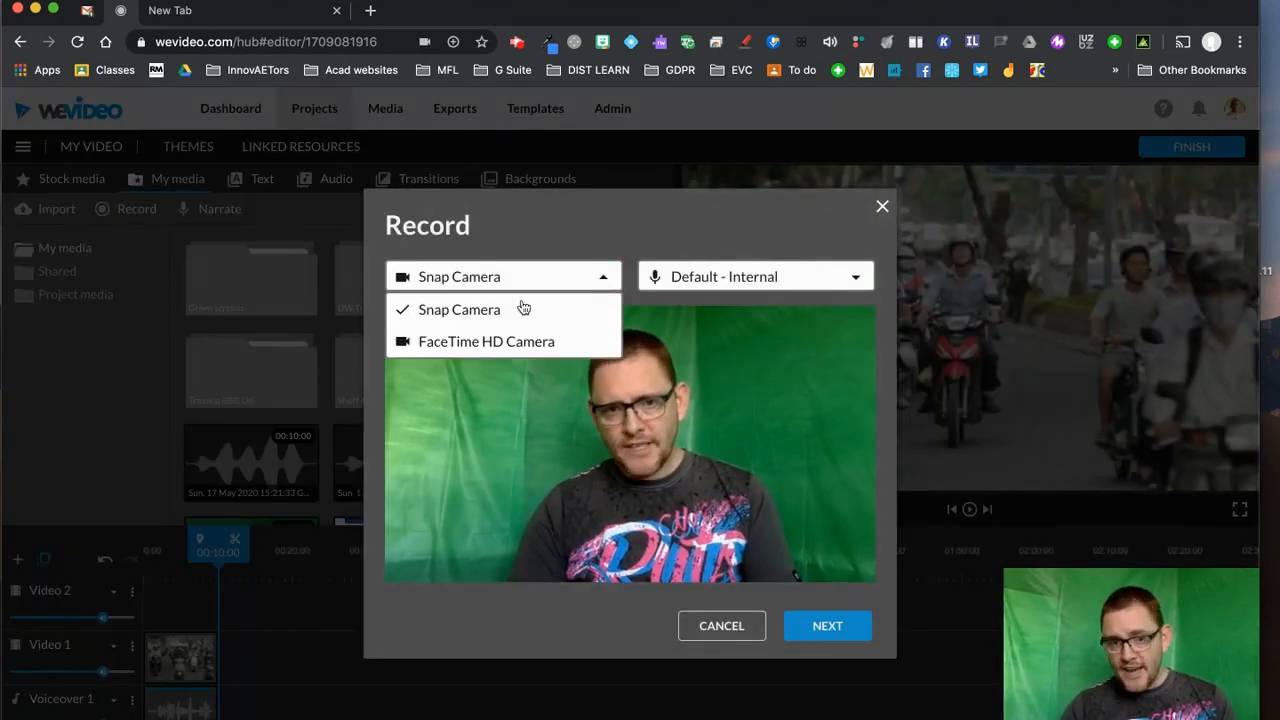
{"action": "left_click", "coordinate": [518, 342]}
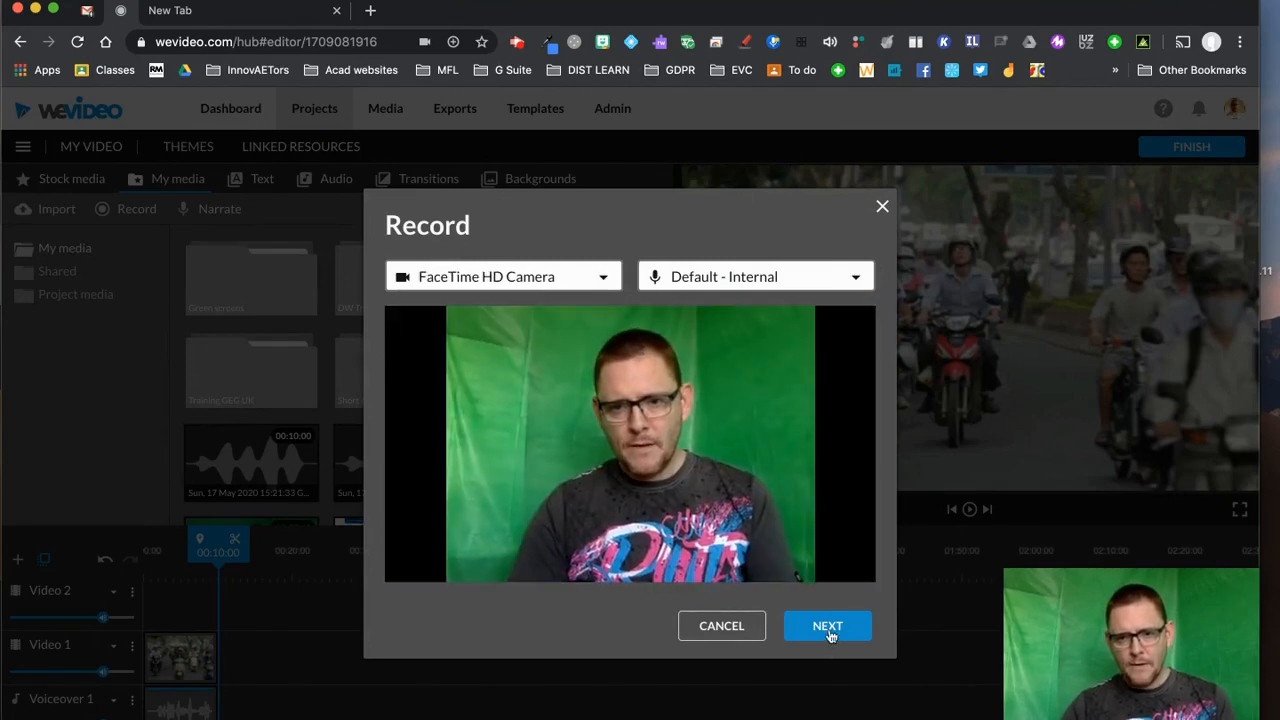
{"action": "left_click", "coordinate": [828, 627]}
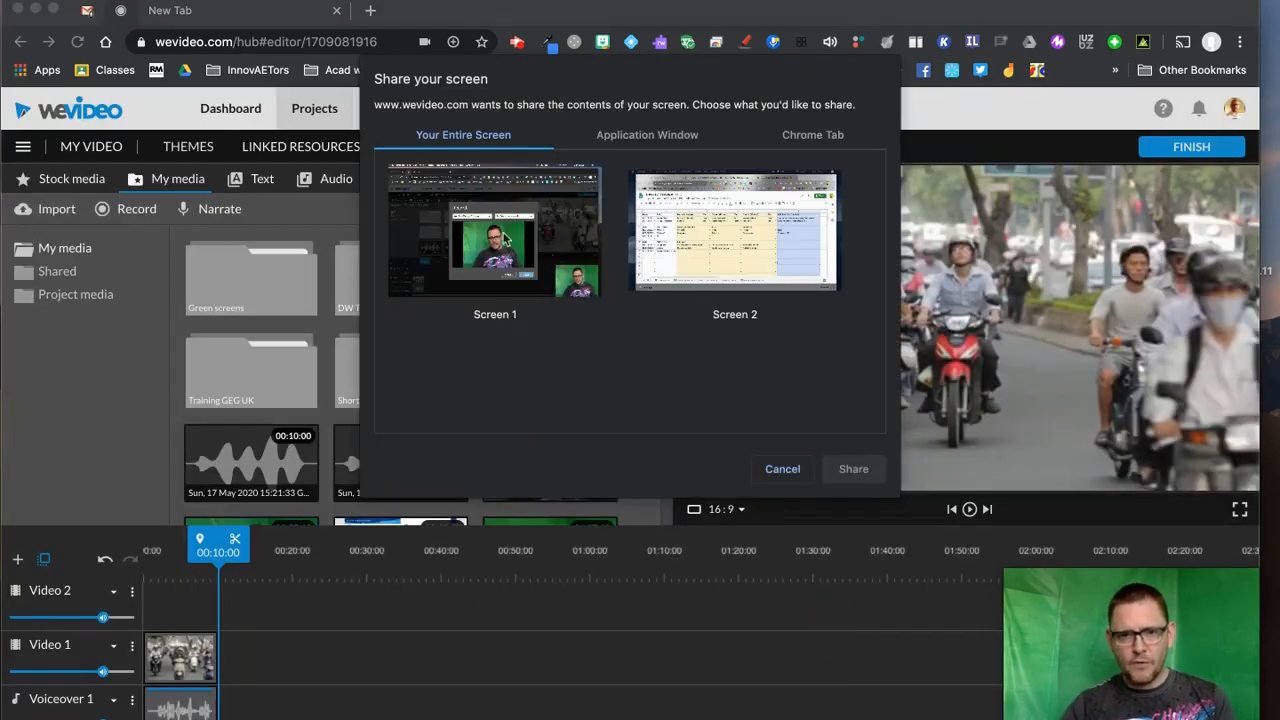
{"action": "left_click", "coordinate": [498, 250]}
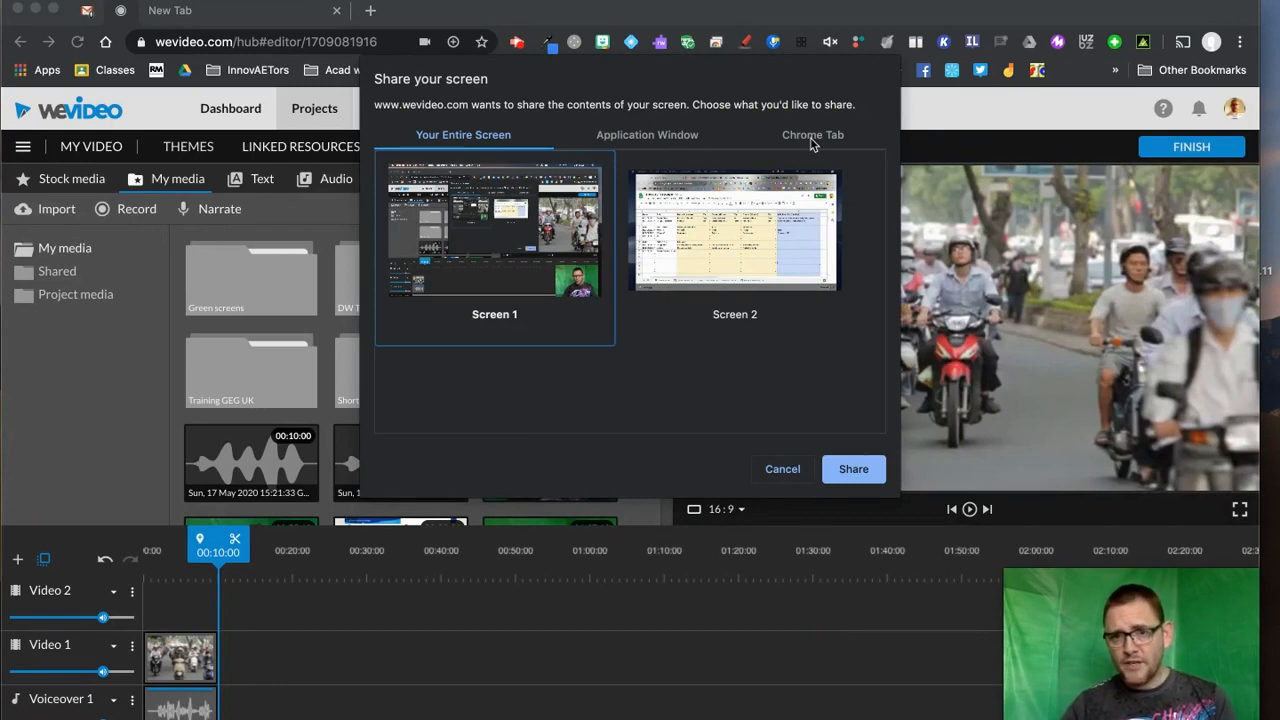
{"action": "left_click", "coordinate": [853, 469]}
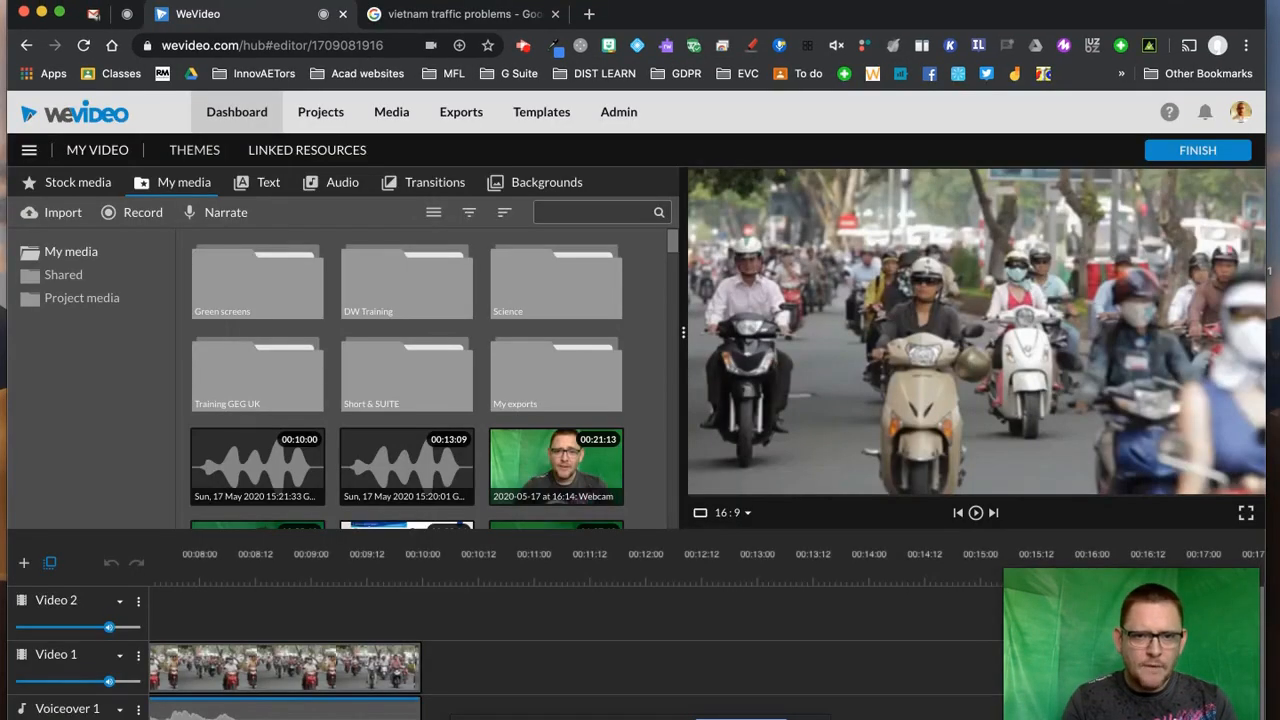
Switch to the "vietnam traffic problems" image results and filter them to Large, Labelled for Reuse and Past year
{"action": "left_click", "coordinate": [438, 14]}
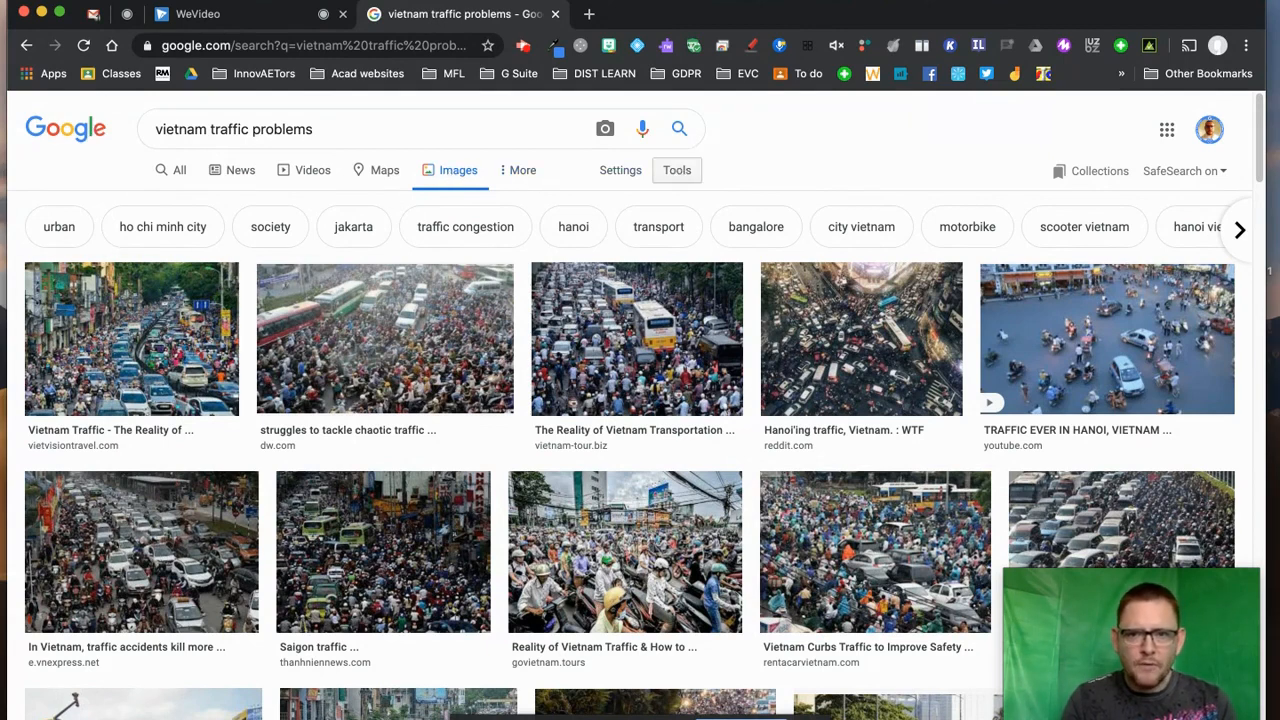
{"action": "left_click", "coordinate": [677, 172]}
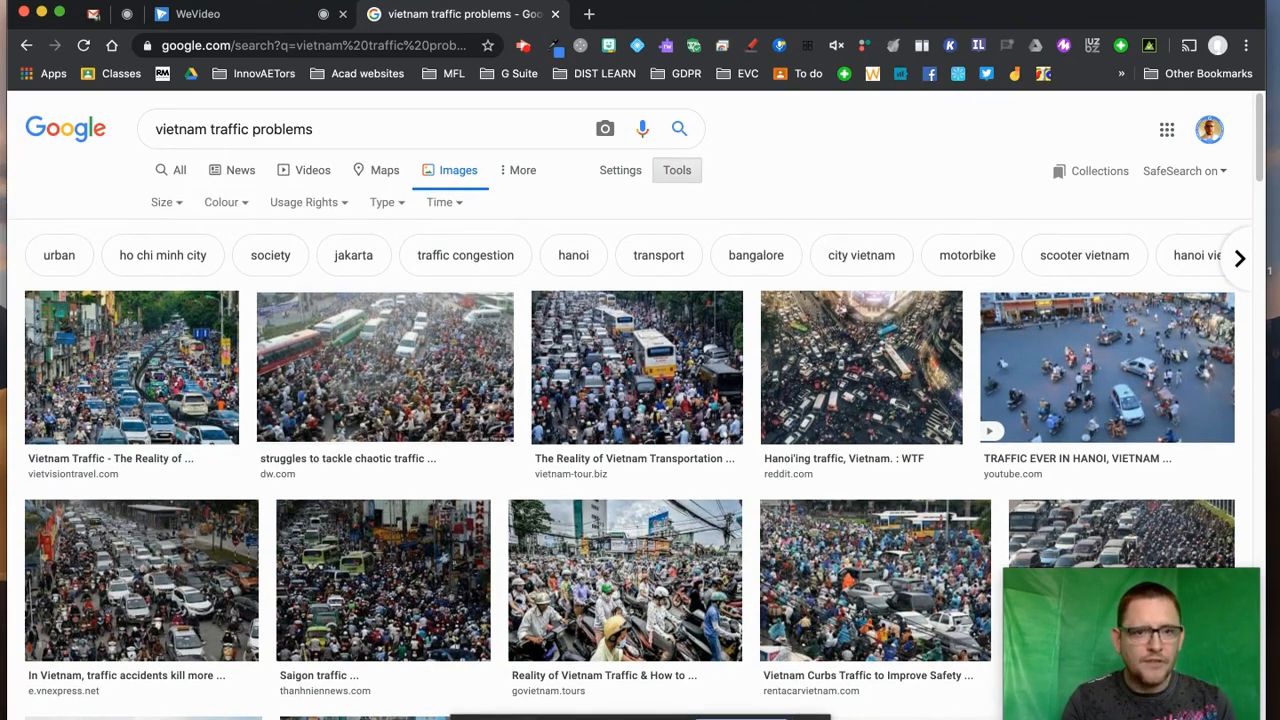
{"action": "left_click", "coordinate": [182, 204]}
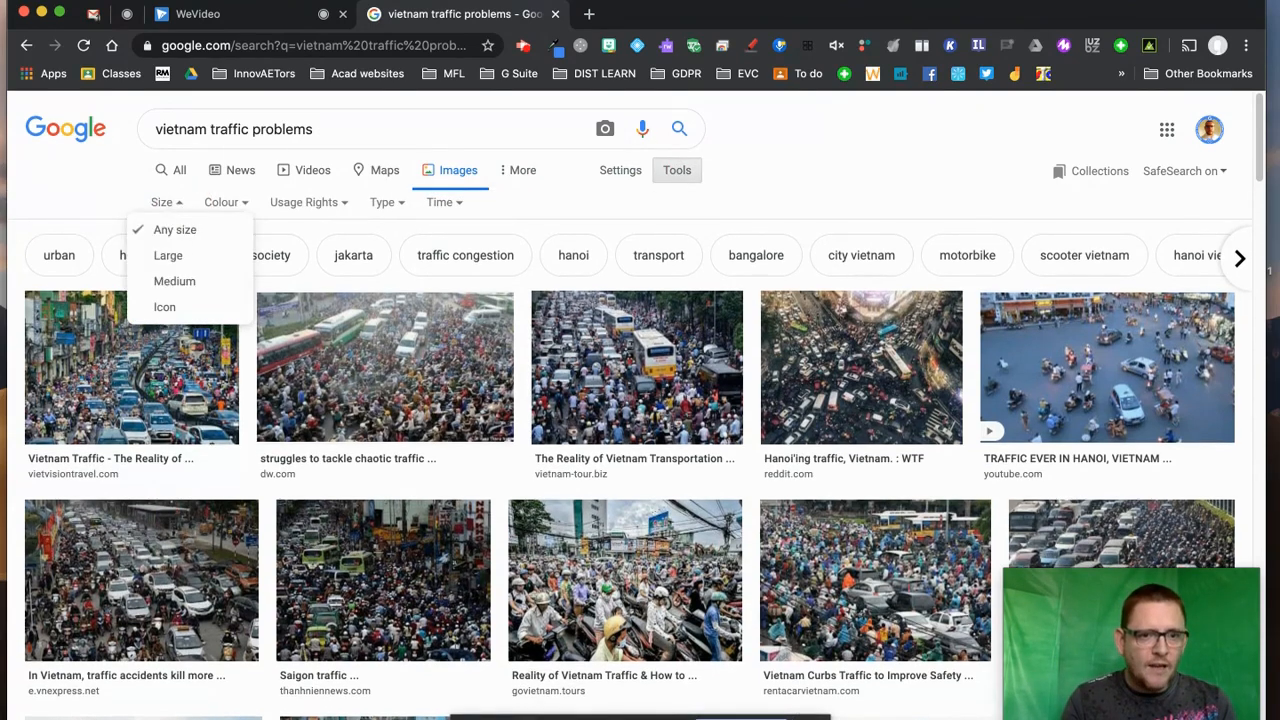
{"action": "left_click", "coordinate": [168, 256]}
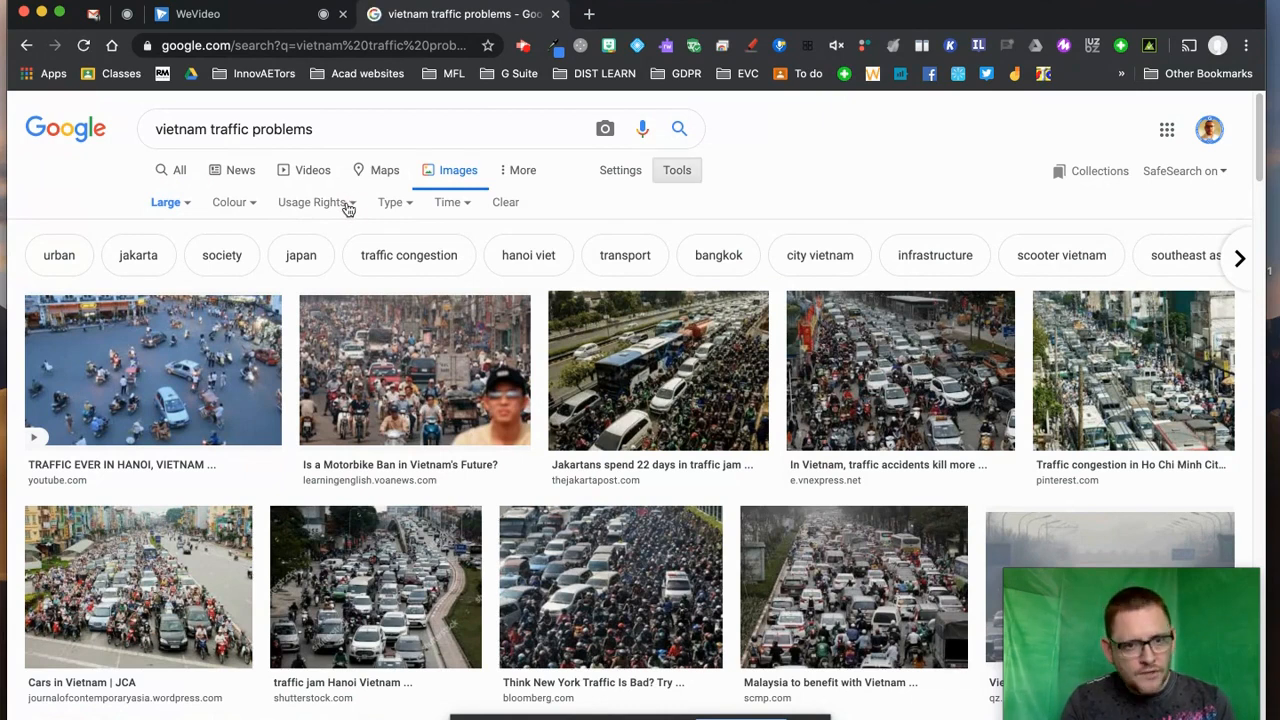
{"action": "left_click", "coordinate": [348, 205]}
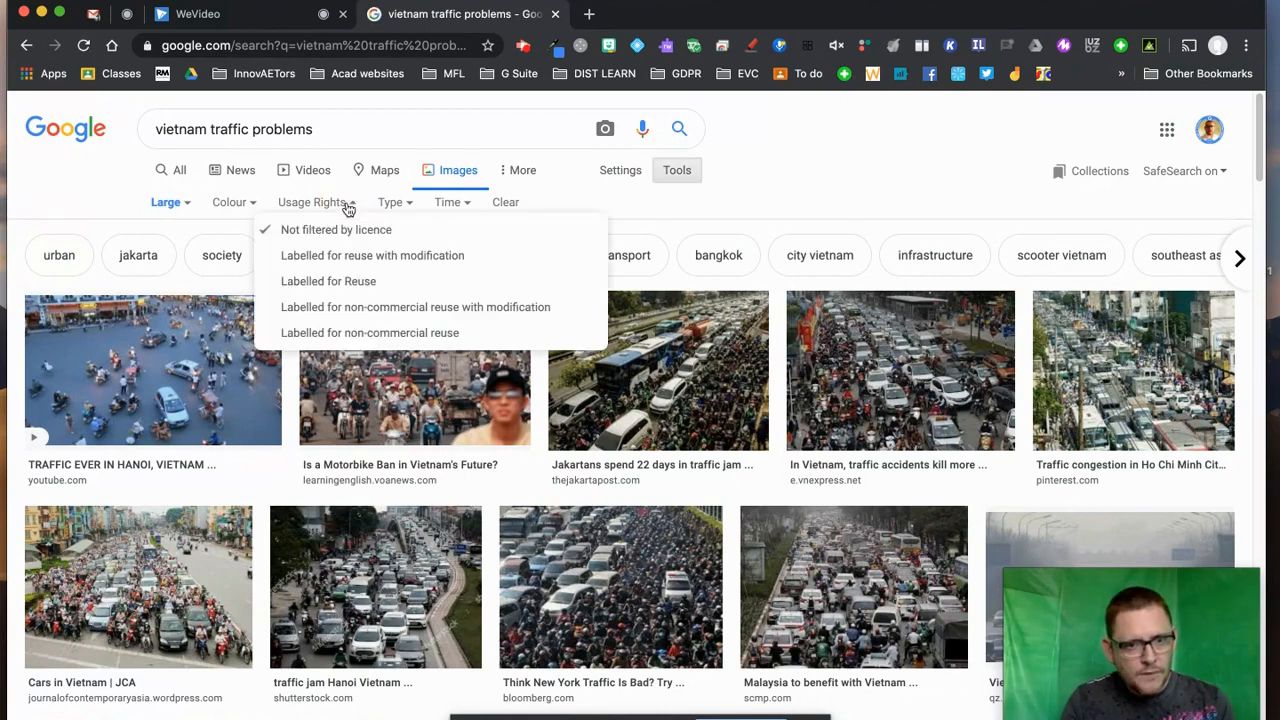
{"action": "left_click", "coordinate": [326, 281]}
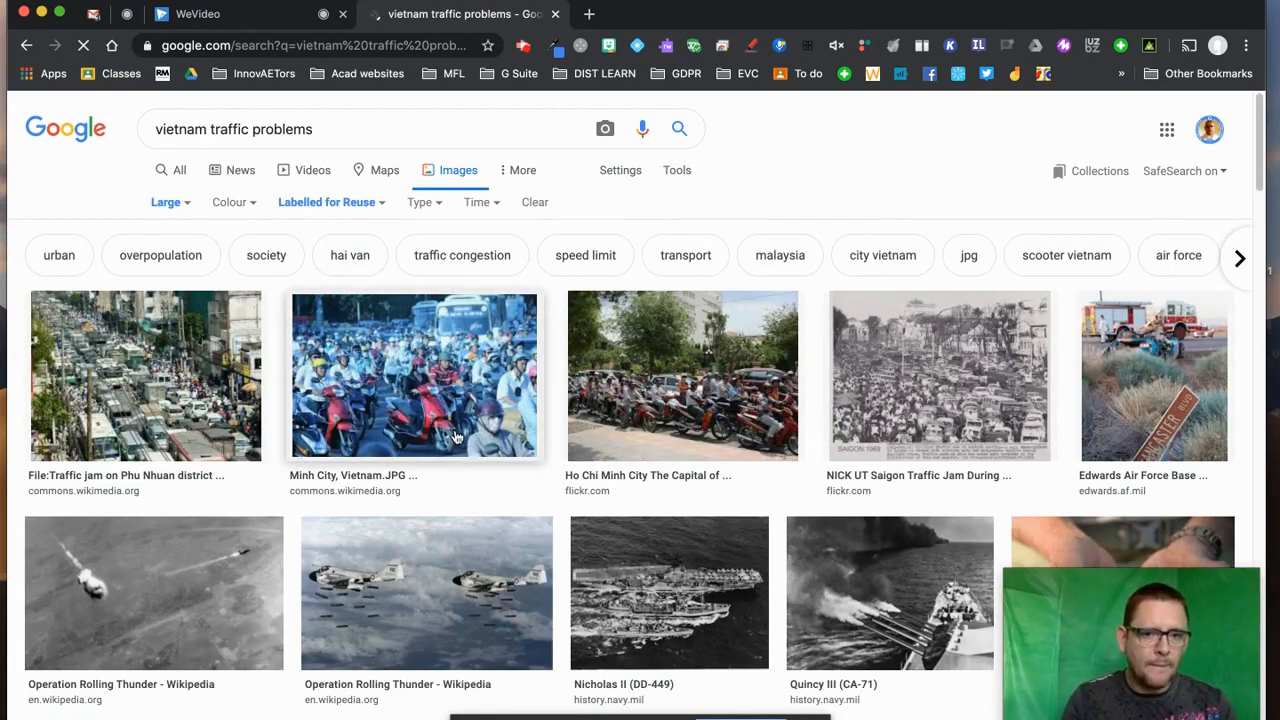
{"action": "left_click", "coordinate": [482, 204]}
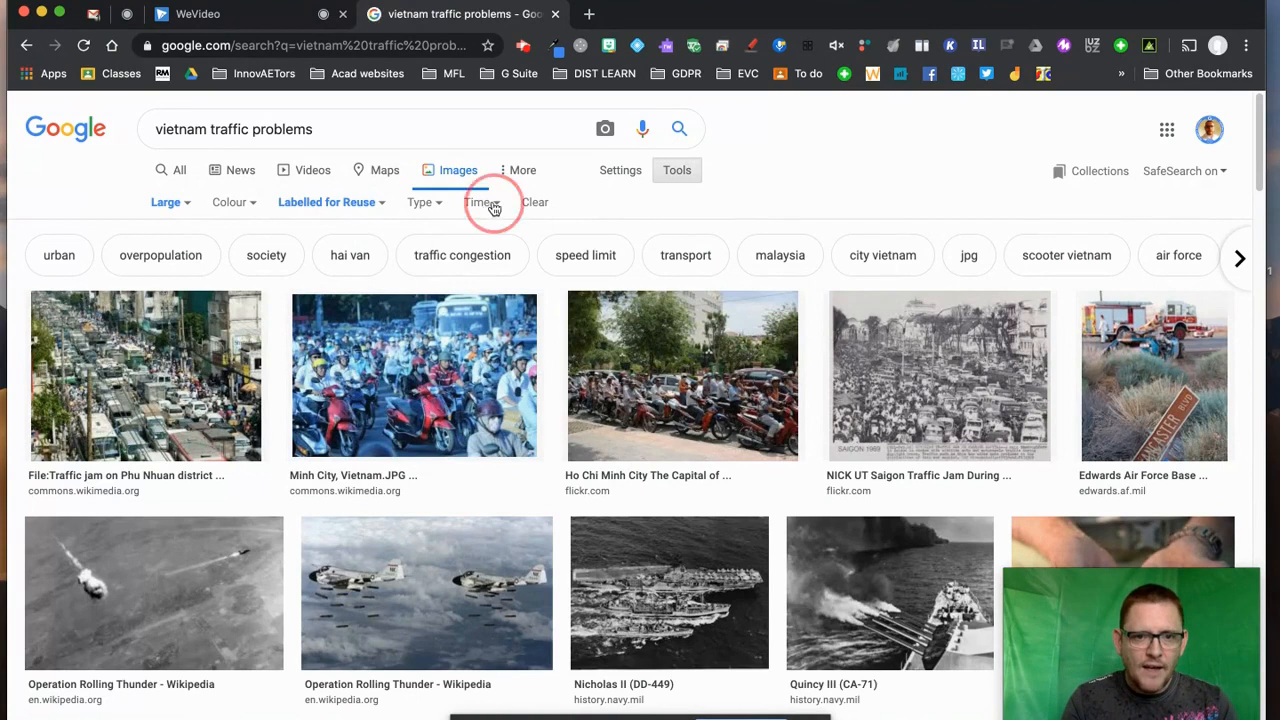
{"action": "left_click", "coordinate": [491, 333]}
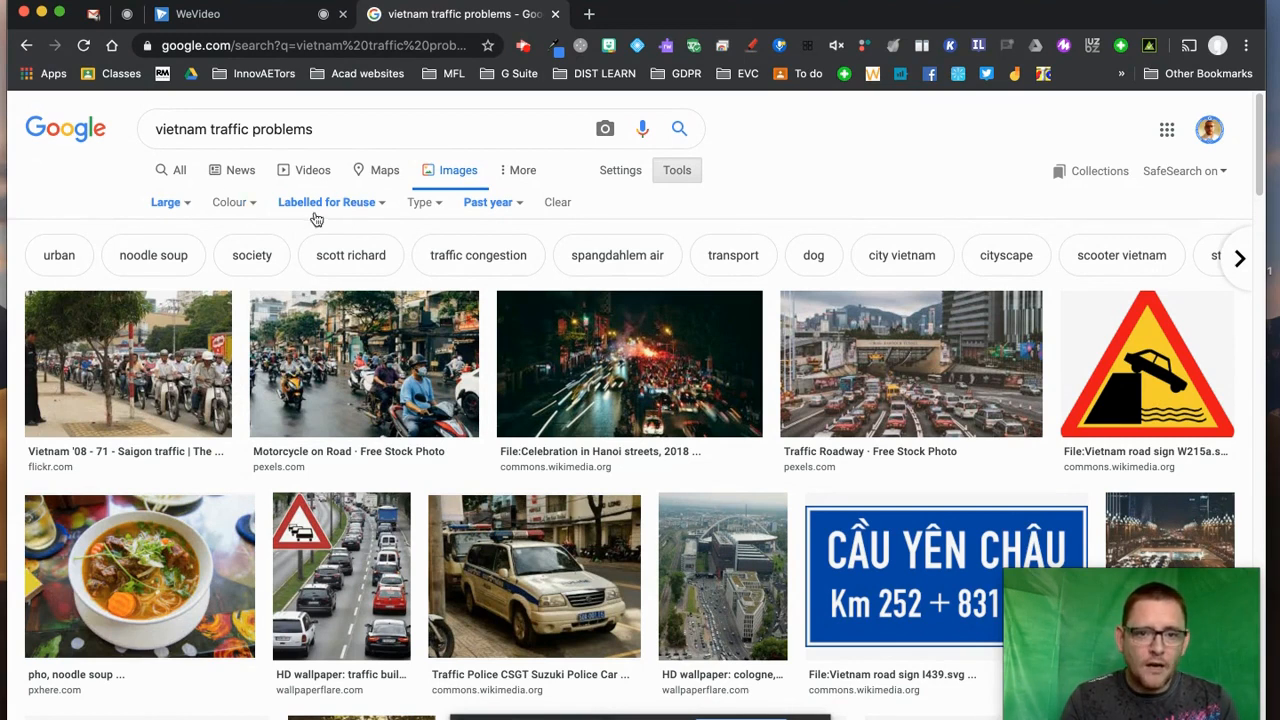
Check the image type filter options, preview the Pexels "Motorcycle on Road" photo, and return to the WeVideo browser tab
{"action": "left_click", "coordinate": [431, 205]}
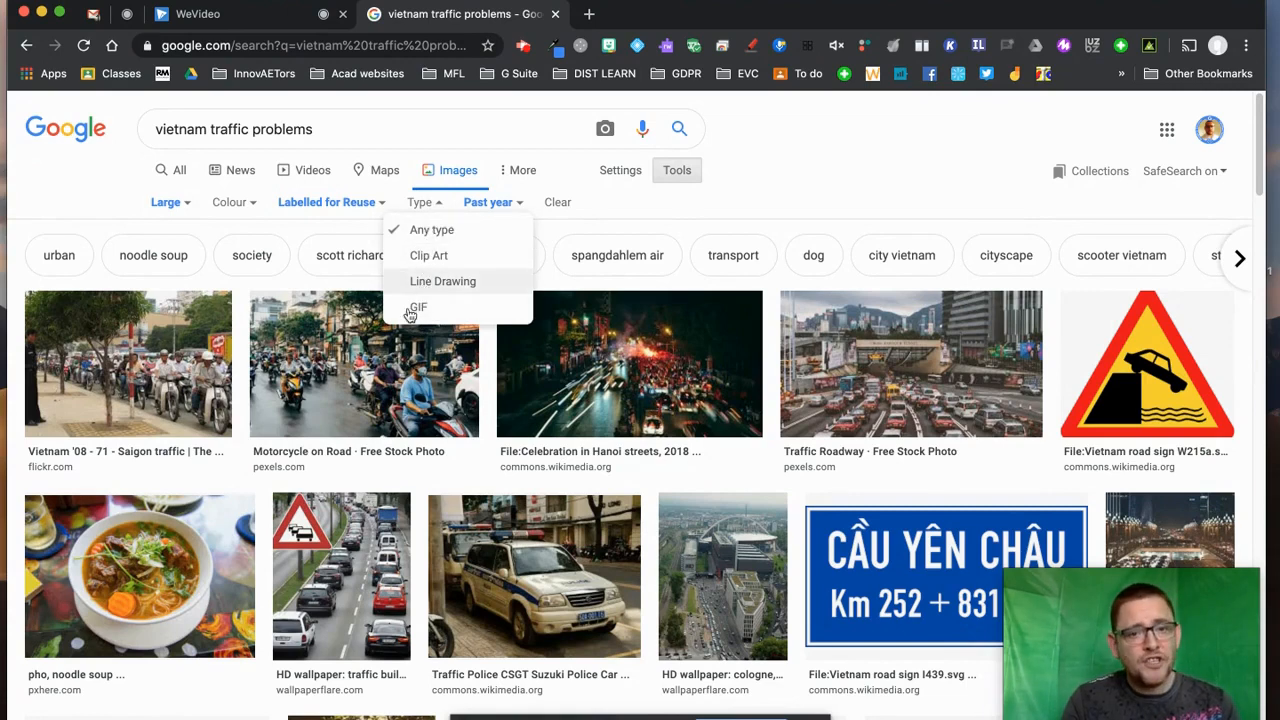
{"action": "left_click", "coordinate": [363, 362]}
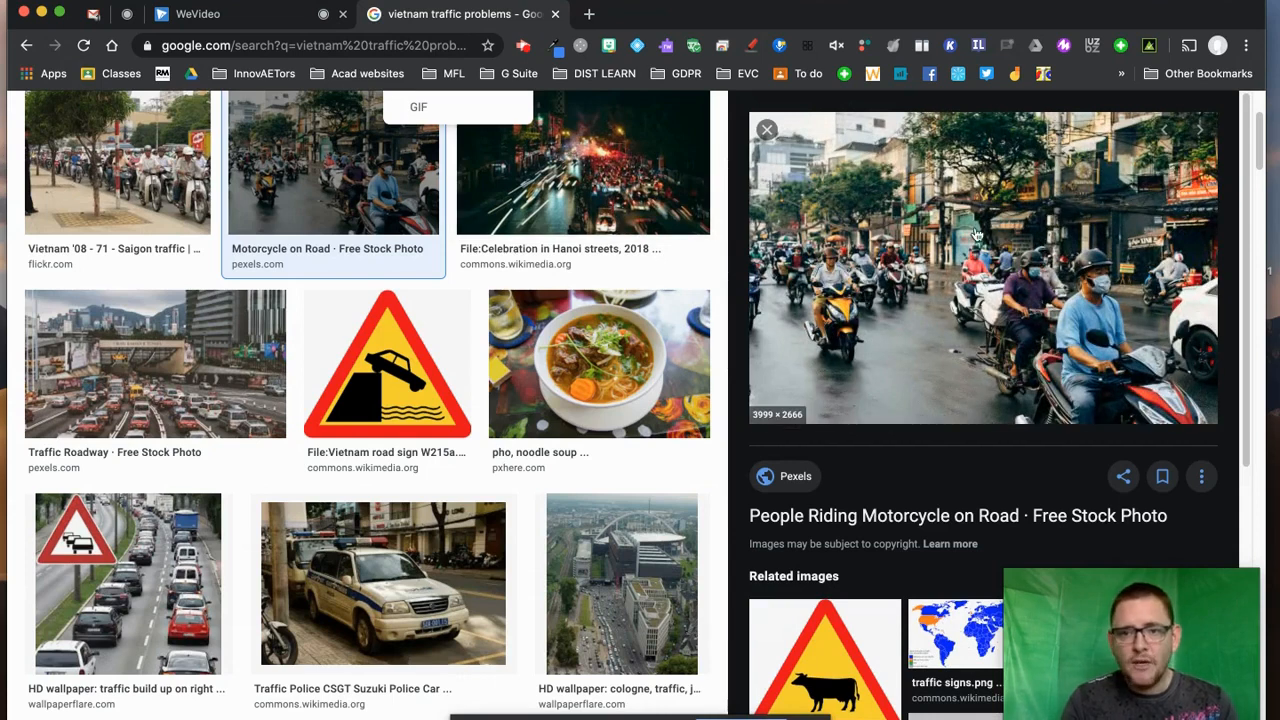
{"action": "left_click", "coordinate": [267, 18]}
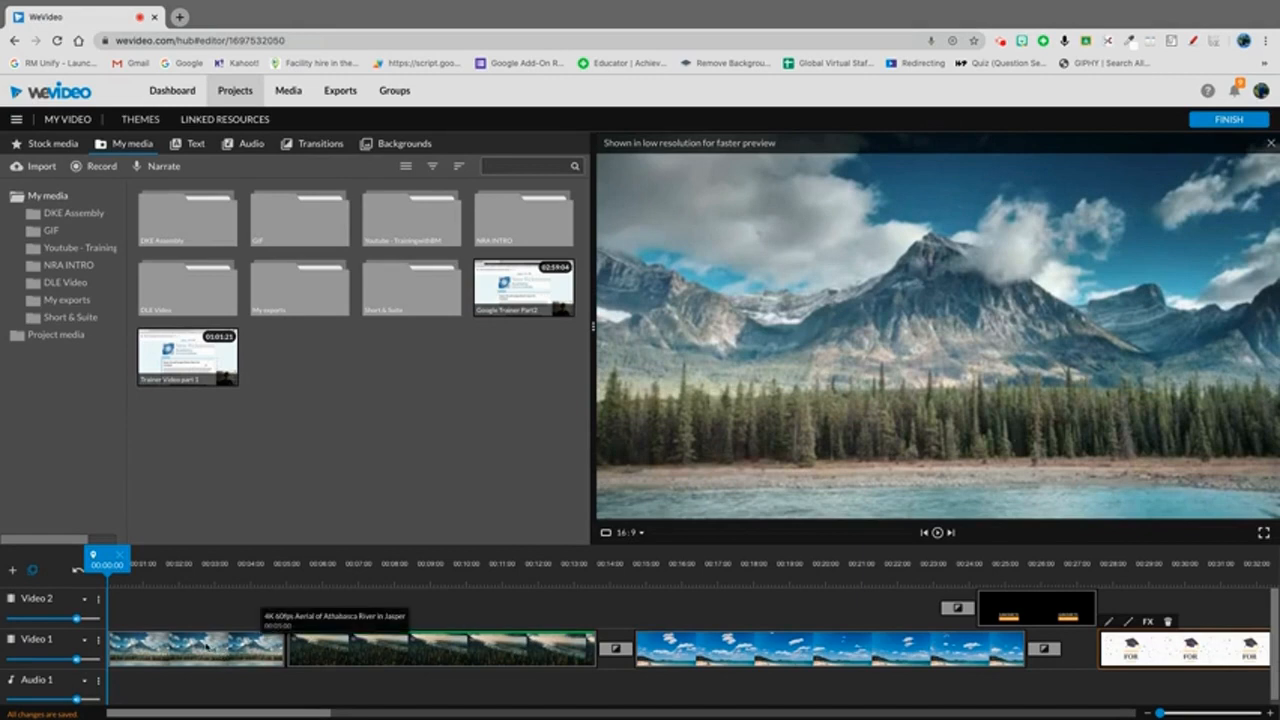
Open the Athabasca River mountain clip for editing, scale it to 0.43 and move it to the frame's lower-left corner at x -1, y 613
{"action": "left_click", "coordinate": [195, 648]}
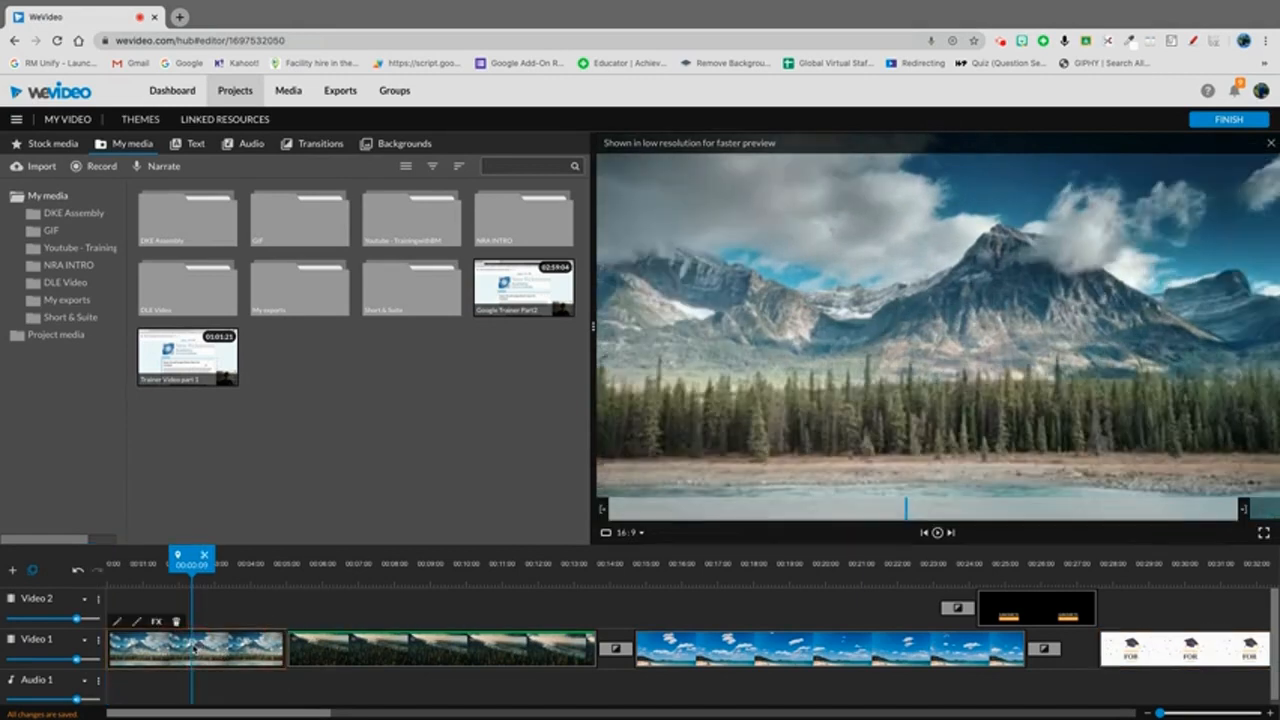
{"action": "double_click", "coordinate": [195, 648]}
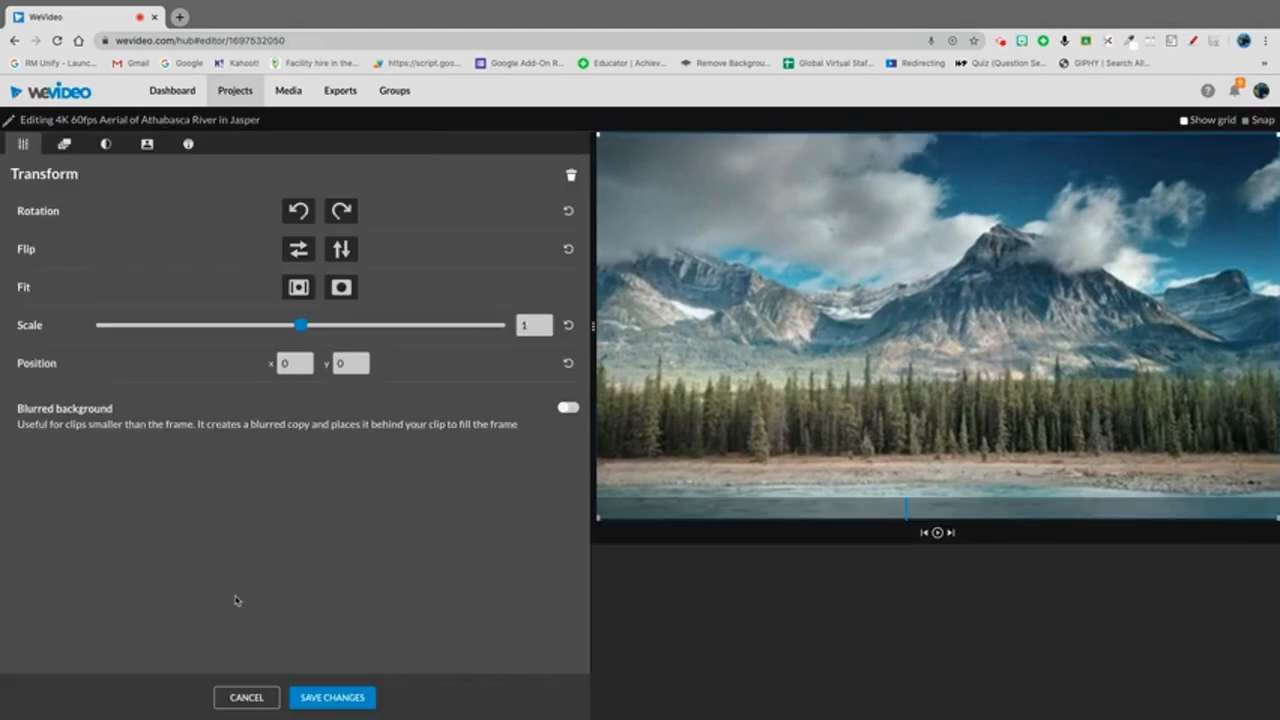
{"action": "left_click", "coordinate": [302, 328]}
{"action": "left_click_drag", "start_coordinate": [303, 330], "coordinate": [183, 360]}
{"action": "left_click_drag", "start_coordinate": [940, 311], "coordinate": [745, 421]}
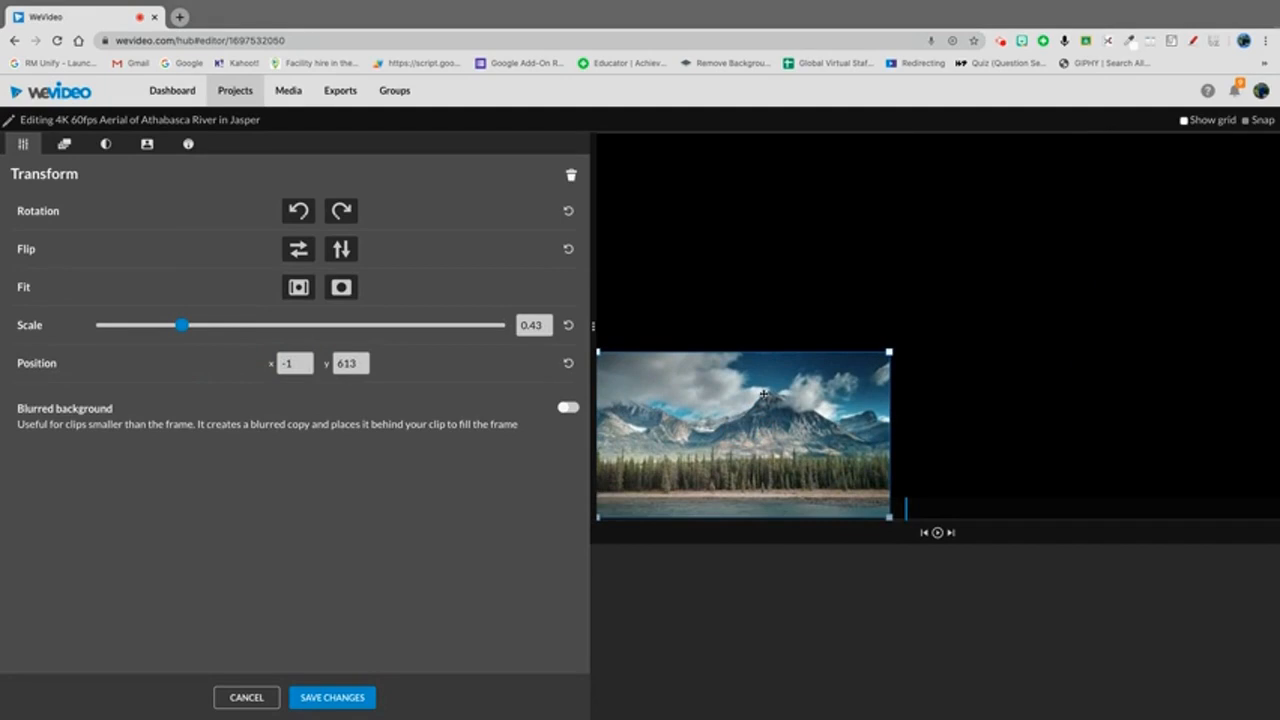
Enable the grid and snapping, and resize the mountain clip to 0.46 scale, positioned at x 75, y 552
{"action": "left_click", "coordinate": [1185, 121]}
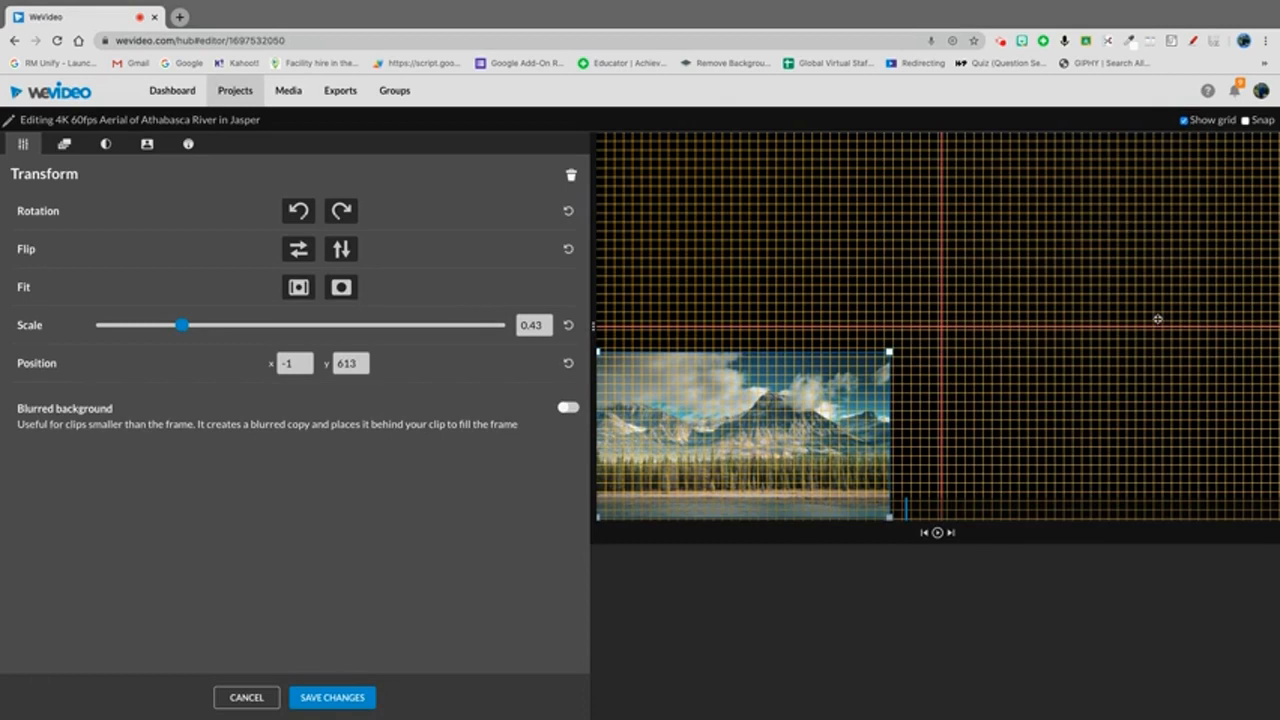
{"action": "left_click", "coordinate": [1245, 121]}
{"action": "mouse_move", "coordinate": [889, 352]}
{"action": "left_mouse_down"}
{"action": "mouse_move", "coordinate": [900, 345]}
{"action": "mouse_move", "coordinate": [868, 359]}
{"action": "mouse_move", "coordinate": [890, 352]}
{"action": "left_mouse_up"}
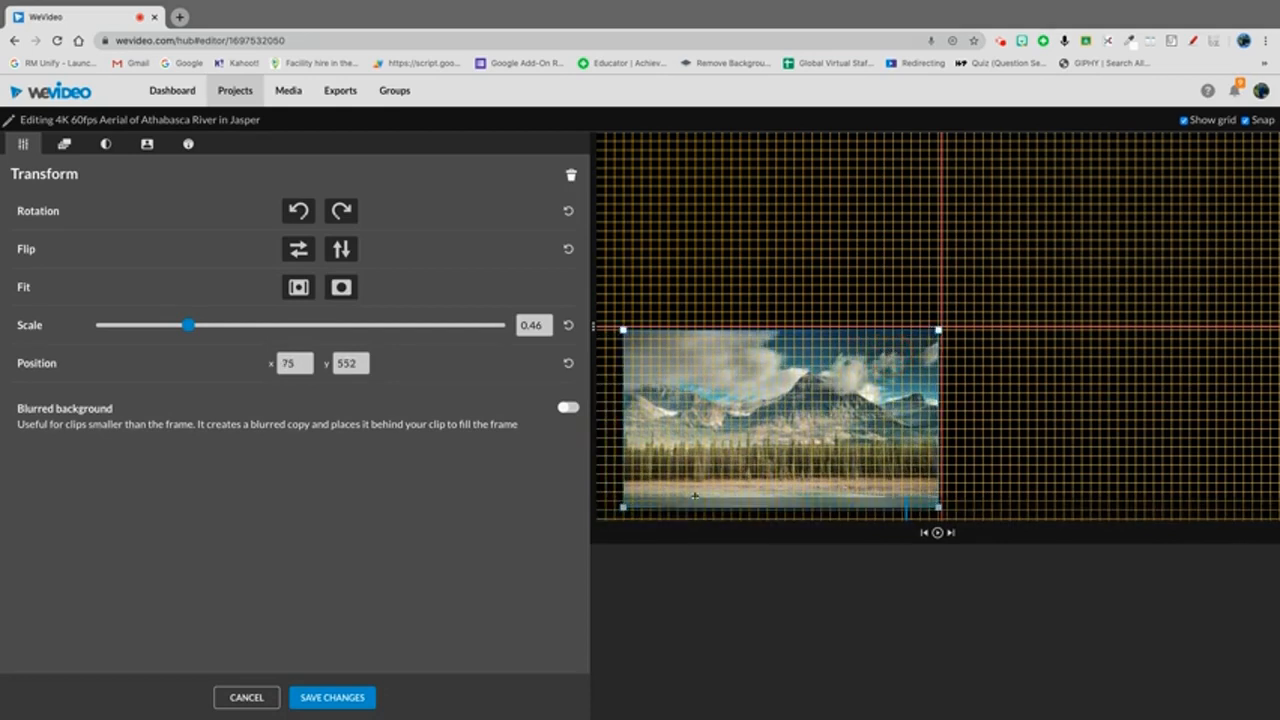
Resize the mountain clip on the snapping grid to fill the frame's lower-left quadrant, at scale 0.52, x -25, y 541
{"action": "left_click", "coordinate": [623, 509]}
{"action": "left_click", "coordinate": [623, 509]}
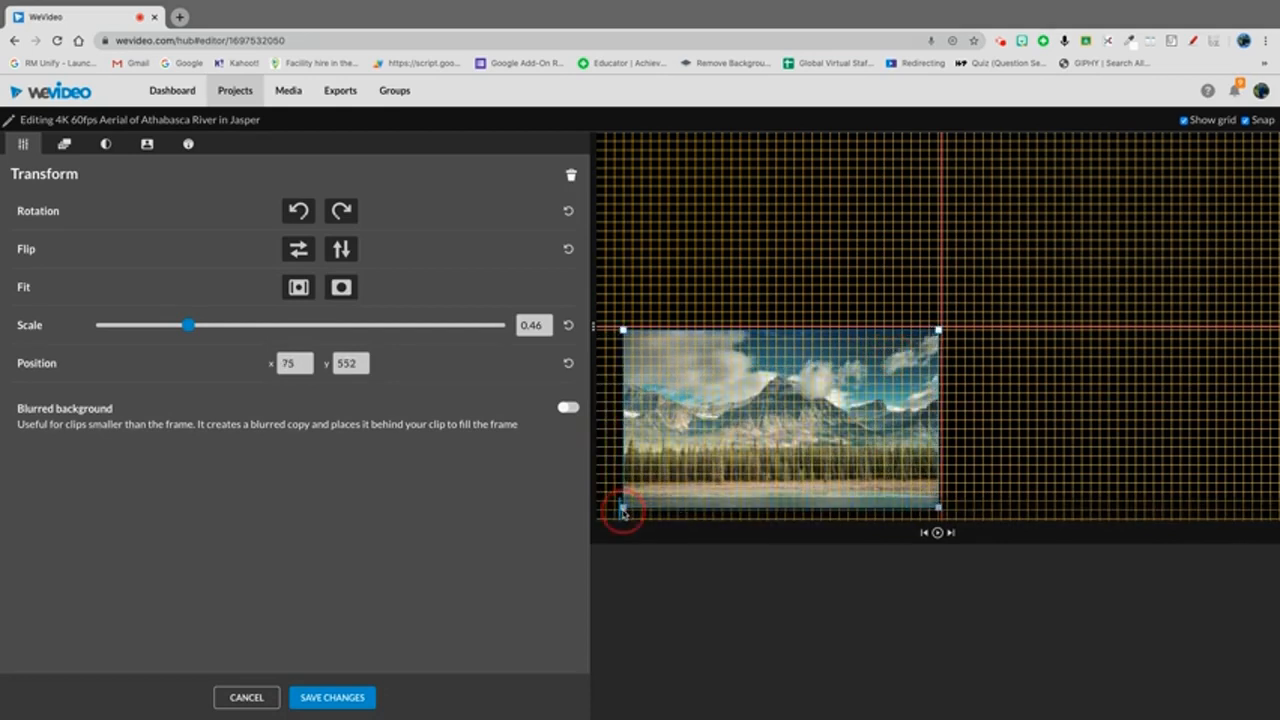
{"action": "left_click", "coordinate": [621, 511]}
{"action": "left_click", "coordinate": [620, 511]}
{"action": "left_click", "coordinate": [622, 511]}
{"action": "left_click", "coordinate": [625, 510]}
{"action": "left_click_drag", "start_coordinate": [802, 378], "coordinate": [777, 387]}
{"action": "mouse_move", "coordinate": [910, 340]}
{"action": "left_mouse_down"}
{"action": "mouse_move", "coordinate": [944, 333]}
{"action": "mouse_move", "coordinate": [910, 349]}
{"action": "left_mouse_up"}
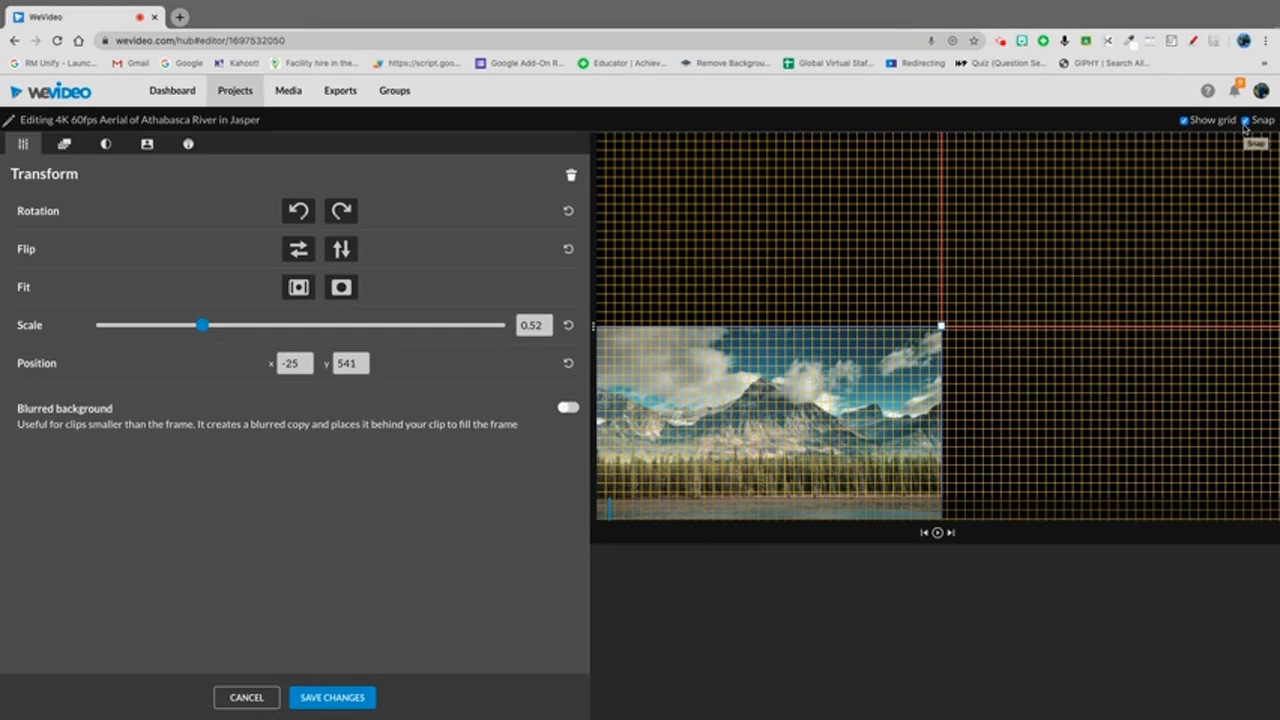
Hide the grid, reposition the mountain clip freely to x -2, y 520, and save the changes
{"action": "left_click", "coordinate": [1185, 121]}
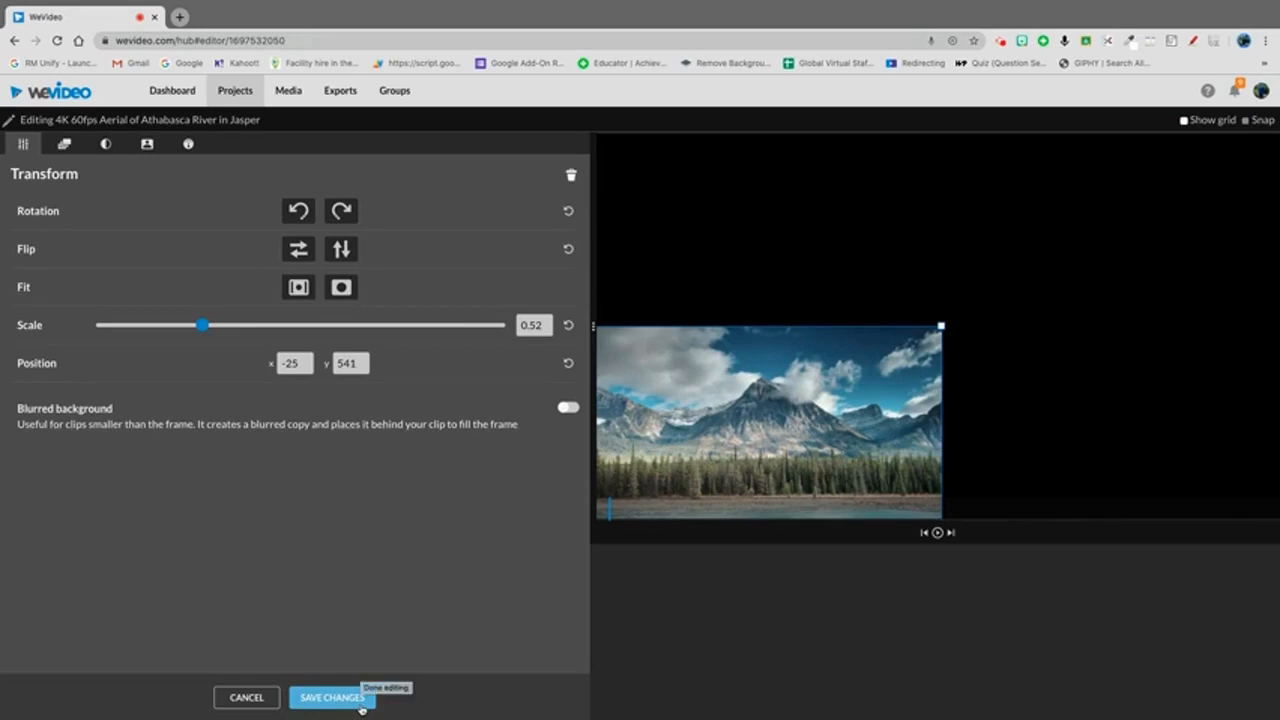
{"action": "left_click_drag", "start_coordinate": [704, 442], "coordinate": [678, 442]}
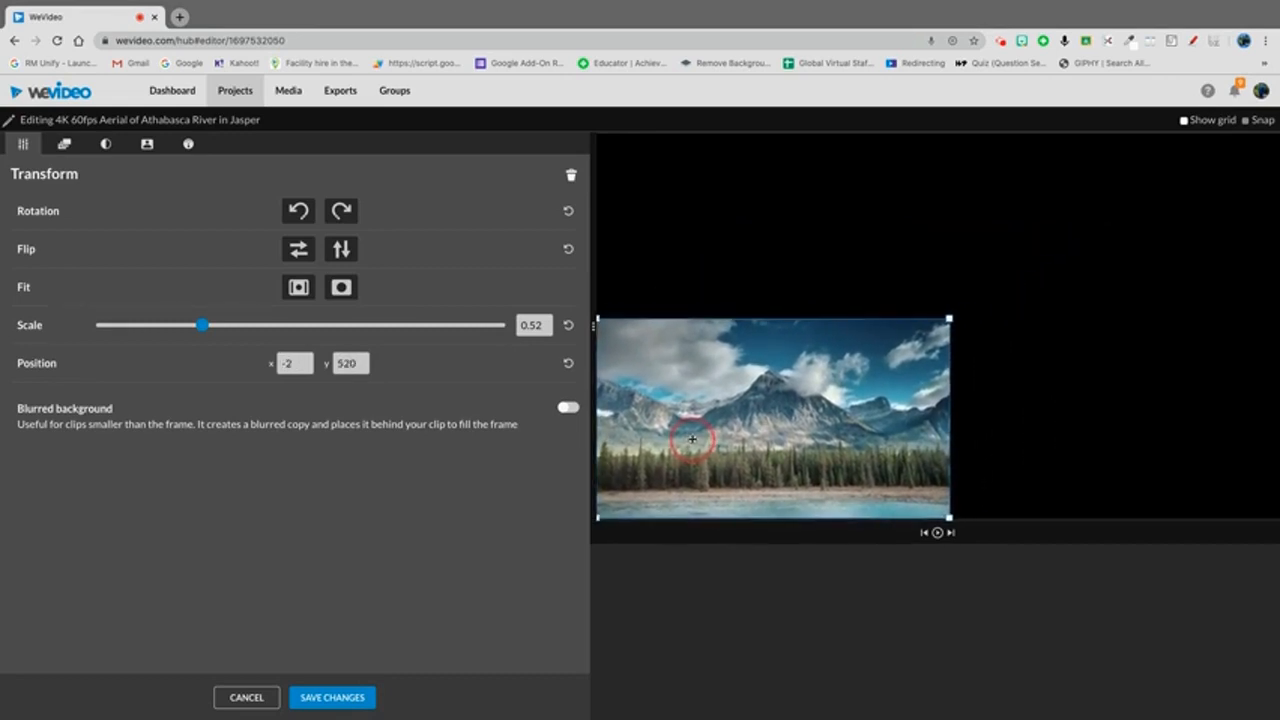
{"action": "left_click", "coordinate": [336, 697]}
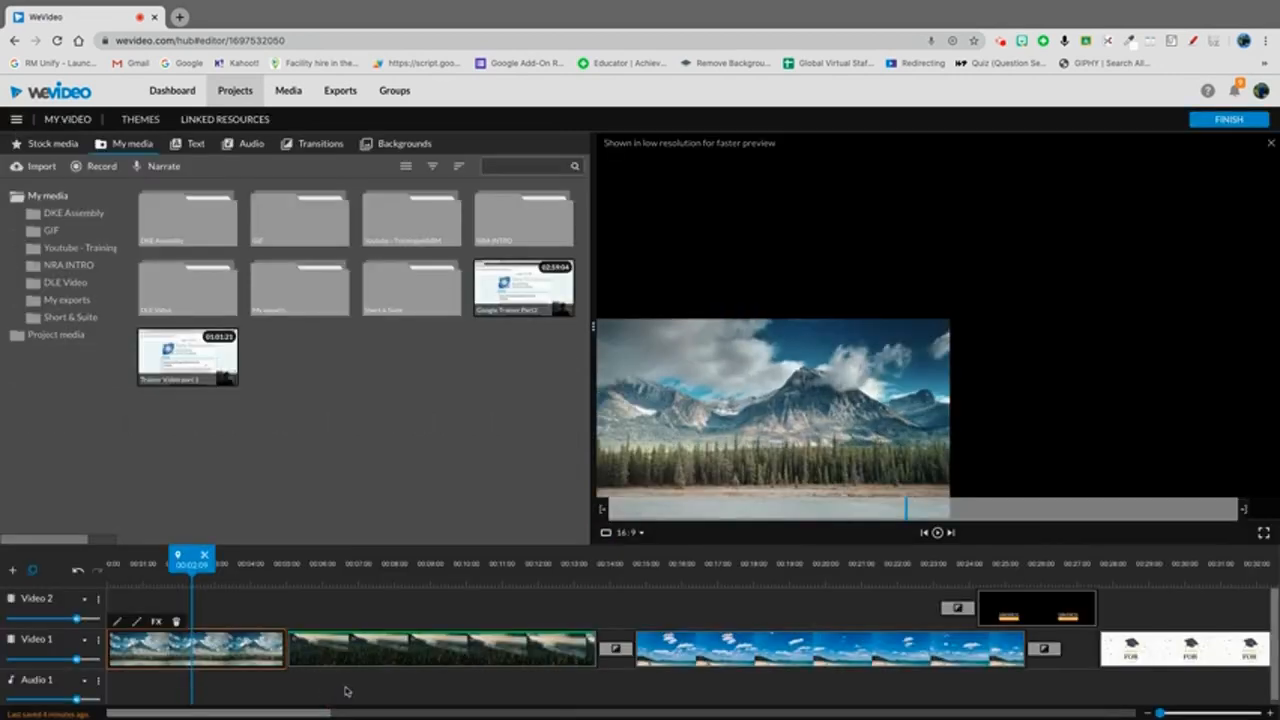
Play the timeline from the start through the resized mountain clip and stop on the forest clip
{"action": "left_click_drag", "start_coordinate": [186, 562], "coordinate": [106, 566]}
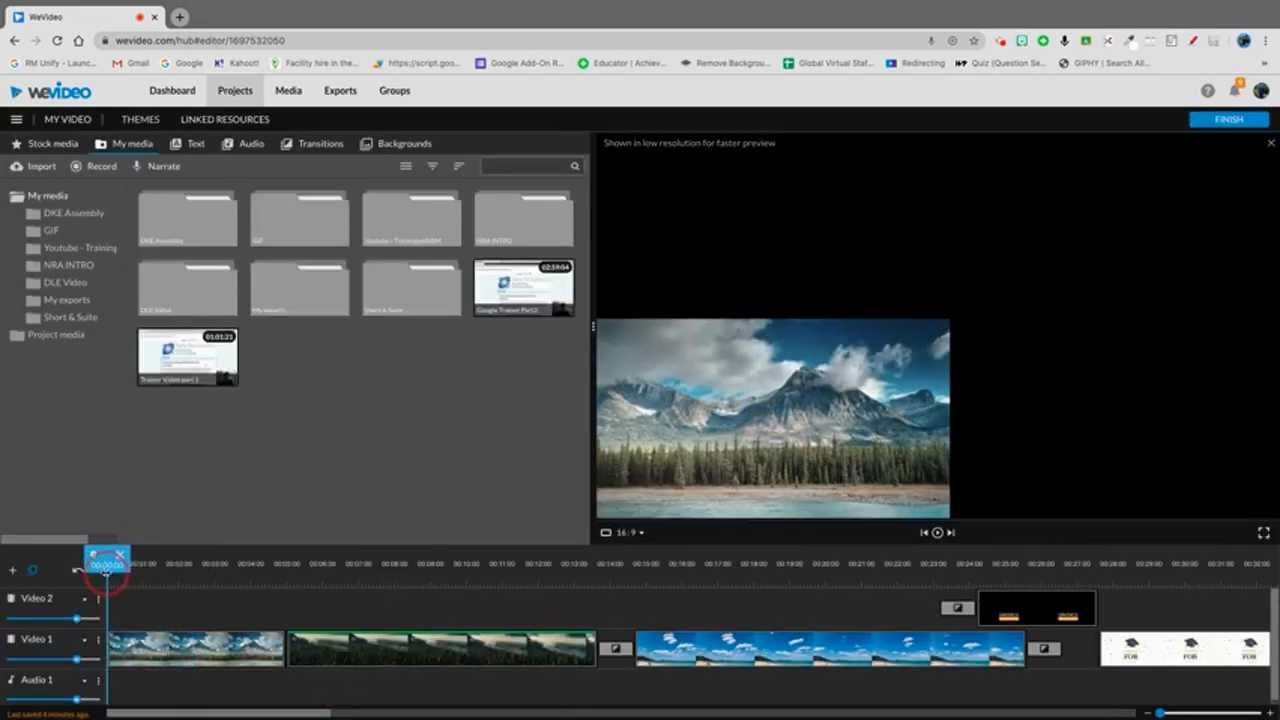
{"action": "key", "text": "space"}
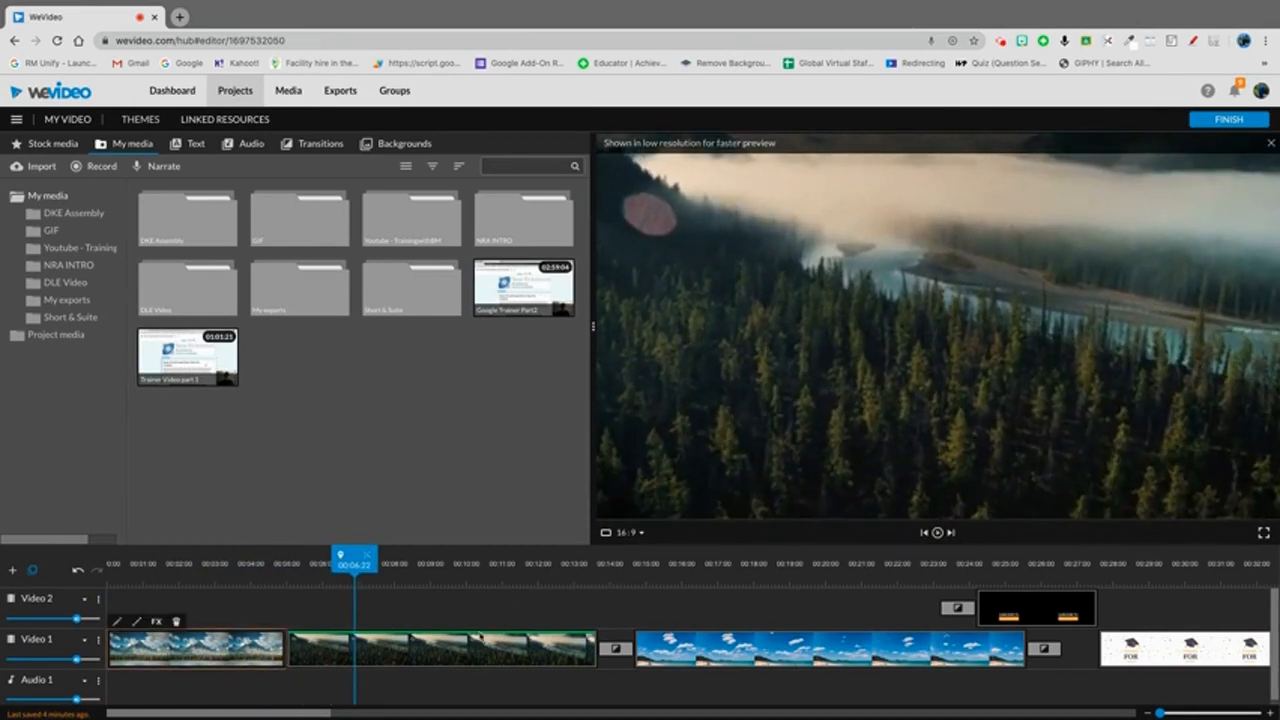
{"action": "left_click", "coordinate": [455, 655]}
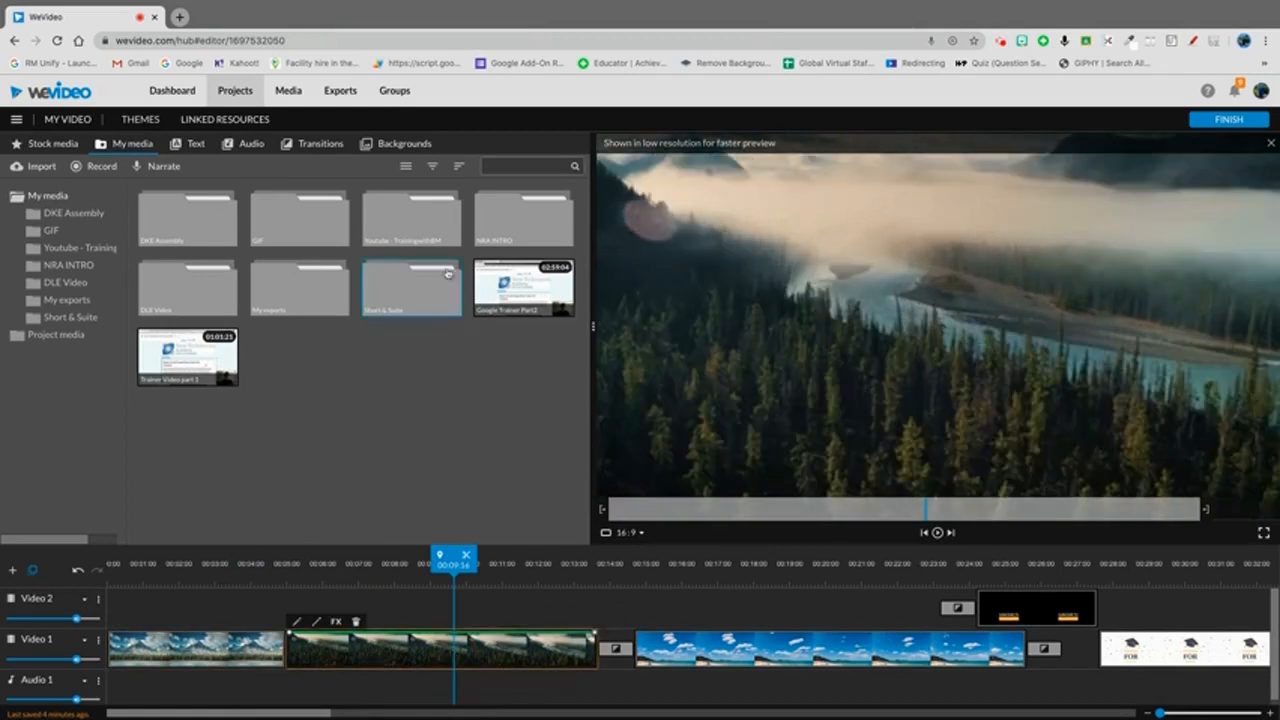
Add the "Sunset In Grand Canyon" stock clip at the start of Video 2 and check it from the beginning
{"action": "left_click", "coordinate": [48, 143]}
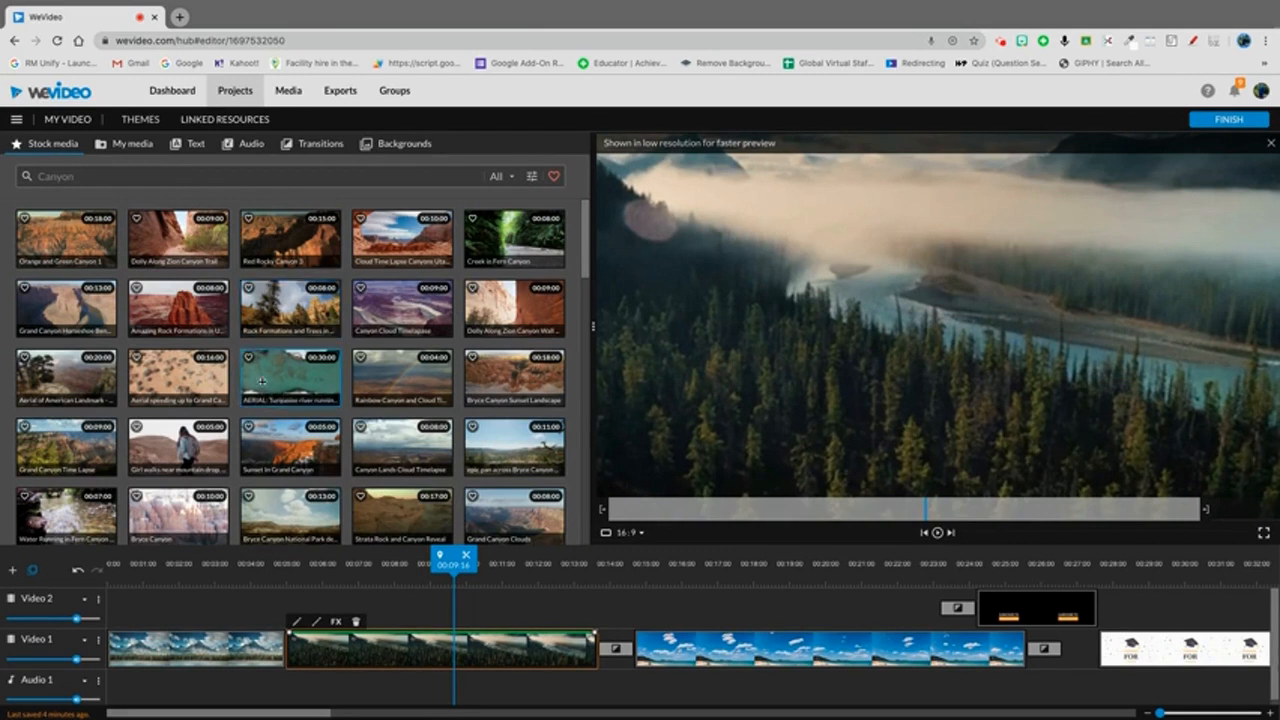
{"action": "left_click_drag", "start_coordinate": [302, 455], "coordinate": [123, 617]}
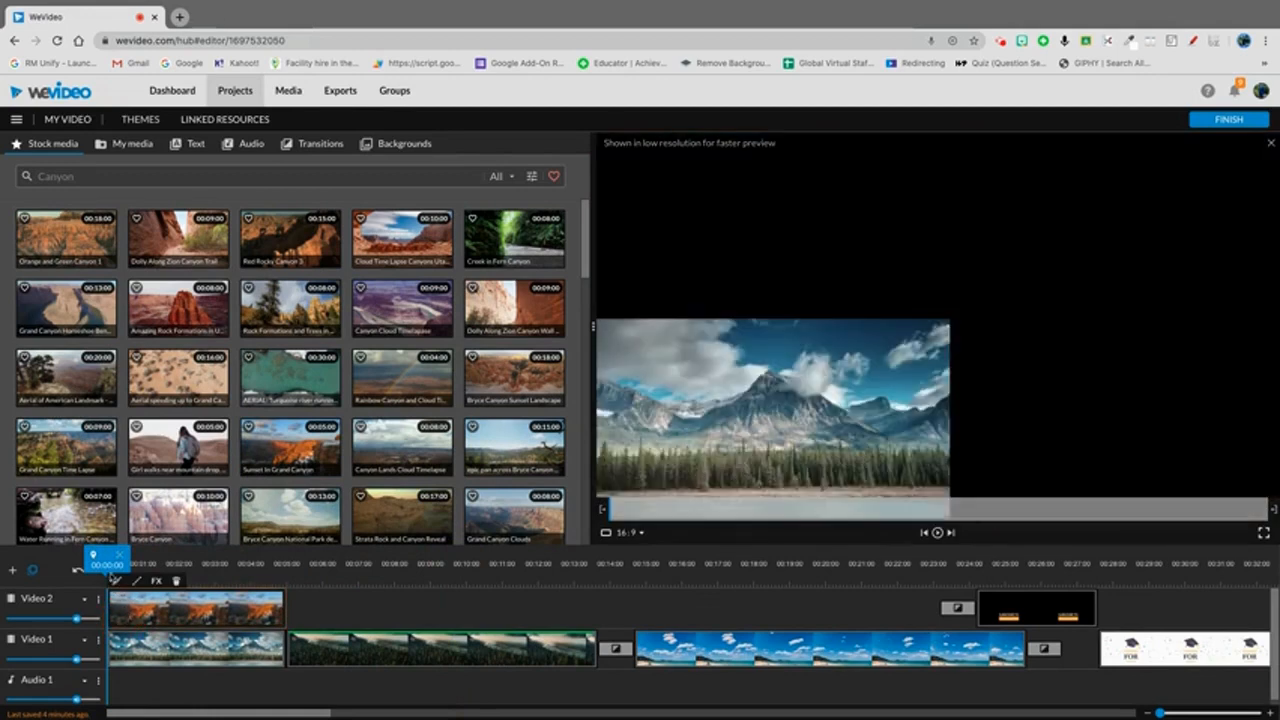
{"action": "left_click", "coordinate": [108, 566]}
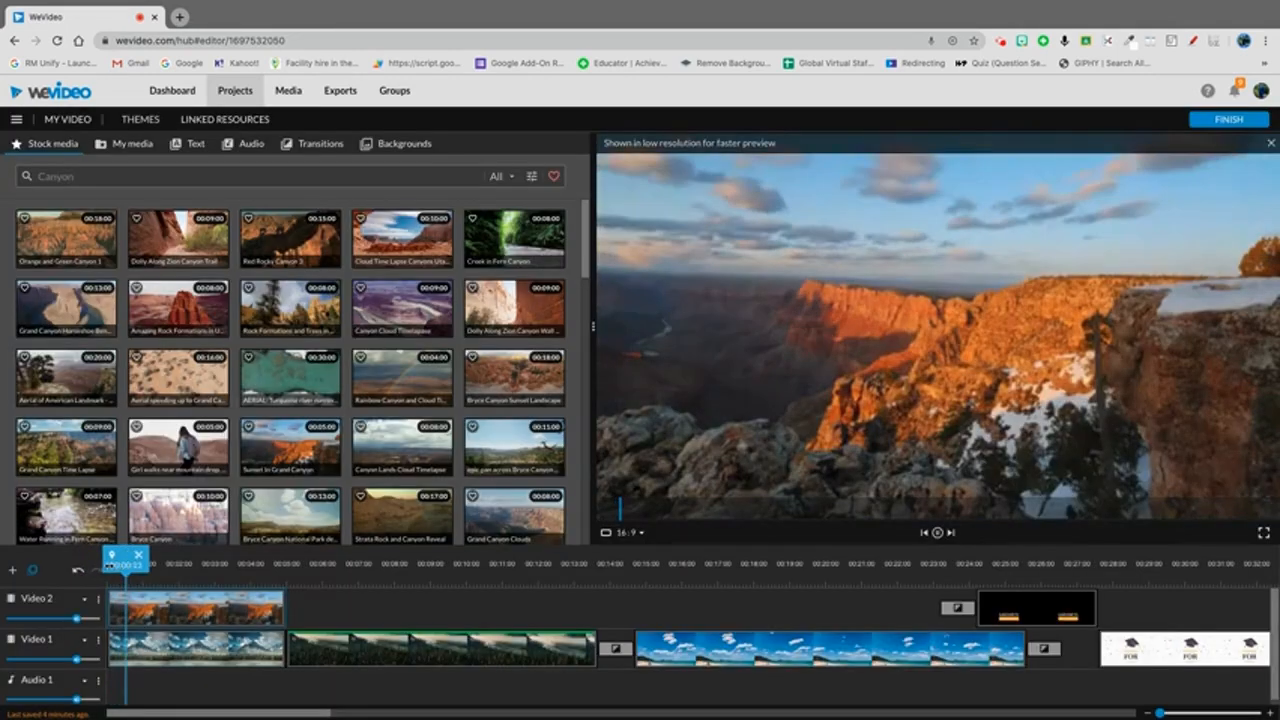
Scale the Grand Canyon clip to 0.43 and, with the grid shown, place it beside the mountain clip at x 991, y 526
{"action": "left_click", "coordinate": [225, 607]}
{"action": "double_click", "coordinate": [226, 607]}
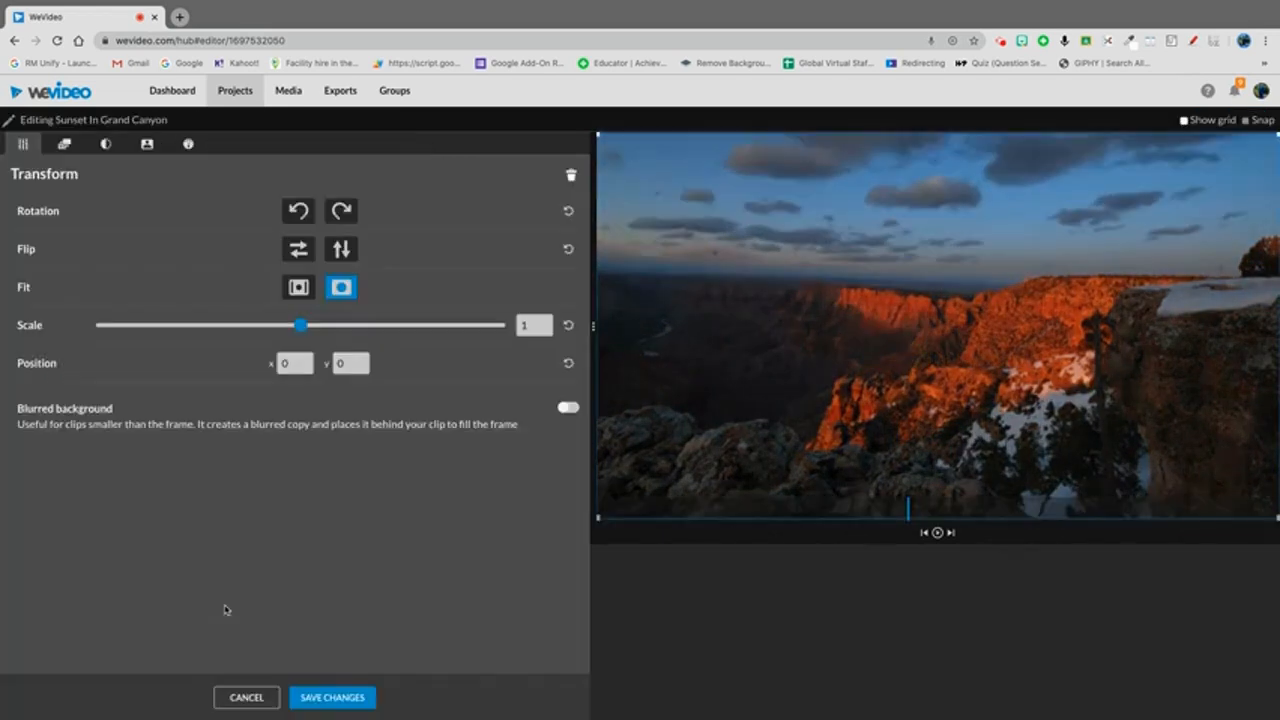
{"action": "left_click_drag", "start_coordinate": [300, 326], "coordinate": [182, 337]}
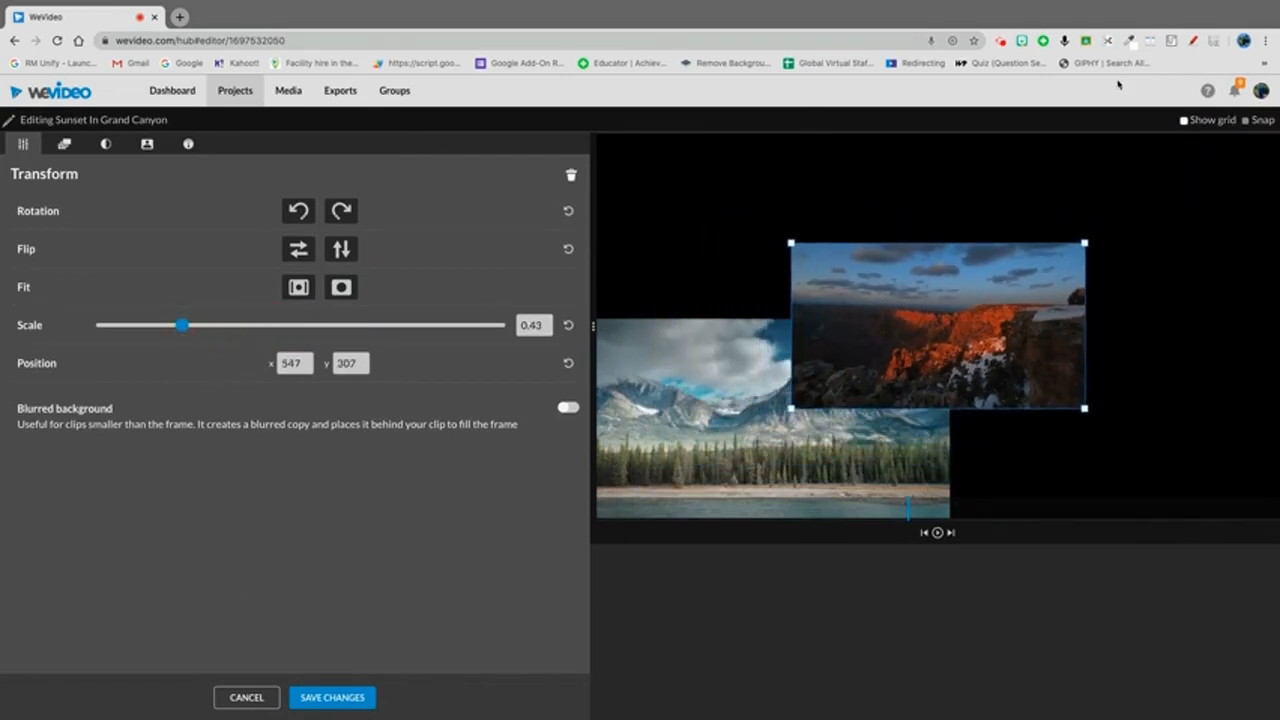
{"action": "left_click", "coordinate": [1184, 120]}
{"action": "left_click_drag", "start_coordinate": [1016, 289], "coordinate": [1153, 358]}
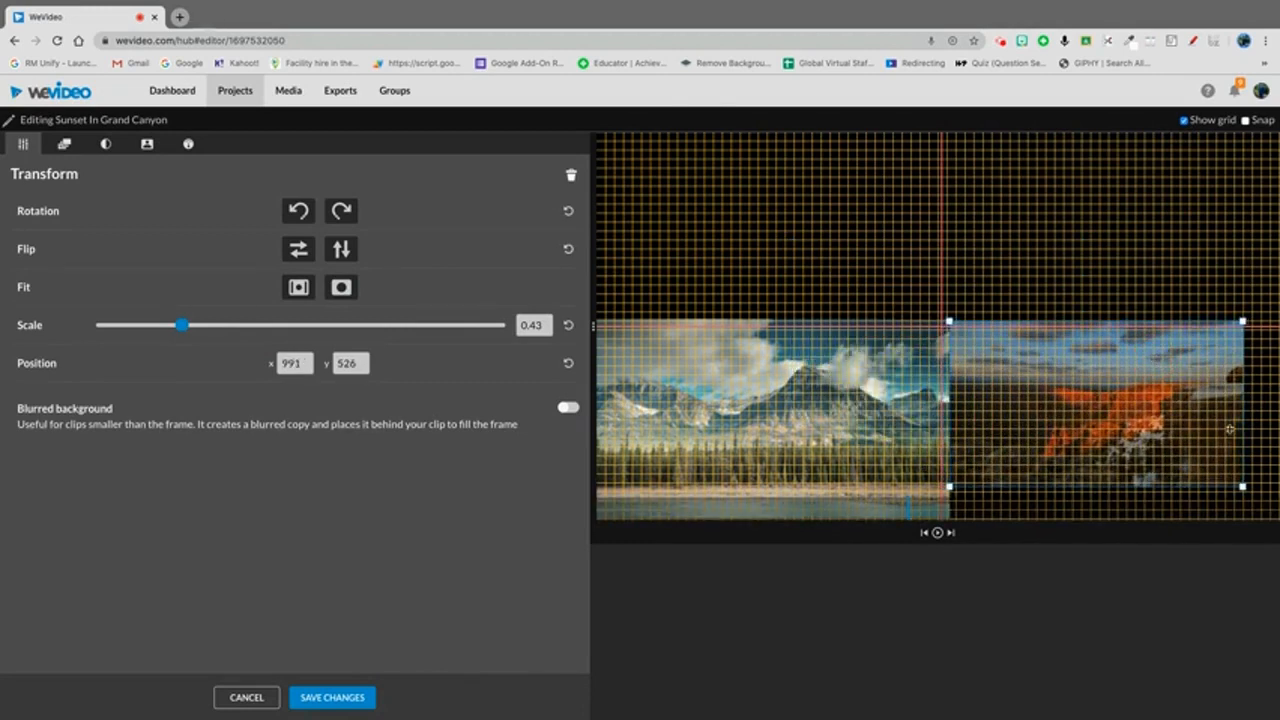
Enlarge the canyon clip to 0.55 to fill the lower-right quadrant, align its upper edge with the mountain clip, and save
{"action": "left_click_drag", "start_coordinate": [1243, 486], "coordinate": [1279, 509]}
{"action": "left_click_drag", "start_coordinate": [1181, 422], "coordinate": [1208, 446]}
{"action": "left_click_drag", "start_coordinate": [880, 350], "coordinate": [874, 354]}
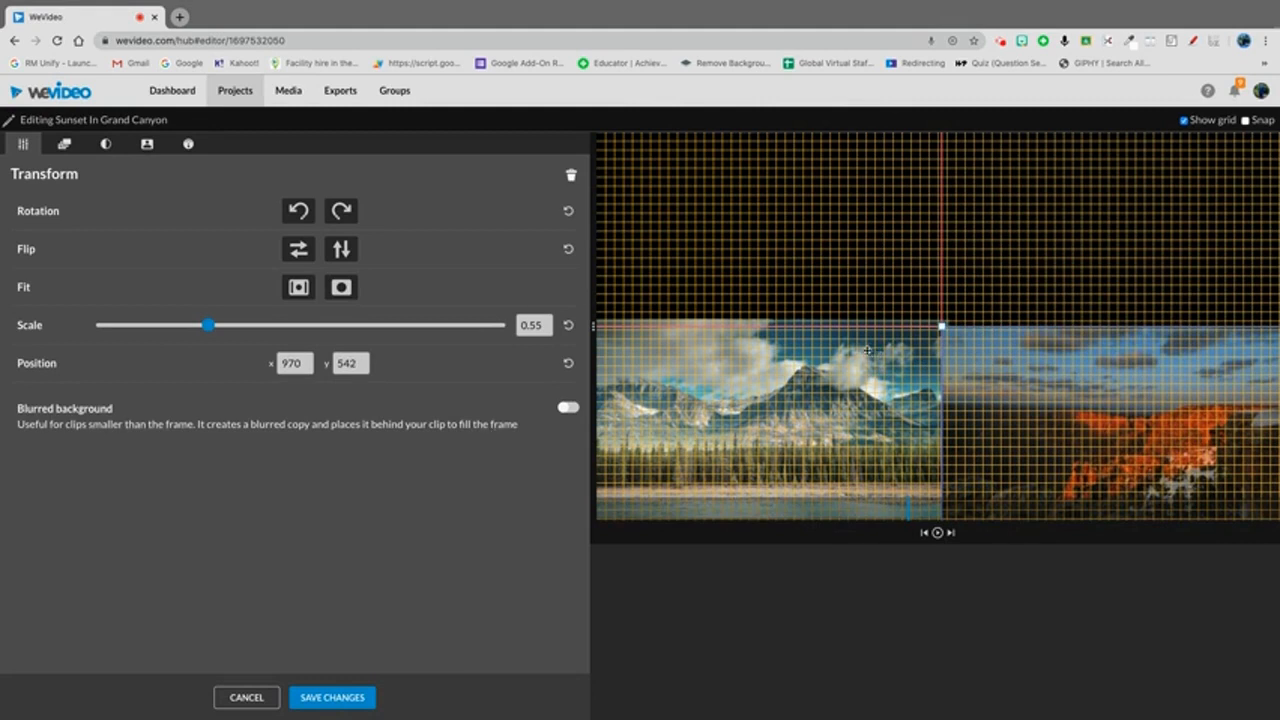
{"action": "left_click_drag", "start_coordinate": [967, 366], "coordinate": [967, 358]}
{"action": "left_click", "coordinate": [350, 707]}
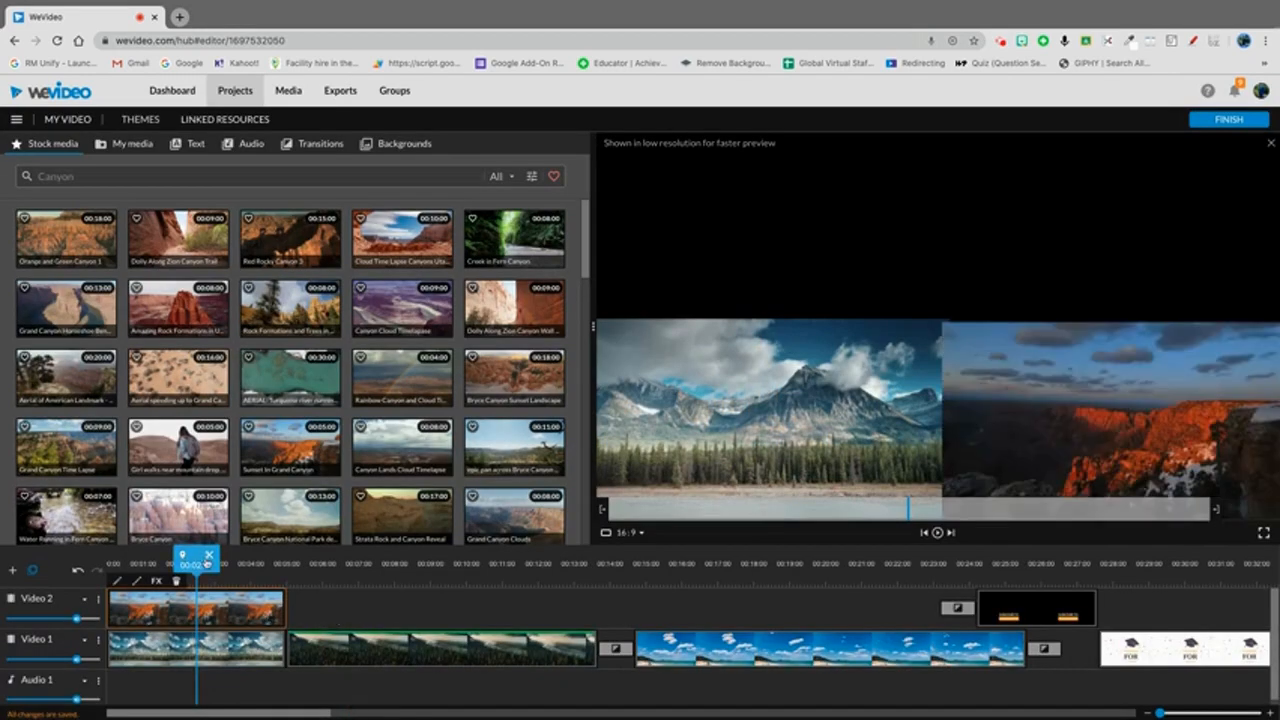
Play the side-by-side clips from the start and delete the Grand Canyon clip from Video 2
{"action": "left_click_drag", "start_coordinate": [182, 556], "coordinate": [85, 569]}
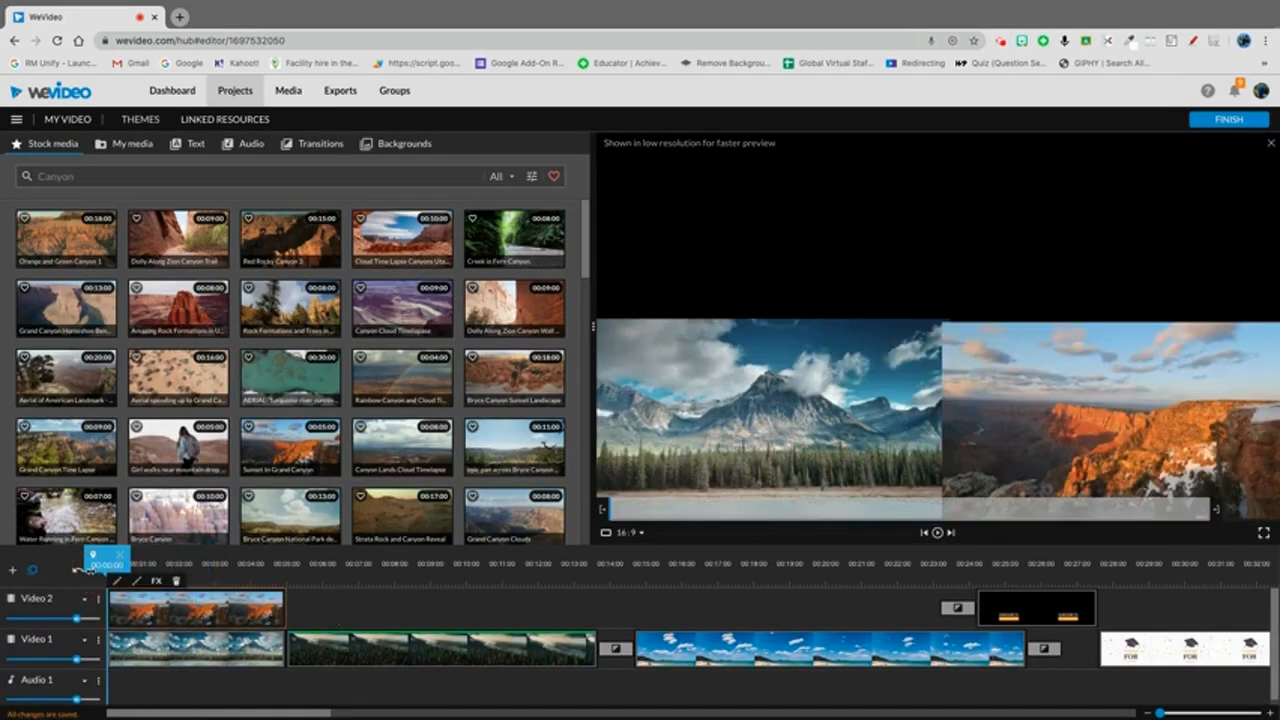
{"action": "key", "text": "space"}
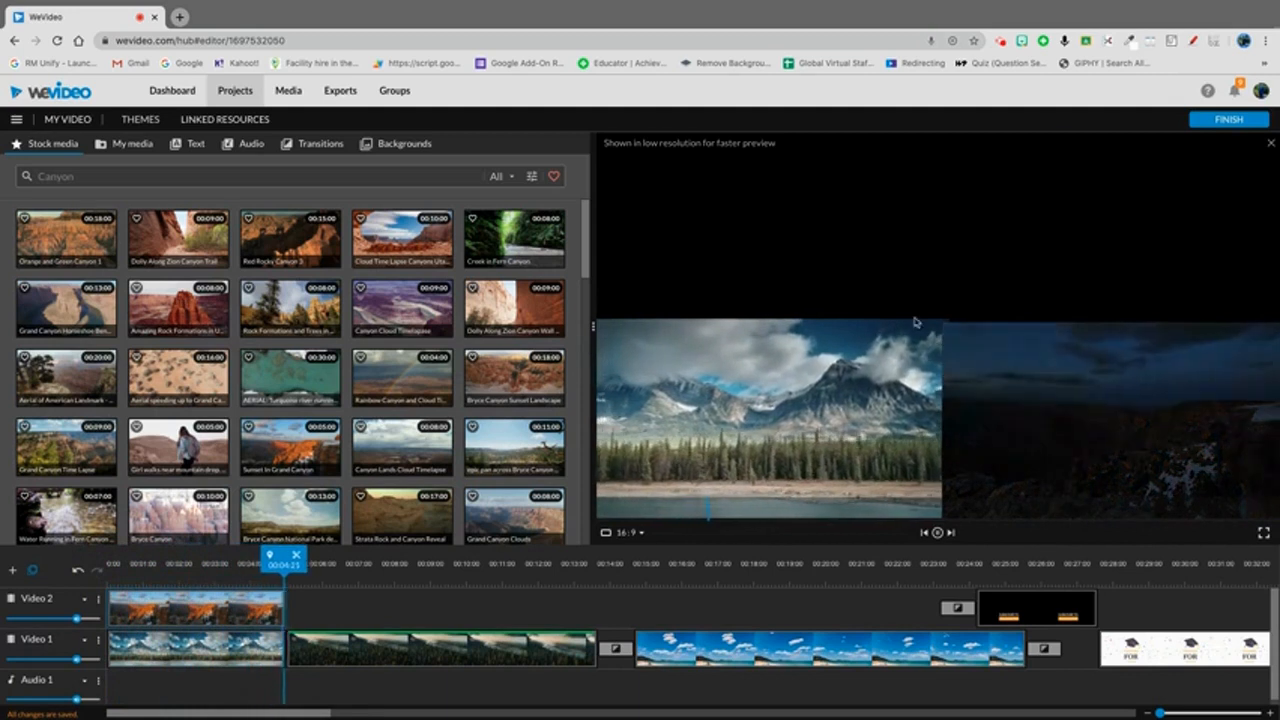
{"action": "key", "text": "space"}
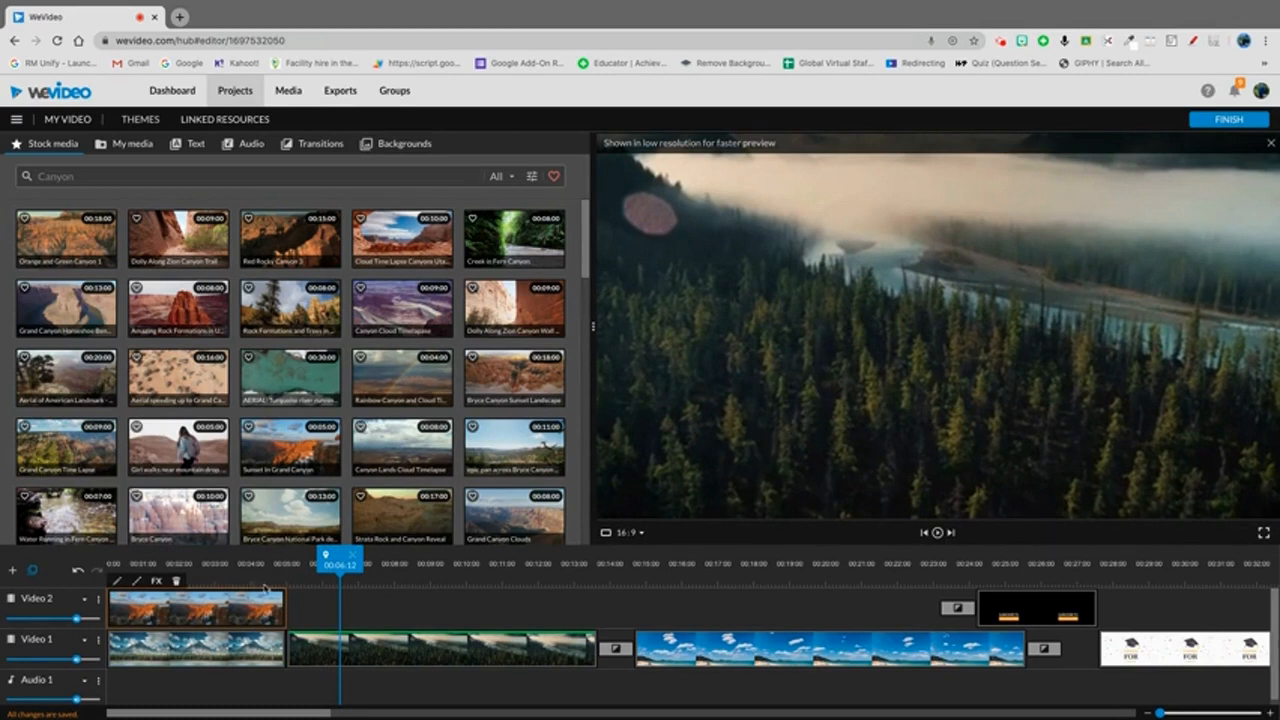
{"action": "key", "text": "Delete"}
Restore the mountain clip to full frame with scale 1 at about x -4, y -1, and save the changes
{"action": "left_click", "coordinate": [222, 640]}
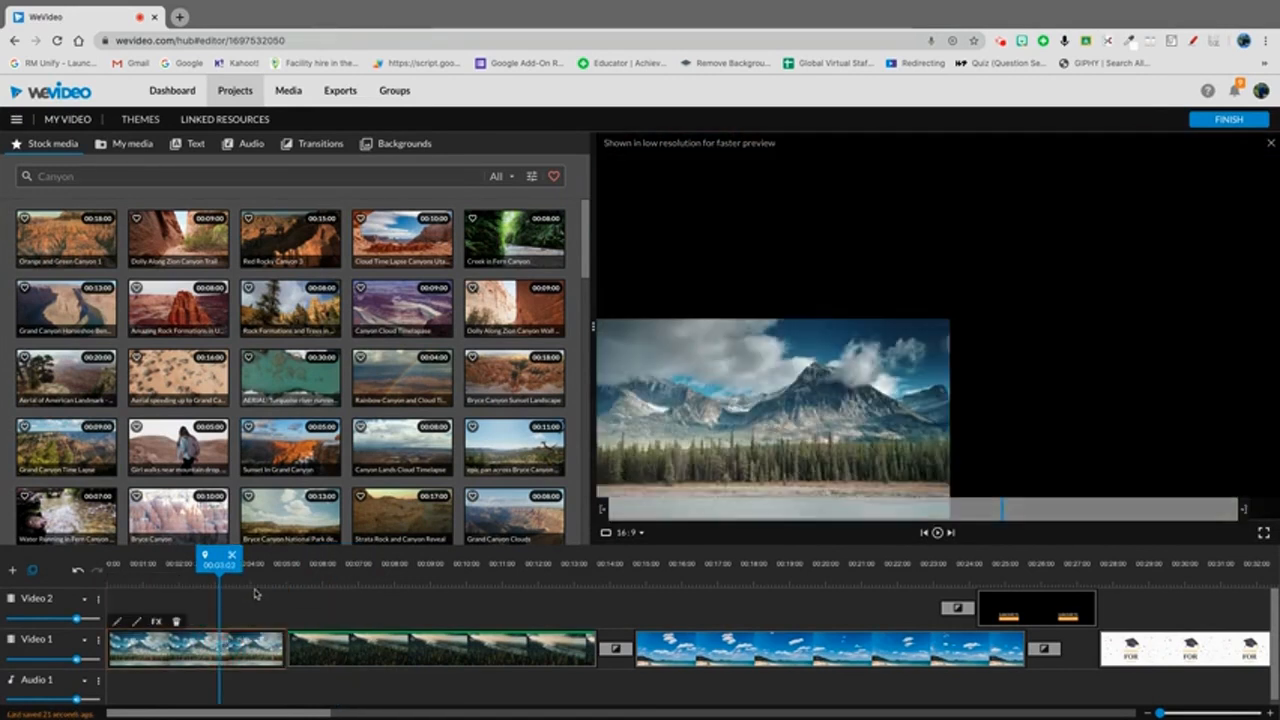
{"action": "double_click", "coordinate": [229, 650]}
{"action": "double_click", "coordinate": [545, 324]}
{"action": "key", "text": "BackSpace"}
{"action": "type", "text": "1"}
{"action": "left_click_drag", "start_coordinate": [1088, 222], "coordinate": [1073, 217]}
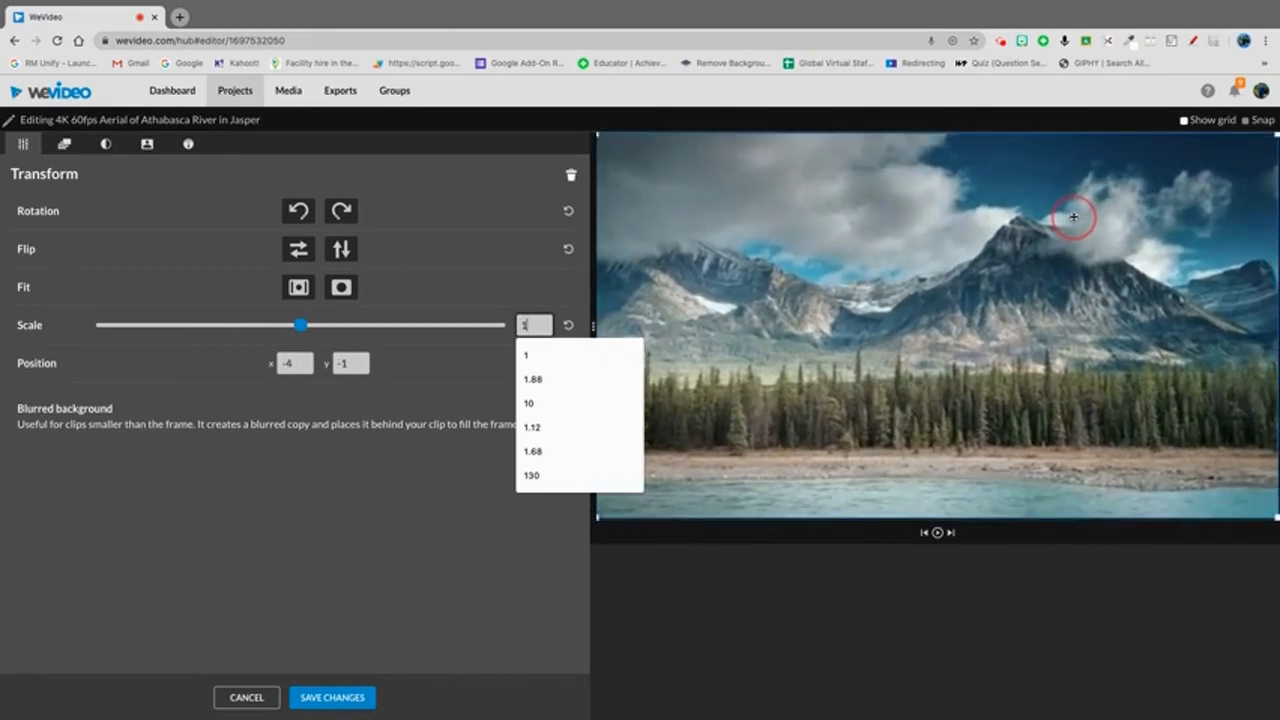
{"action": "left_click", "coordinate": [332, 697]}
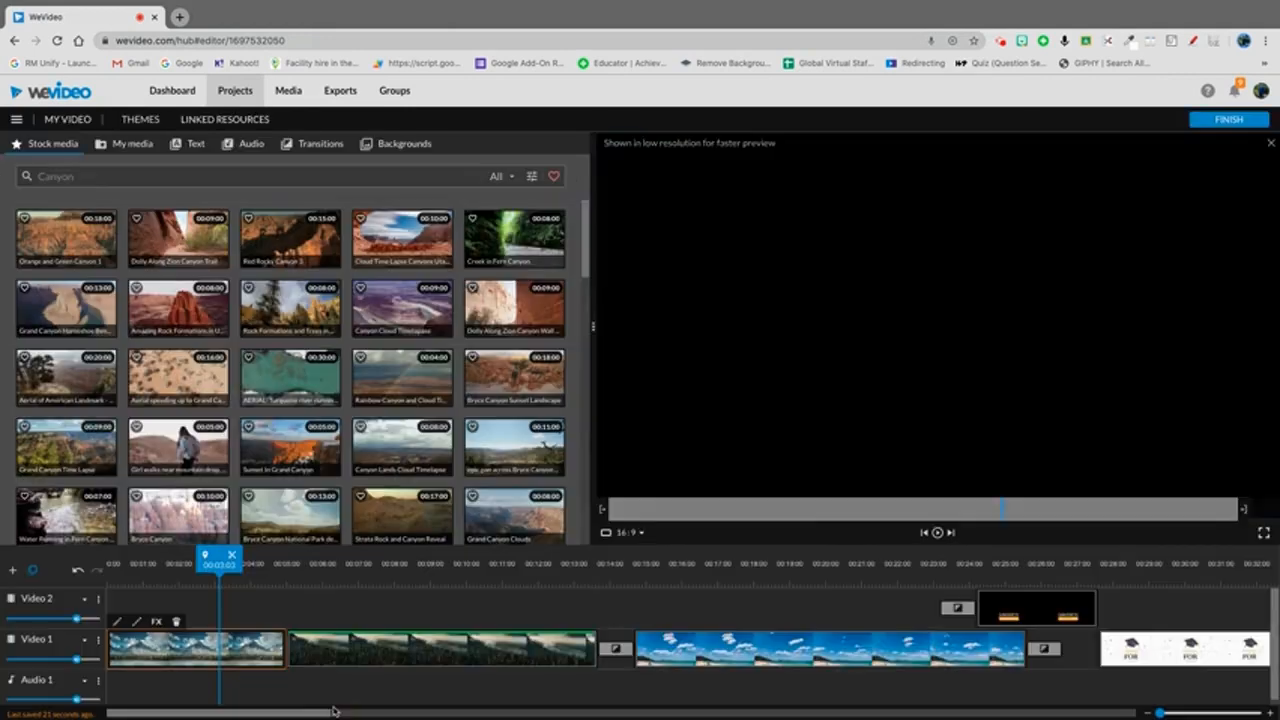
Add the "Short & Suite logo white" image from the Short & Suite media folder at the start of Video 2
{"action": "left_click", "coordinate": [134, 155]}
{"action": "left_click", "coordinate": [418, 304]}
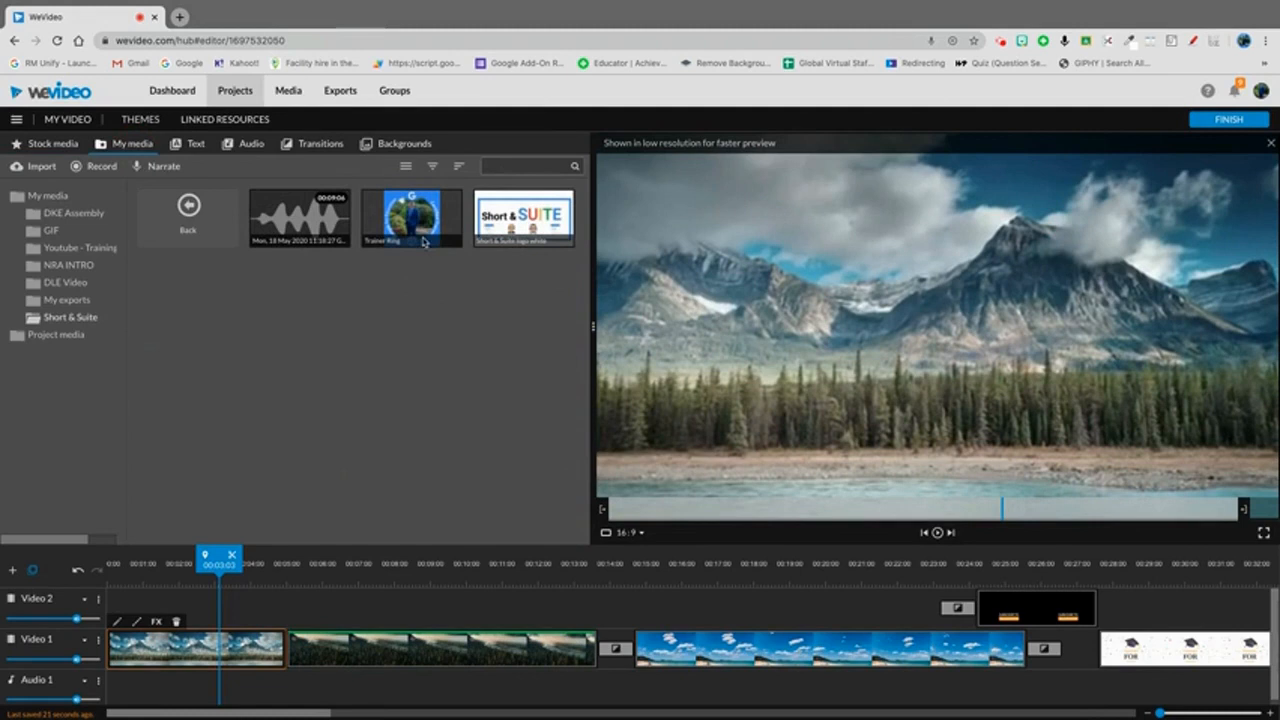
{"action": "left_click", "coordinate": [530, 225]}
{"action": "left_click_drag", "start_coordinate": [530, 222], "coordinate": [127, 614]}
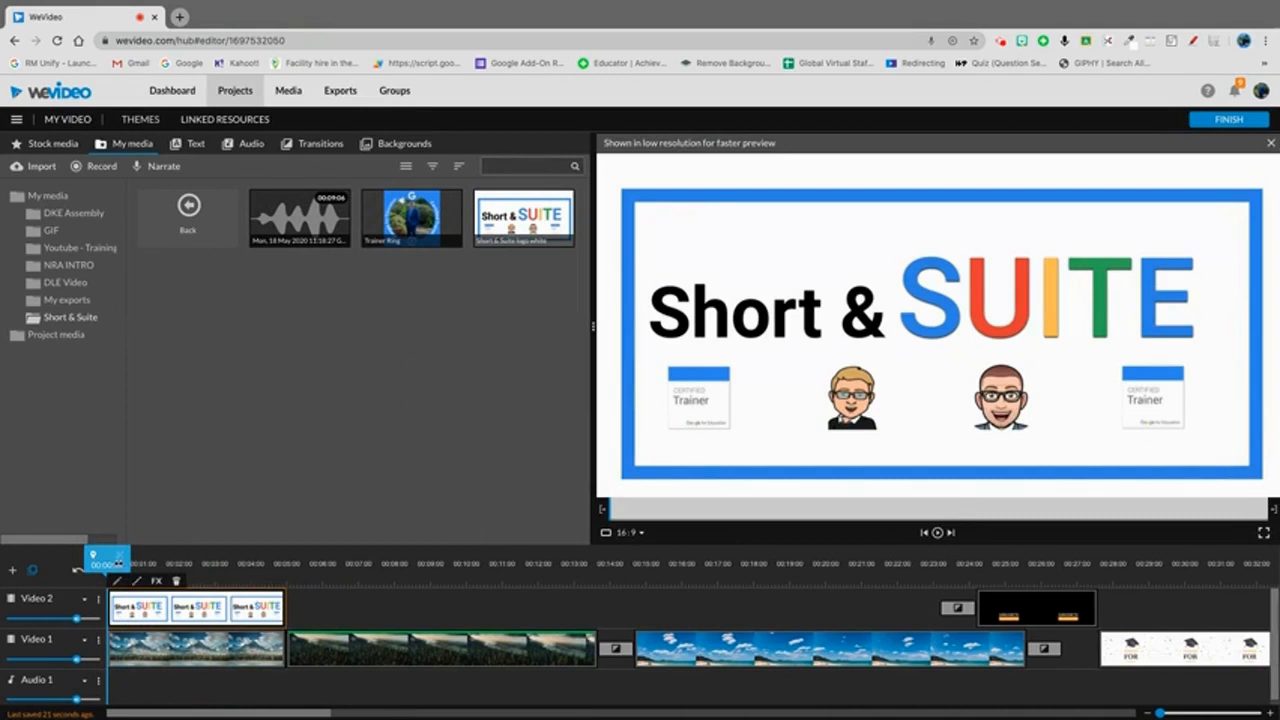
Scale the Short & Suite logo to 0.2, place it in the frame's lower-left corner at x 35, y 823, and save
{"action": "left_click_drag", "start_coordinate": [118, 560], "coordinate": [178, 560]}
{"action": "left_click", "coordinate": [171, 604]}
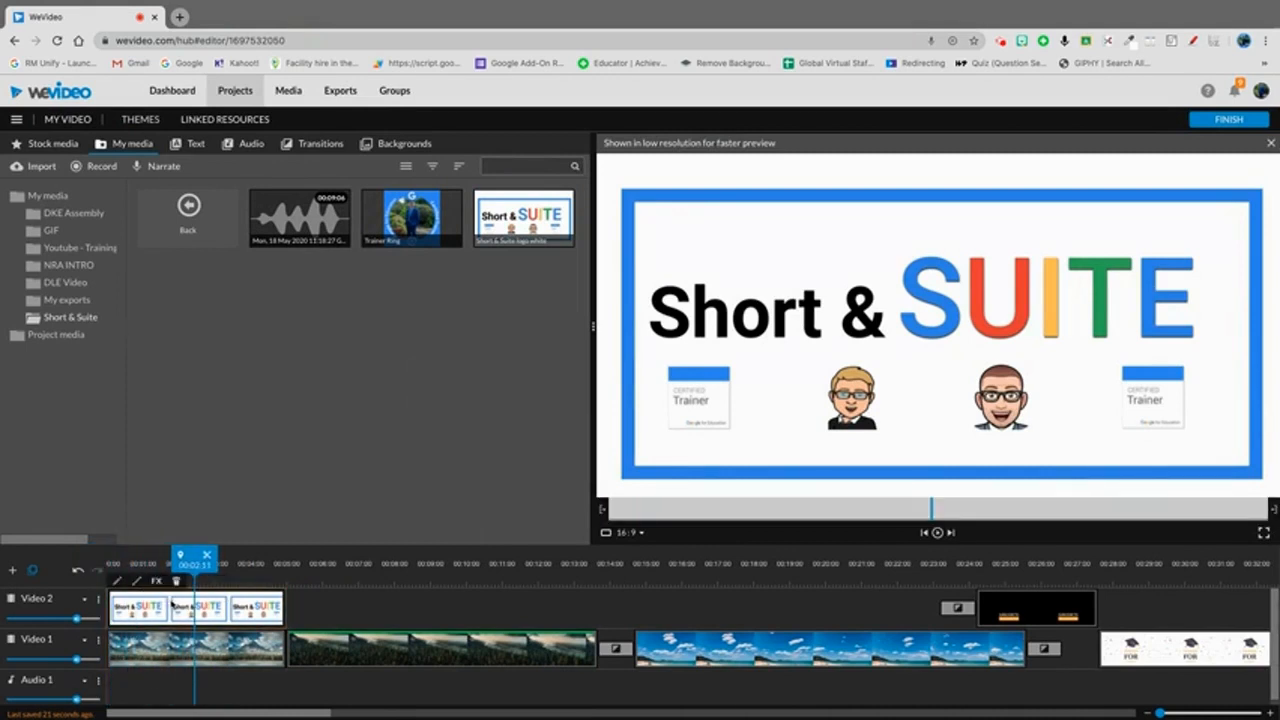
{"action": "double_click", "coordinate": [172, 604]}
{"action": "left_click_drag", "start_coordinate": [300, 325], "coordinate": [136, 334]}
{"action": "left_click_drag", "start_coordinate": [898, 327], "coordinate": [668, 460]}
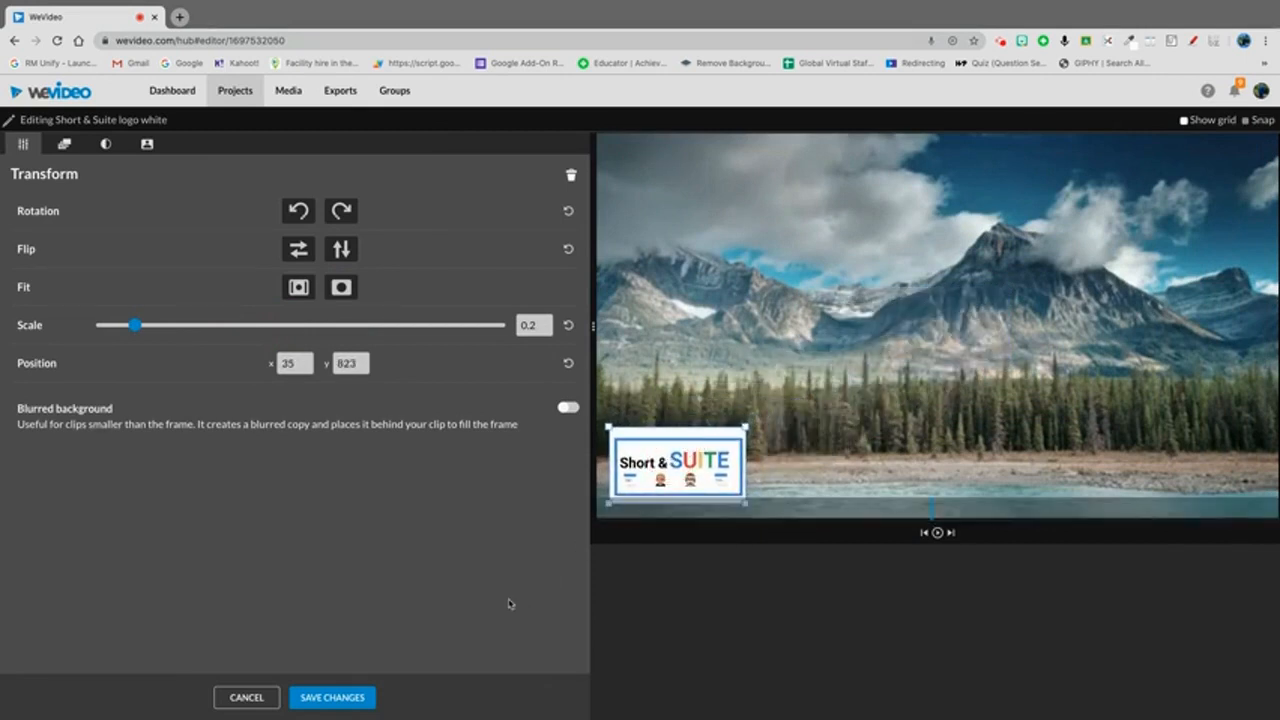
{"action": "left_click", "coordinate": [323, 705]}
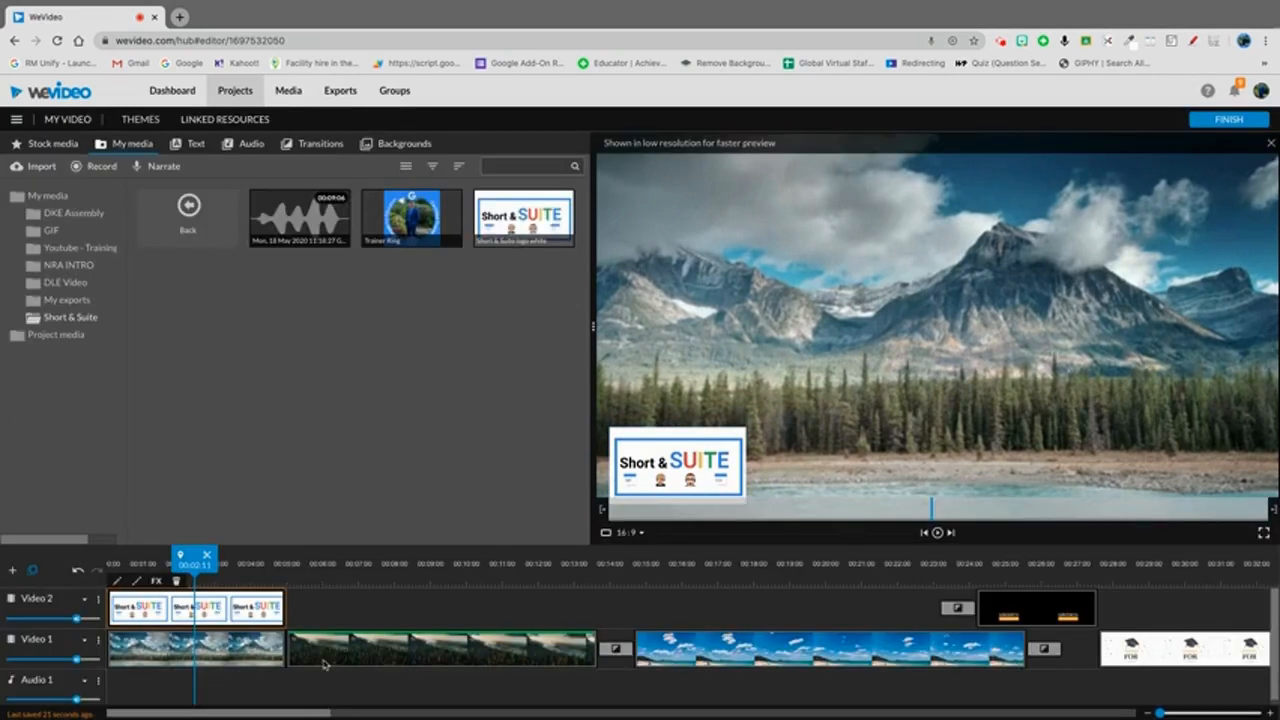
Play the logo overlay from the start of the timeline and return the playhead to the beginning
{"action": "left_click_drag", "start_coordinate": [204, 568], "coordinate": [97, 577]}
{"action": "key", "text": "space"}
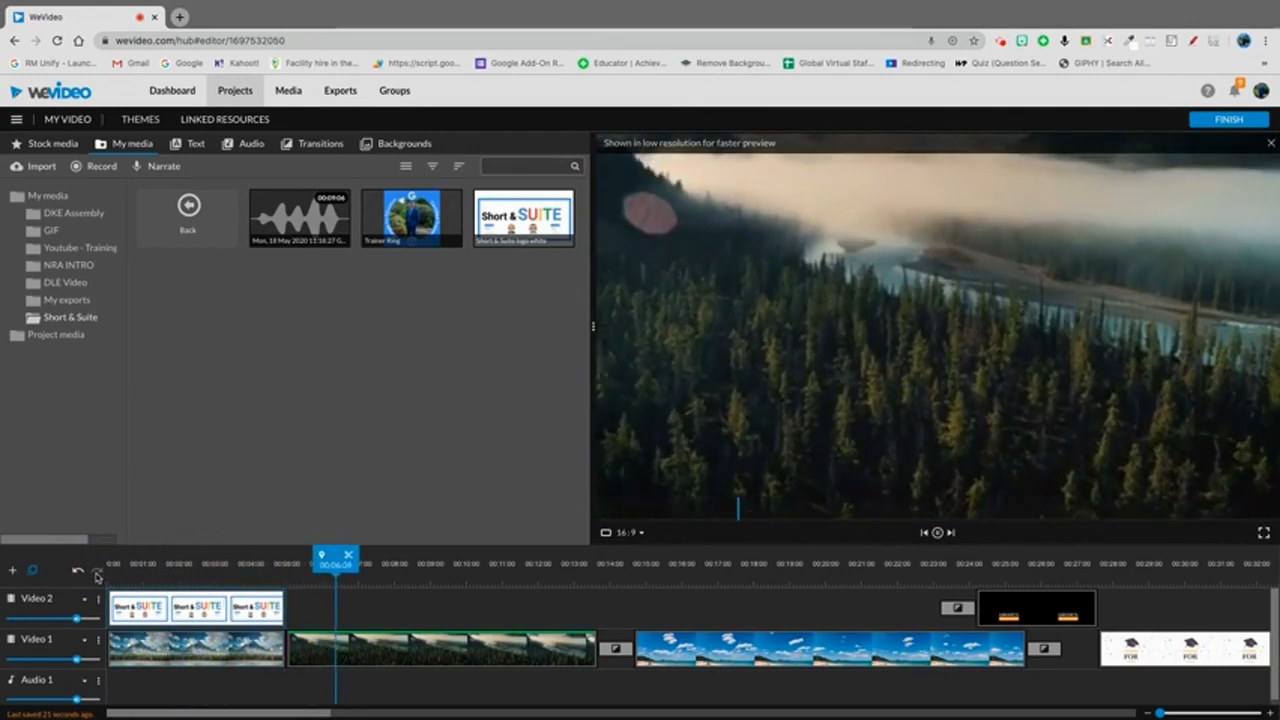
{"action": "left_click_drag", "start_coordinate": [262, 564], "coordinate": [104, 564]}
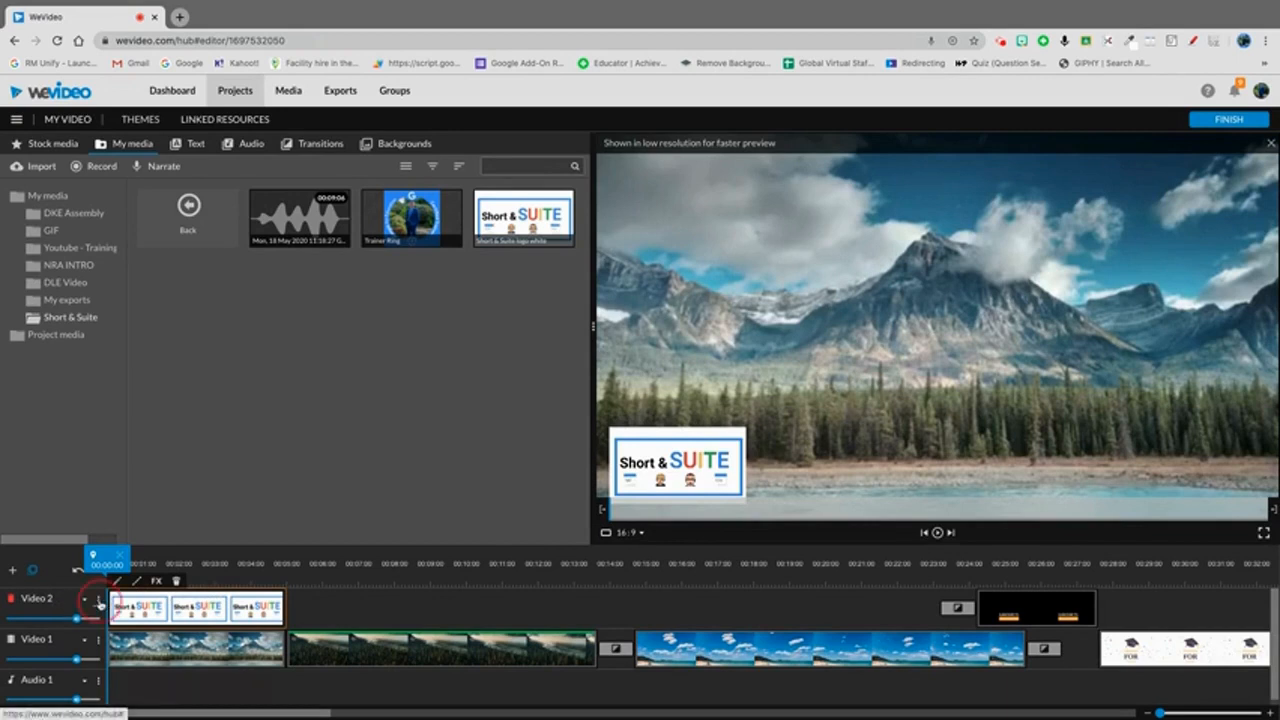
Show the levels on Video 2 and fade the logo in from its start to 100% within about half a second
{"action": "left_click", "coordinate": [98, 600]}
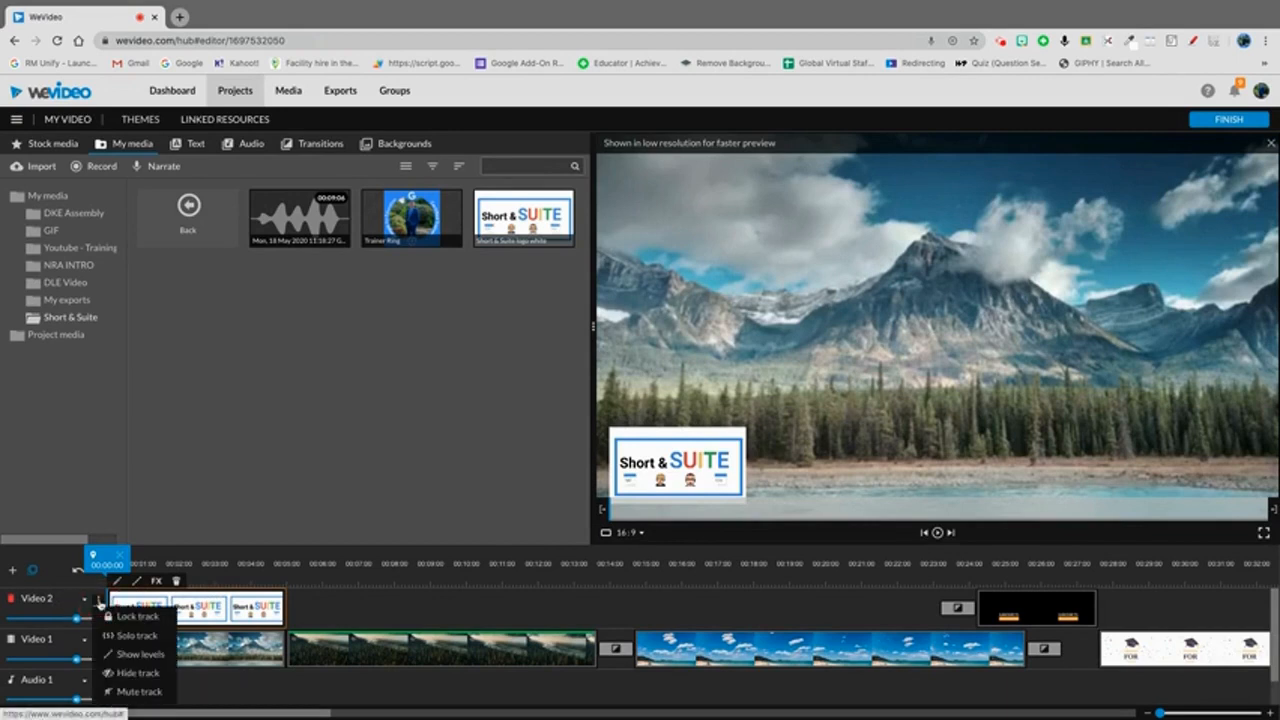
{"action": "left_click", "coordinate": [140, 655]}
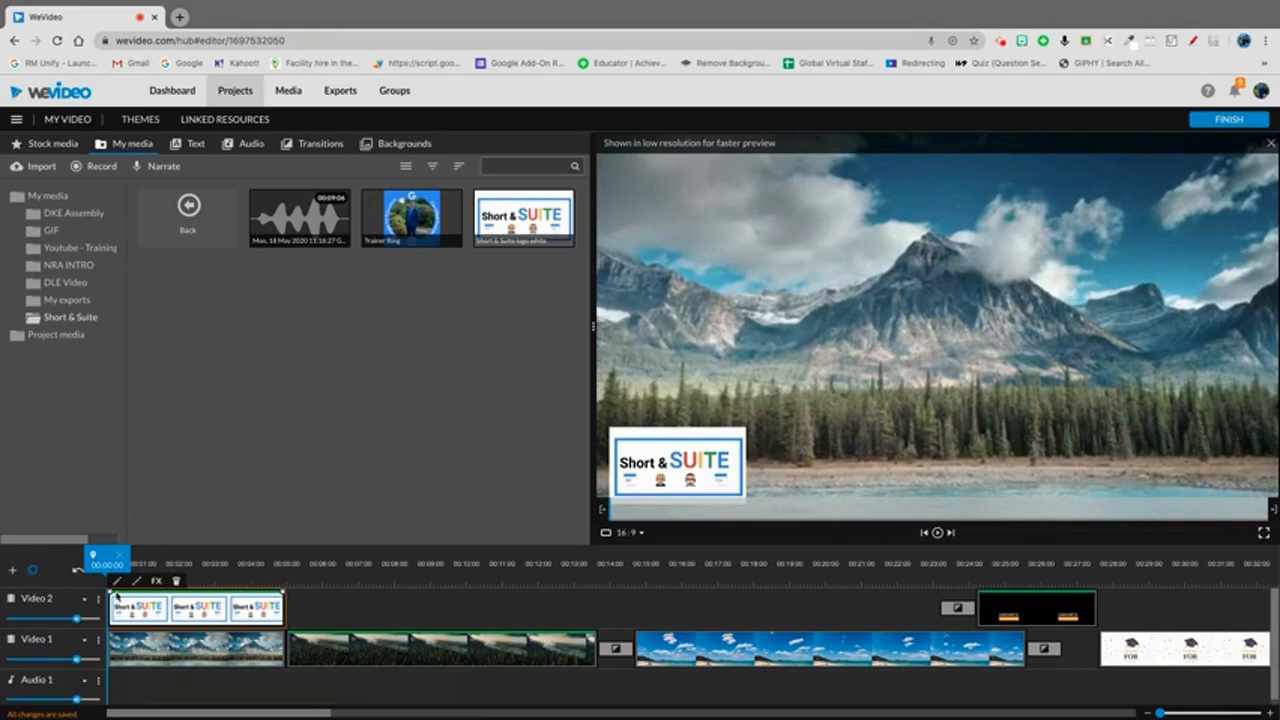
{"action": "left_click_drag", "start_coordinate": [116, 596], "coordinate": [97, 636]}
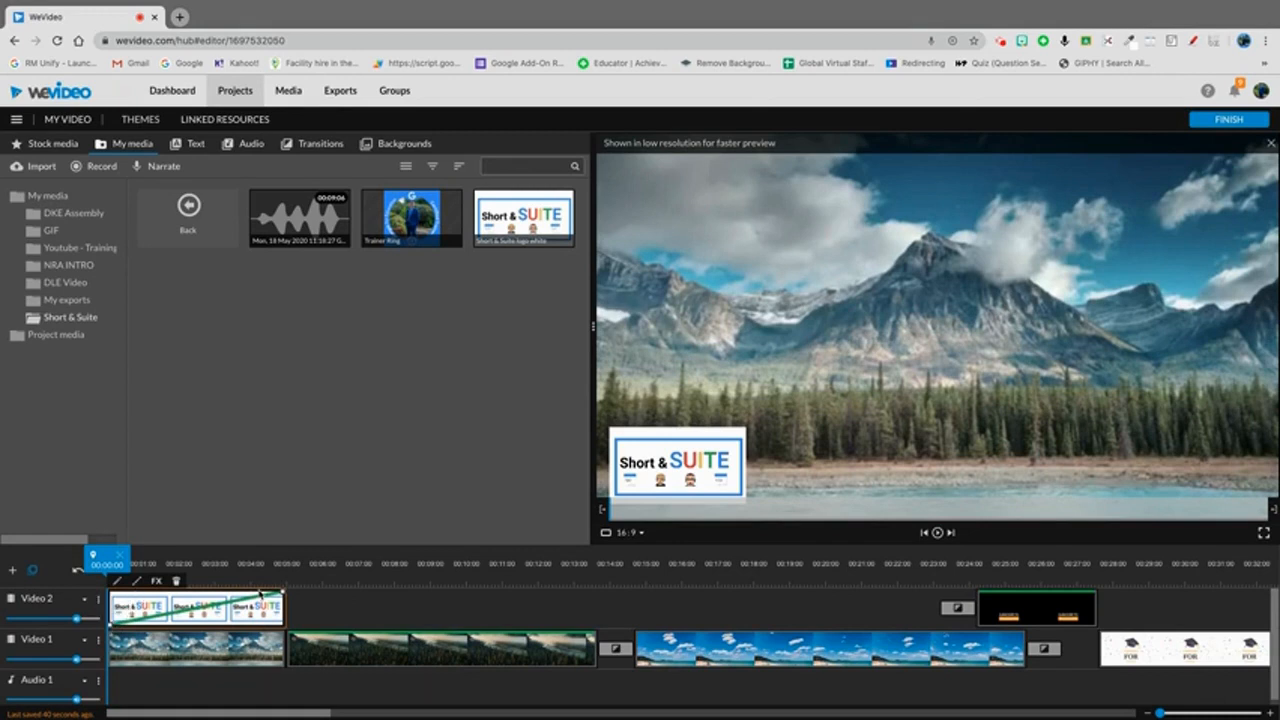
{"action": "mouse_move", "coordinate": [110, 620]}
{"action": "left_mouse_down"}
{"action": "mouse_move", "coordinate": [109, 591]}
{"action": "mouse_move", "coordinate": [110, 625]}
{"action": "left_mouse_up"}
{"action": "mouse_move", "coordinate": [131, 616]}
{"action": "left_mouse_down"}
{"action": "mouse_move", "coordinate": [128, 591]}
{"action": "mouse_move", "coordinate": [147, 622]}
{"action": "mouse_move", "coordinate": [229, 623]}
{"action": "mouse_move", "coordinate": [126, 592]}
{"action": "left_mouse_up"}
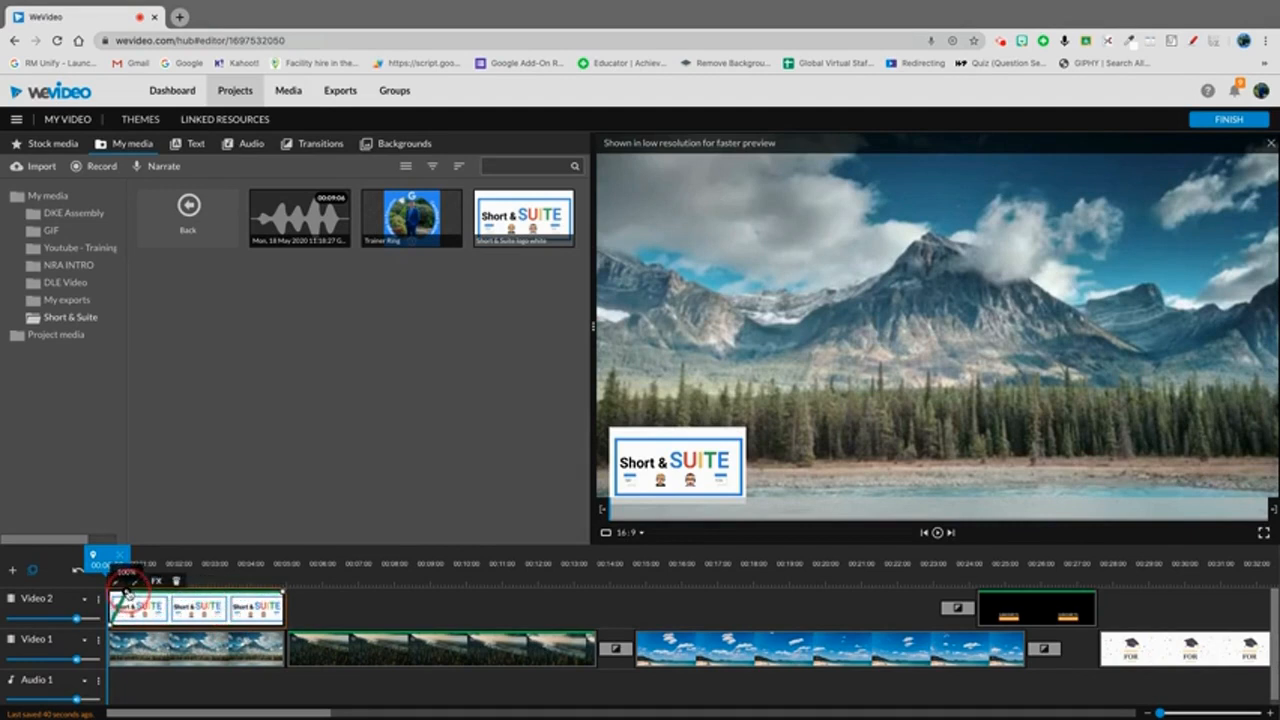
Fade the logo out over about the last half second of its clip and preview it from the start
{"action": "left_click", "coordinate": [267, 593]}
{"action": "left_click_drag", "start_coordinate": [282, 592], "coordinate": [283, 647]}
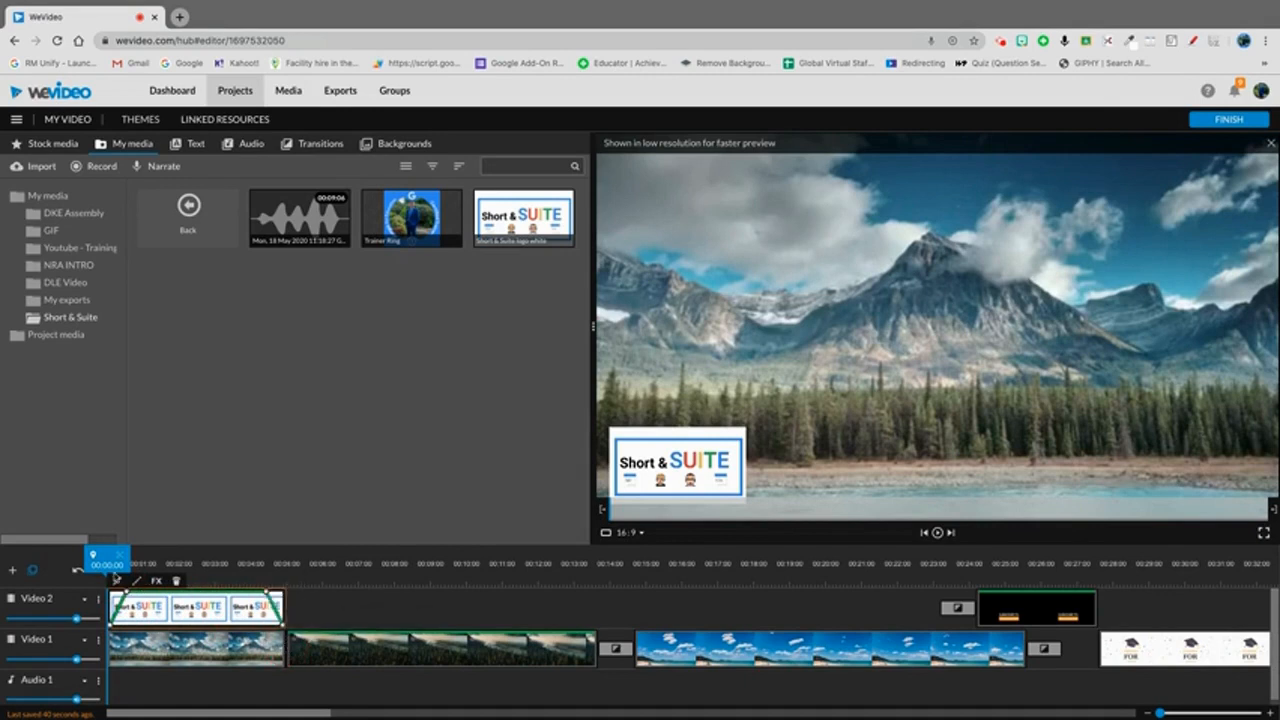
{"action": "left_click", "coordinate": [111, 566]}
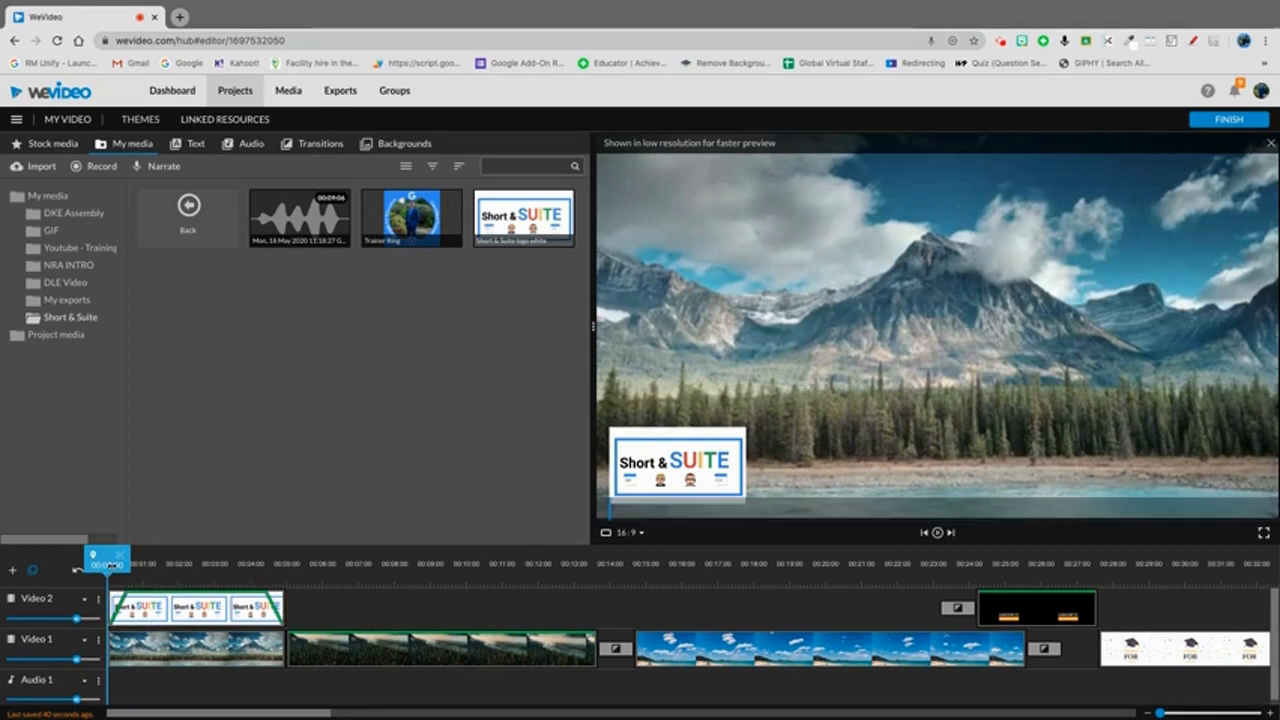
Play the logo's fades from the start, and restore the logo's opacity to 100% at both ends of its clip
{"action": "key", "text": "space"}
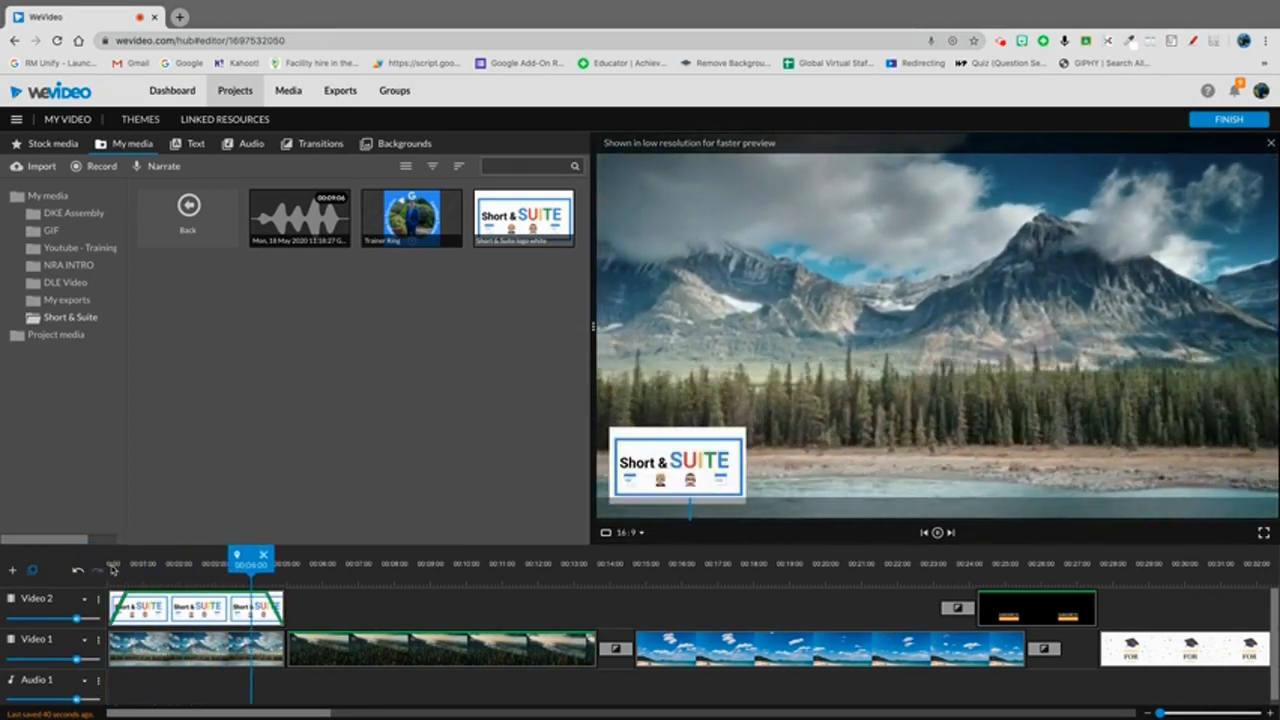
{"action": "key", "text": "space"}
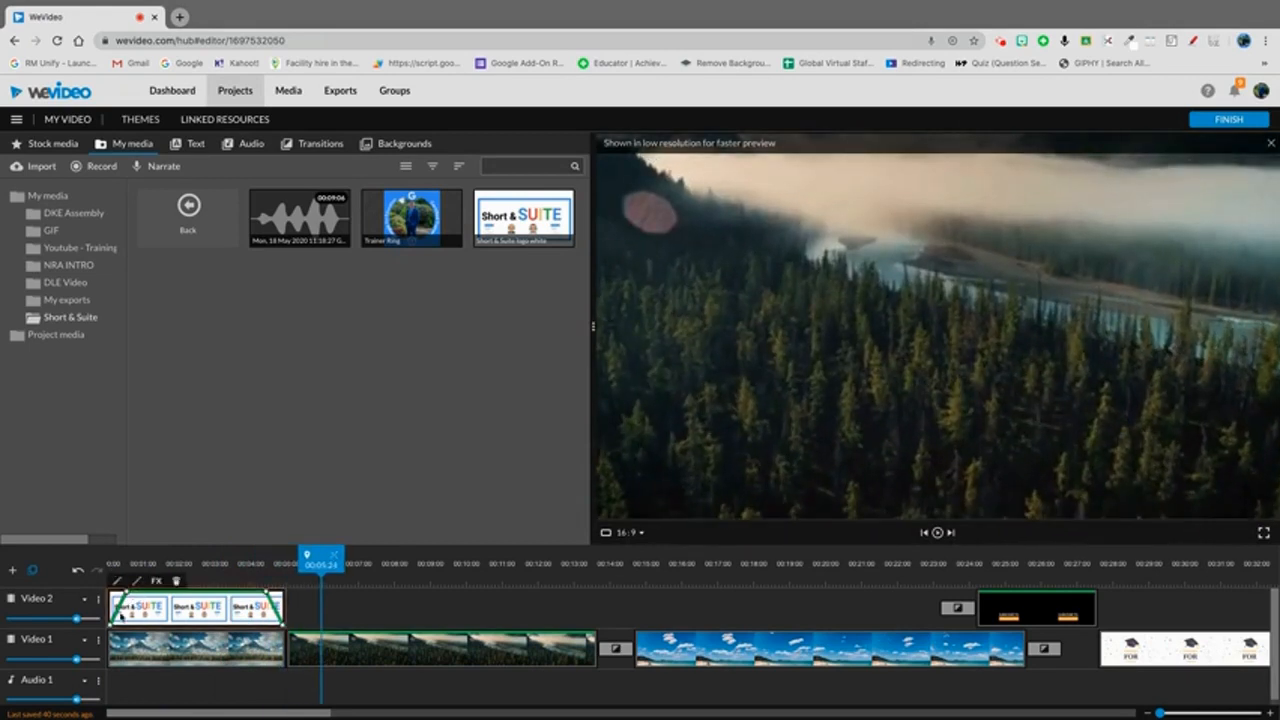
{"action": "left_click", "coordinate": [255, 612]}
{"action": "mouse_move", "coordinate": [266, 593]}
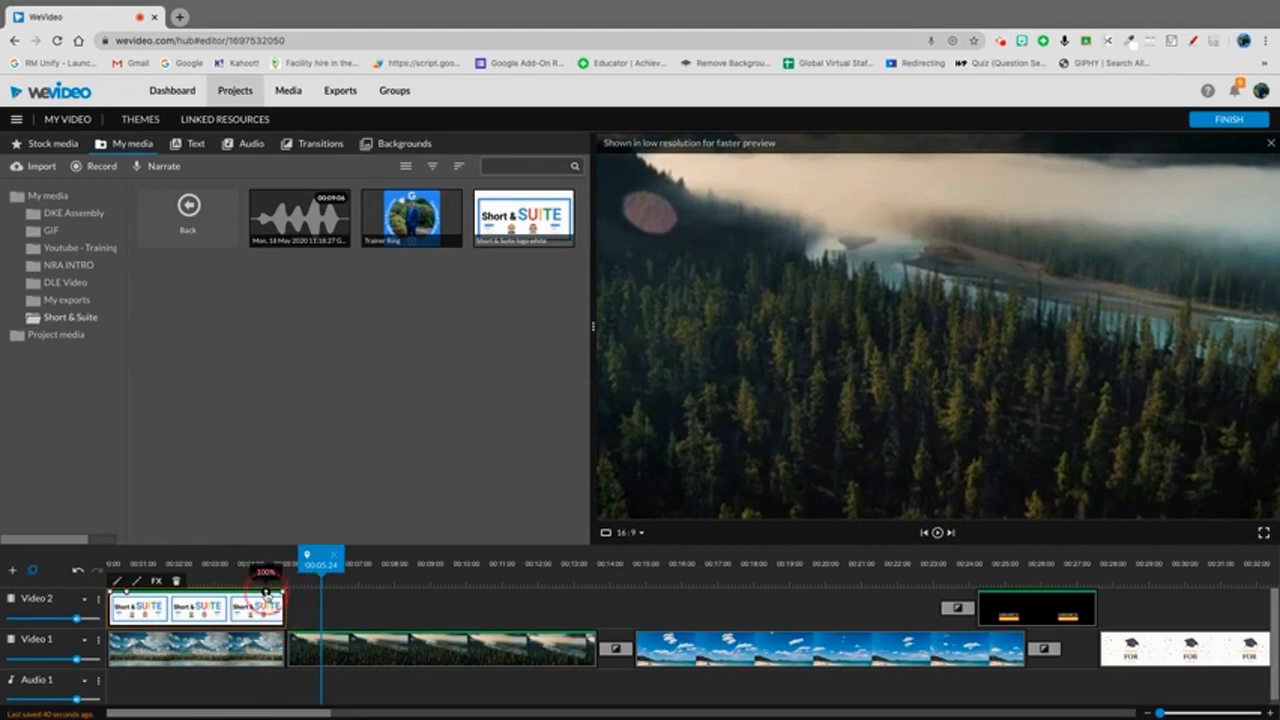
{"action": "left_click", "coordinate": [125, 591]}
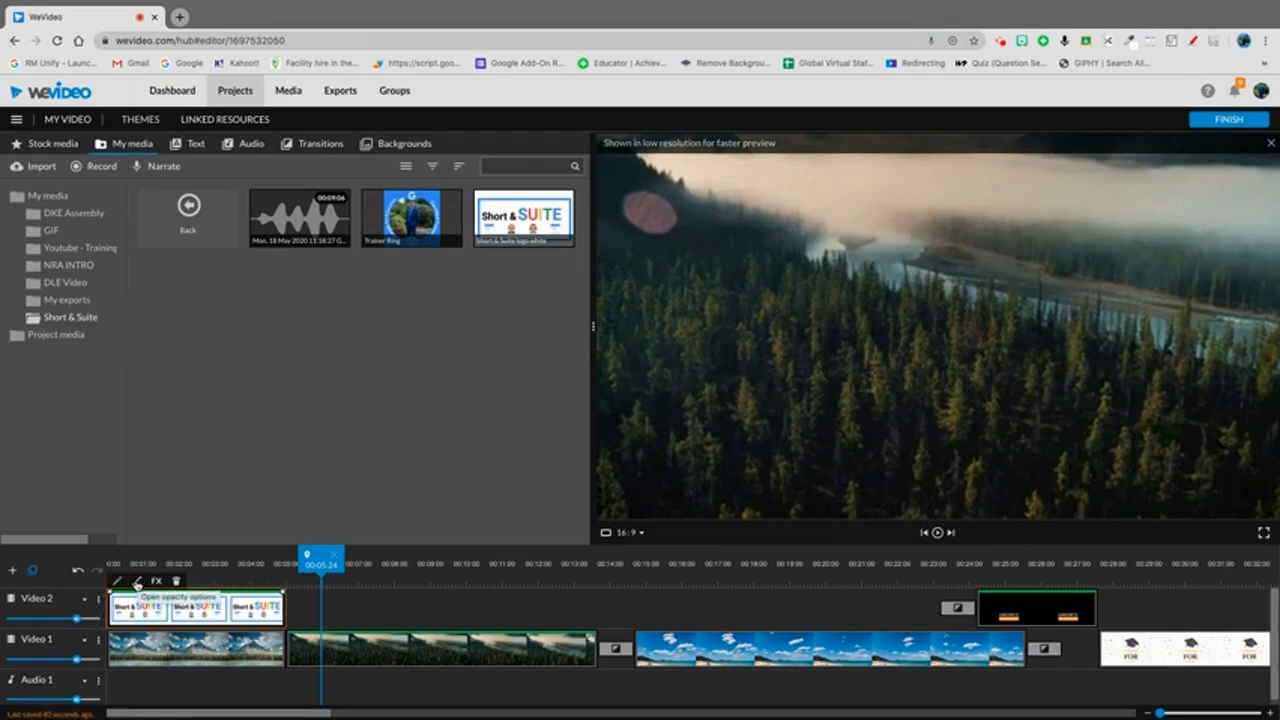
Enable the opacity Fade on the logo clip with 1 second in and out, and preview it from the start
{"action": "left_click", "coordinate": [137, 583]}
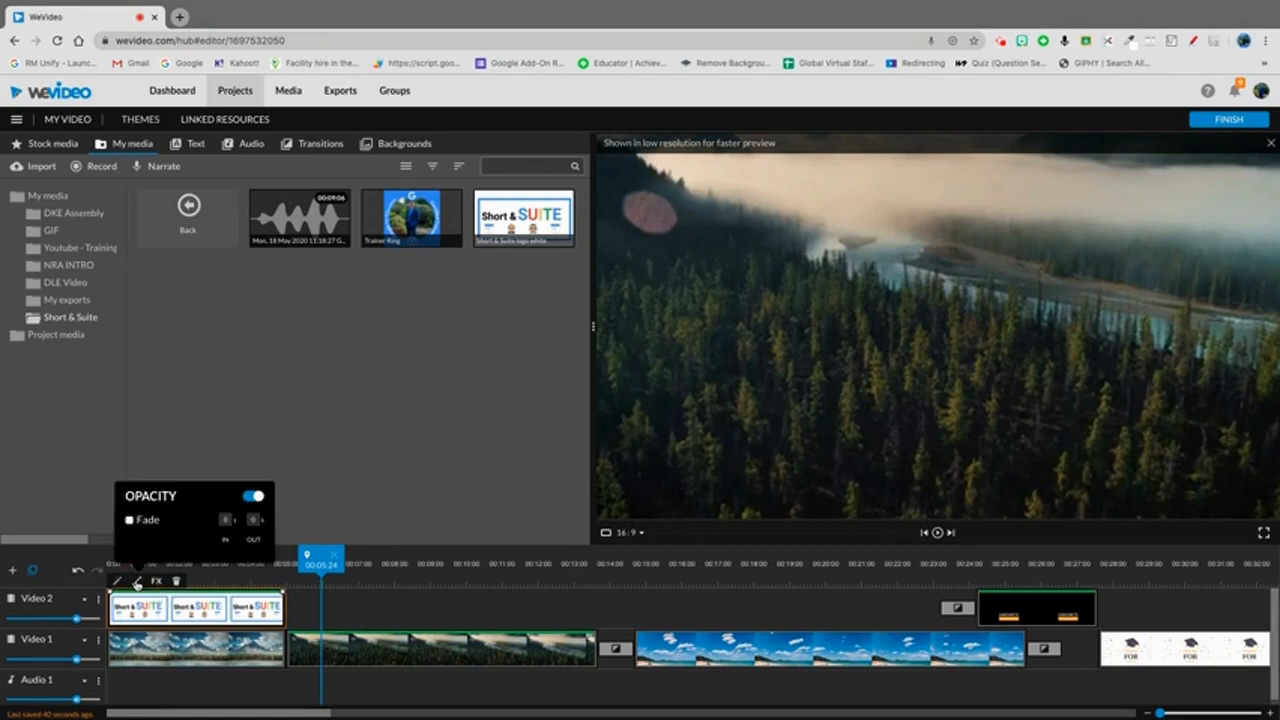
{"action": "left_click", "coordinate": [129, 521]}
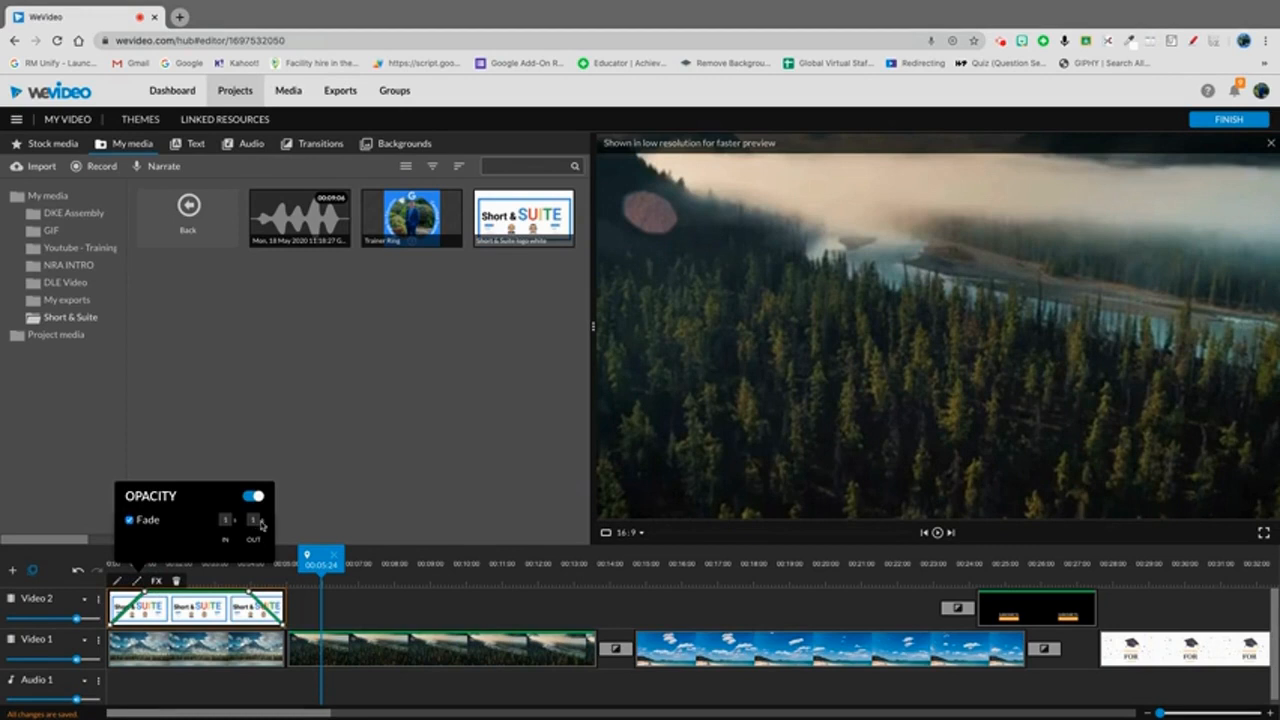
{"action": "left_click_drag", "start_coordinate": [322, 560], "coordinate": [90, 578]}
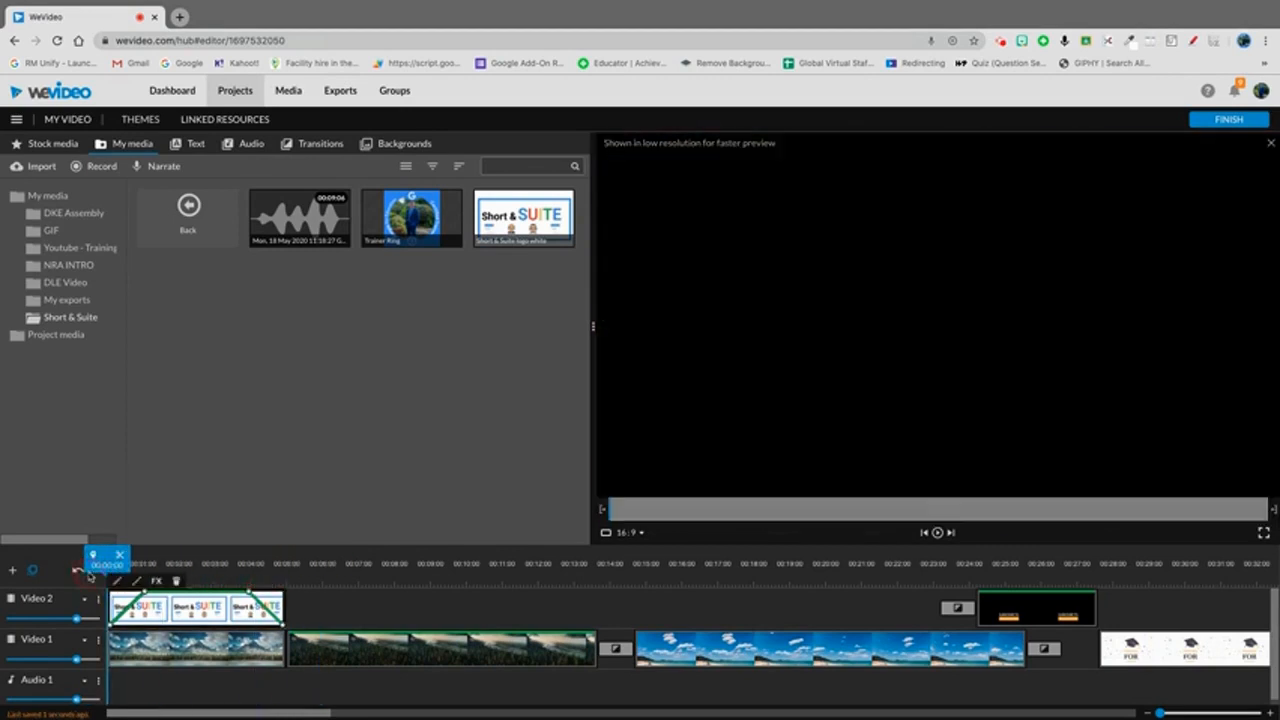
{"action": "key", "text": "space"}
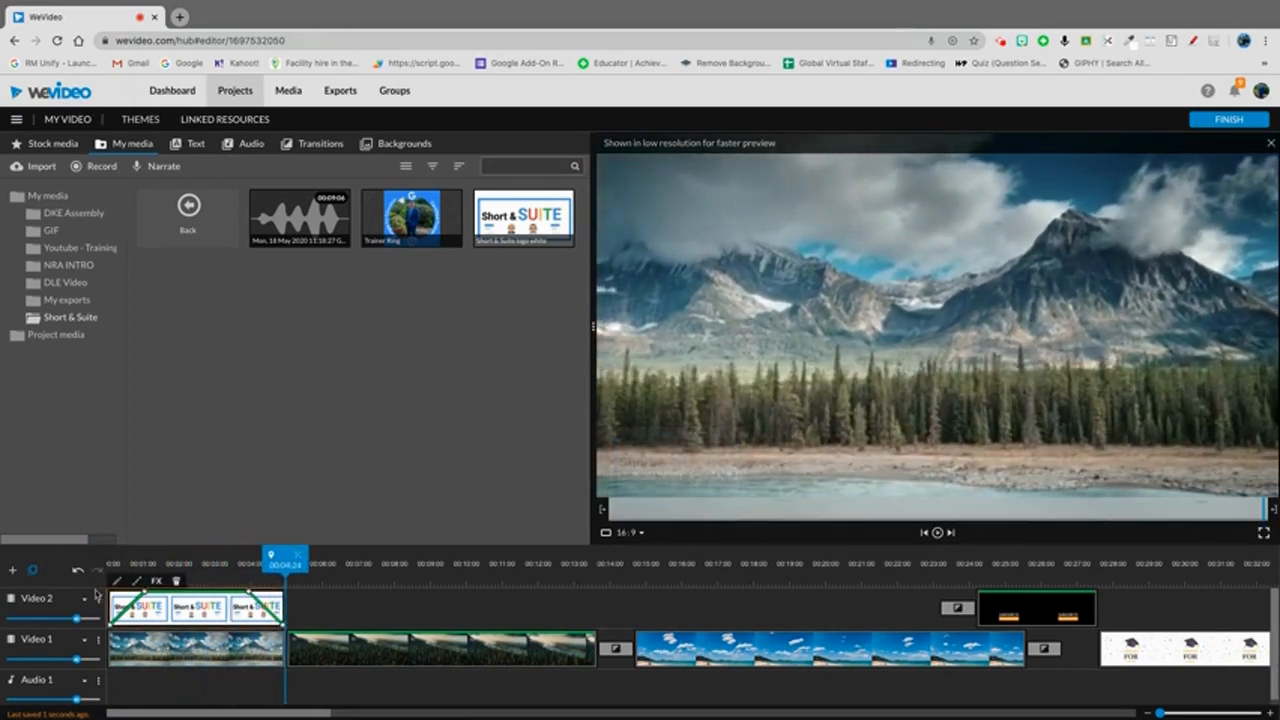
Try fade-in times of 0.5 and 2 seconds on the logo's opacity
{"action": "left_click", "coordinate": [137, 581]}
{"action": "left_click", "coordinate": [229, 519]}
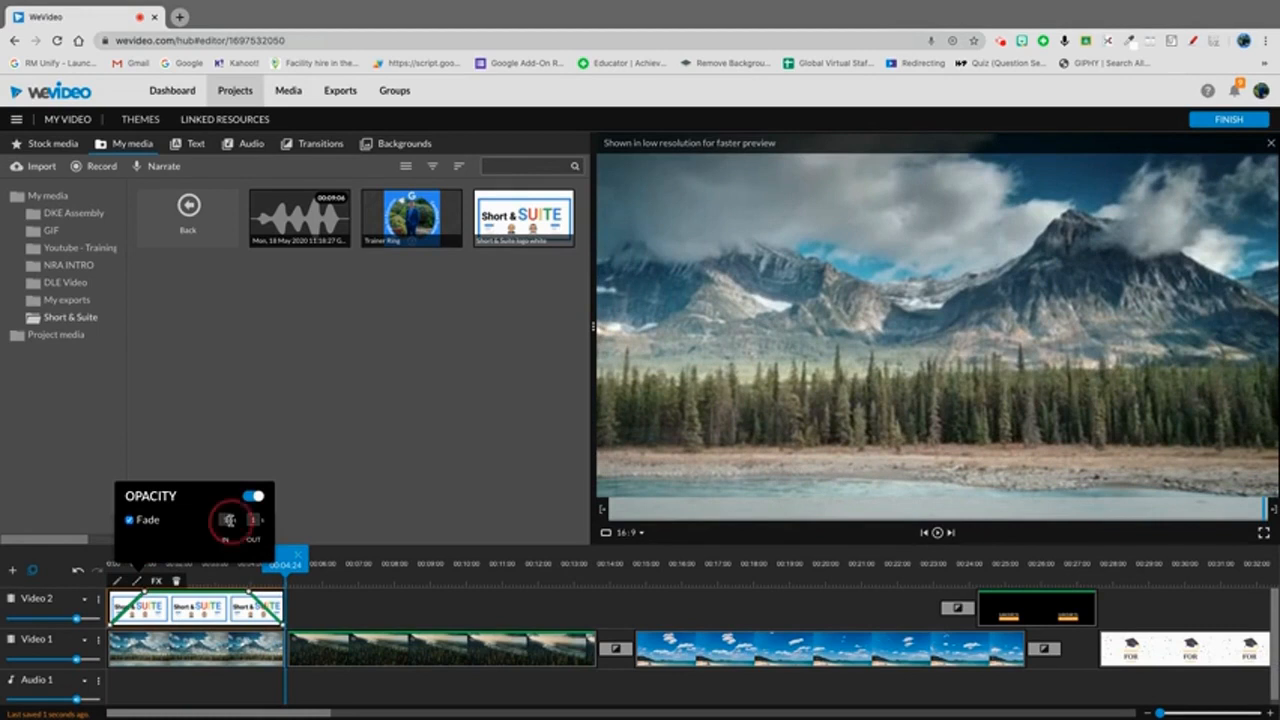
{"action": "type", "text": "0.5"}
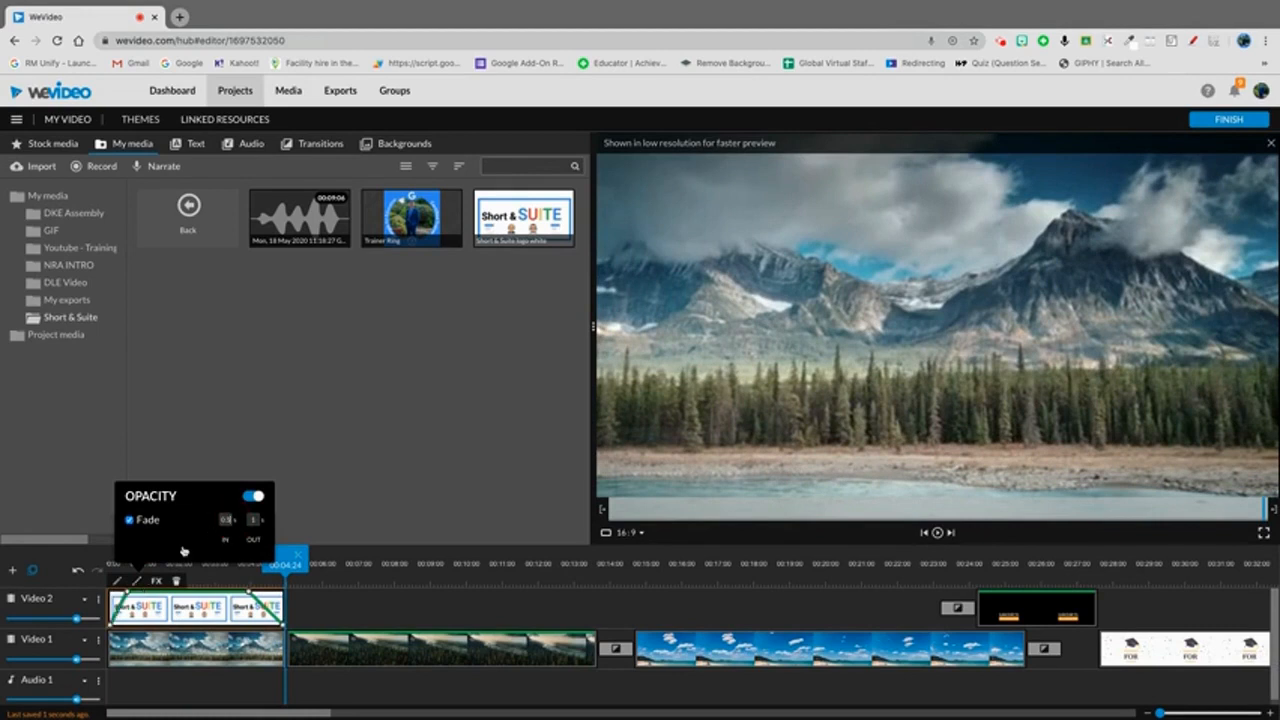
{"action": "key", "text": "BackSpace"}
{"action": "key", "text": "BackSpace"}
{"action": "type", "text": "2"}
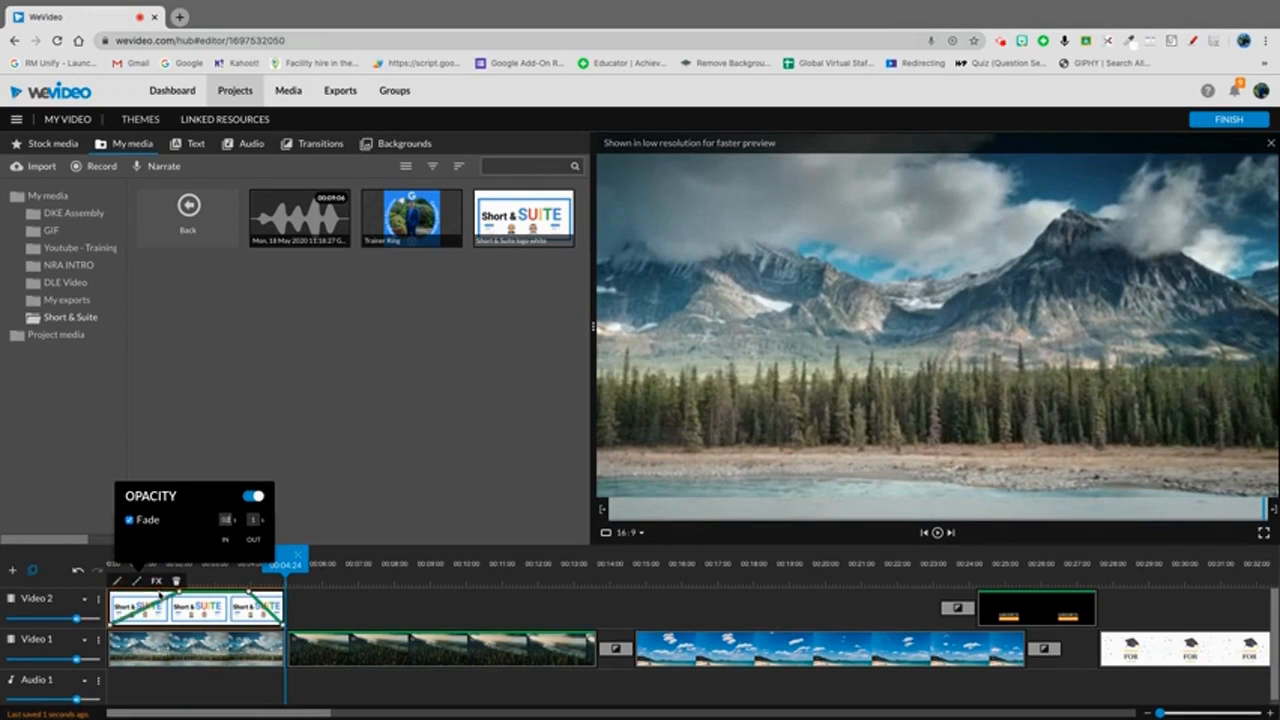
{"action": "key", "text": "BackSpace"}
{"action": "left_click", "coordinate": [250, 521]}
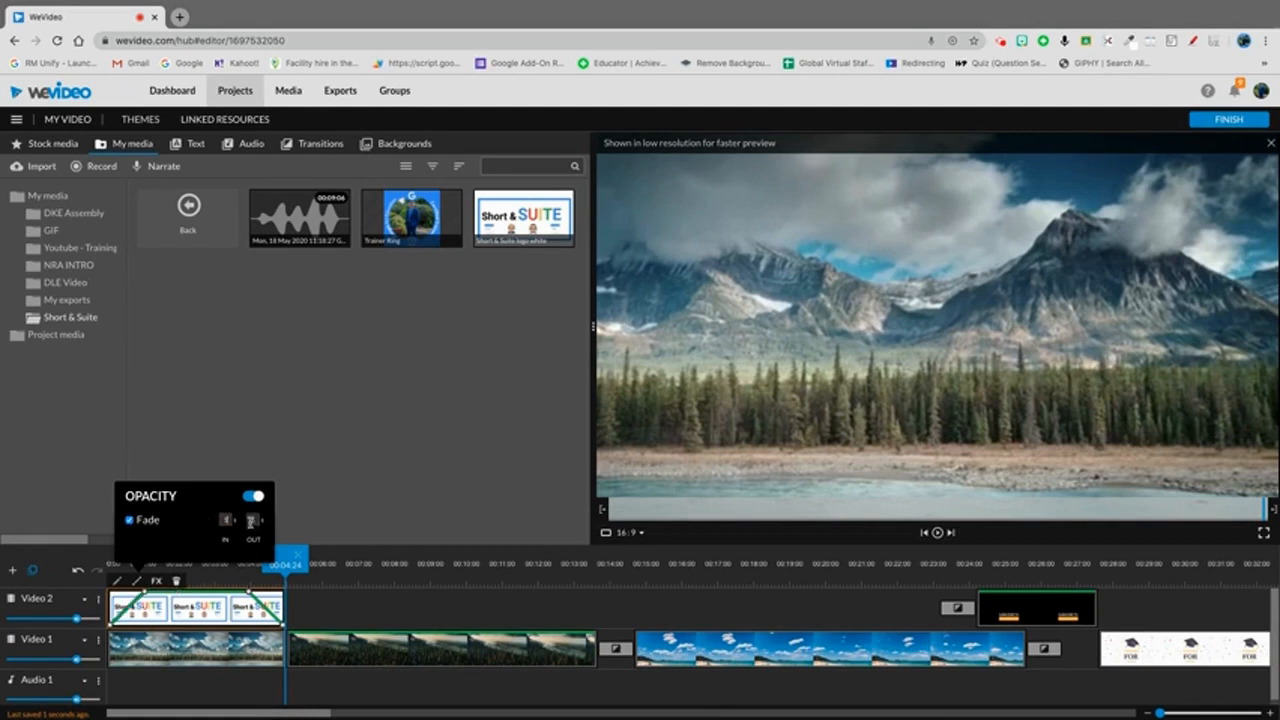
{"action": "left_click", "coordinate": [313, 615]}
Add the free Summer EDM music track at the start of Audio 1 and fade it in from silence
{"action": "left_click_drag", "start_coordinate": [286, 563], "coordinate": [107, 582]}
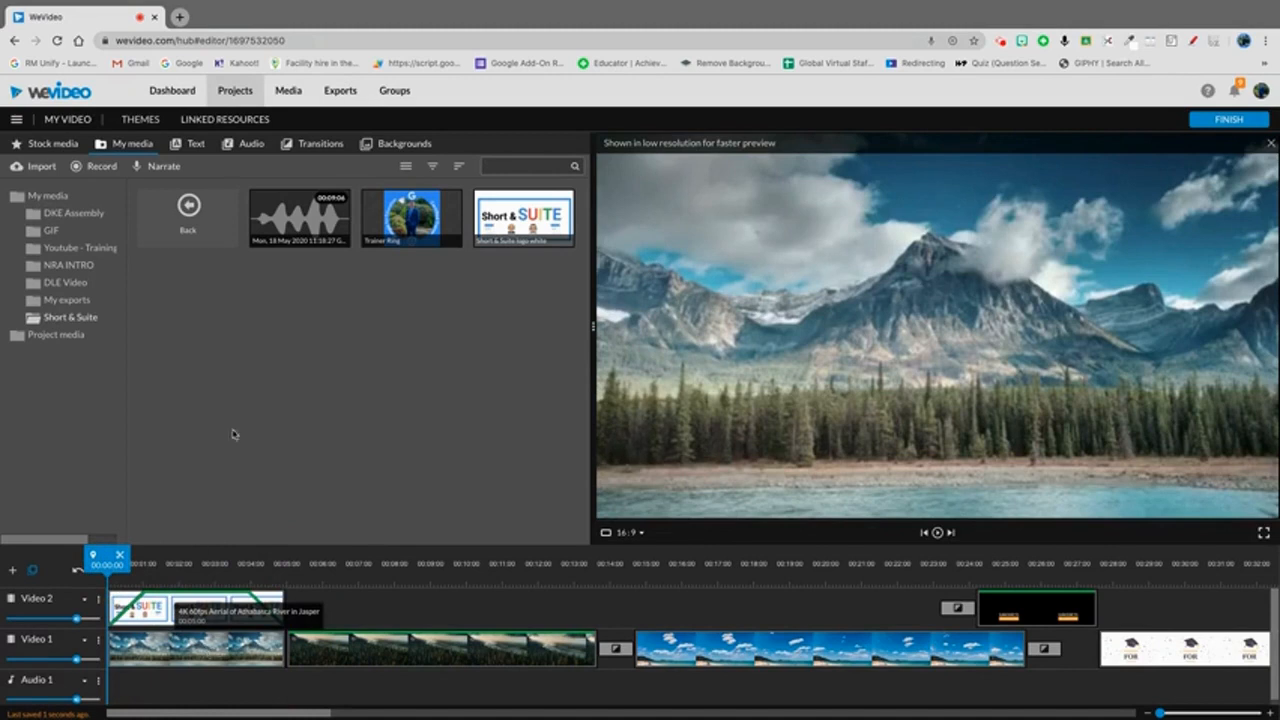
{"action": "left_click", "coordinate": [252, 145]}
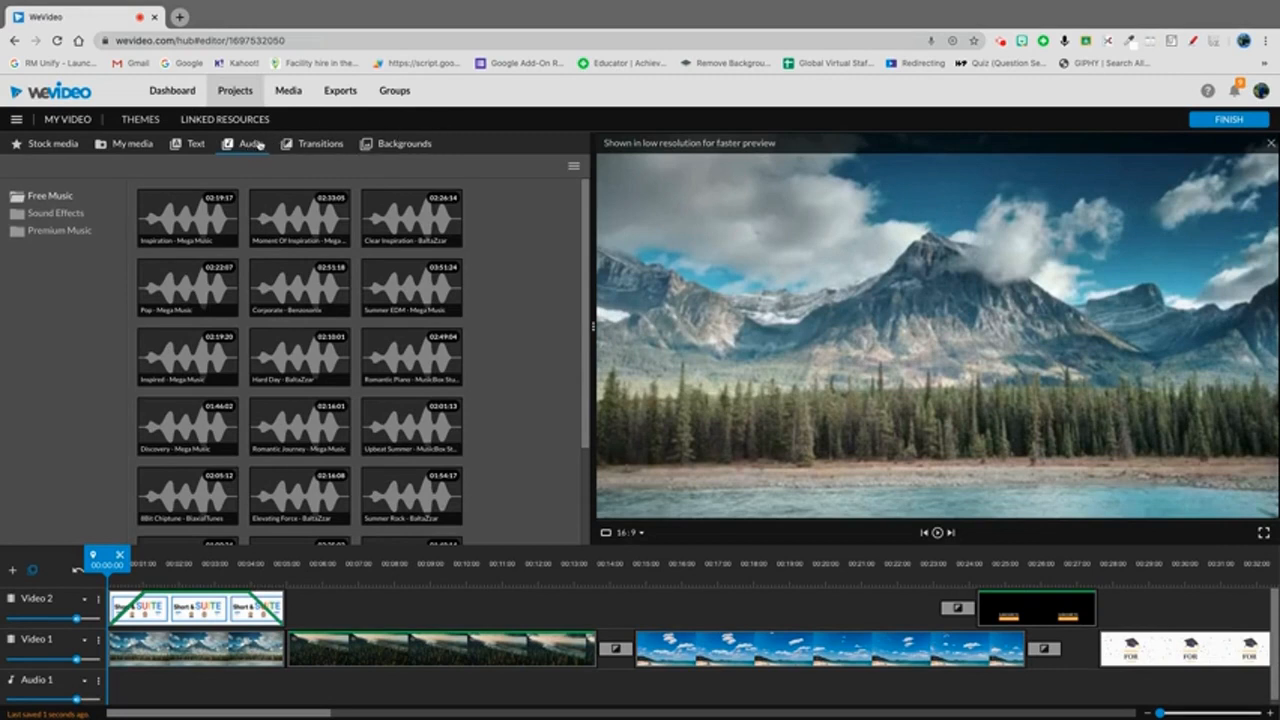
{"action": "scroll", "coordinate": [479, 382], "scroll_direction": "down", "scroll_amount": 1}
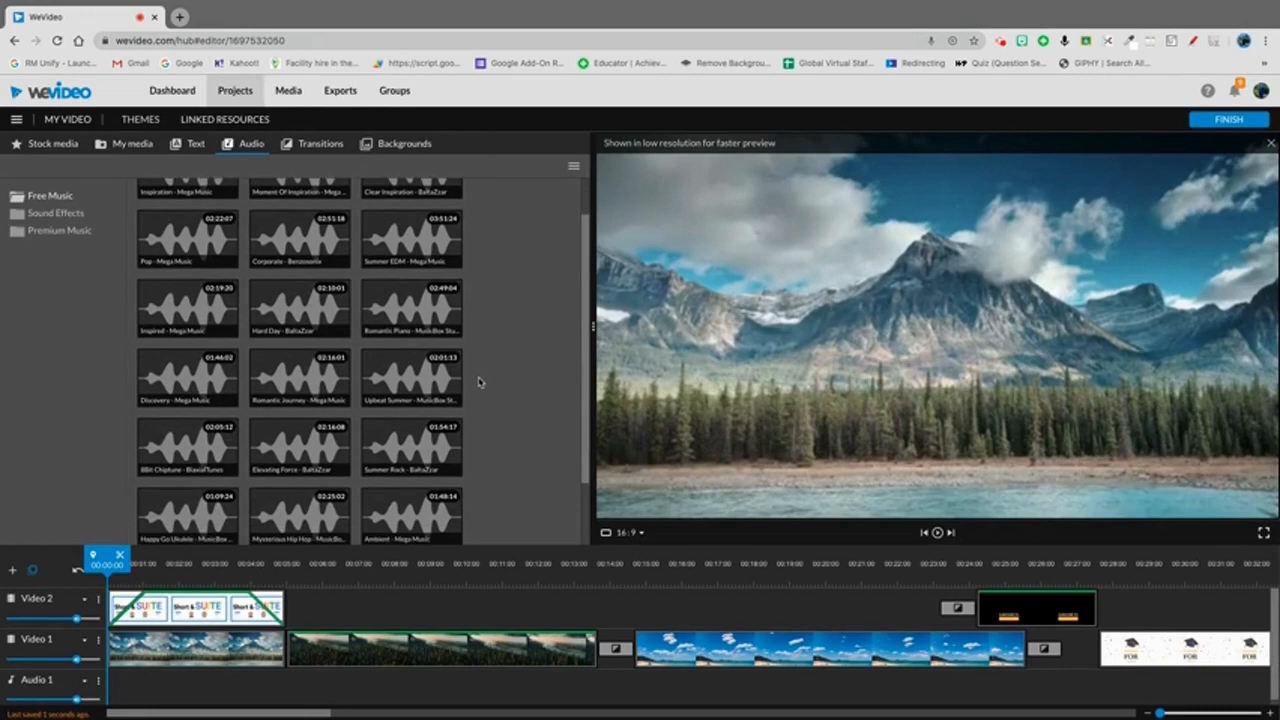
{"action": "left_click_drag", "start_coordinate": [401, 240], "coordinate": [121, 681]}
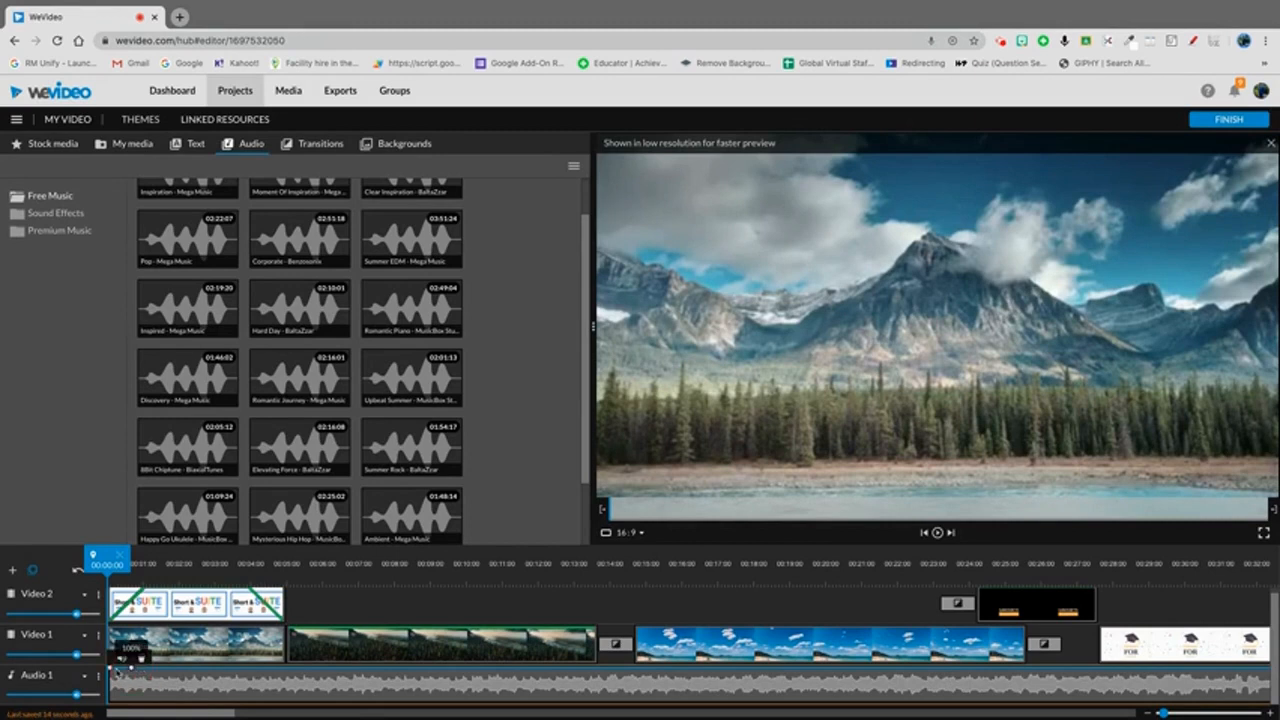
{"action": "left_click", "coordinate": [110, 680]}
{"action": "left_click_drag", "start_coordinate": [110, 680], "coordinate": [113, 703]}
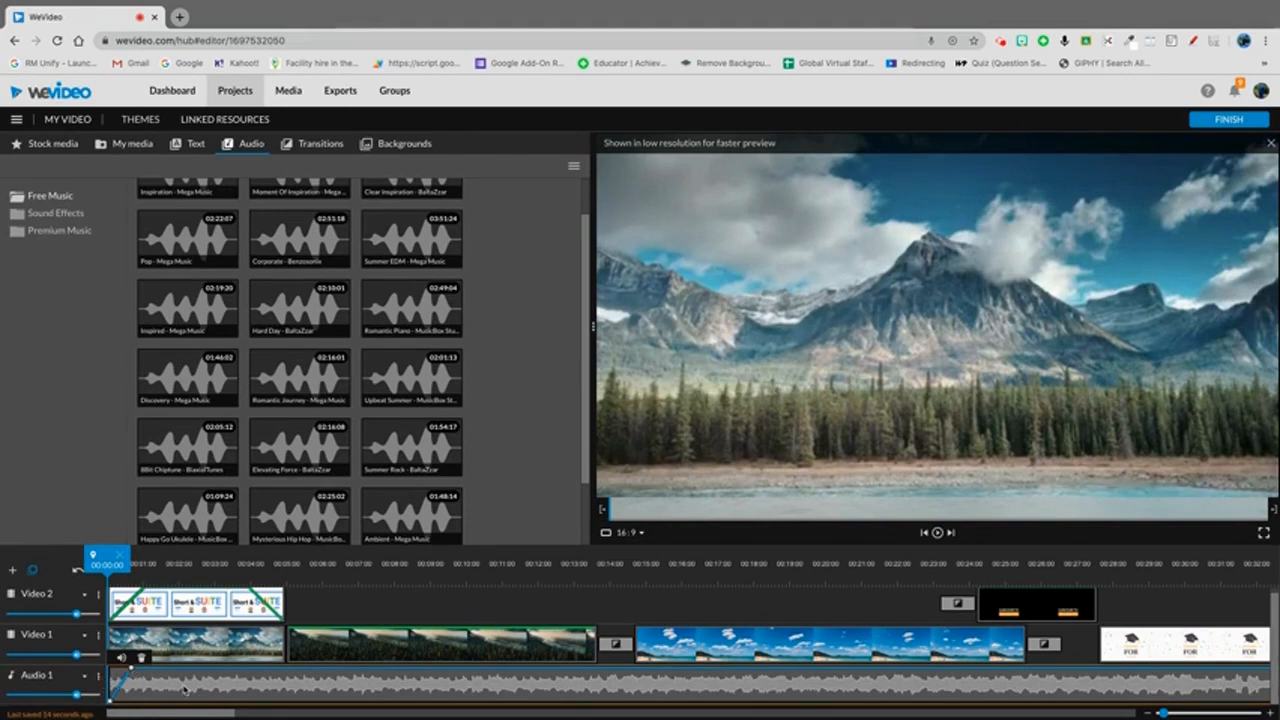
Split the music where the closing Thanks for Watching clip ends, at about 00:32:16, and delete the remainder
{"action": "left_click_drag", "start_coordinate": [1163, 713], "coordinate": [1157, 713]}
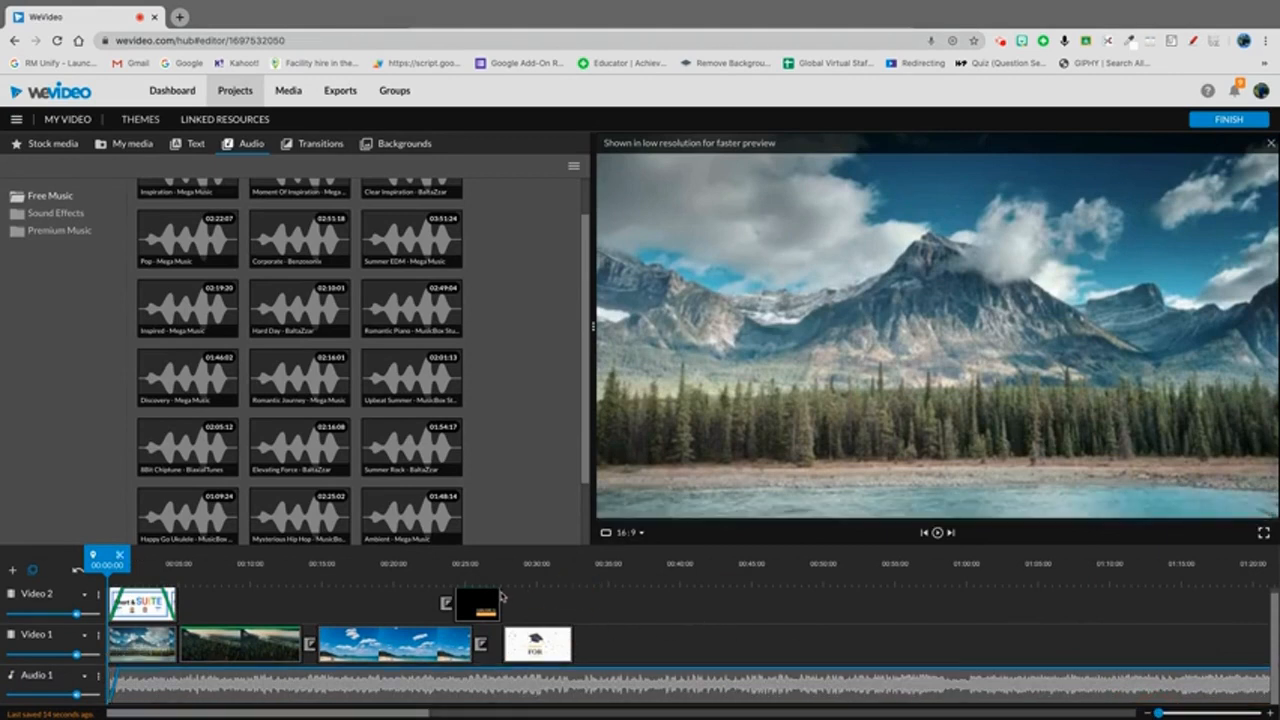
{"action": "left_click", "coordinate": [583, 596]}
{"action": "left_click_drag", "start_coordinate": [583, 596], "coordinate": [573, 596]}
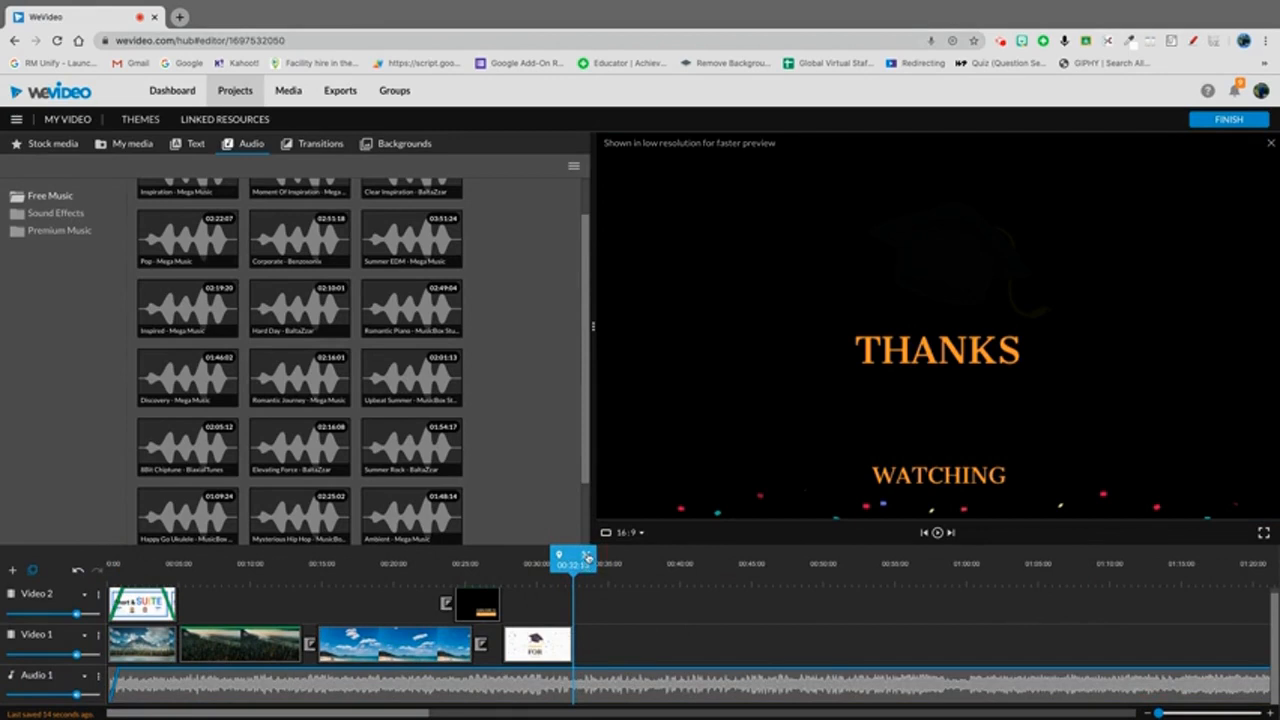
{"action": "left_click", "coordinate": [585, 556]}
{"action": "left_click", "coordinate": [617, 686]}
{"action": "key", "text": "Delete"}
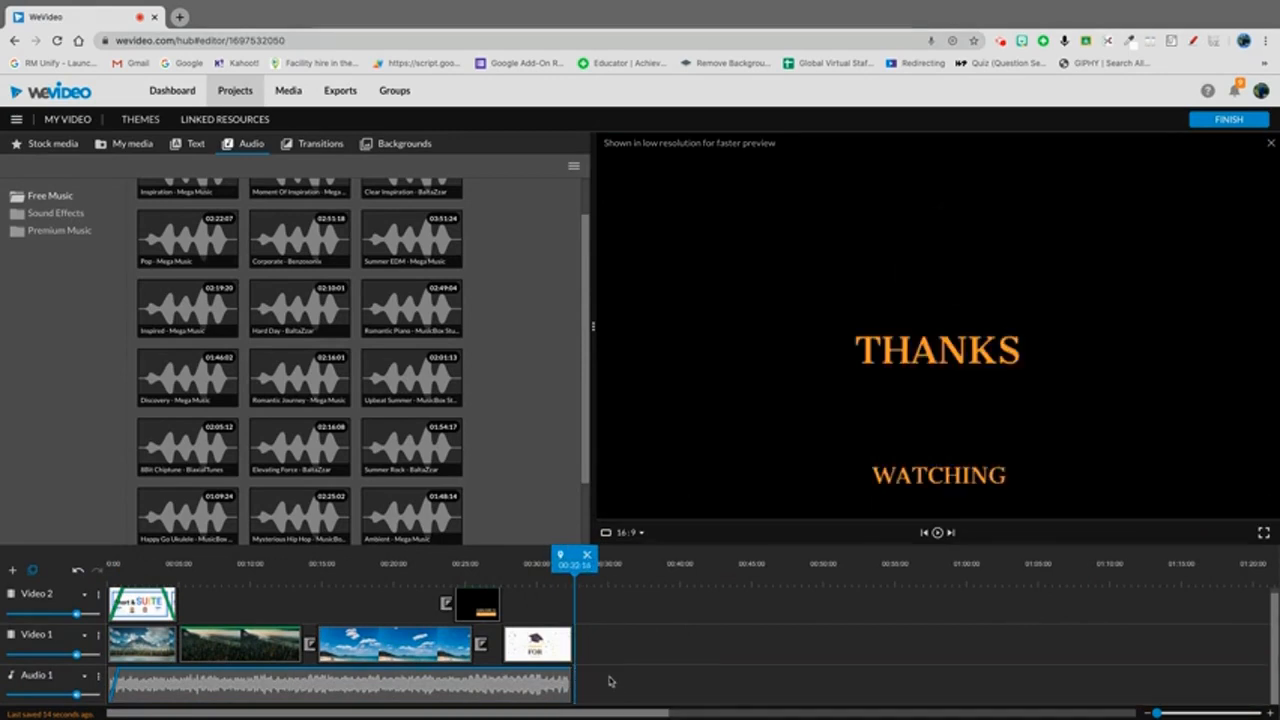
Fade the music out to silence over about its last second
{"action": "left_click", "coordinate": [1157, 712]}
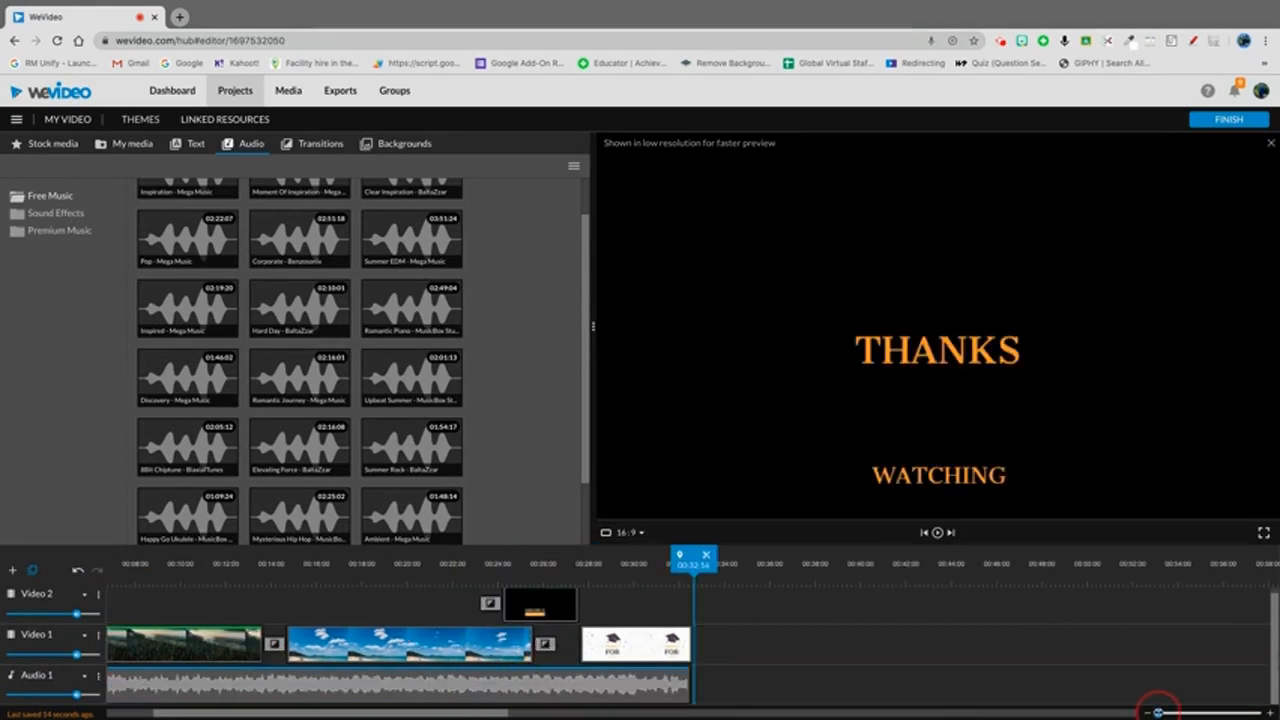
{"action": "left_click_drag", "start_coordinate": [683, 567], "coordinate": [668, 567]}
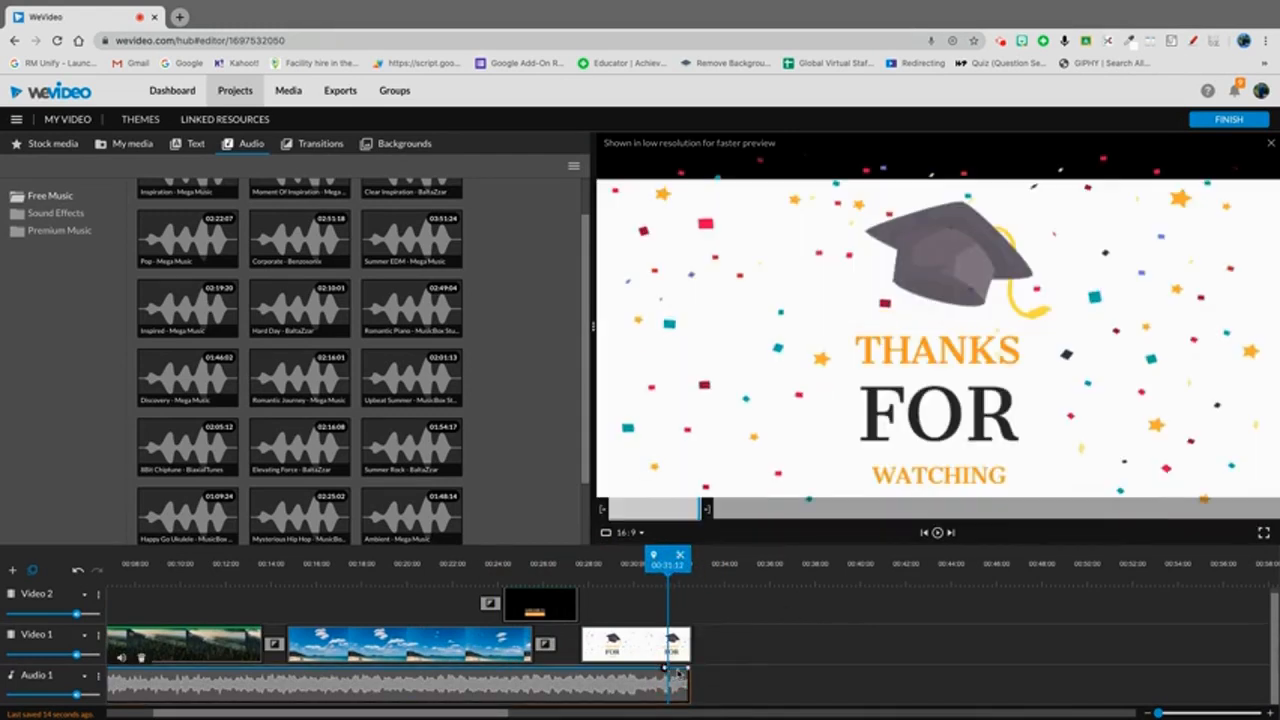
{"action": "left_click_drag", "start_coordinate": [686, 670], "coordinate": [671, 690]}
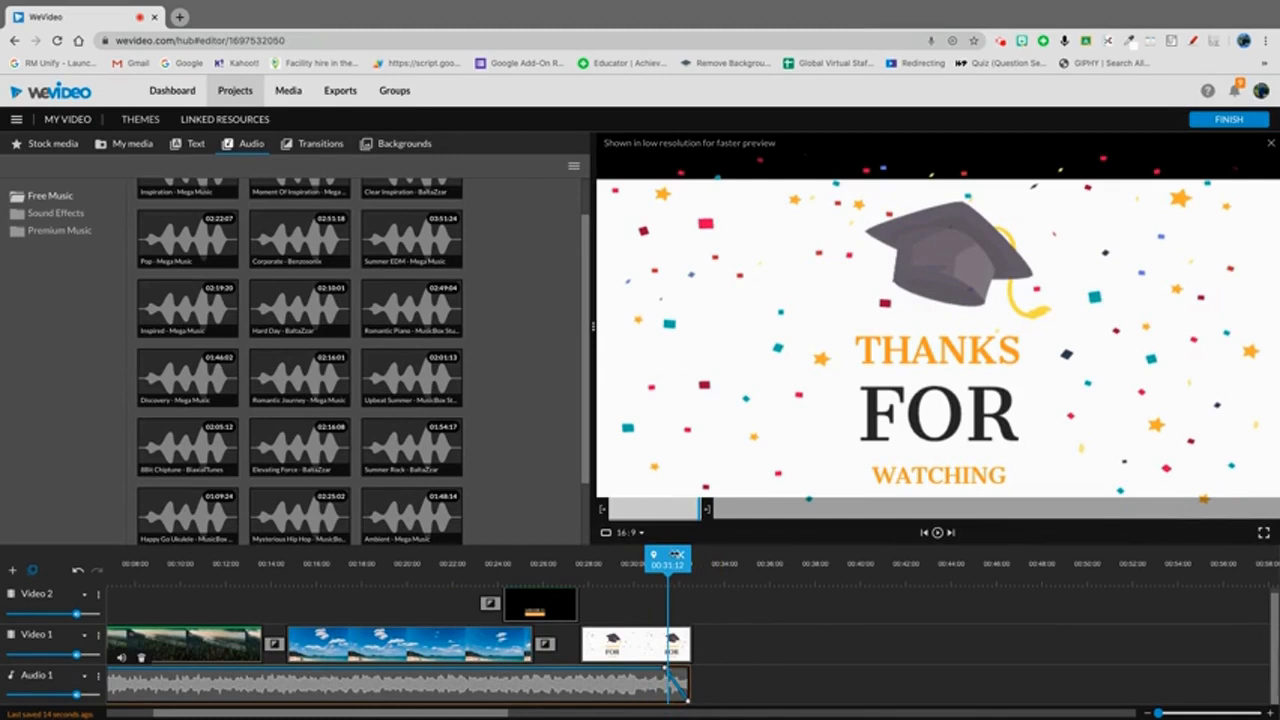
Lengthen the music's fade-in to a little over one second and play the video from the start
{"action": "key", "text": "Home"}
{"action": "left_click", "coordinate": [68, 625]}
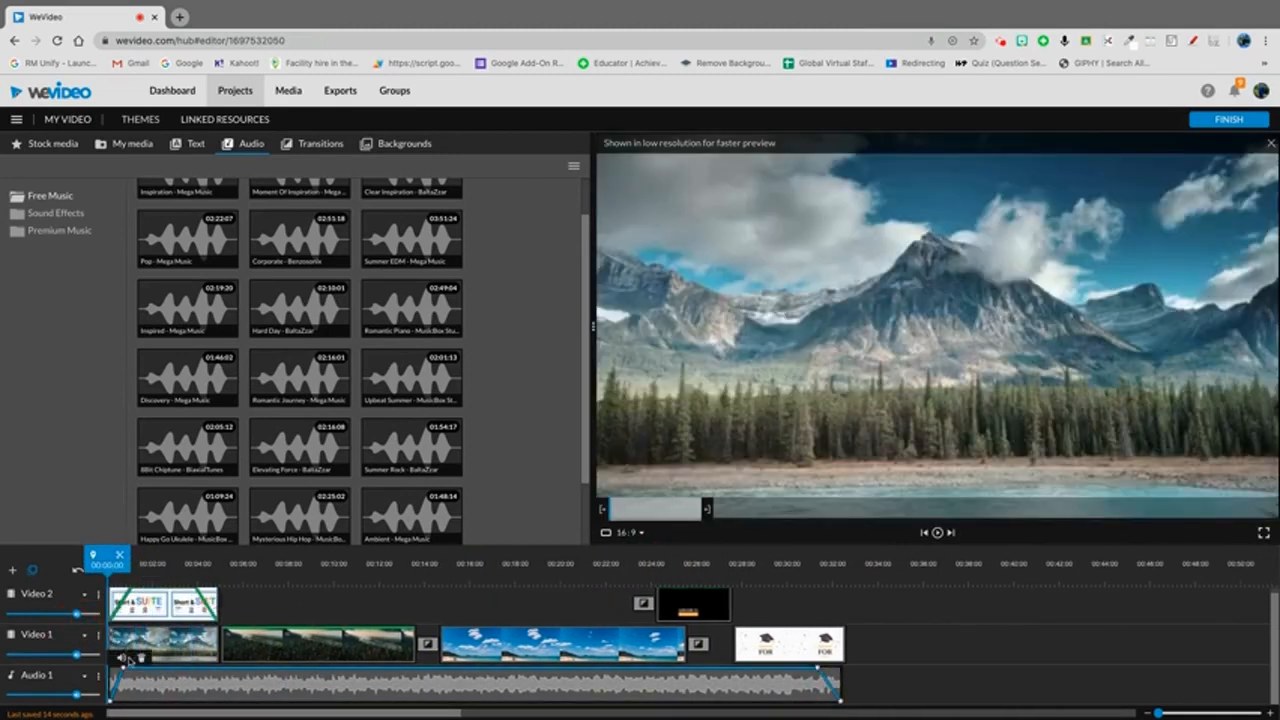
{"action": "left_click_drag", "start_coordinate": [116, 670], "coordinate": [140, 672]}
{"action": "mouse_move", "coordinate": [112, 702]}
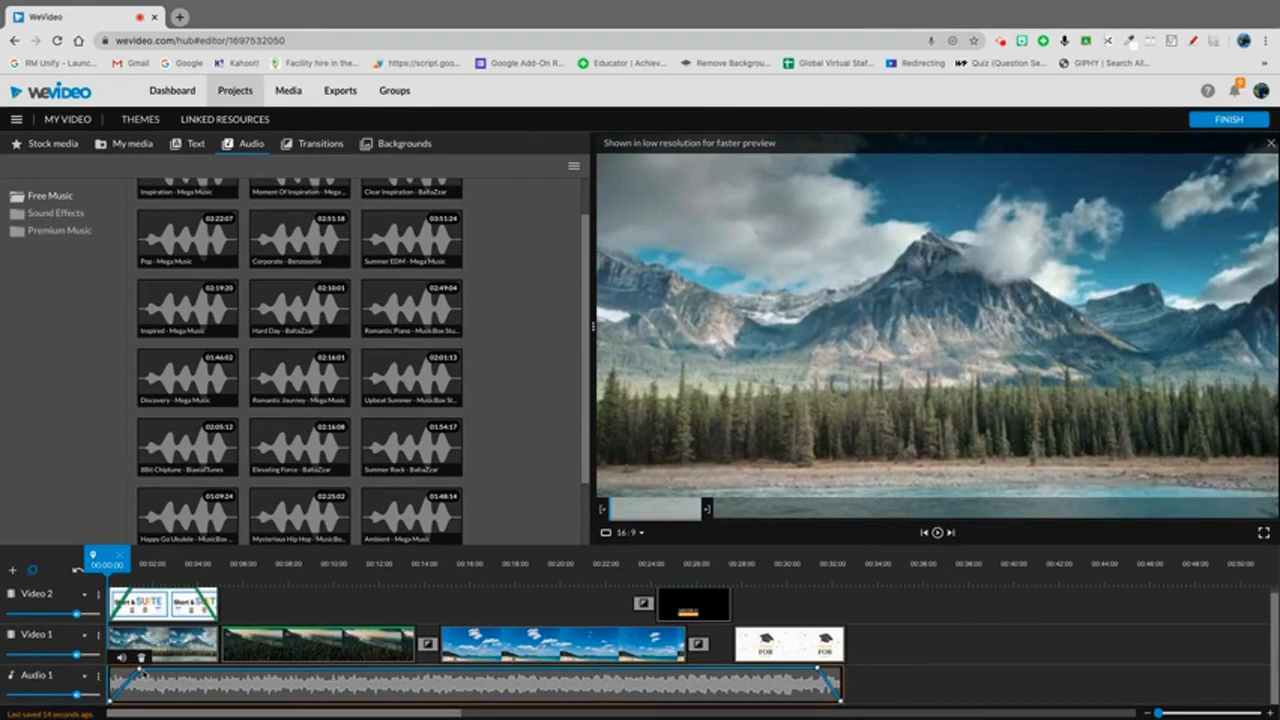
{"action": "key", "text": "space"}
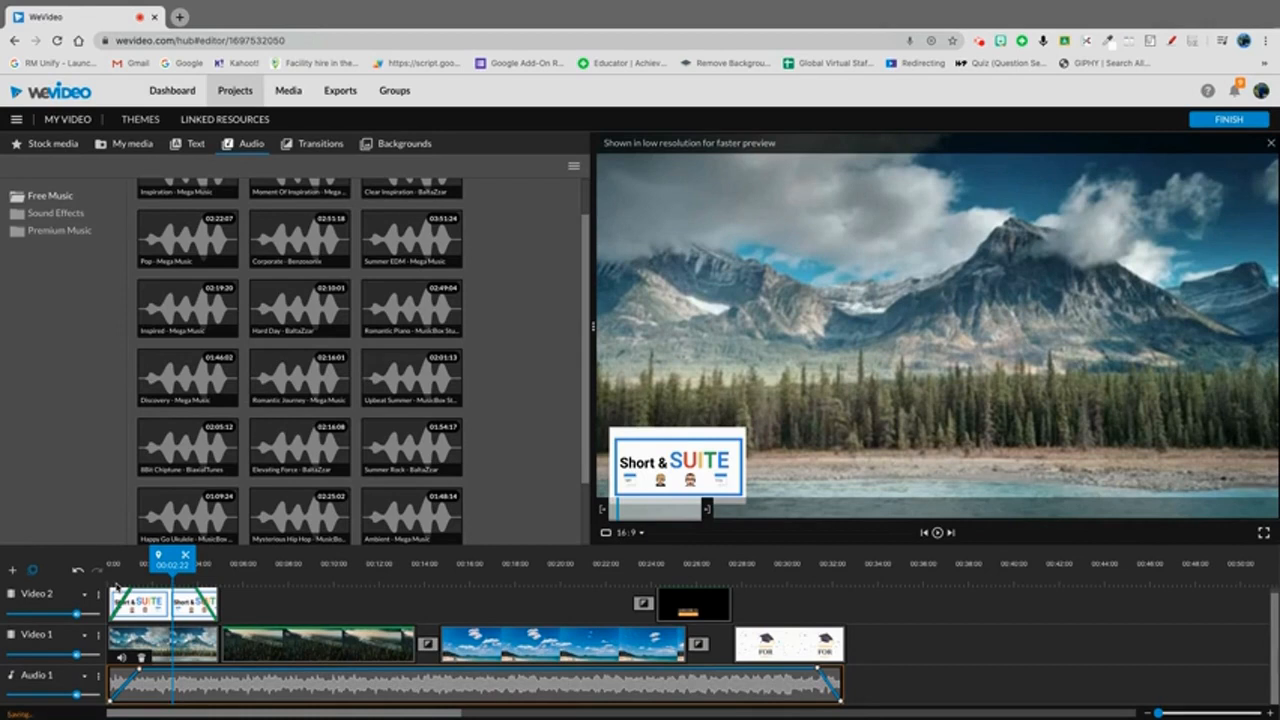
Place the playhead at 00:04:20, just before the second clip on Video 1 begins
{"action": "left_click_drag", "start_coordinate": [172, 562], "coordinate": [218, 563]}
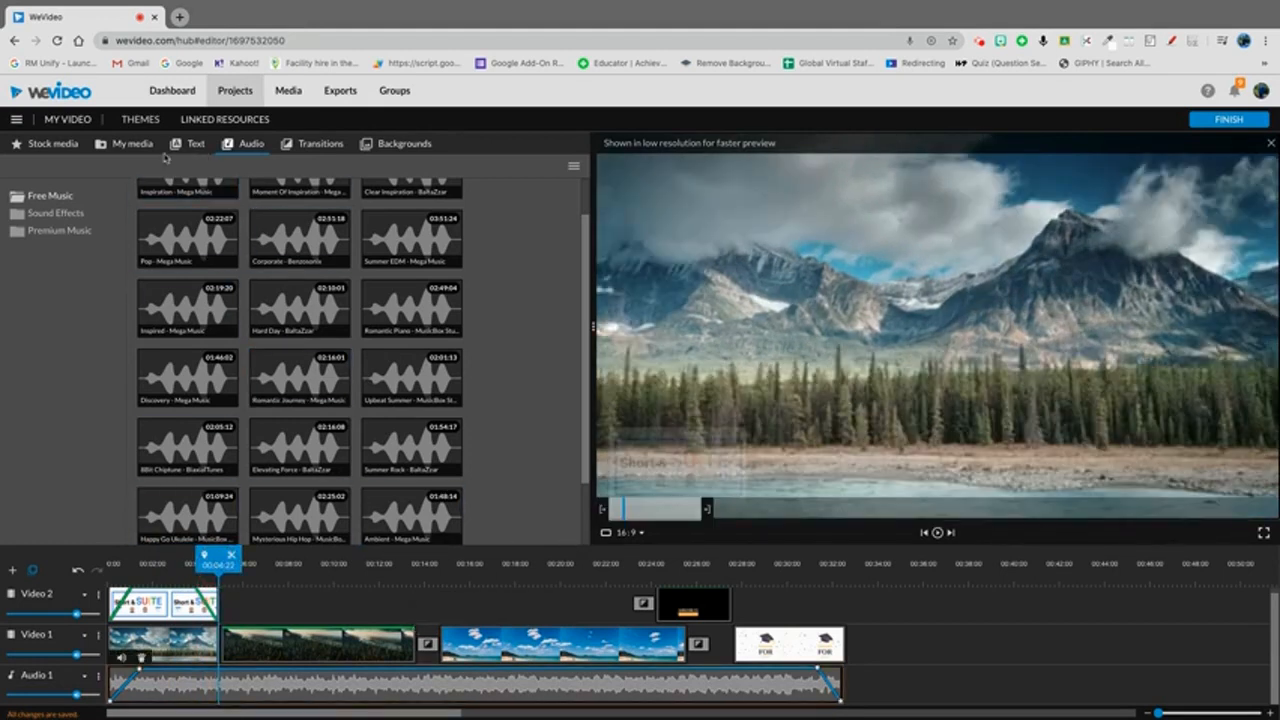
{"action": "left_click_drag", "start_coordinate": [220, 566], "coordinate": [228, 566]}
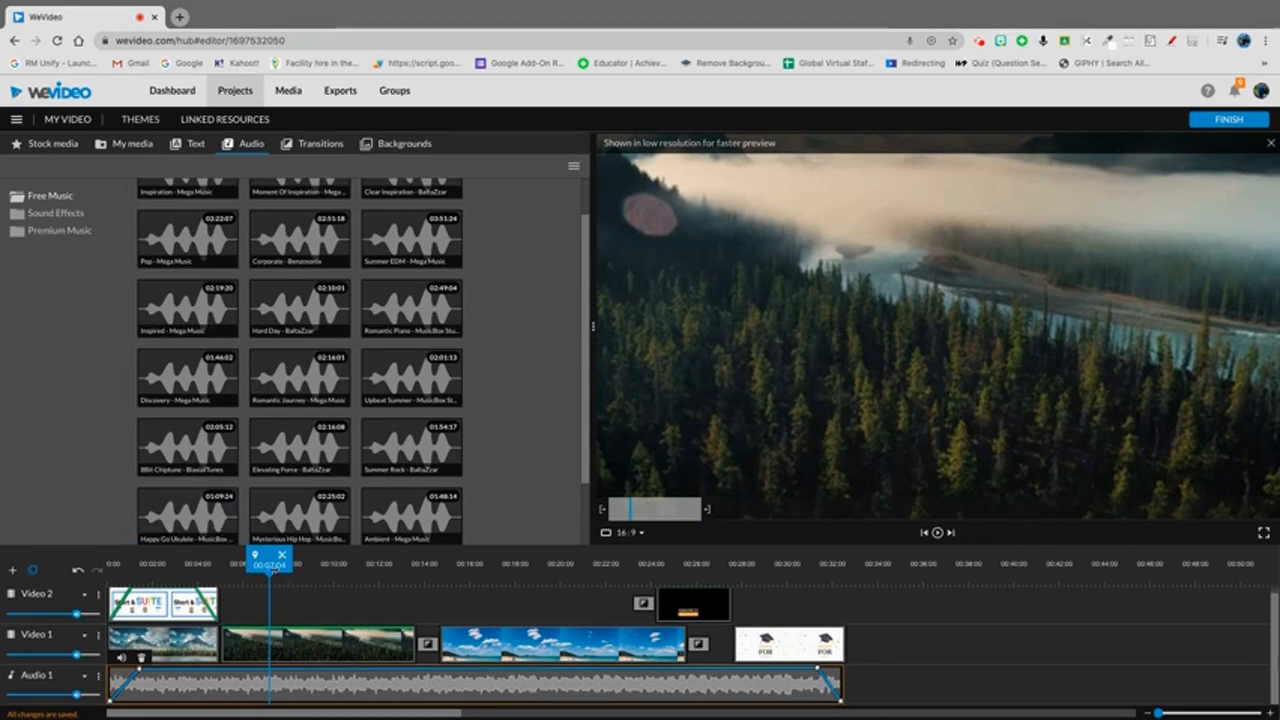
{"action": "left_click", "coordinate": [252, 576]}
{"action": "left_click_drag", "start_coordinate": [252, 576], "coordinate": [216, 572]}
With the Short & Suite media folder open, record about 16 seconds of narration and add it to the timeline at the playhead
{"action": "left_click", "coordinate": [135, 148]}
{"action": "left_click", "coordinate": [188, 218]}
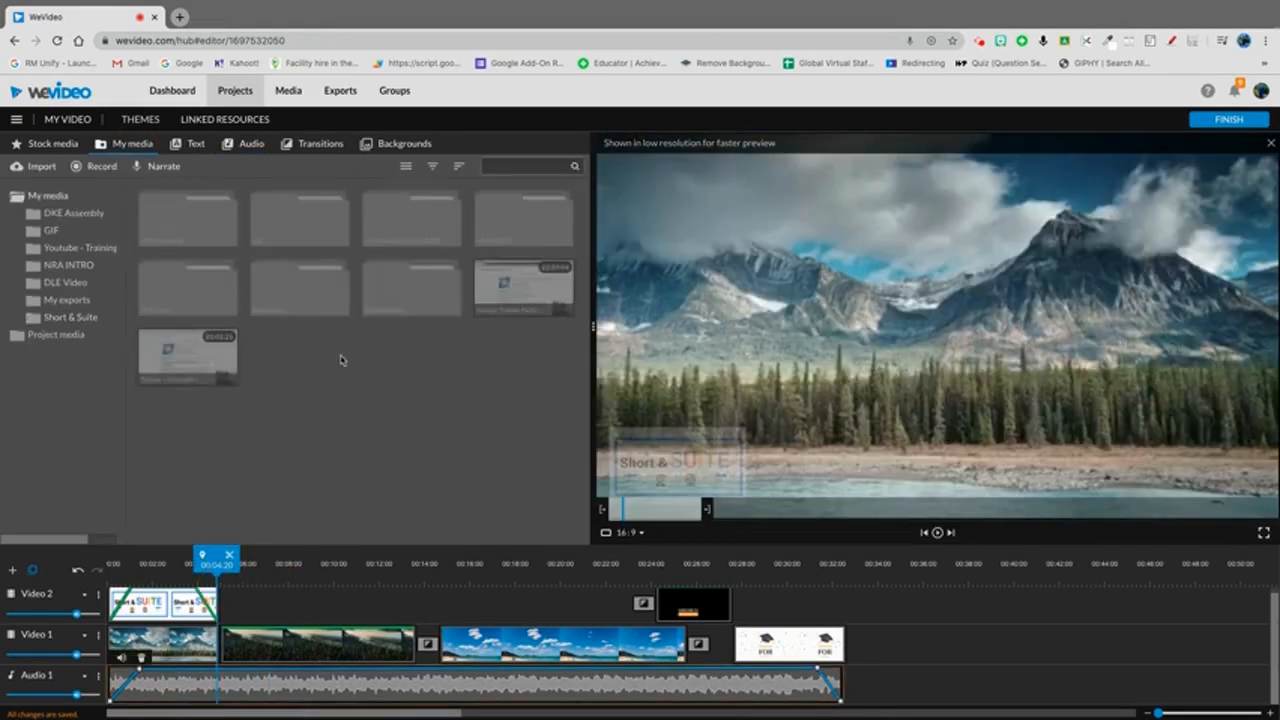
{"action": "left_click", "coordinate": [406, 297]}
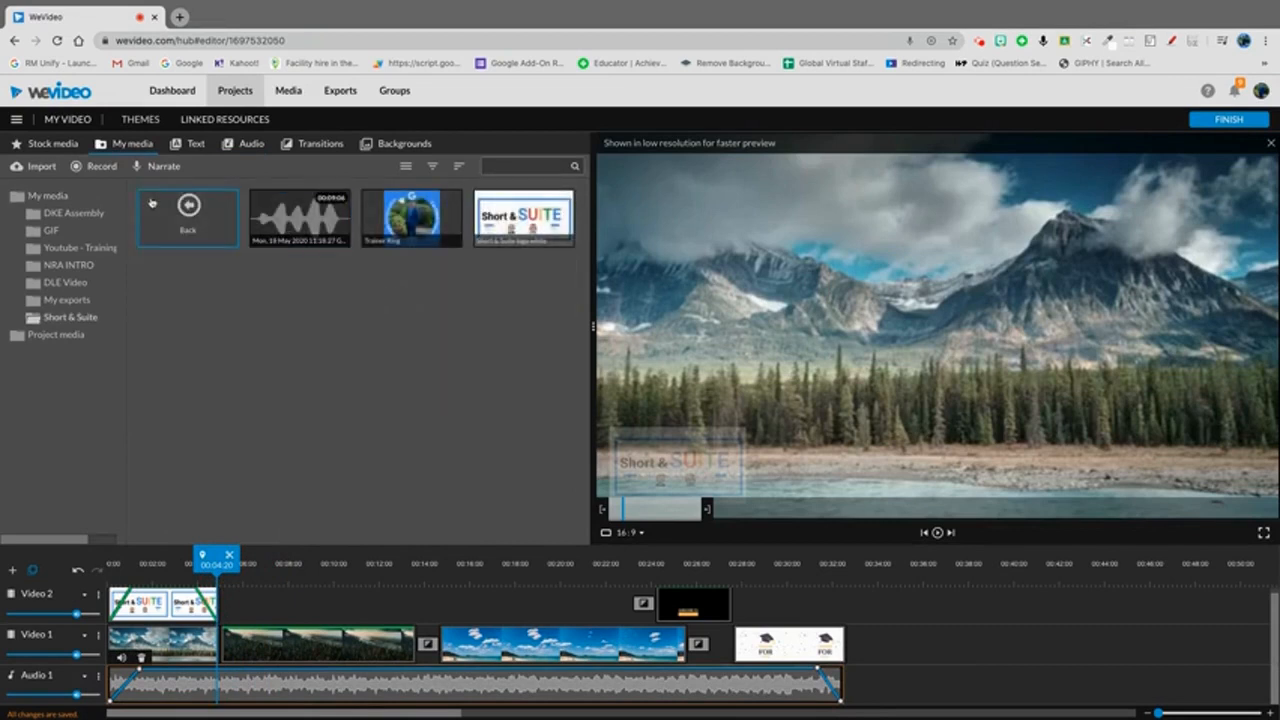
{"action": "left_click", "coordinate": [155, 167]}
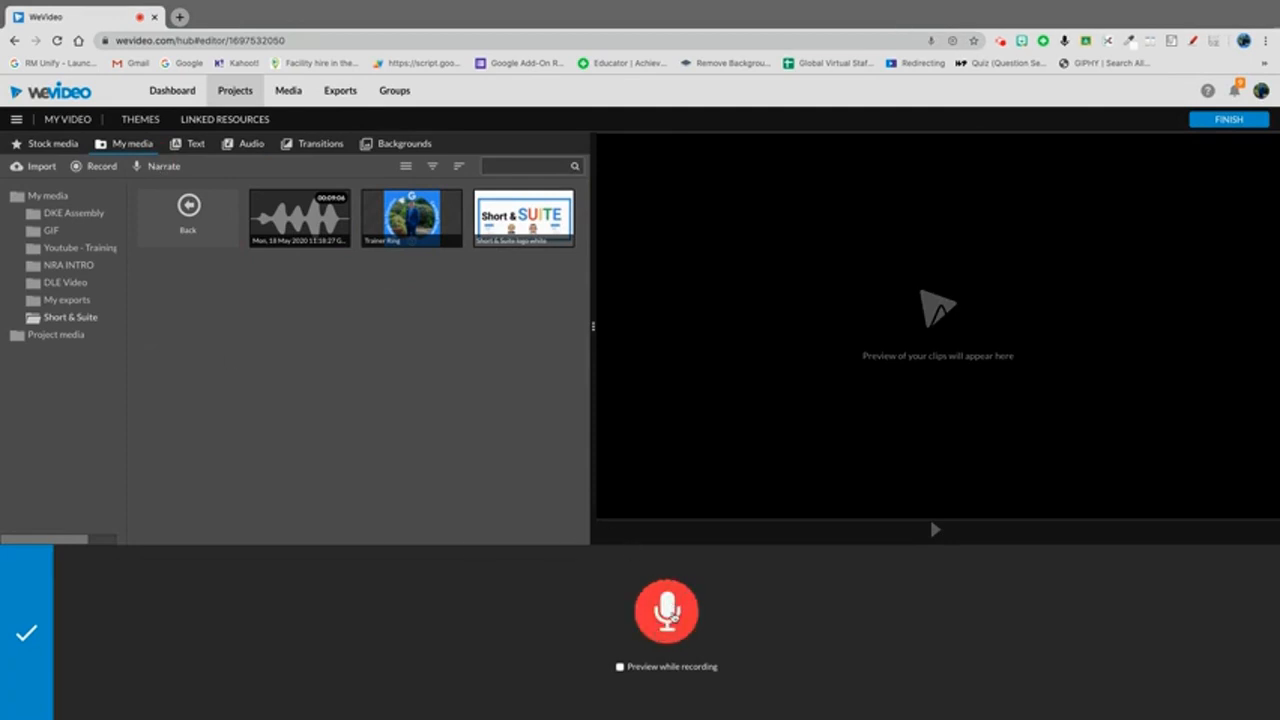
{"action": "left_click", "coordinate": [668, 612]}
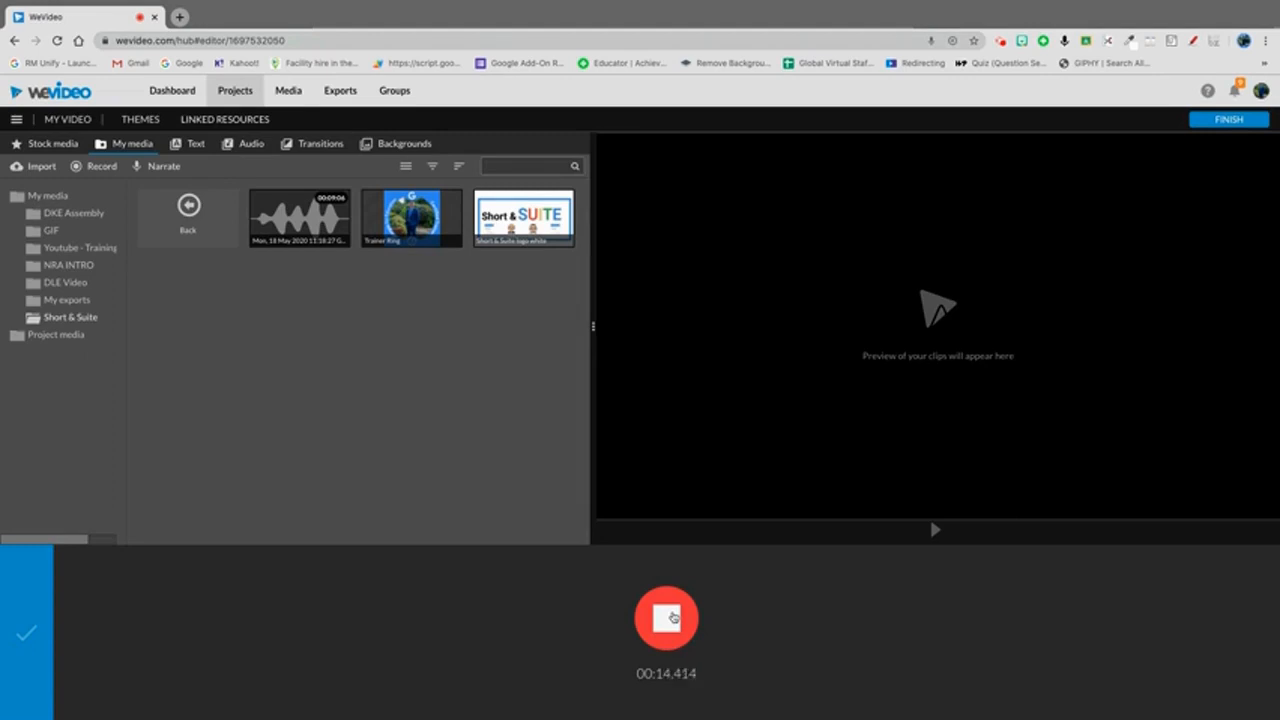
{"action": "left_click", "coordinate": [667, 617]}
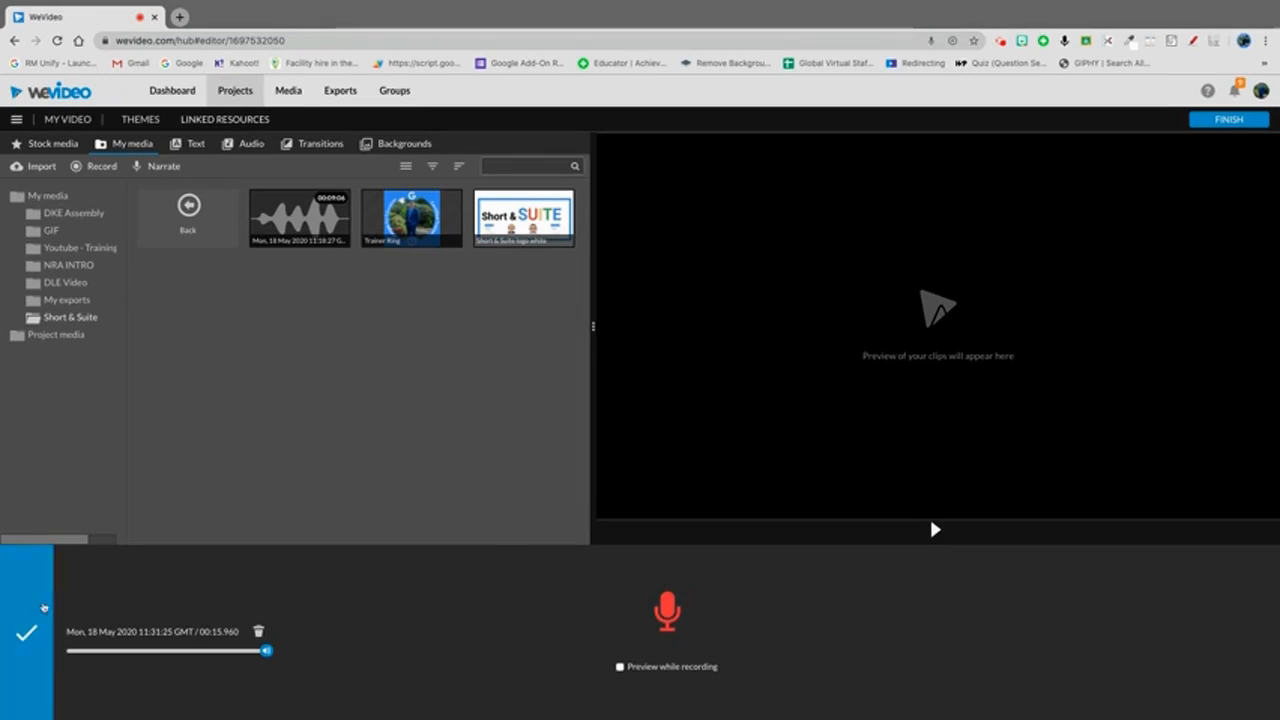
{"action": "left_click", "coordinate": [28, 625]}
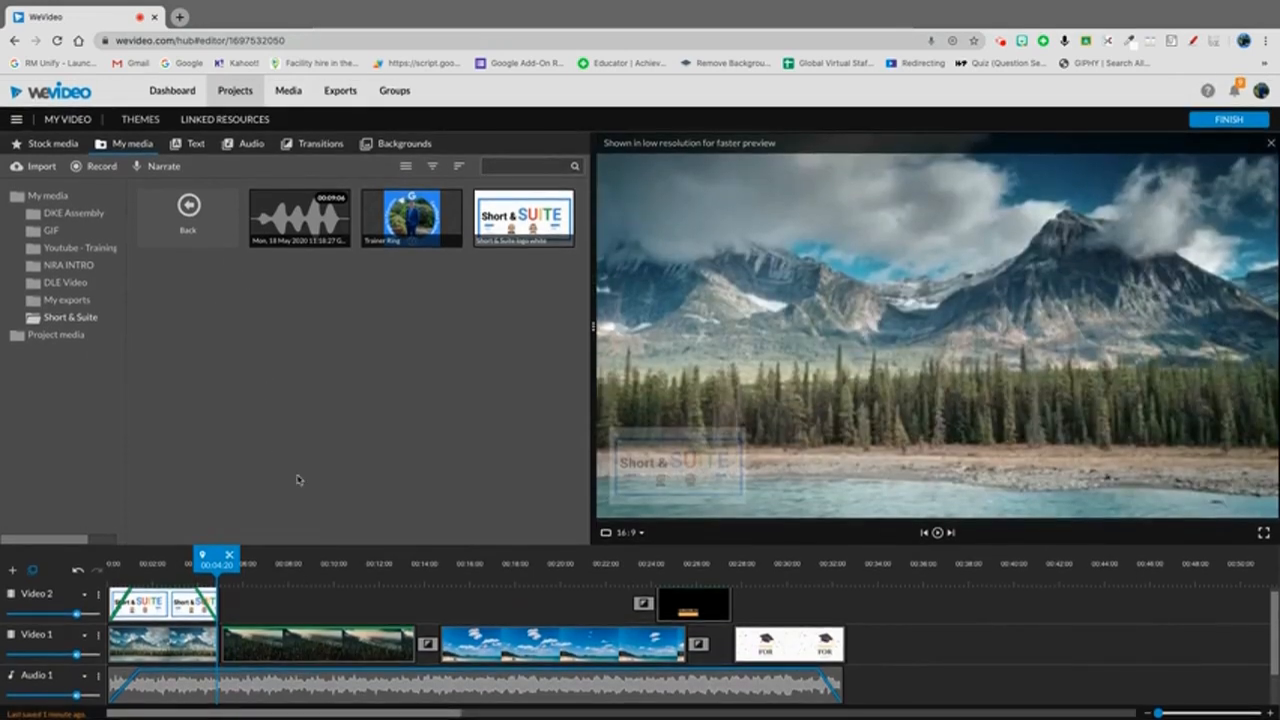
{"action": "left_click_drag", "start_coordinate": [1273, 596], "coordinate": [1268, 680]}
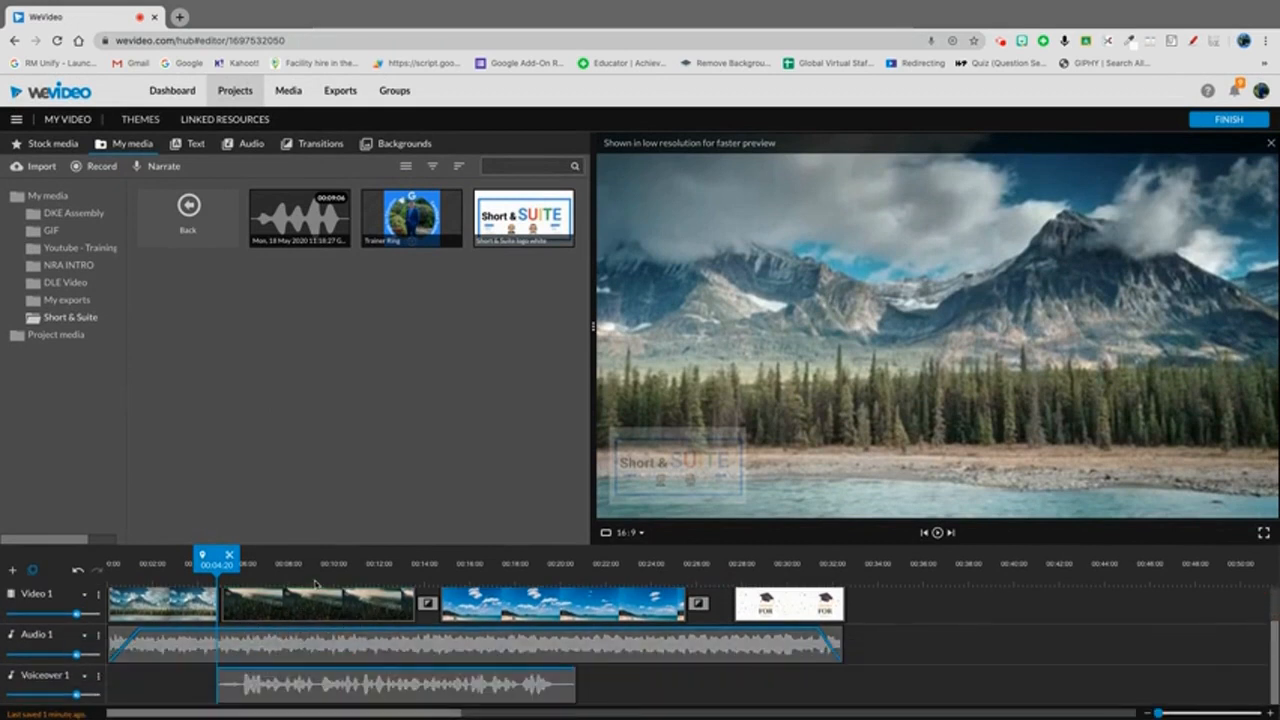
Move the voiceover to the start of the second clip, split it at 00:06:02 and delete the short leading piece
{"action": "left_click_drag", "start_coordinate": [232, 685], "coordinate": [234, 684]}
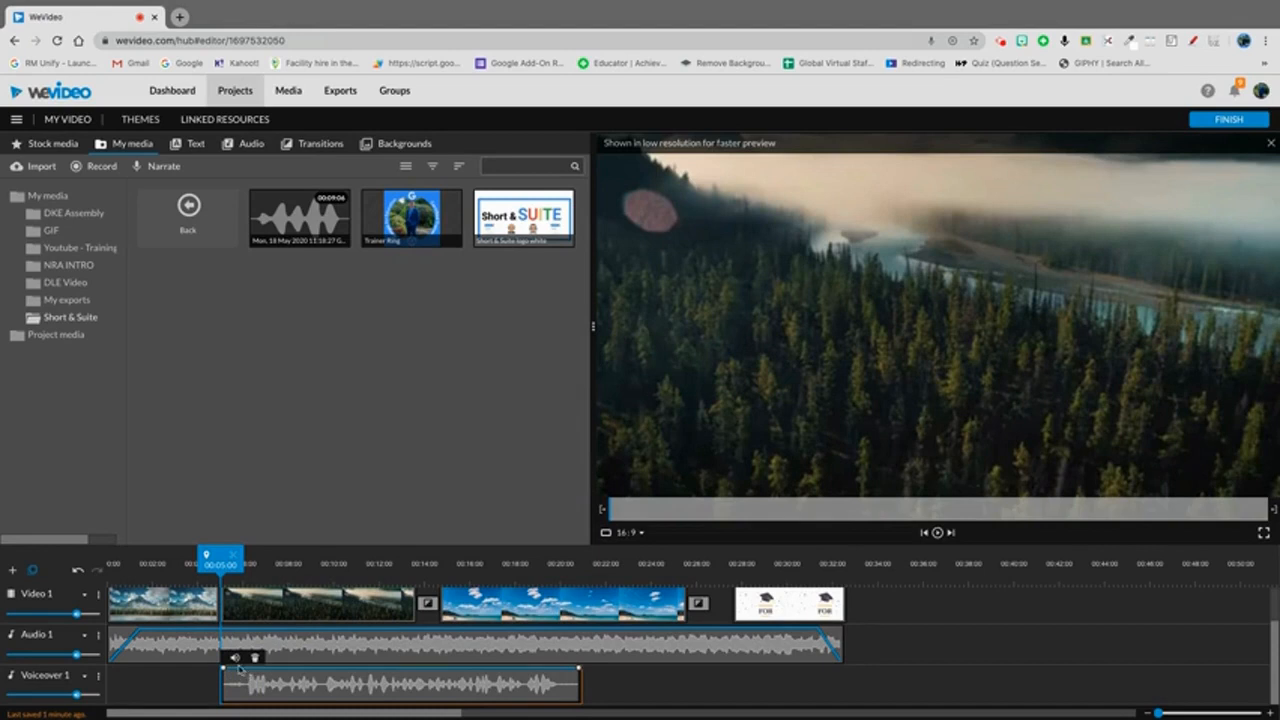
{"action": "left_click_drag", "start_coordinate": [226, 568], "coordinate": [244, 565]}
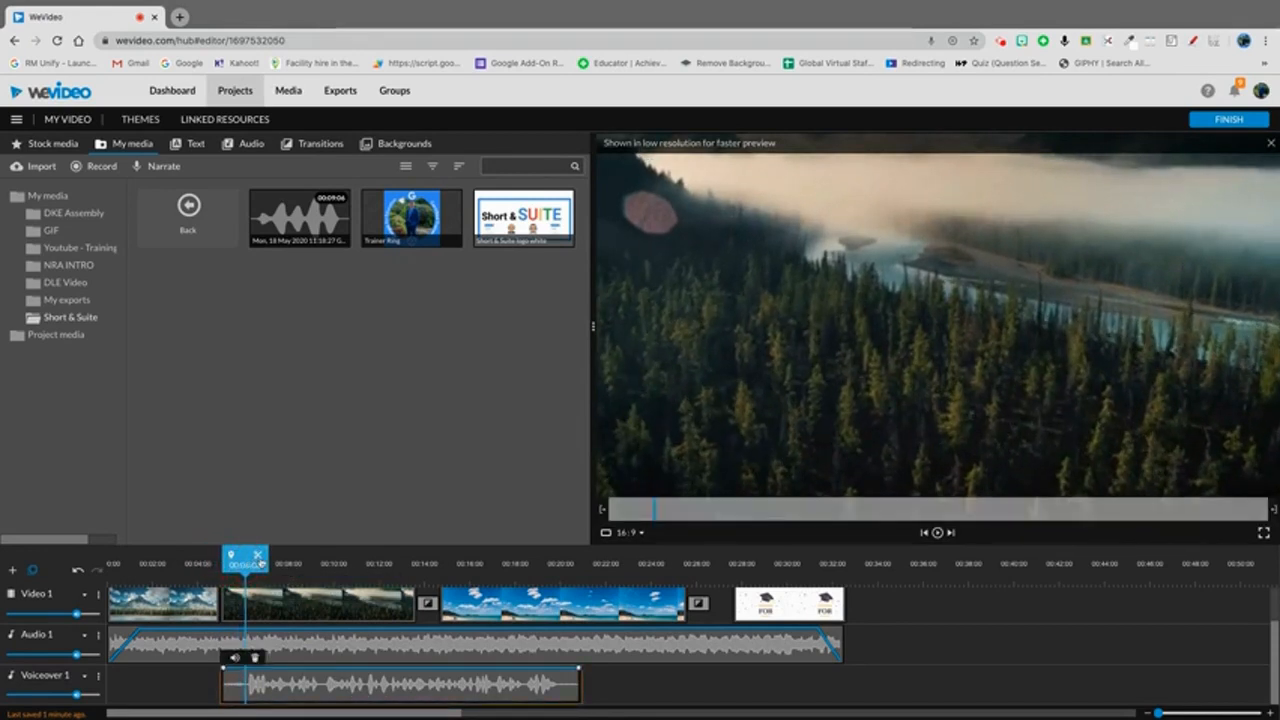
{"action": "left_click", "coordinate": [258, 556]}
{"action": "left_click", "coordinate": [236, 690]}
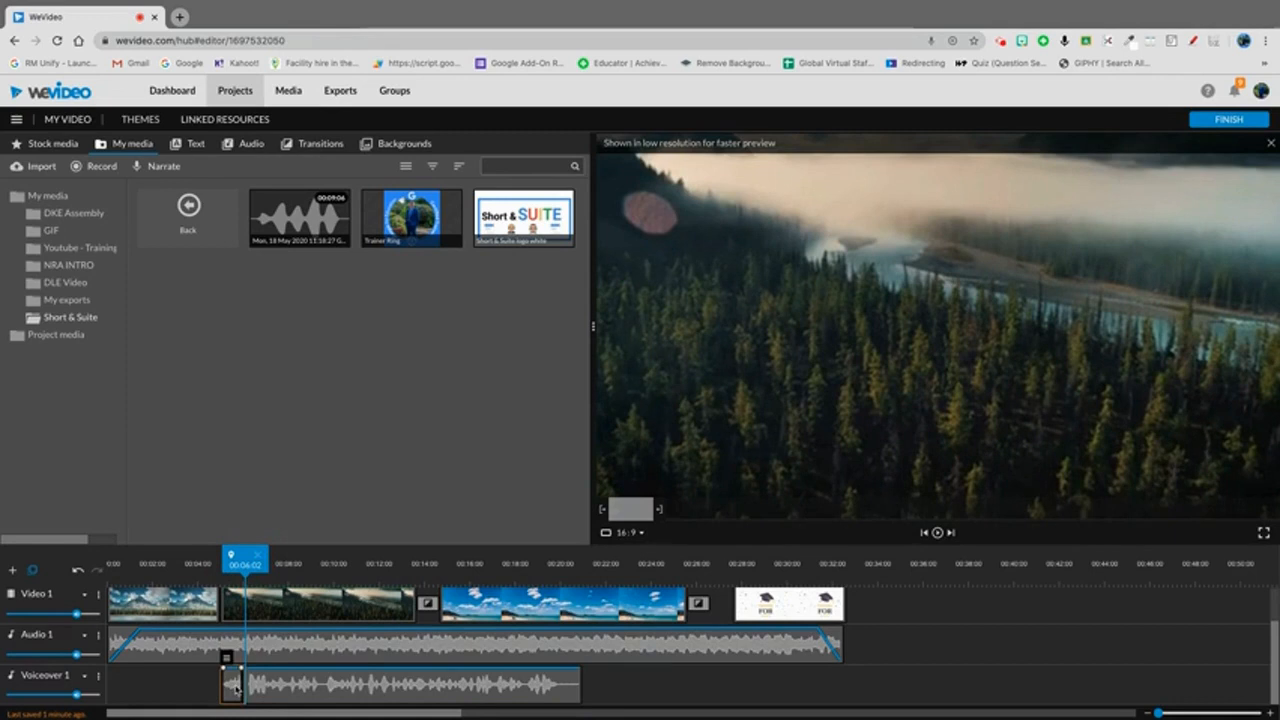
{"action": "key", "text": "Delete"}
Split the tracks near the voiceover's end, just before 00:20, and fit the voiceover under the second clip on Video 1
{"action": "left_click_drag", "start_coordinate": [245, 560], "coordinate": [563, 600]}
{"action": "left_click", "coordinate": [570, 555]}
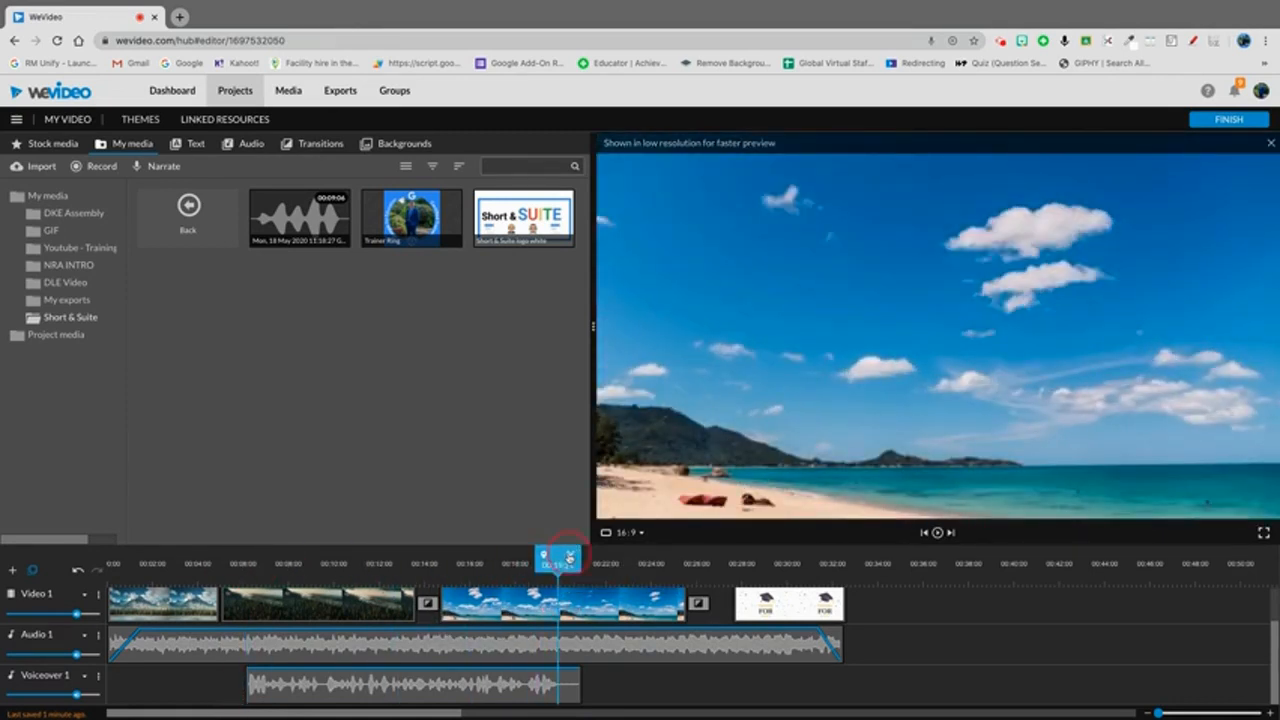
{"action": "left_click_drag", "start_coordinate": [479, 687], "coordinate": [415, 684]}
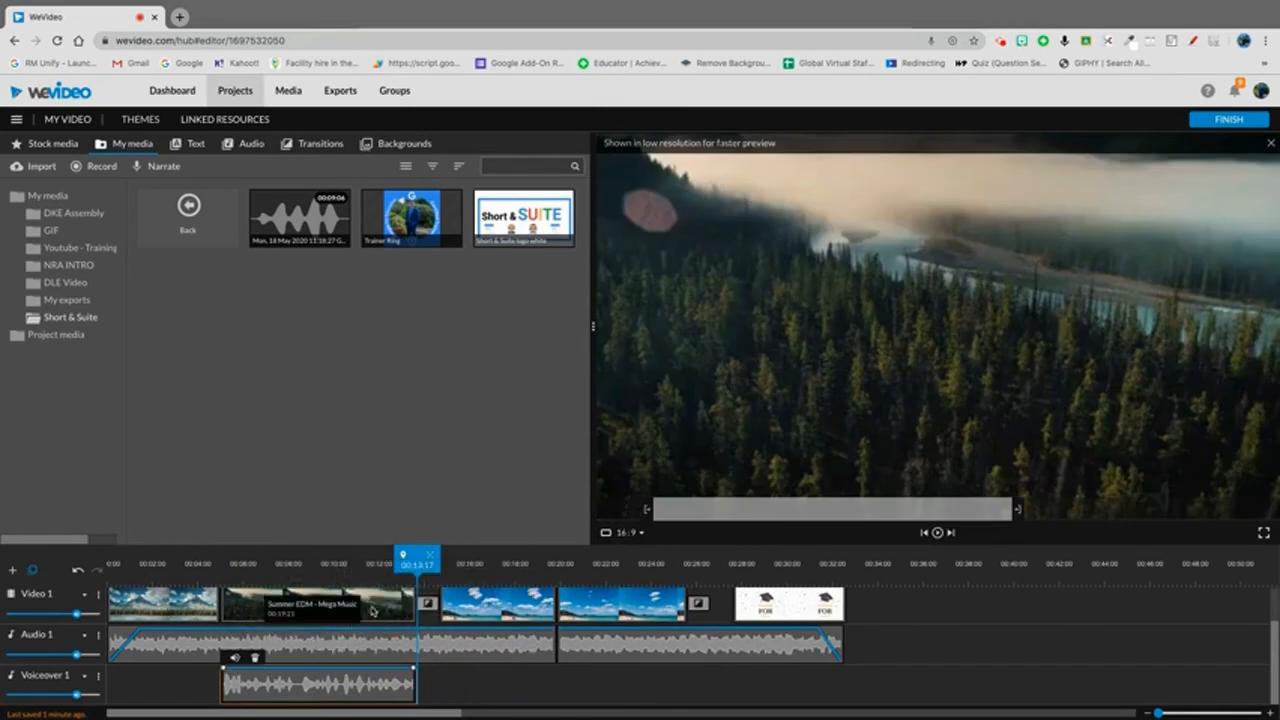
Add two volume keyframes to the Audio 1 music where the voiceover starts, keeping one at 100% and lowering the other to near silence
{"action": "left_click_drag", "start_coordinate": [417, 560], "coordinate": [203, 590]}
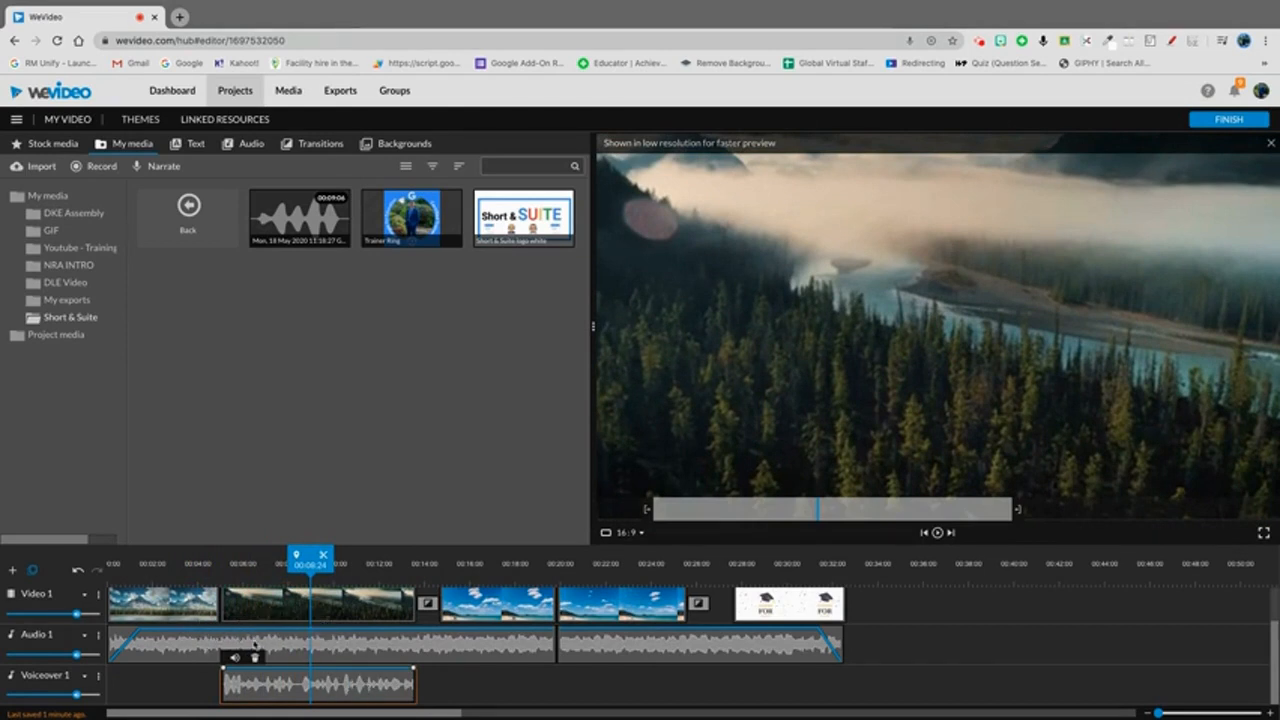
{"action": "left_click", "coordinate": [188, 643]}
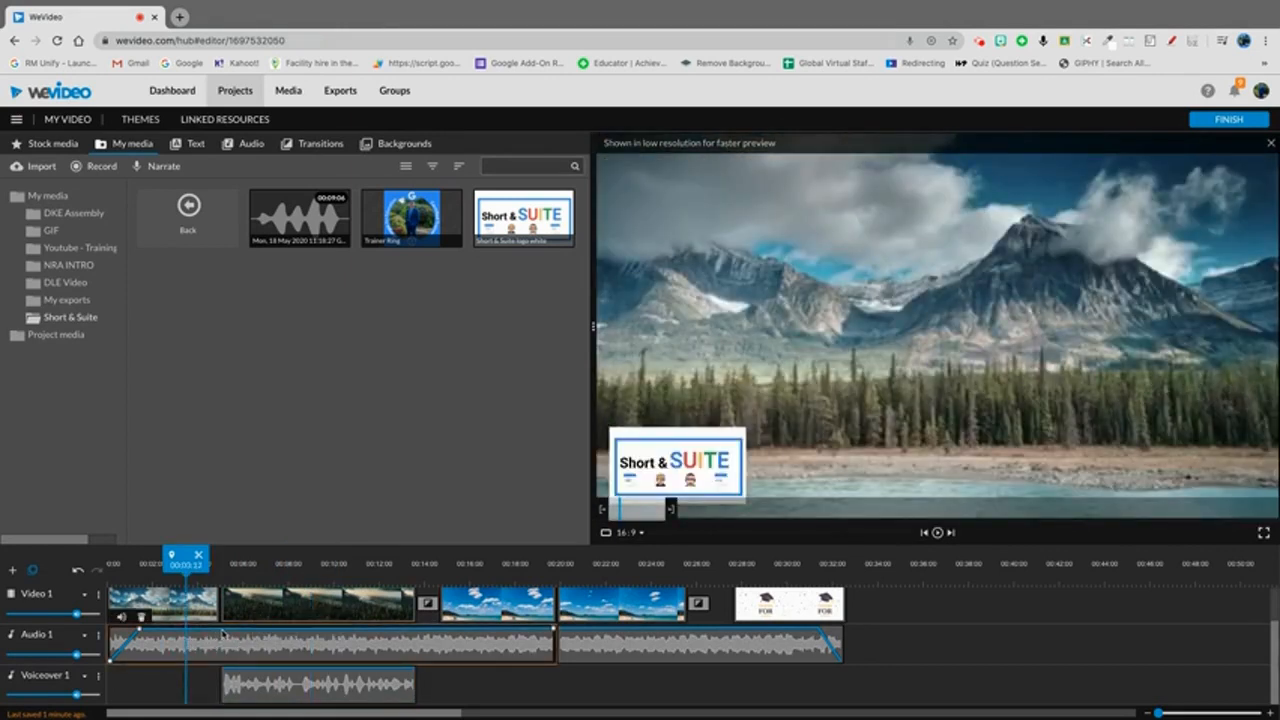
{"action": "left_click", "coordinate": [222, 631]}
{"action": "mouse_move", "coordinate": [221, 642]}
{"action": "left_mouse_down"}
{"action": "mouse_move", "coordinate": [226, 688]}
{"action": "mouse_move", "coordinate": [221, 631]}
{"action": "left_mouse_up"}
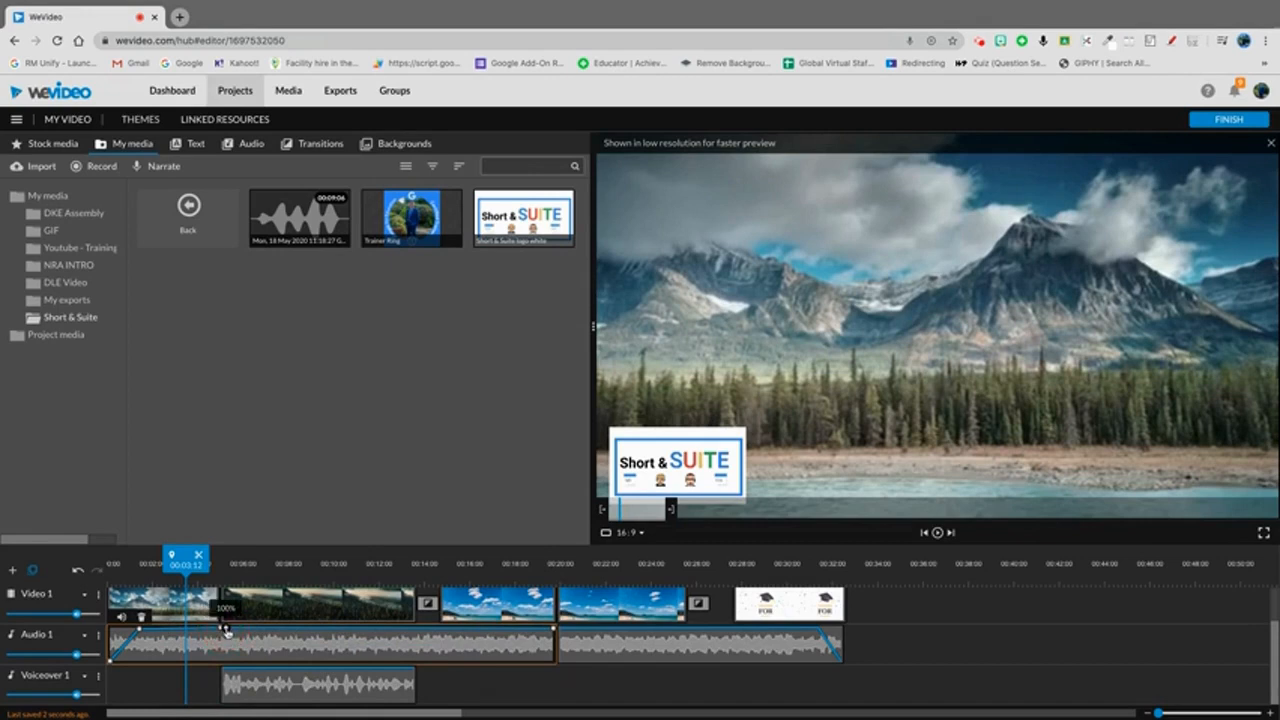
{"action": "left_click_drag", "start_coordinate": [226, 630], "coordinate": [223, 659]}
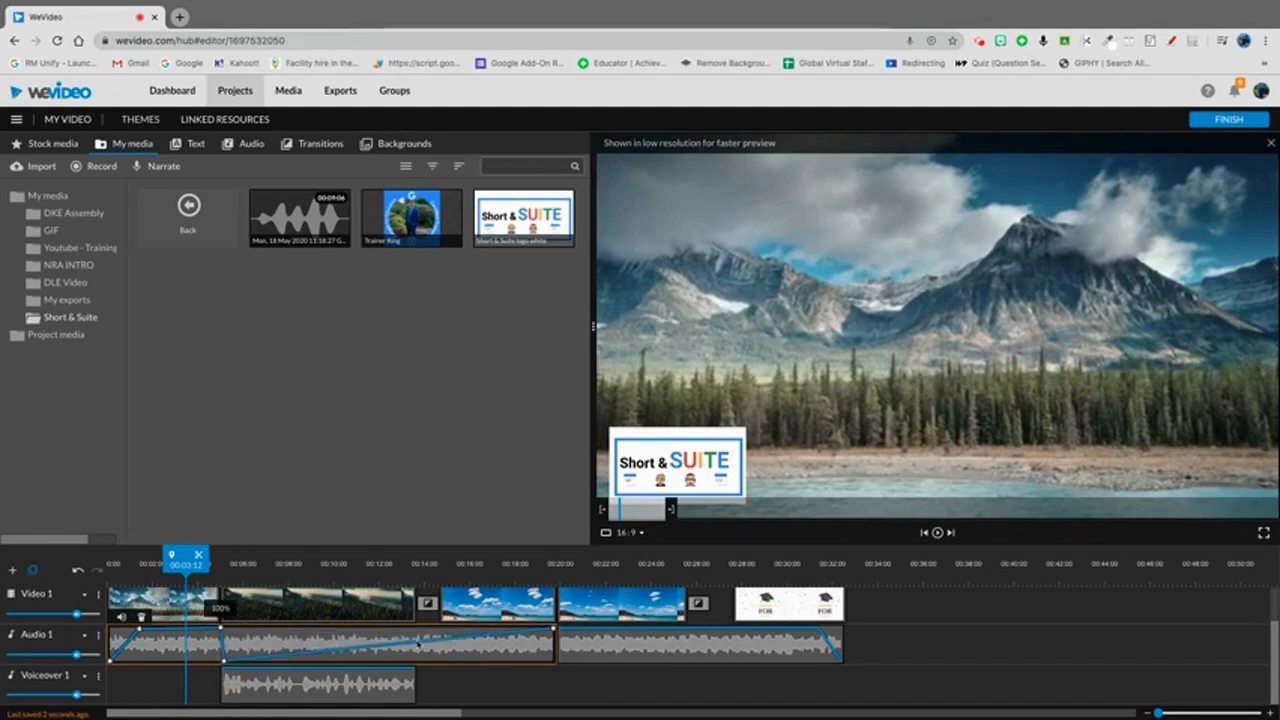
Keep the music's volume near silence beneath the voiceover and restore it to full level where the voiceover ends
{"action": "mouse_move", "coordinate": [419, 641]}
{"action": "left_mouse_down"}
{"action": "mouse_move", "coordinate": [409, 610]}
{"action": "mouse_move", "coordinate": [413, 662]}
{"action": "left_mouse_up"}
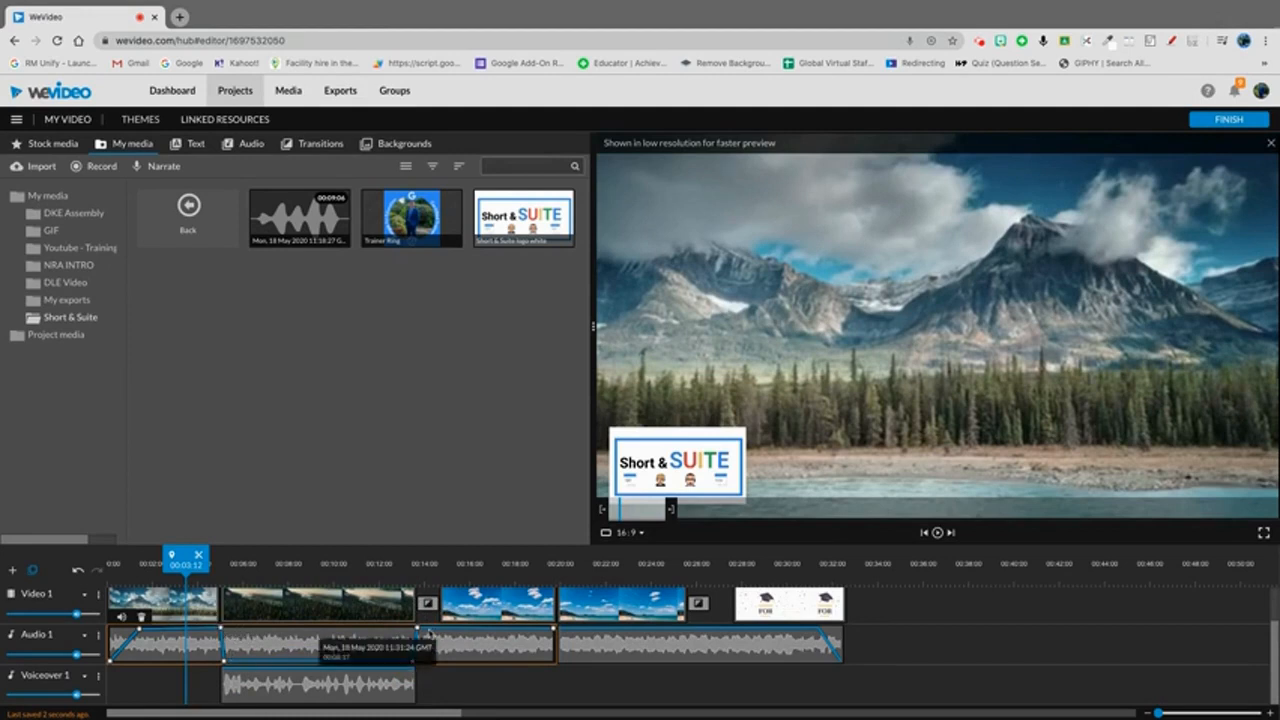
{"action": "left_click_drag", "start_coordinate": [224, 661], "coordinate": [227, 662]}
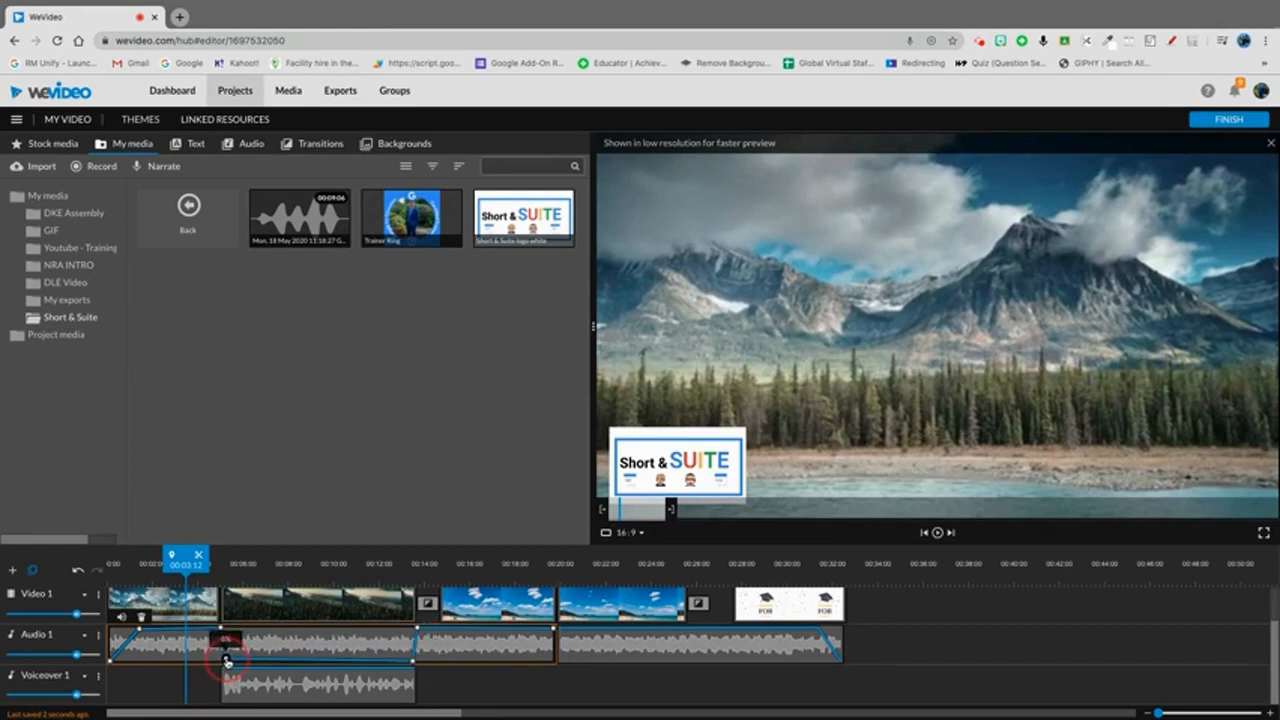
{"action": "left_click_drag", "start_coordinate": [412, 661], "coordinate": [414, 628]}
Lengthen the music's fade-down before the voiceover and its fade-up after it, and play the timeline
{"action": "left_click_drag", "start_coordinate": [221, 630], "coordinate": [212, 629]}
{"action": "left_click", "coordinate": [416, 629]}
{"action": "left_click_drag", "start_coordinate": [420, 632], "coordinate": [437, 629]}
{"action": "mouse_move", "coordinate": [213, 632]}
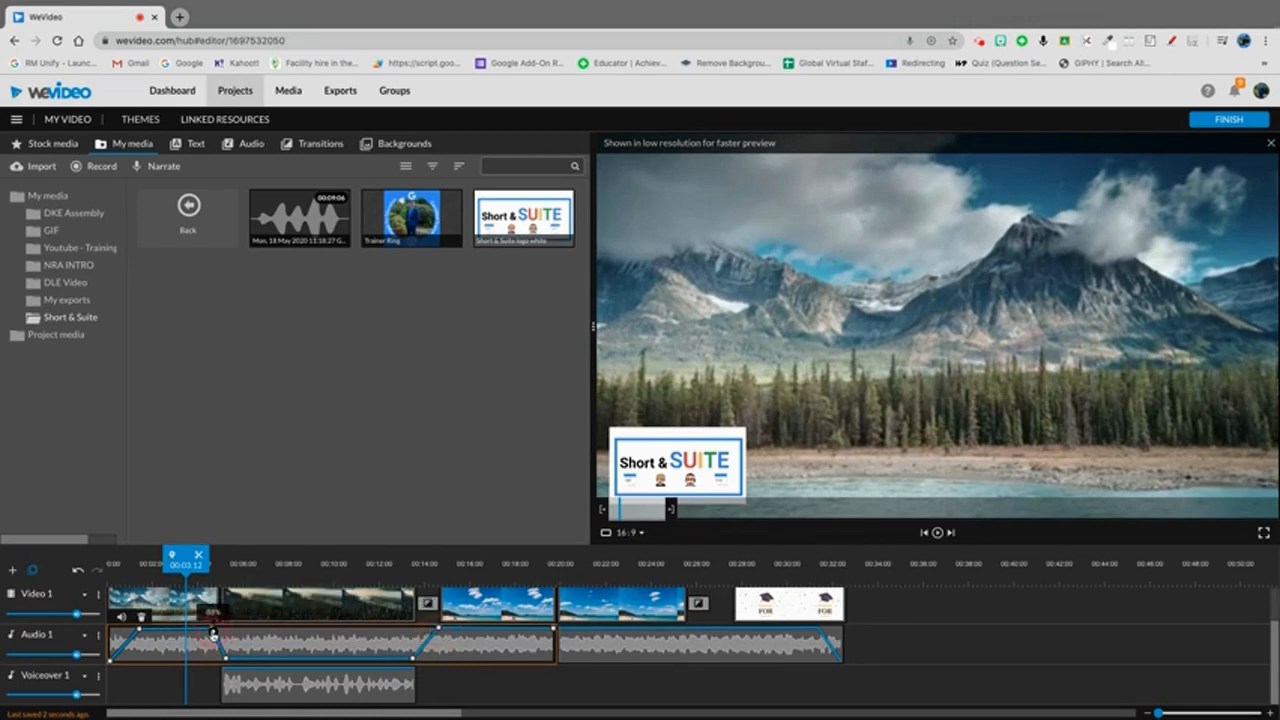
{"action": "left_click_drag", "start_coordinate": [212, 632], "coordinate": [207, 631]}
{"action": "key", "text": "space"}
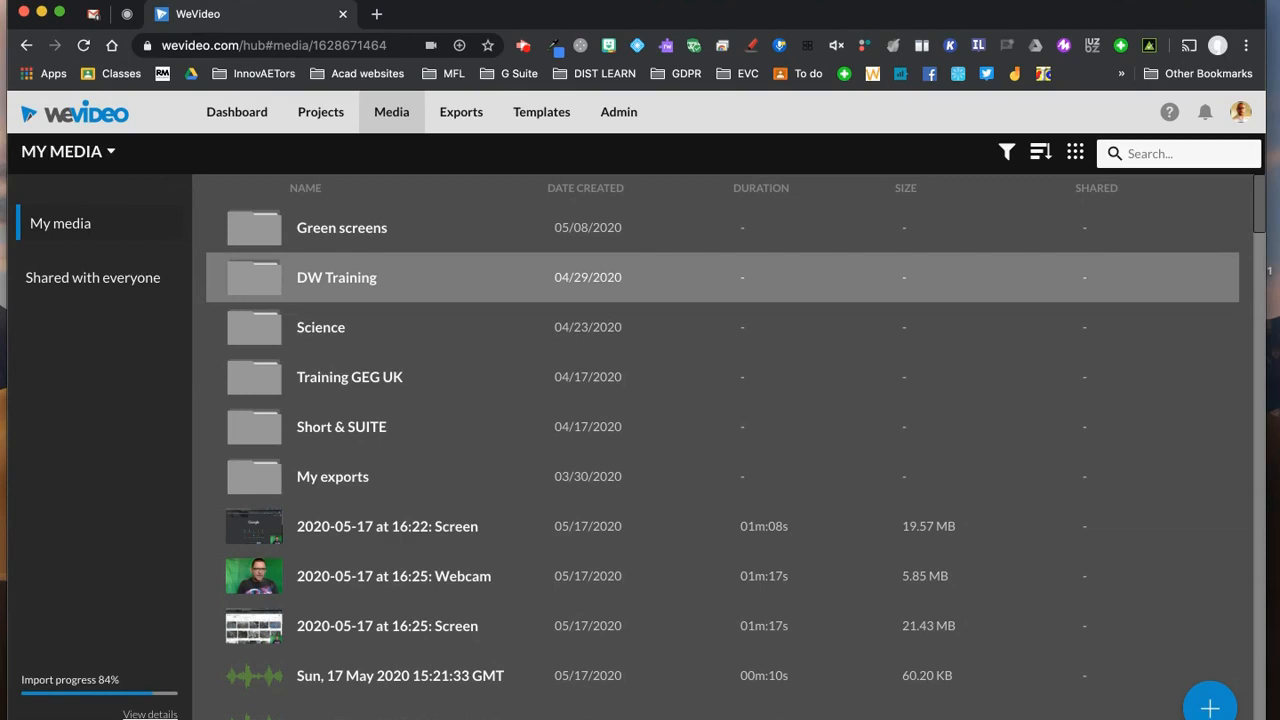
Open the WeVideo 2 demo 1 edit from the Demo project and preview its opening
{"action": "left_click", "coordinate": [320, 111]}
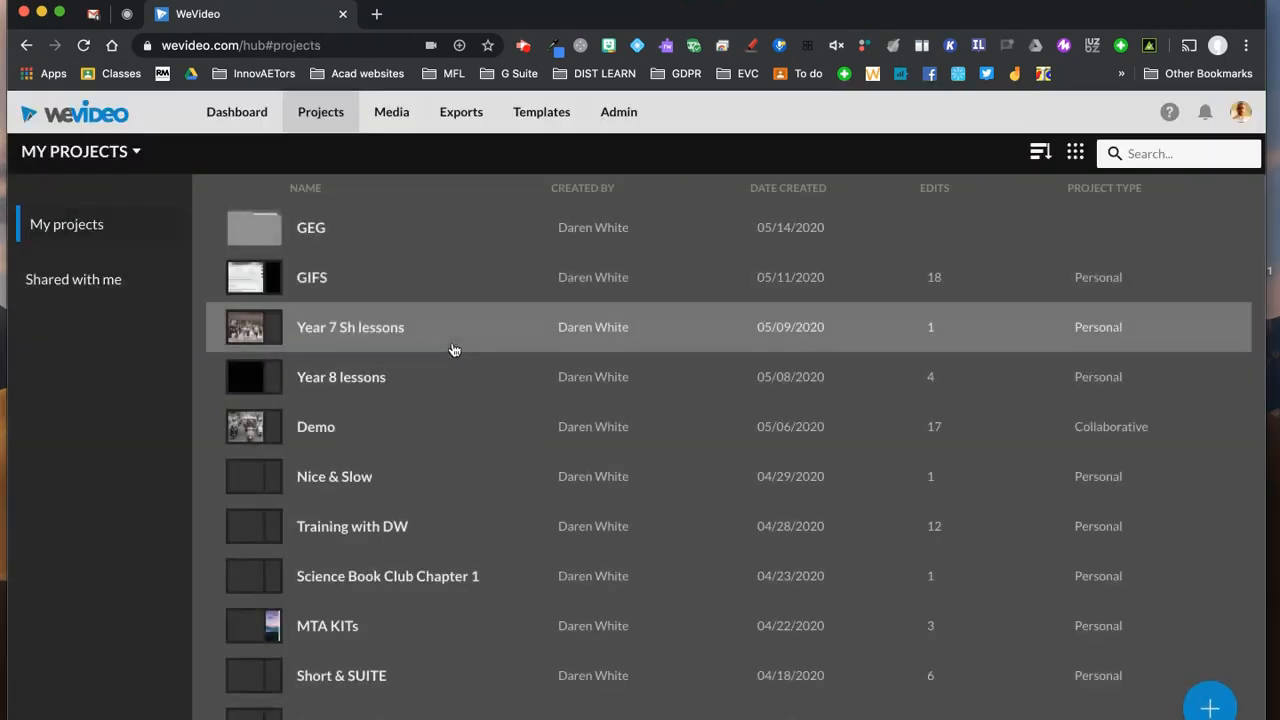
{"action": "left_click", "coordinate": [334, 425]}
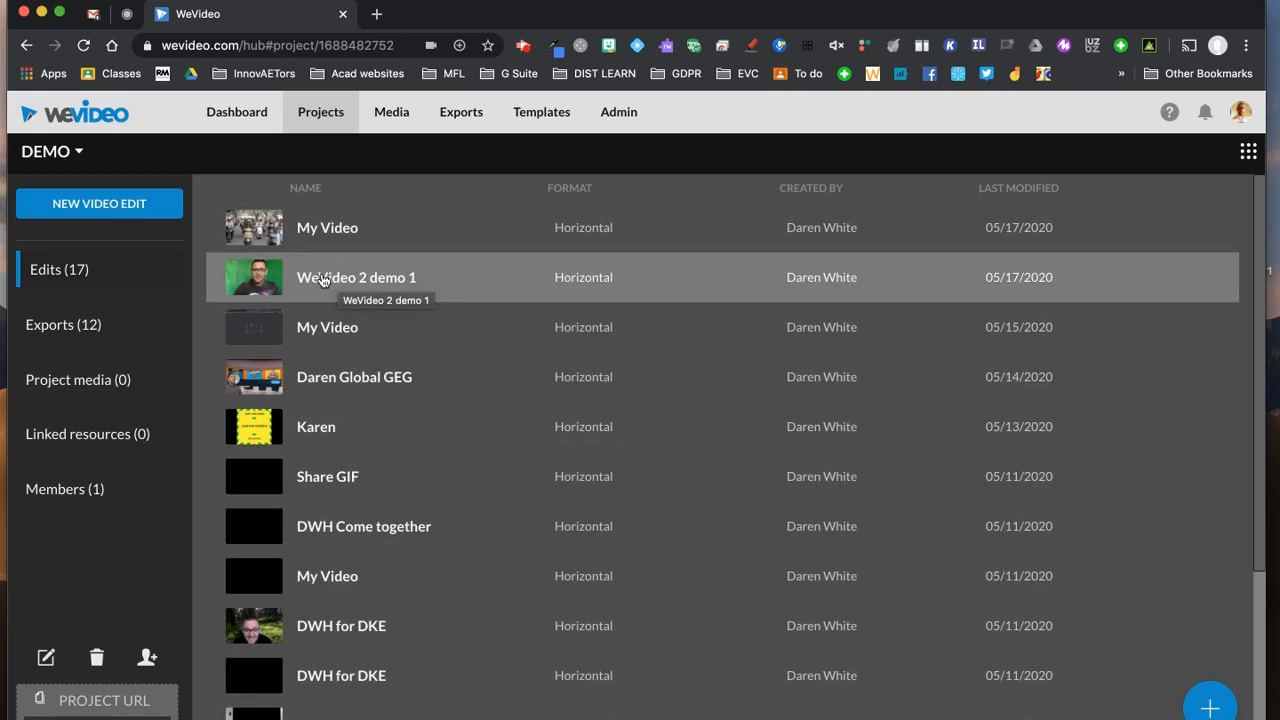
{"action": "left_click", "coordinate": [337, 277]}
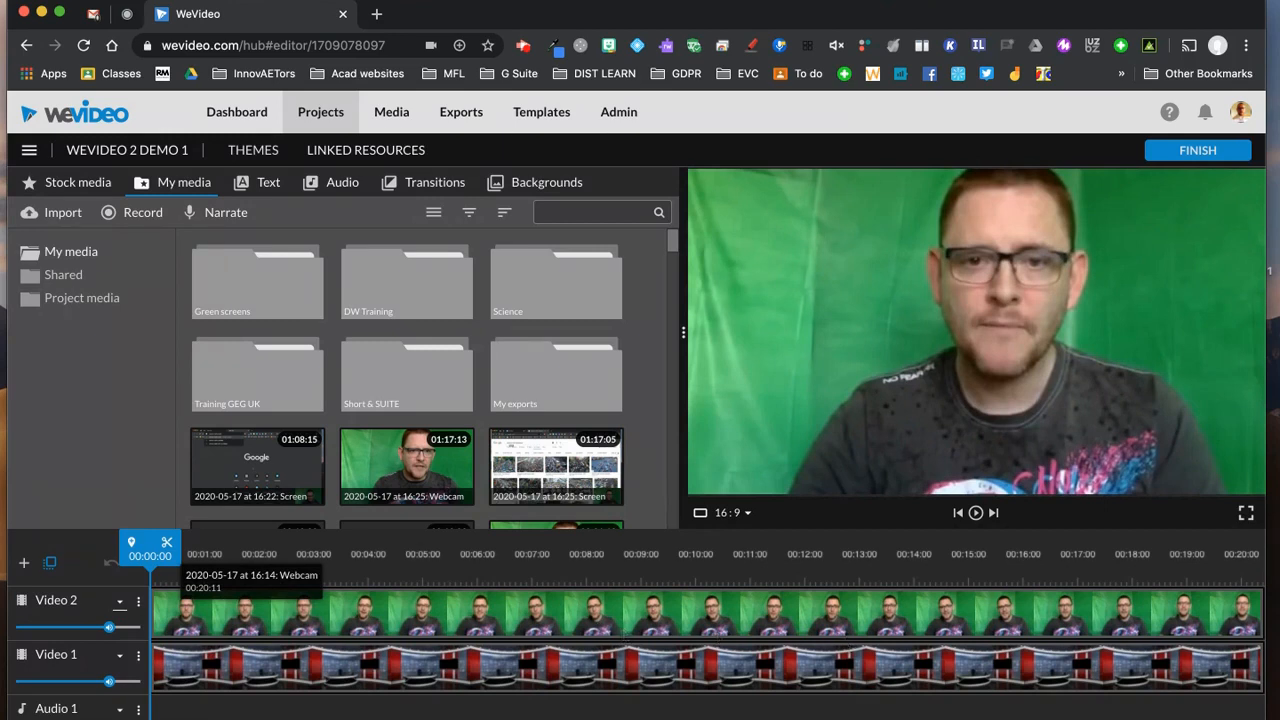
{"action": "left_click", "coordinate": [976, 514]}
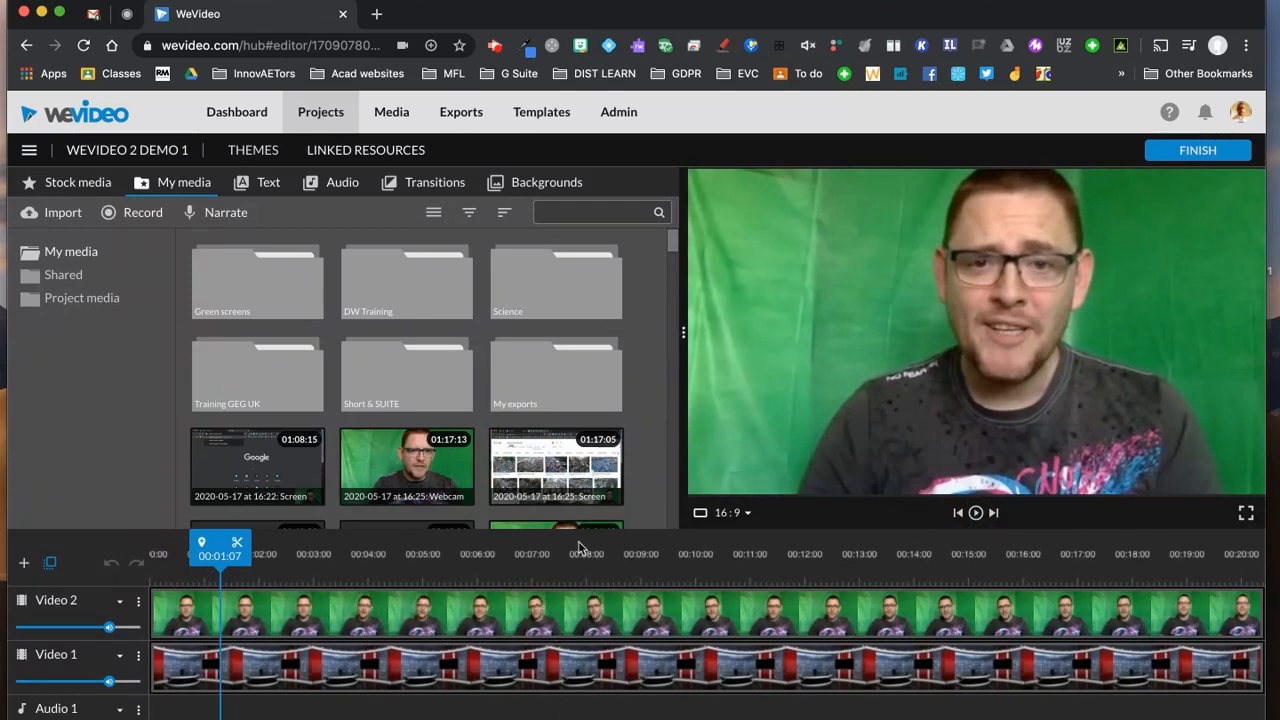
Apply Color Keying to the webcam clip on Video 2, picking the green background (#41a858) as the color to remove
{"action": "double_click", "coordinate": [328, 609]}
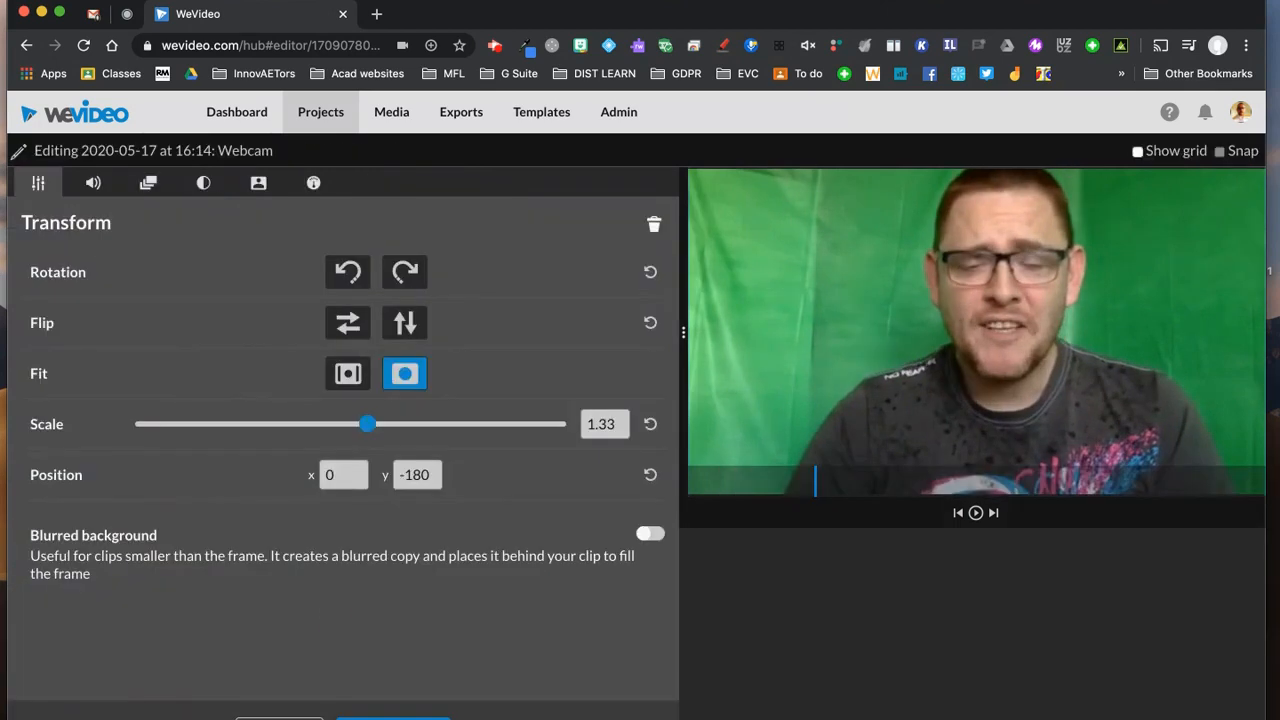
{"action": "left_click", "coordinate": [40, 187]}
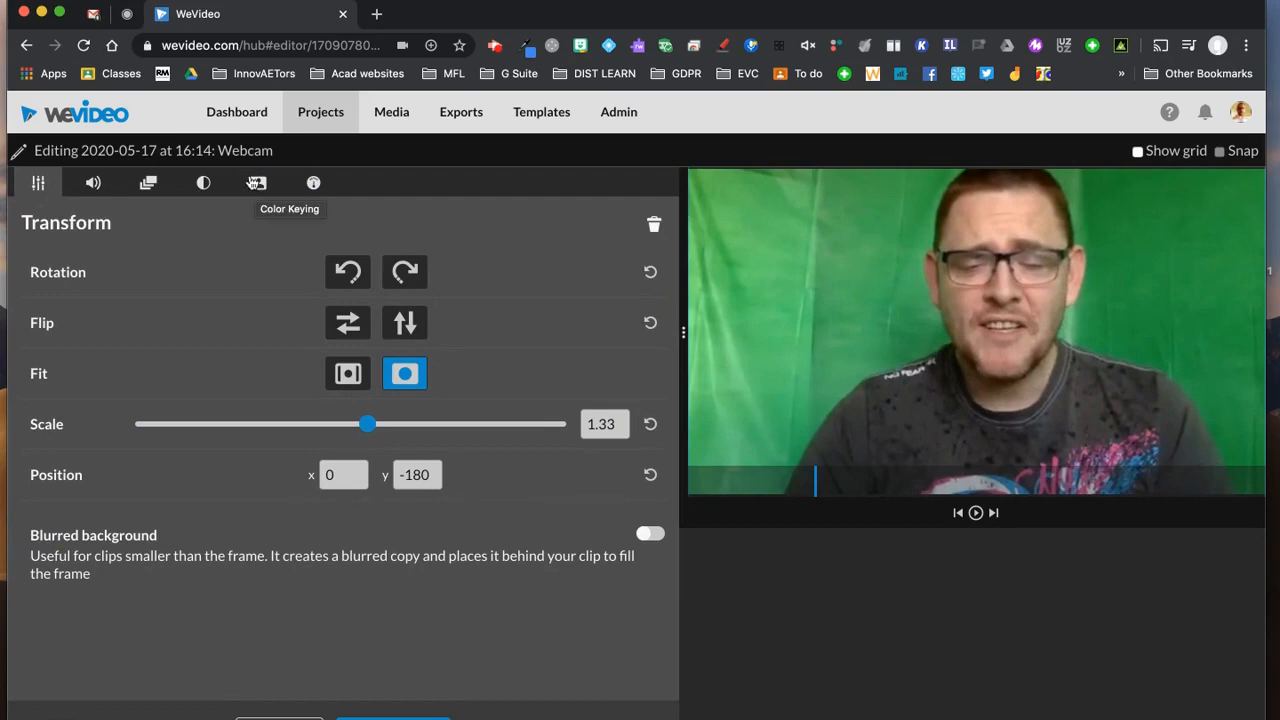
{"action": "left_click", "coordinate": [256, 183]}
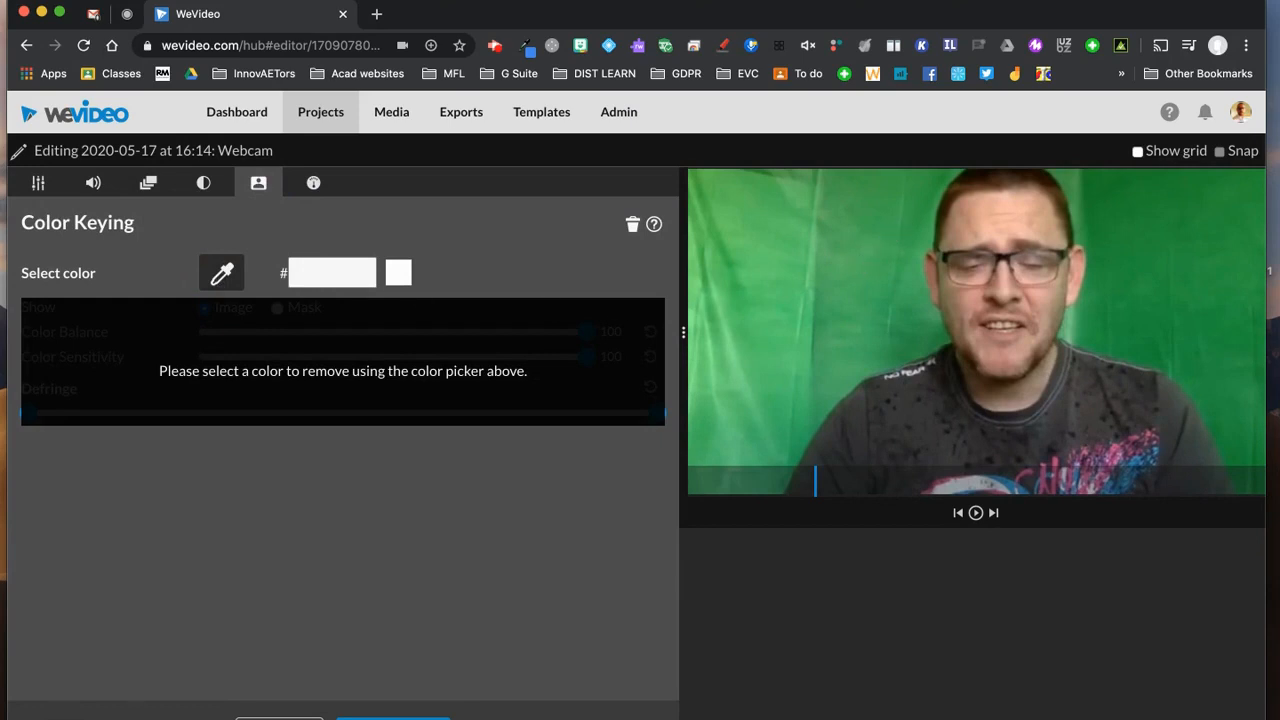
{"action": "left_click", "coordinate": [880, 262]}
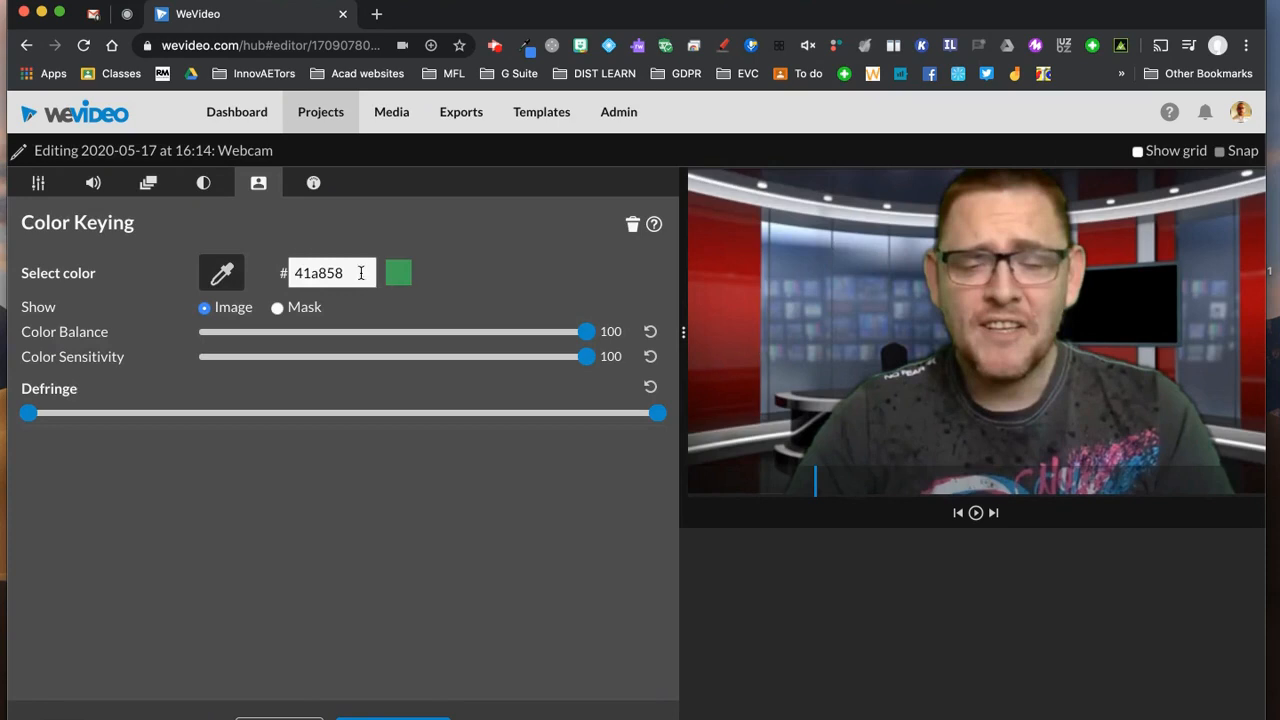
Scale the webcam clip to 0.99, position it at x 253, y 58, and save the changes
{"action": "left_click", "coordinate": [38, 183]}
{"action": "left_click_drag", "start_coordinate": [368, 424], "coordinate": [347, 424]}
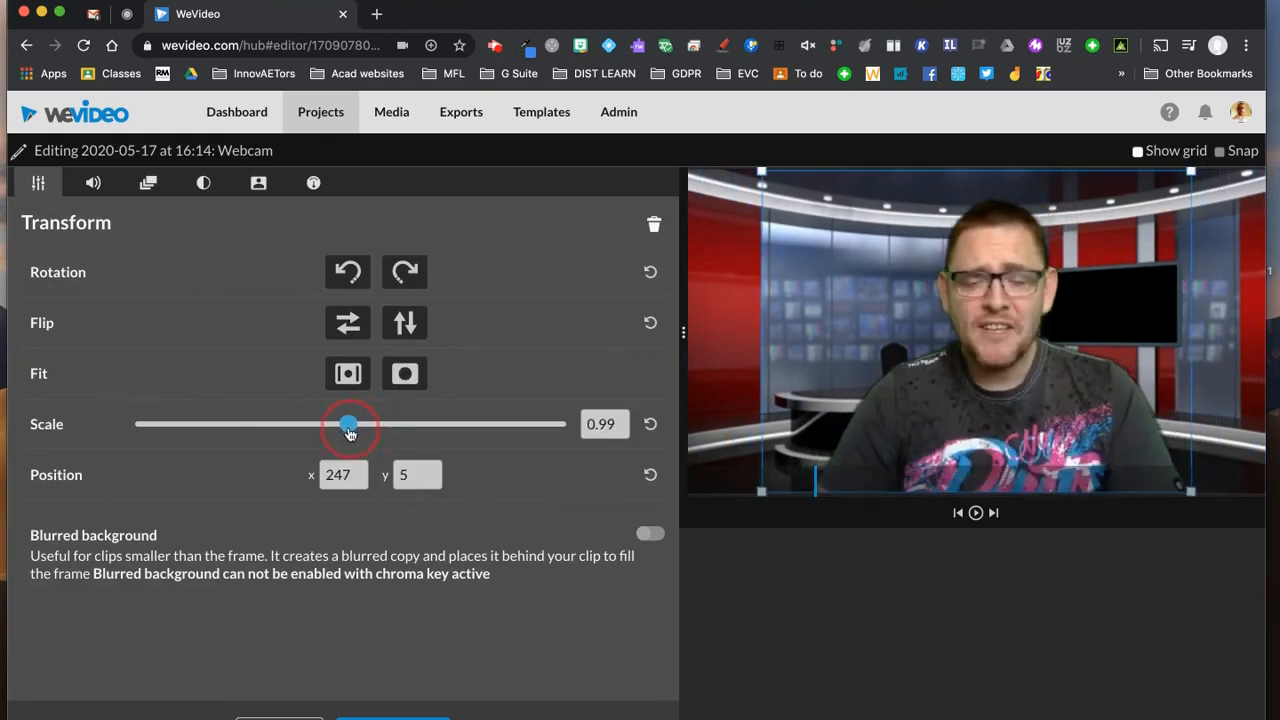
{"action": "left_click_drag", "start_coordinate": [944, 370], "coordinate": [950, 393]}
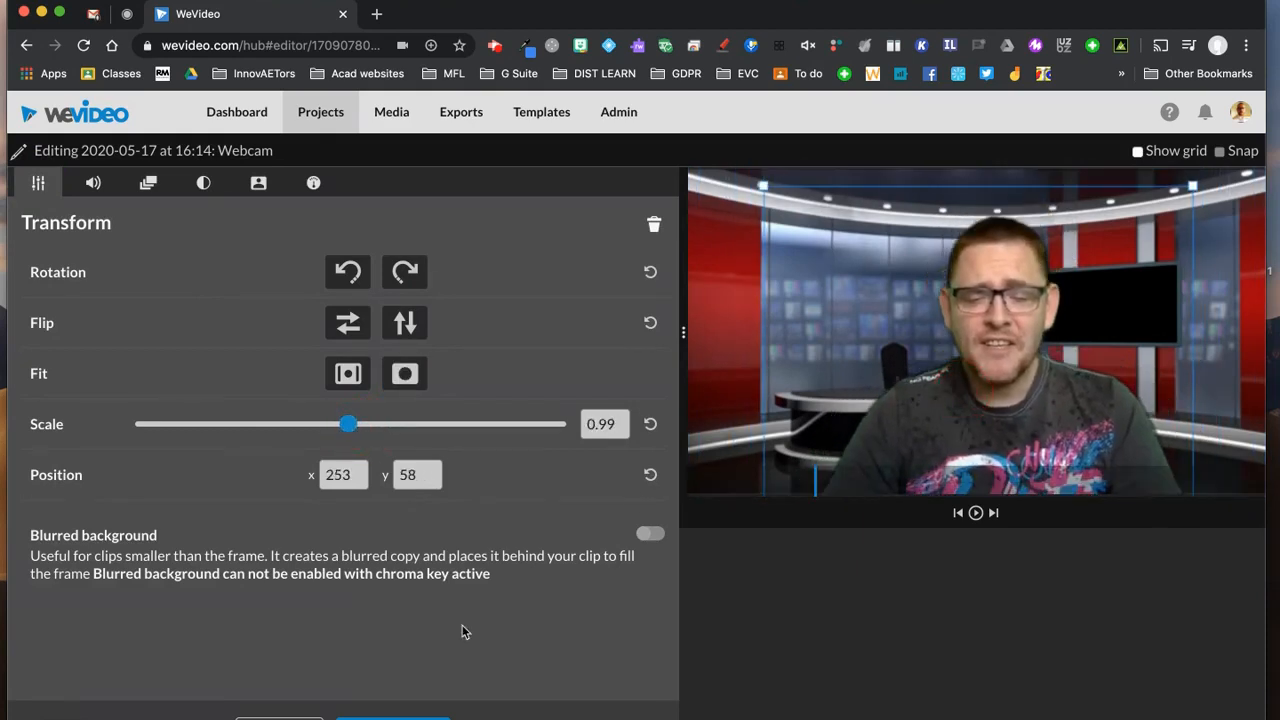
{"action": "left_click", "coordinate": [393, 718]}
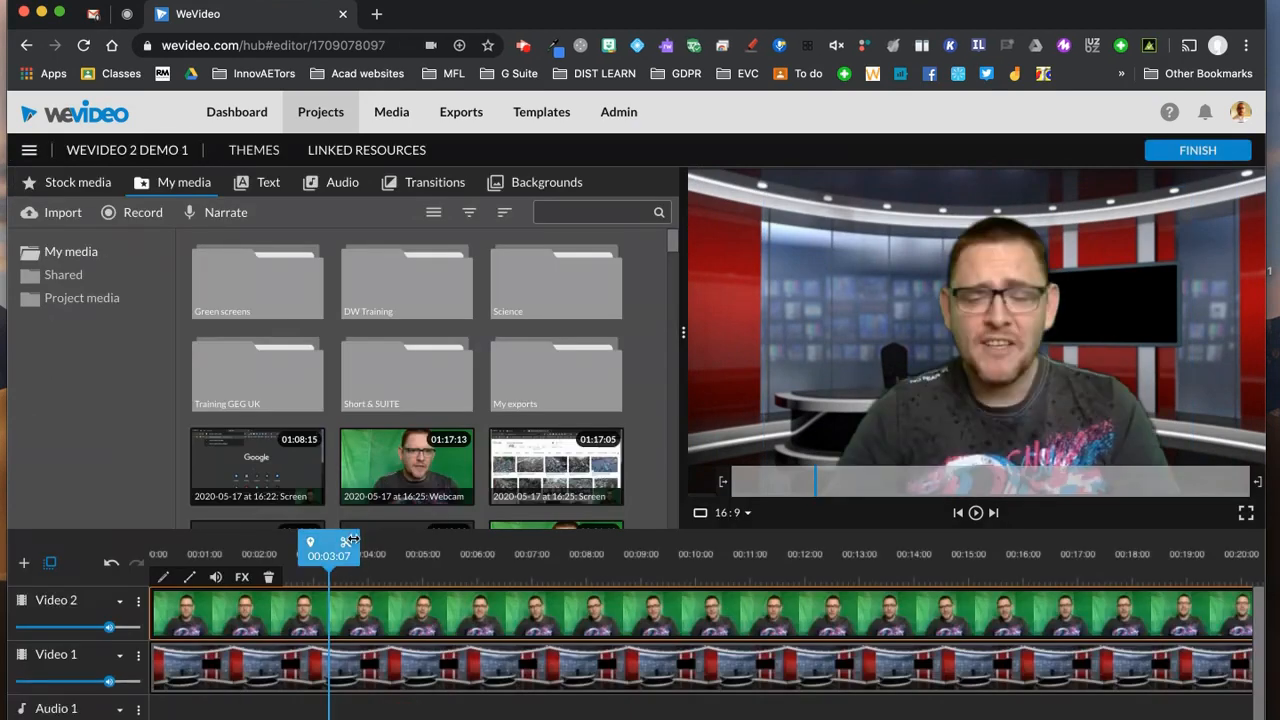
Play the keyed webcam footage over the news studio background from the start, stopping after about seven seconds
{"action": "left_click_drag", "start_coordinate": [228, 556], "coordinate": [150, 556]}
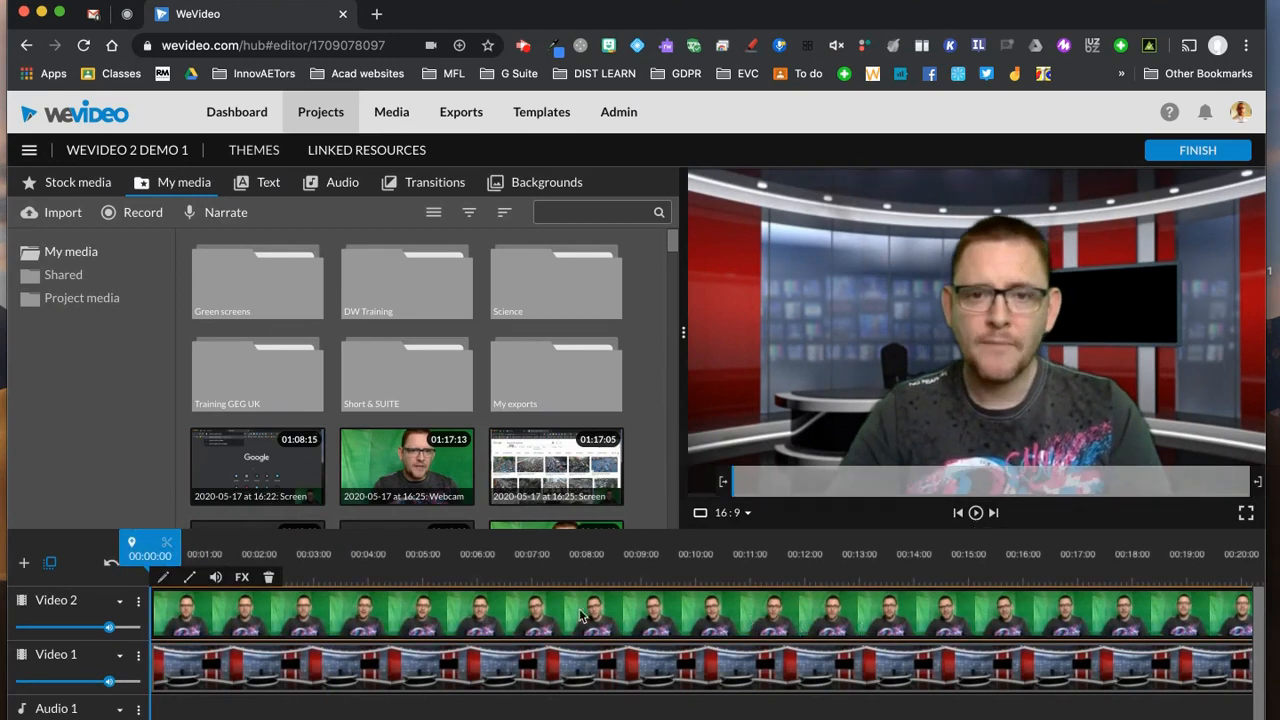
{"action": "left_click", "coordinate": [975, 513]}
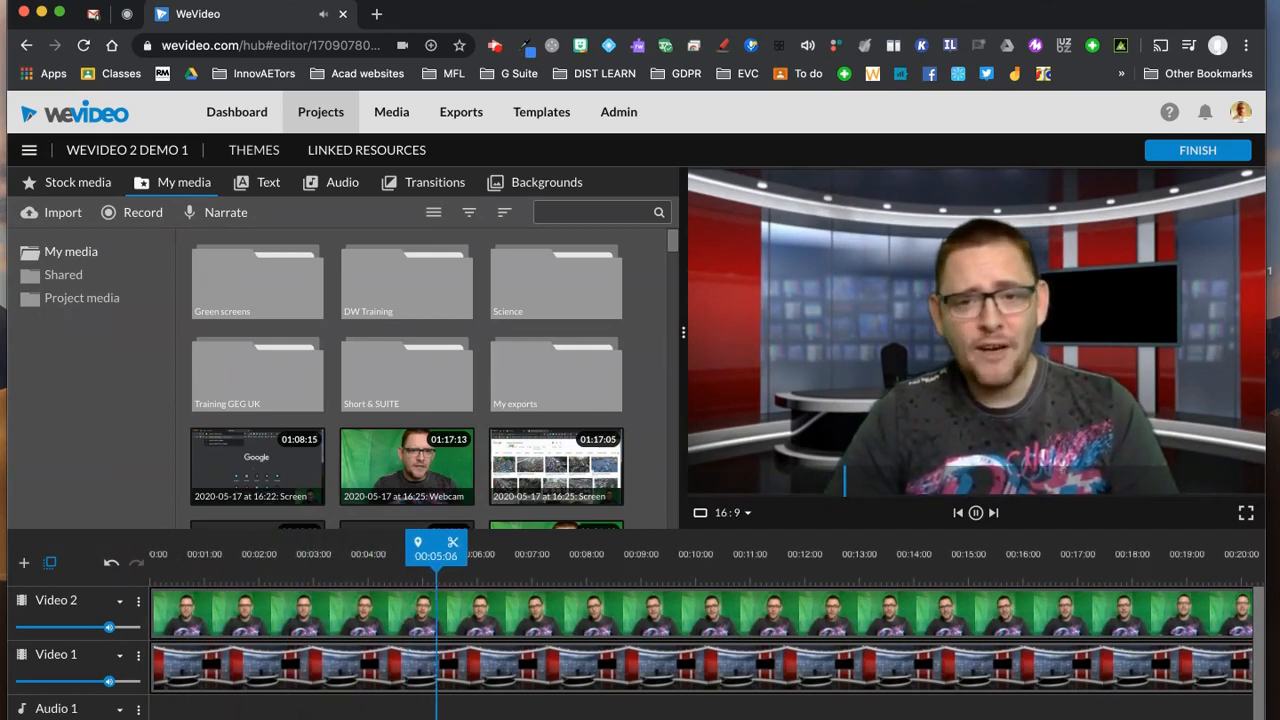
{"action": "left_click", "coordinate": [975, 512]}
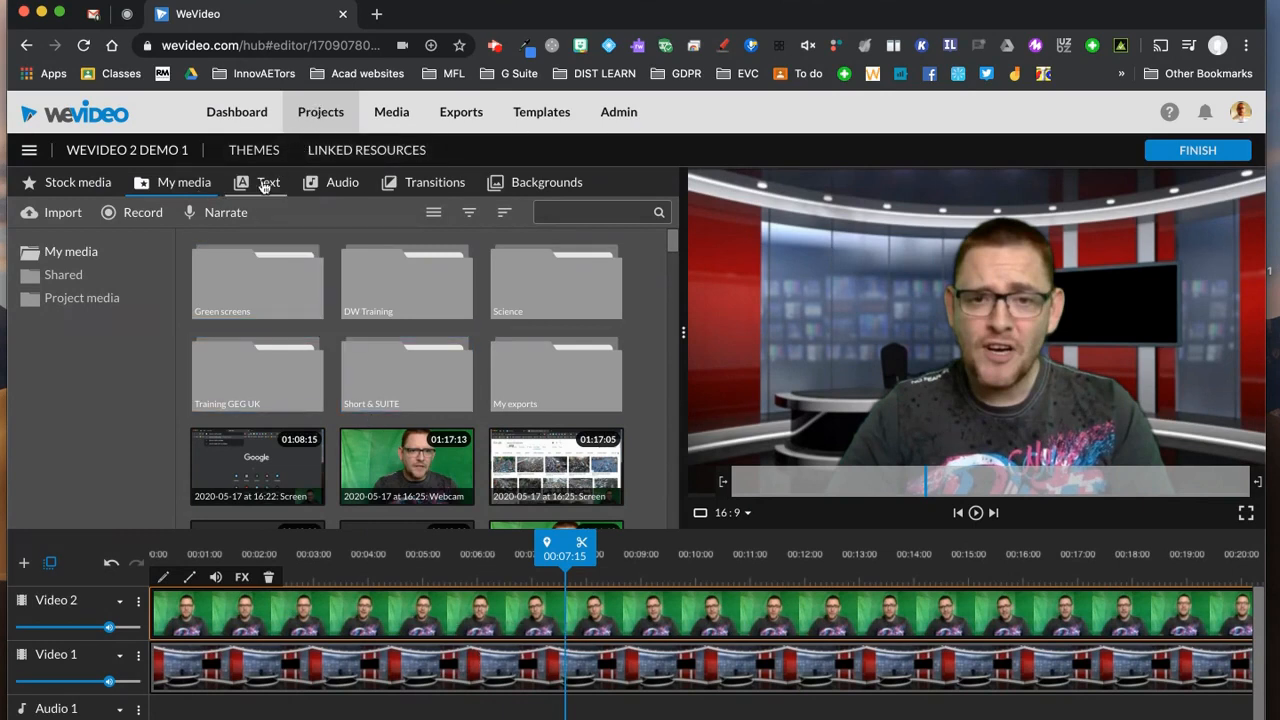
Delete the webcam clip from Video 2 and the news studio background from Video 1
{"action": "left_click", "coordinate": [785, 620]}
{"action": "key", "text": "Delete"}
{"action": "left_click", "coordinate": [781, 666]}
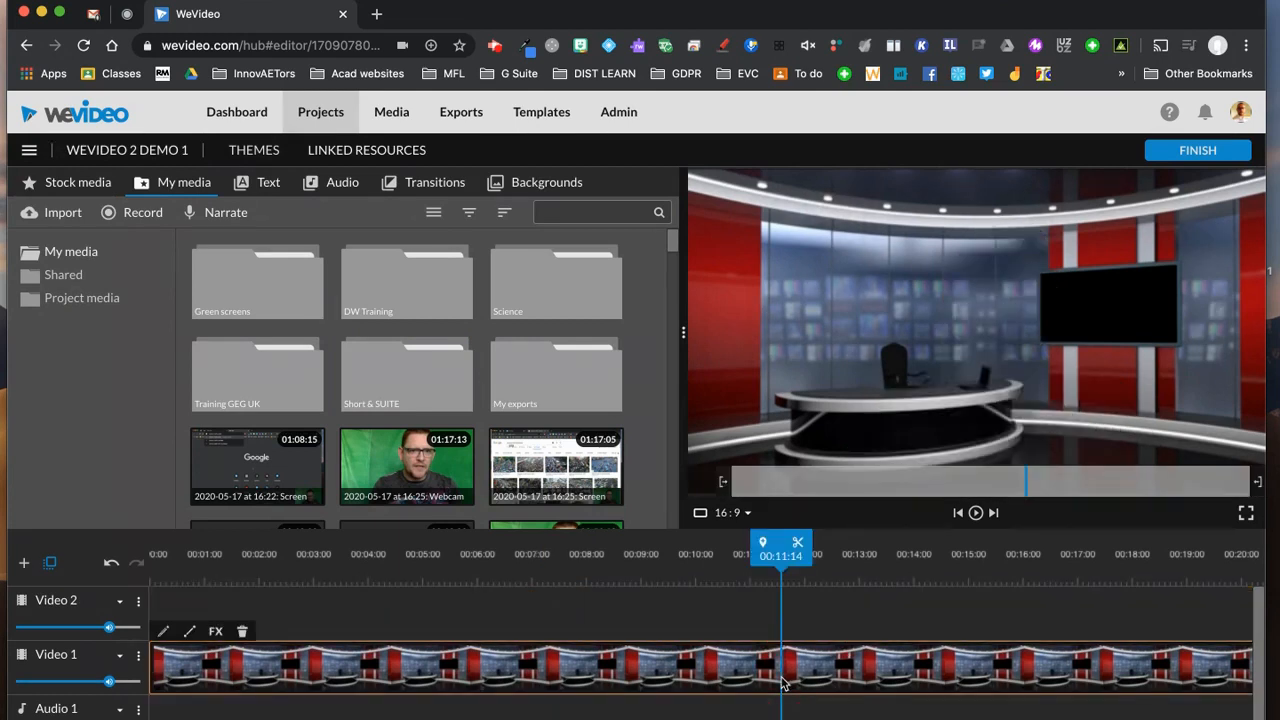
{"action": "key", "text": "Delete"}
Search the stock media for "green screen" and browse the available clips
{"action": "left_click", "coordinate": [77, 187]}
{"action": "left_click", "coordinate": [147, 226]}
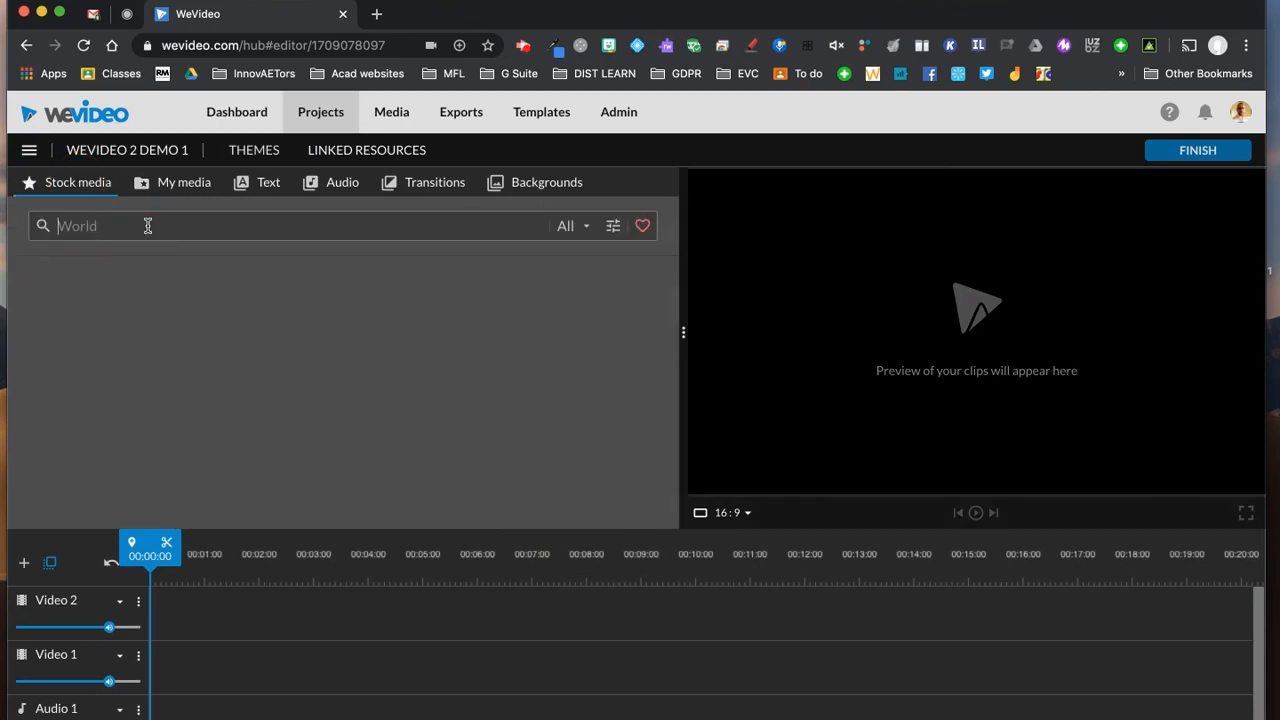
{"action": "type", "text": "green screen"}
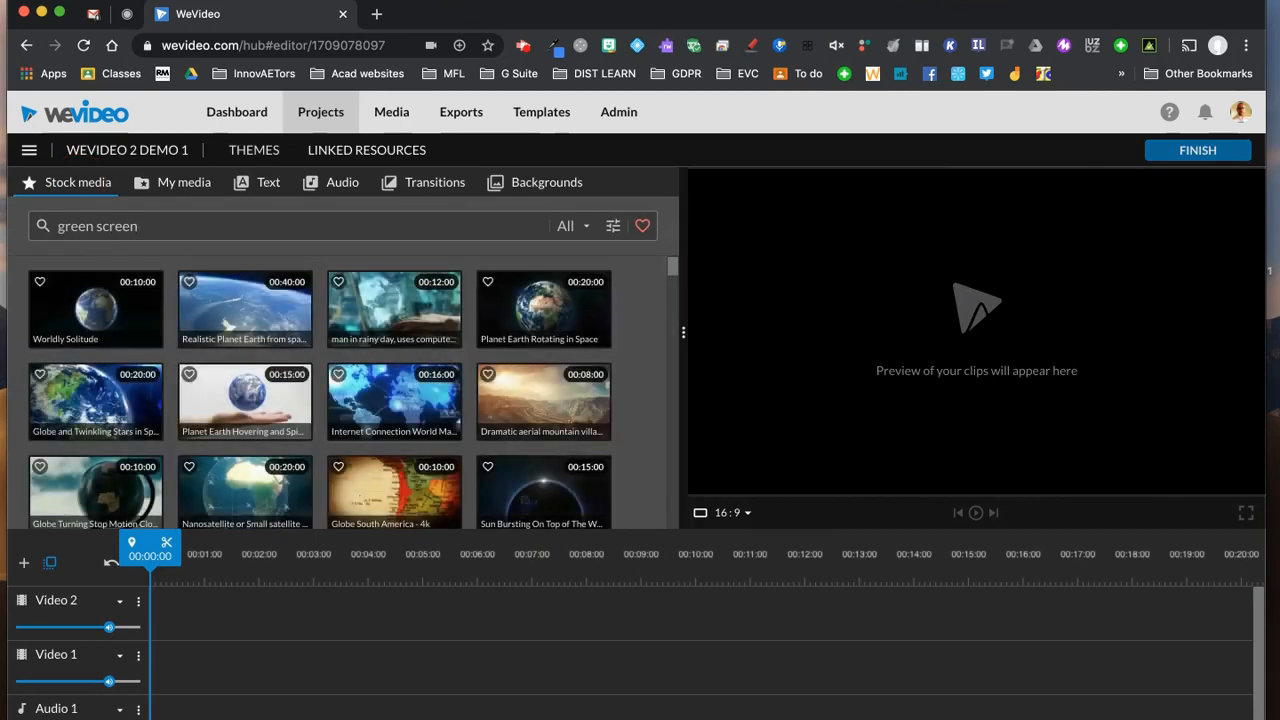
{"action": "key", "text": "Return"}
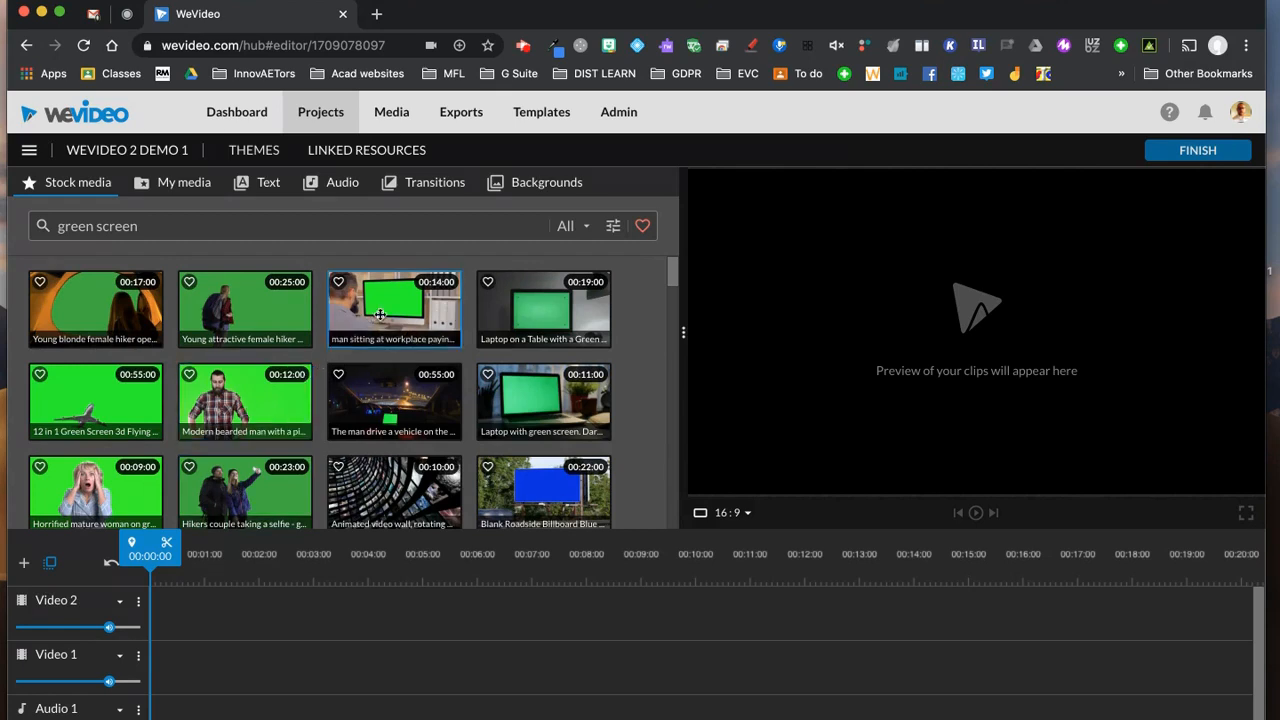
{"action": "scroll", "coordinate": [550, 450], "scroll_direction": "down", "scroll_amount": 1}
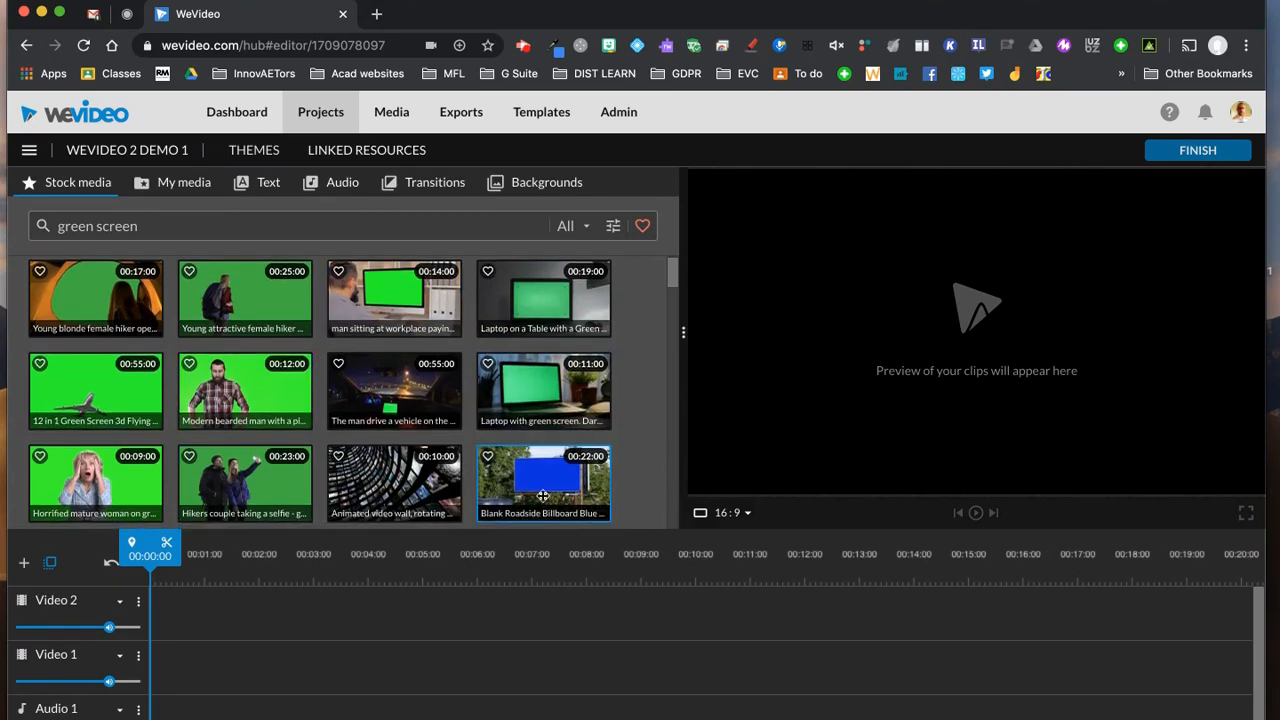
{"action": "scroll", "coordinate": [535, 472], "scroll_direction": "down", "scroll_amount": 2}
{"action": "scroll", "coordinate": [535, 472], "scroll_direction": "down", "scroll_amount": 4}
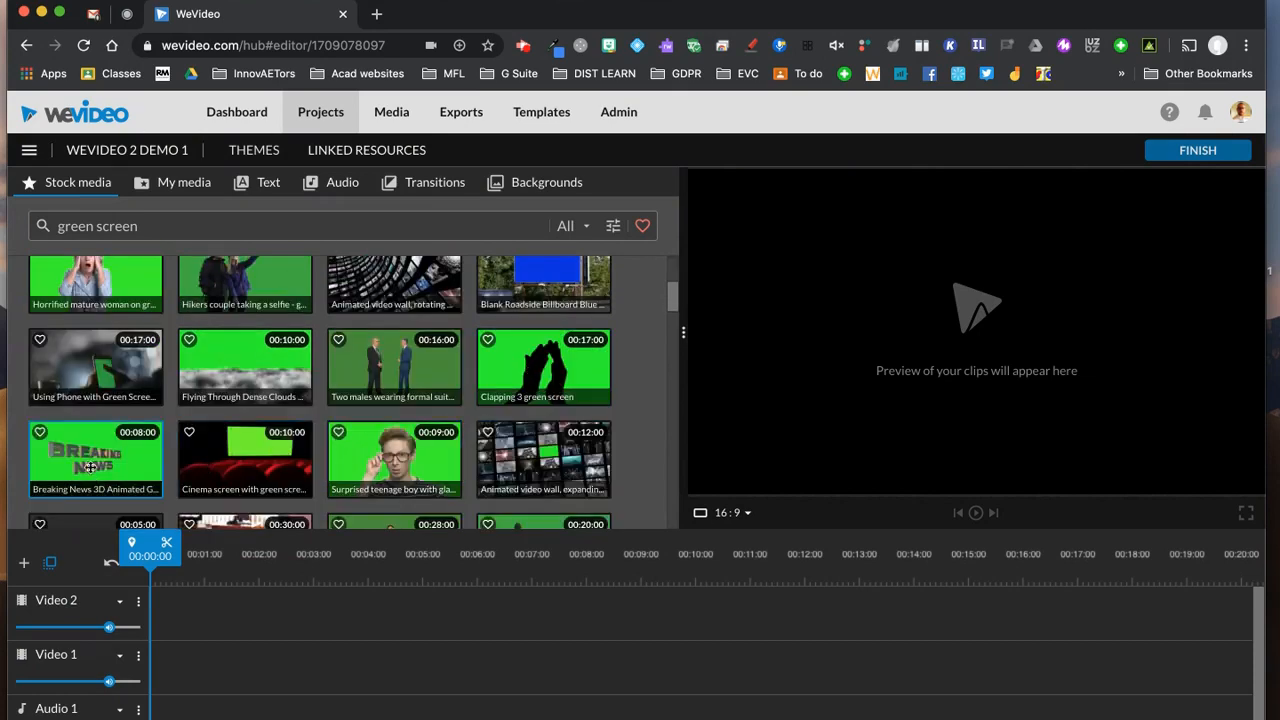
{"action": "scroll", "coordinate": [369, 437], "scroll_direction": "down", "scroll_amount": 4}
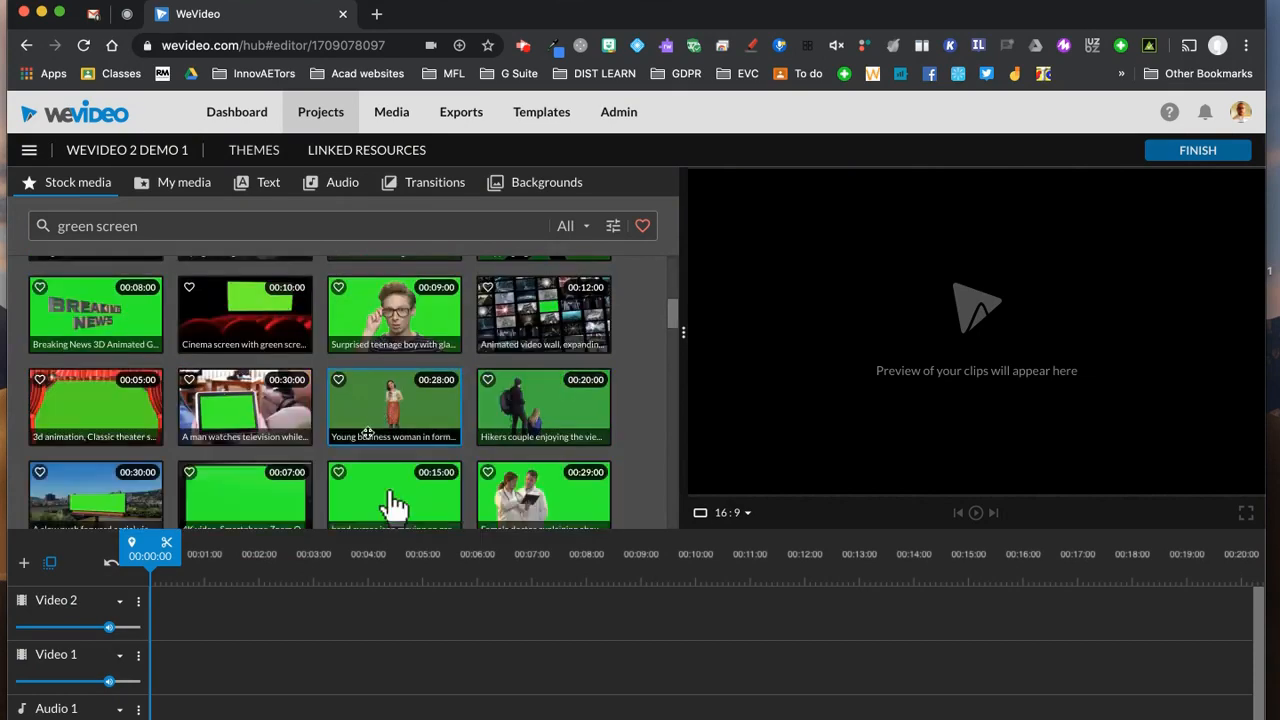
{"action": "scroll", "coordinate": [369, 437], "scroll_direction": "up", "scroll_amount": 3}
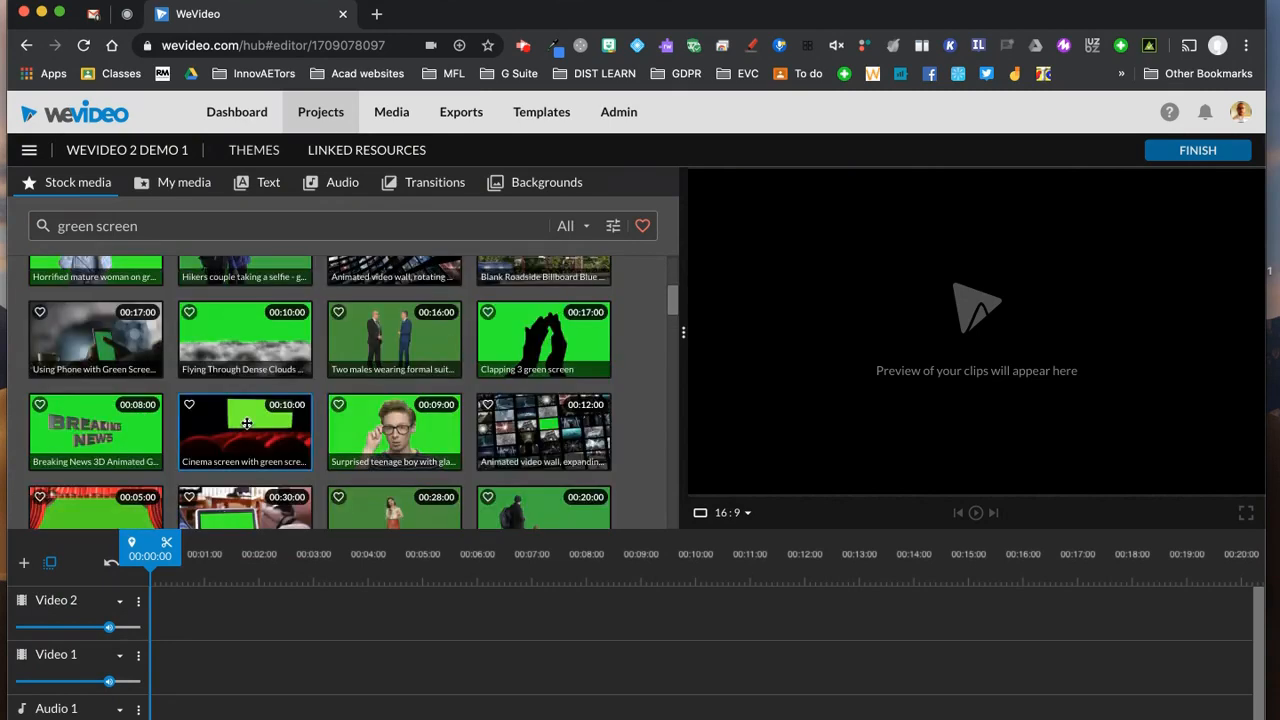
Place the "Cinema screen with green screen and open red seats" clip at the start of Video 2 and search the stock media for "car. chase"
{"action": "left_click_drag", "start_coordinate": [249, 421], "coordinate": [174, 631]}
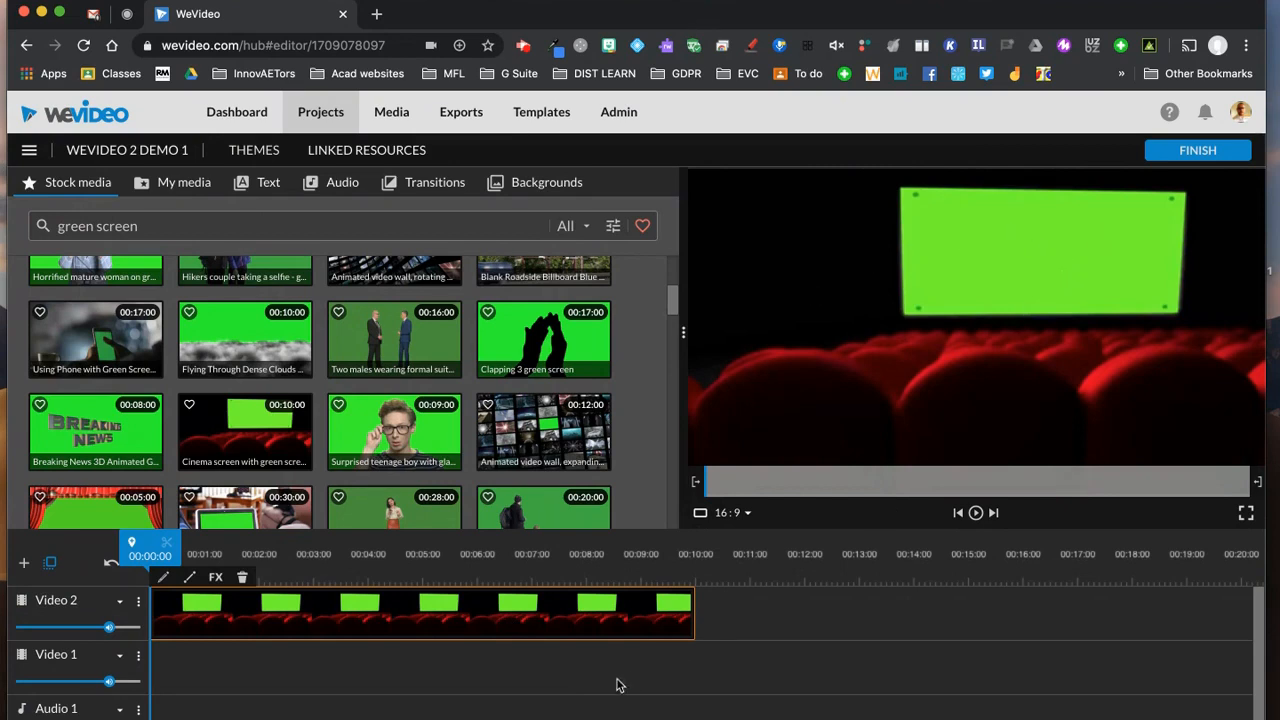
{"action": "left_click", "coordinate": [508, 688]}
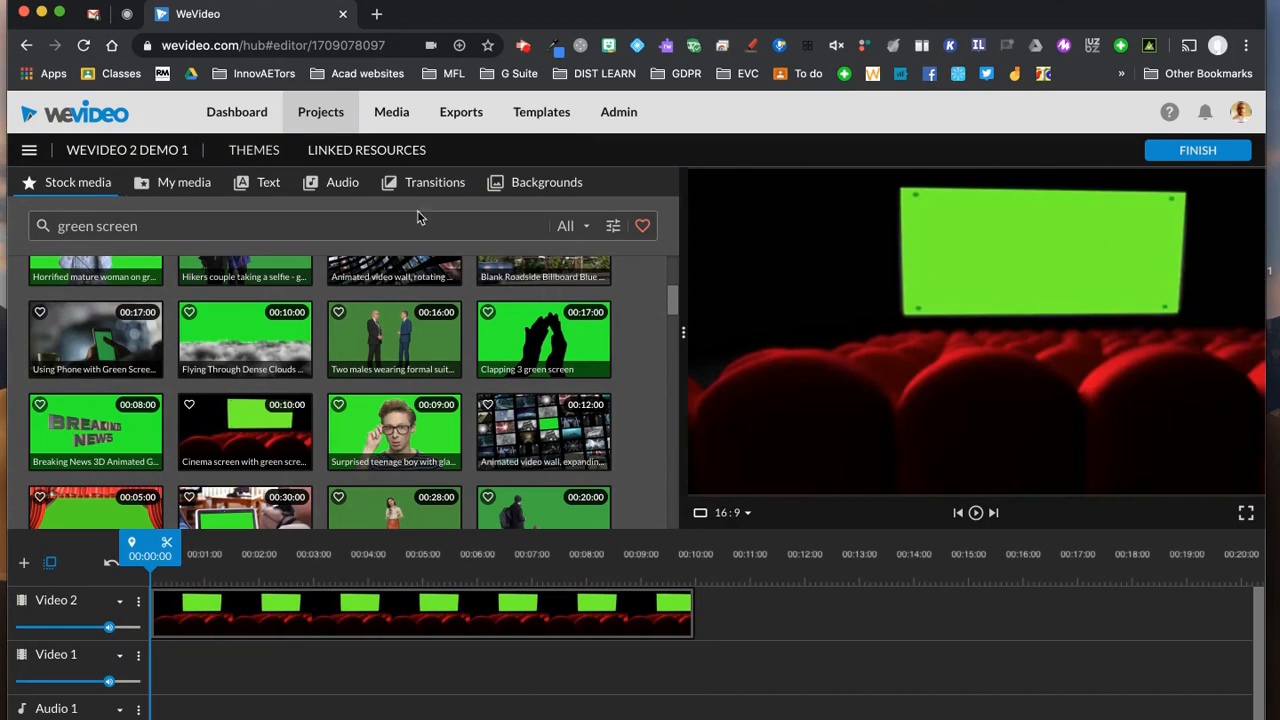
{"action": "triple_click", "coordinate": [139, 224]}
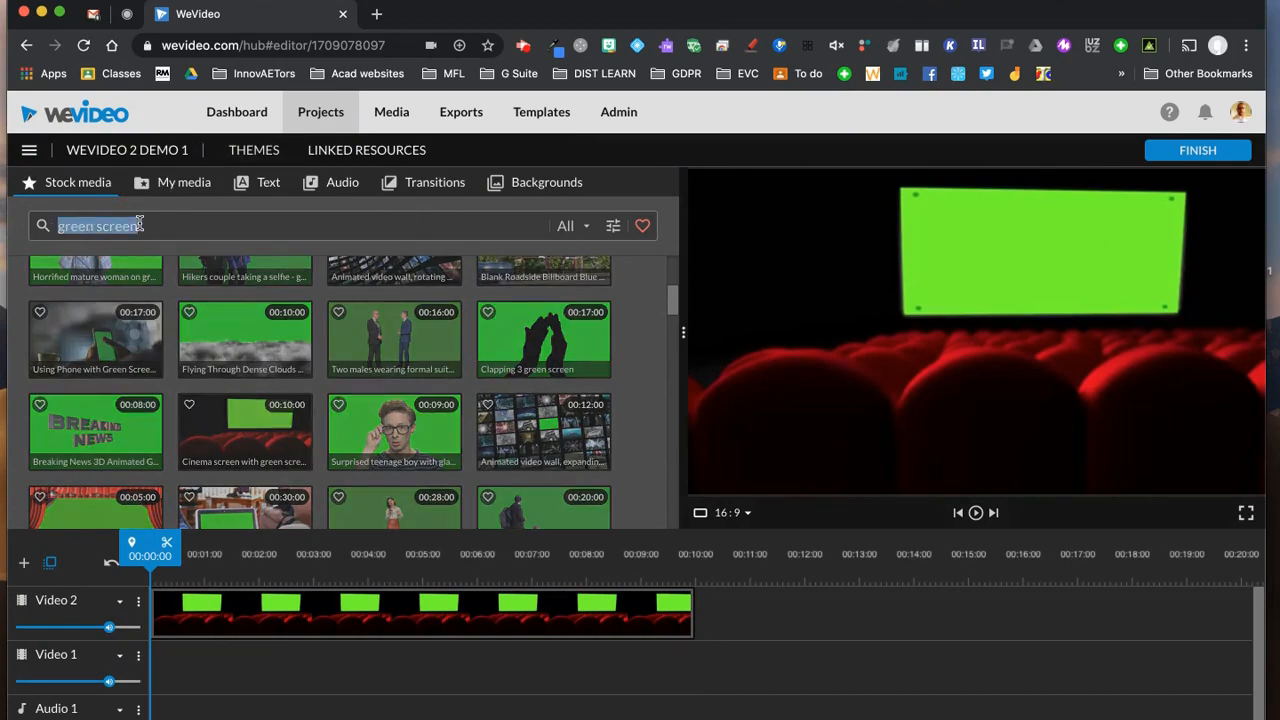
{"action": "type", "text": "car. chase"}
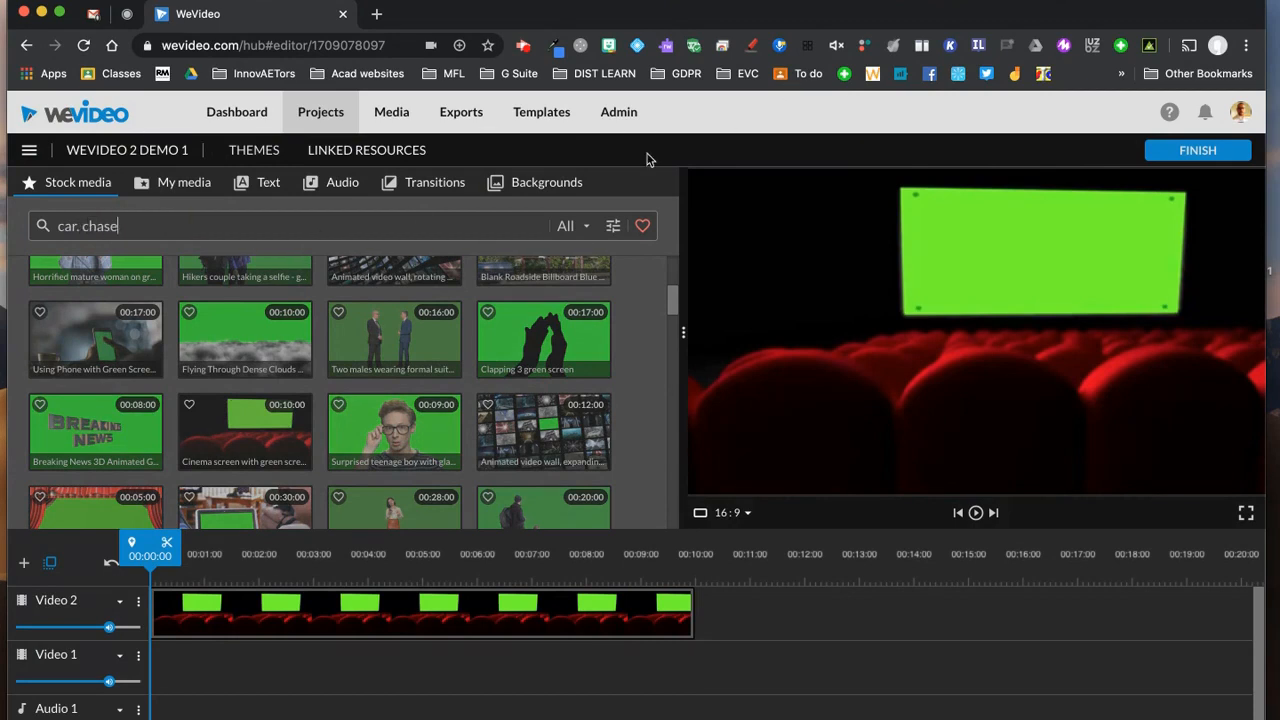
{"action": "left_click", "coordinate": [82, 224]}
{"action": "key", "text": "BackSpace"}
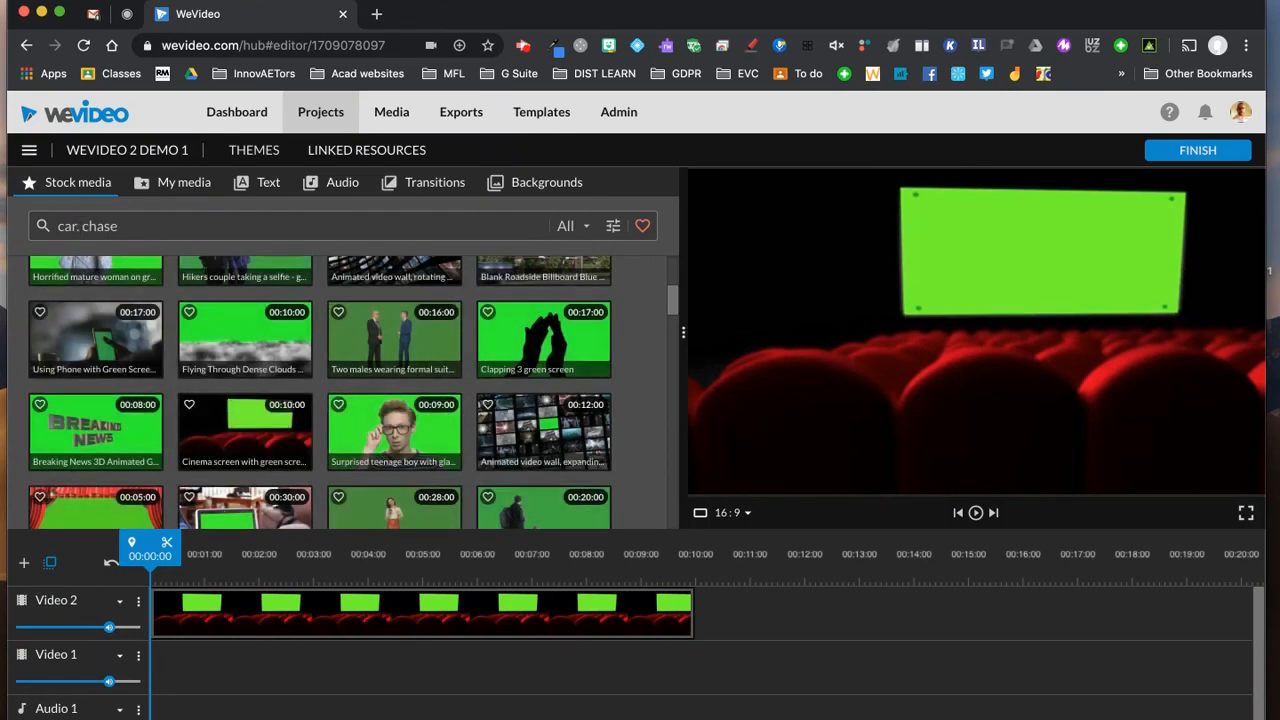
{"action": "key", "text": "Return"}
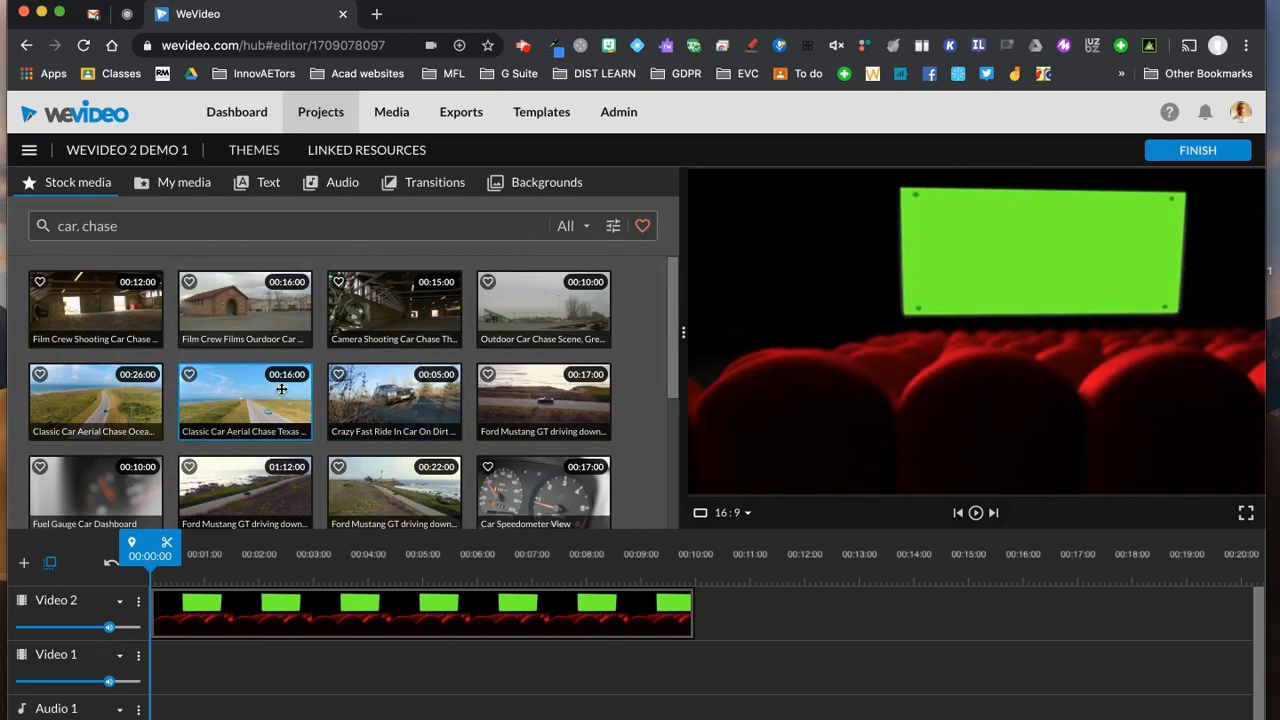
Browse the car chase clips and place "Outdoor Car Chase Scene, Grey Skies" at the start of Video 1
{"action": "scroll", "coordinate": [415, 395], "scroll_direction": "down", "scroll_amount": 1}
{"action": "scroll", "coordinate": [415, 398], "scroll_direction": "down", "scroll_amount": 1}
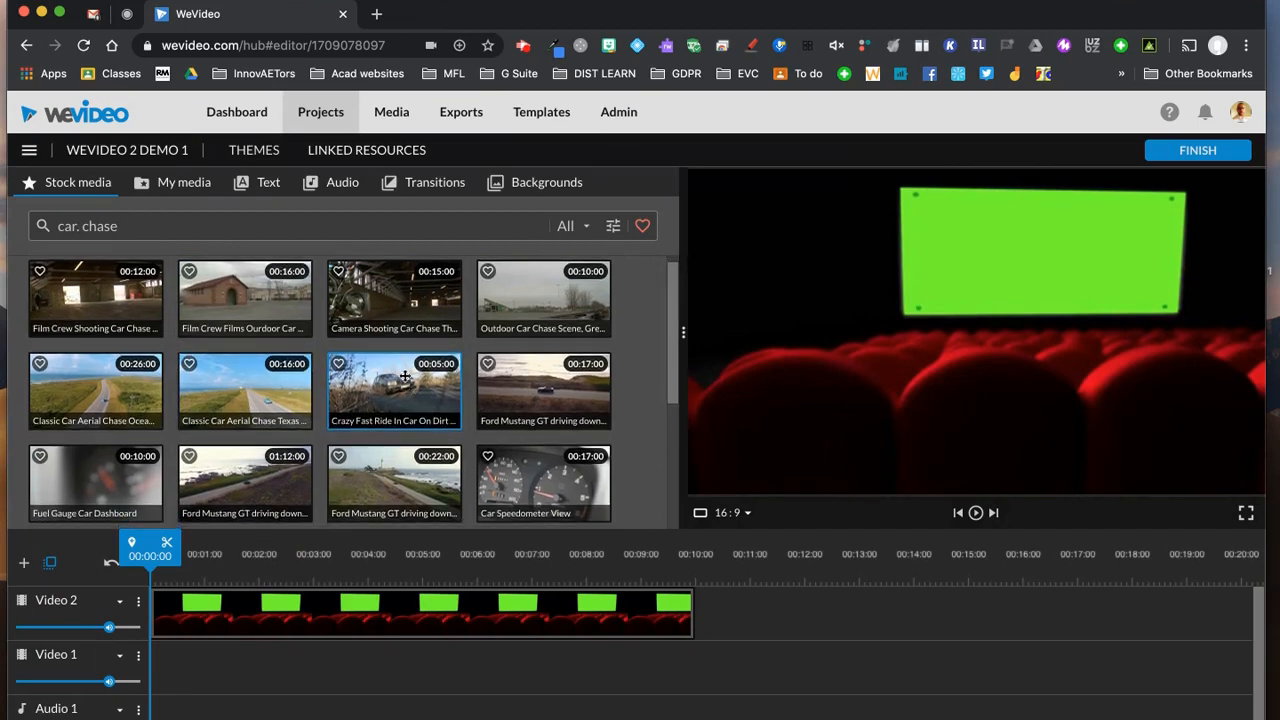
{"action": "scroll", "coordinate": [405, 376], "scroll_direction": "down", "scroll_amount": 2}
{"action": "scroll", "coordinate": [528, 390], "scroll_direction": "down", "scroll_amount": 2}
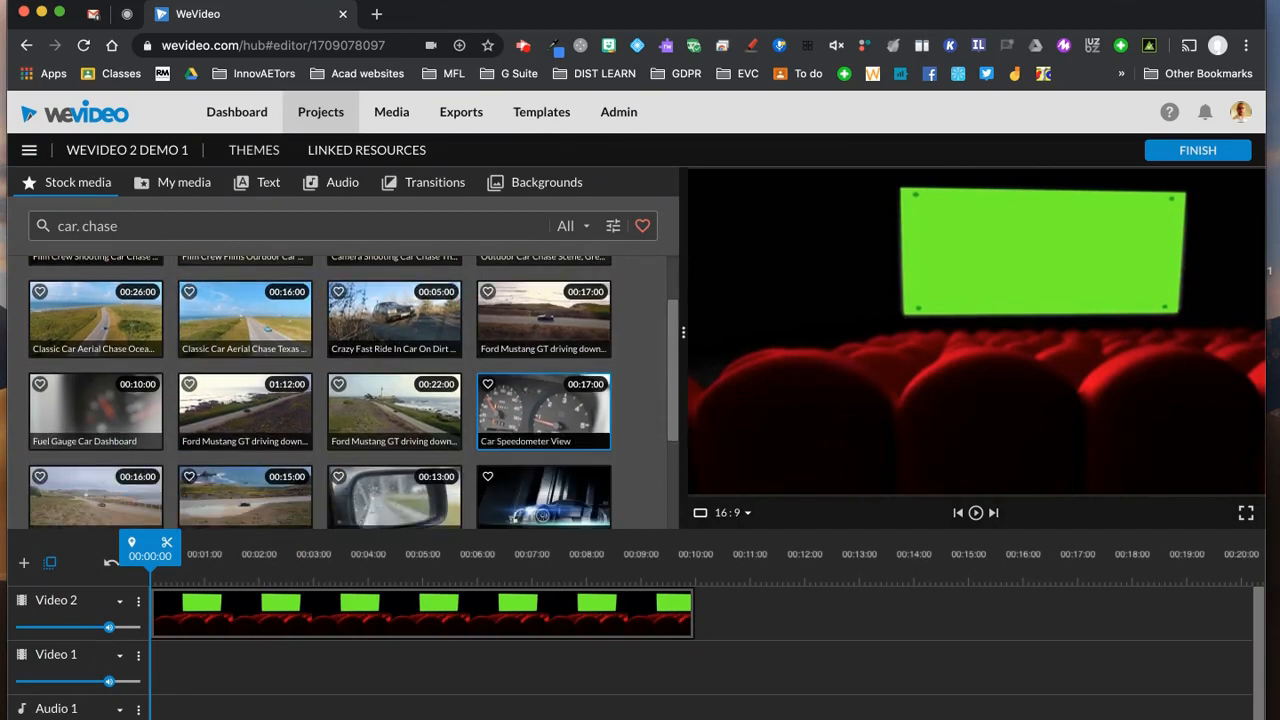
{"action": "scroll", "coordinate": [528, 388], "scroll_direction": "up", "scroll_amount": 2}
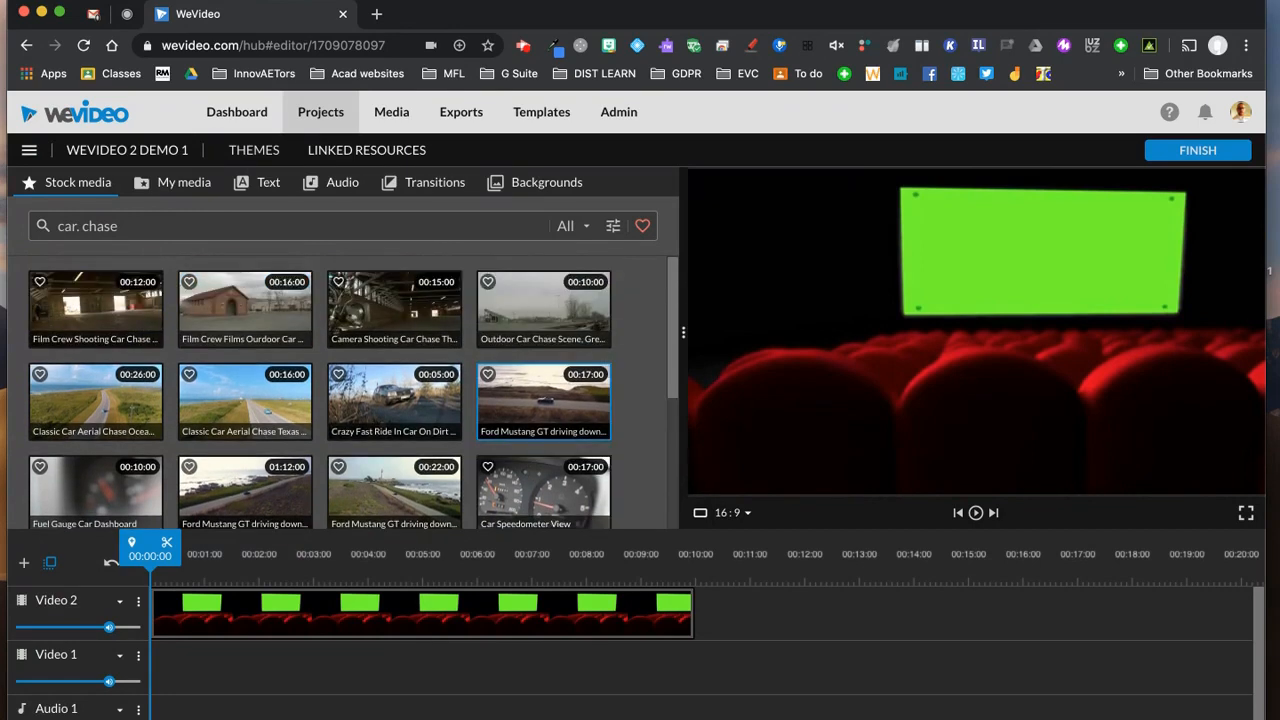
{"action": "left_click_drag", "start_coordinate": [531, 315], "coordinate": [167, 651]}
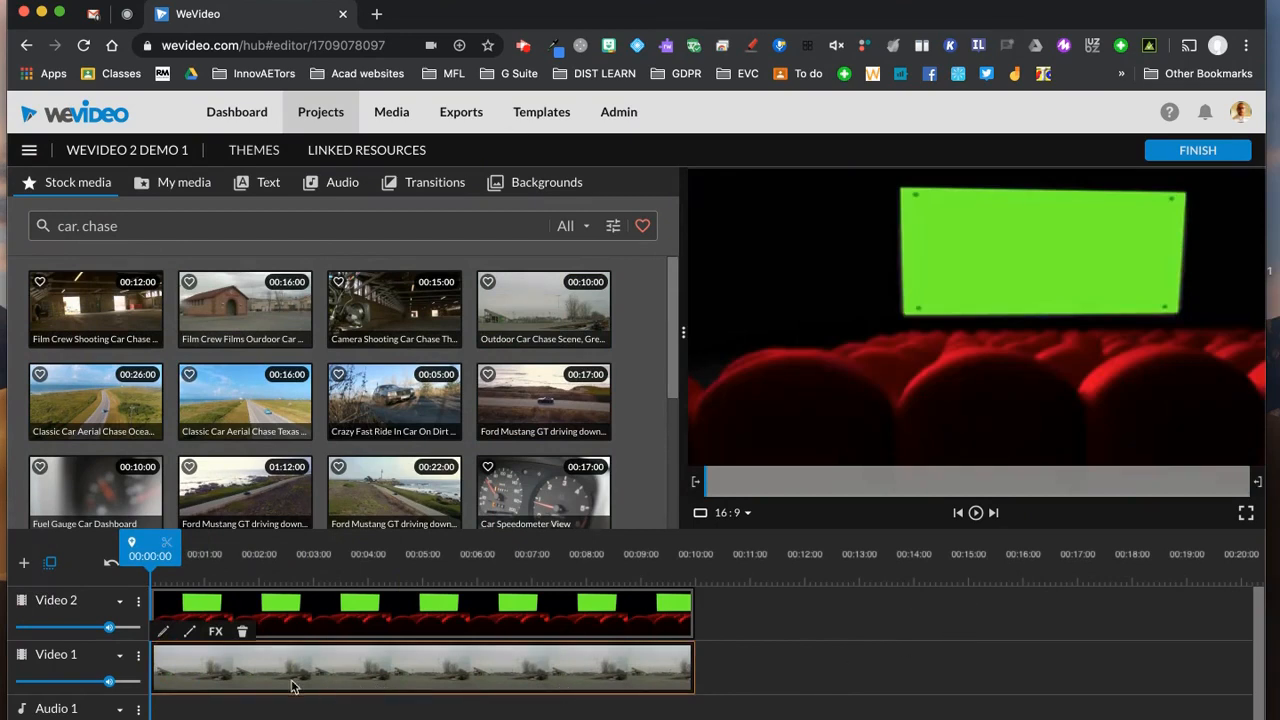
Key out the green (72ff07) of the cinema screen clip on Video 2 with Color Keying and save the changes
{"action": "left_click", "coordinate": [547, 625]}
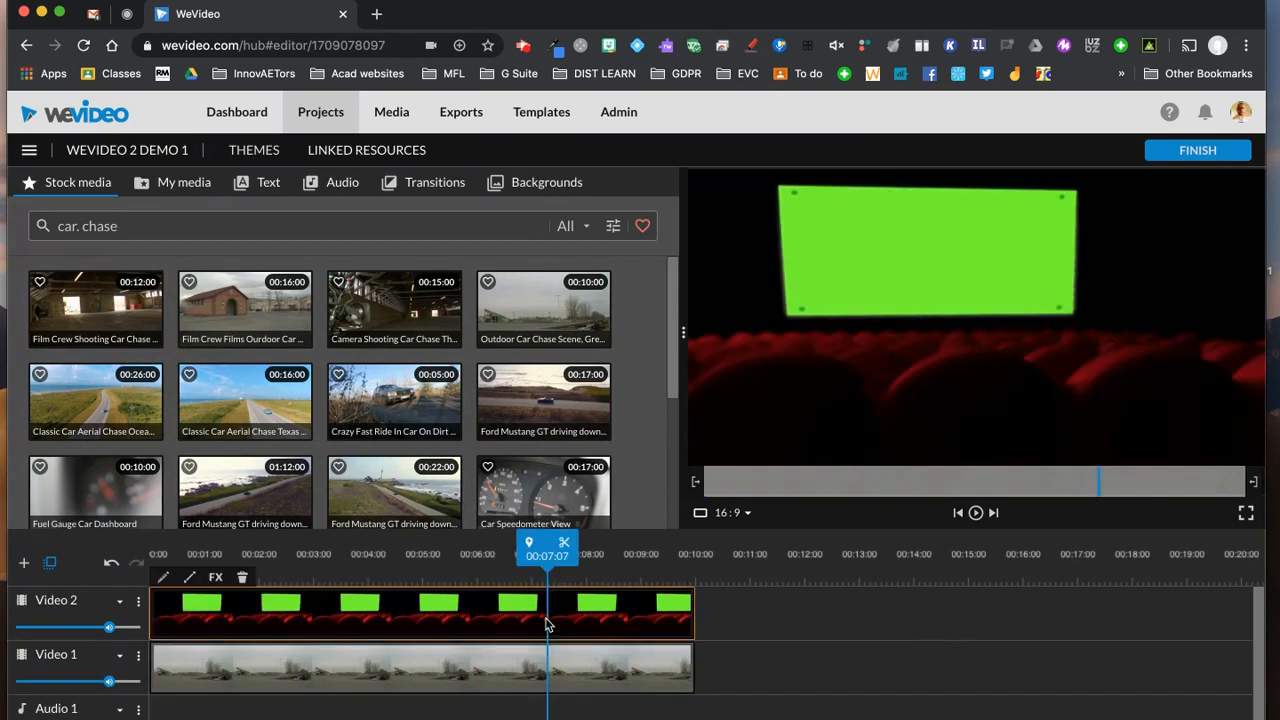
{"action": "double_click", "coordinate": [497, 620]}
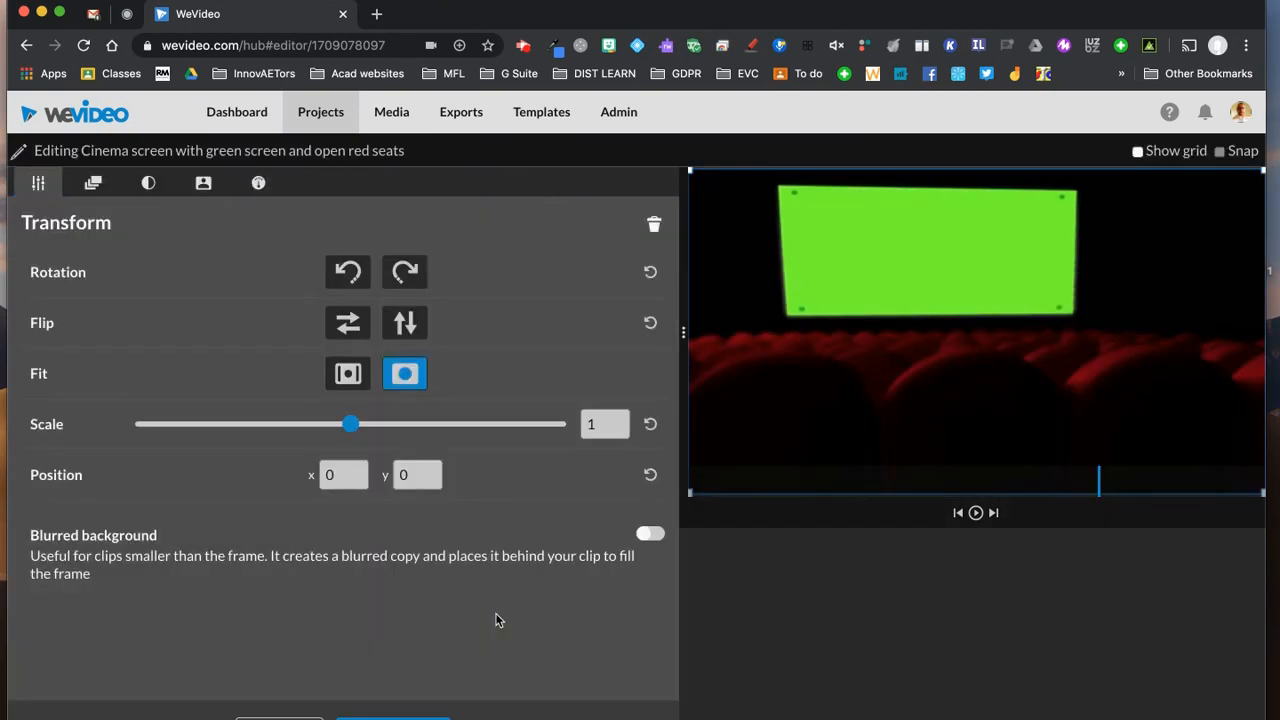
{"action": "left_click", "coordinate": [203, 182]}
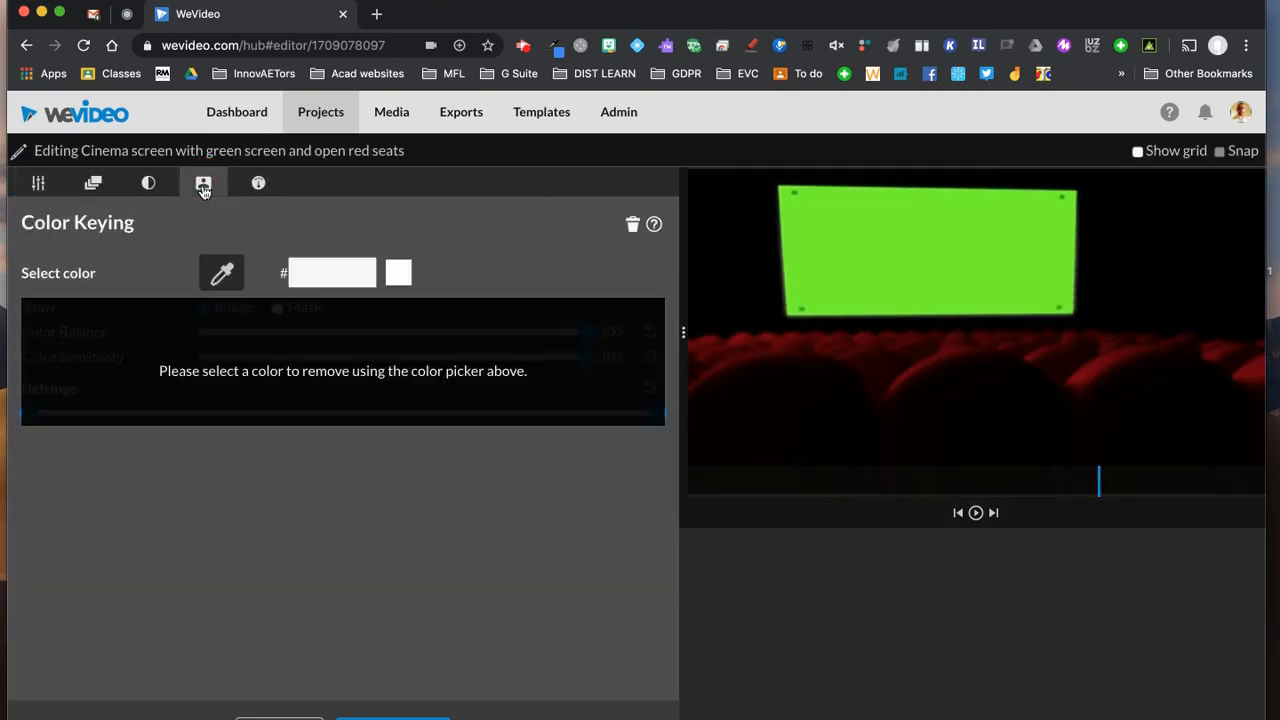
{"action": "left_click", "coordinate": [221, 276]}
{"action": "left_click", "coordinate": [929, 251]}
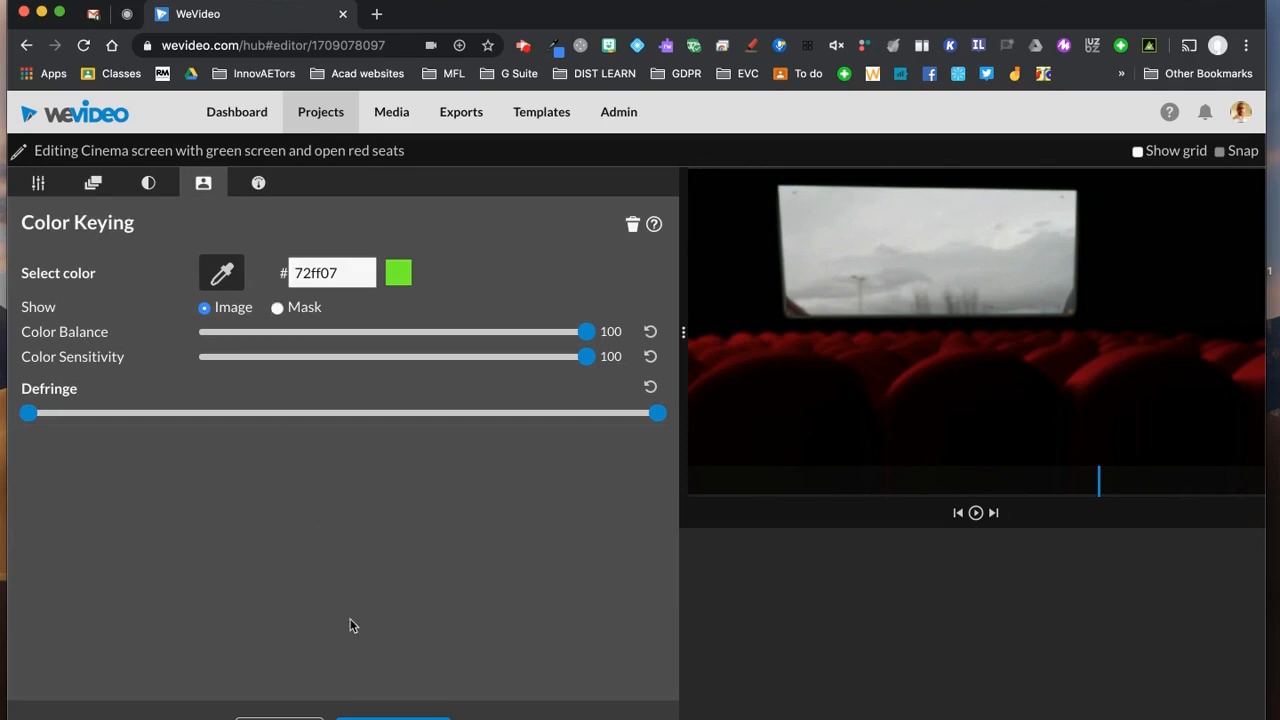
{"action": "left_click", "coordinate": [393, 716]}
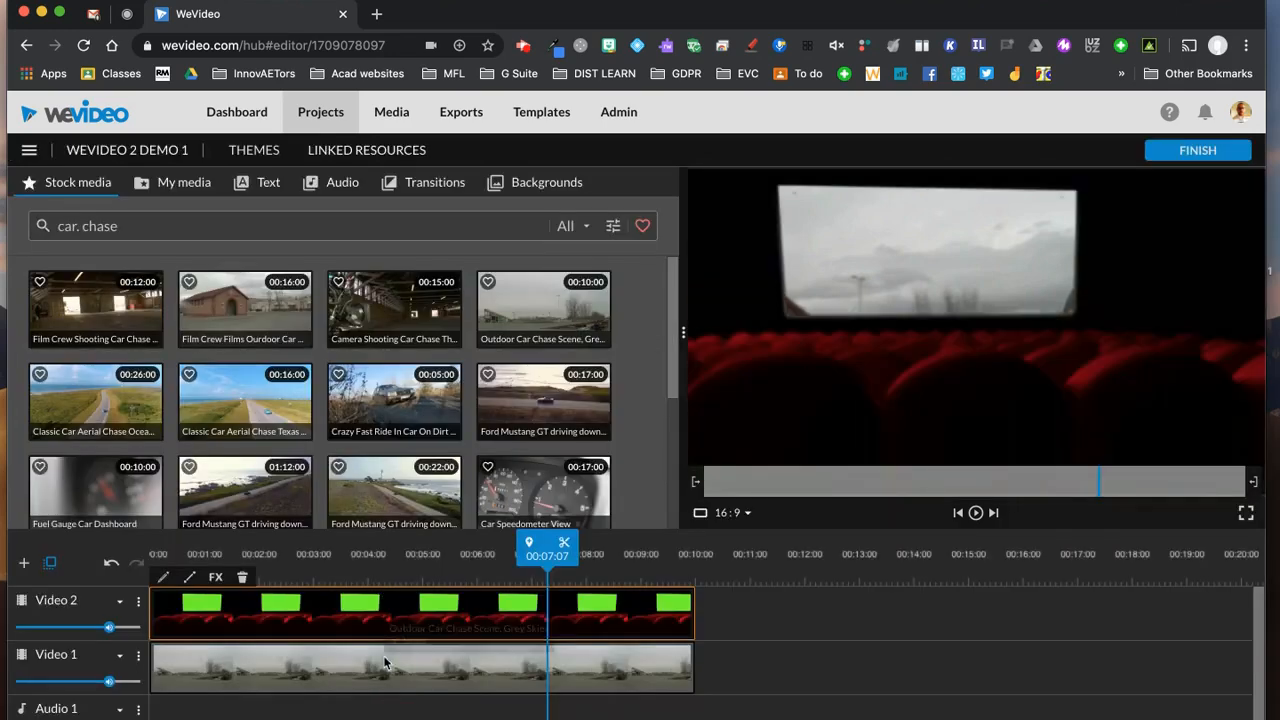
Scale the car chase clip on Video 1 to 0.55, position it at x 446, y -40, and save the changes
{"action": "double_click", "coordinate": [389, 668]}
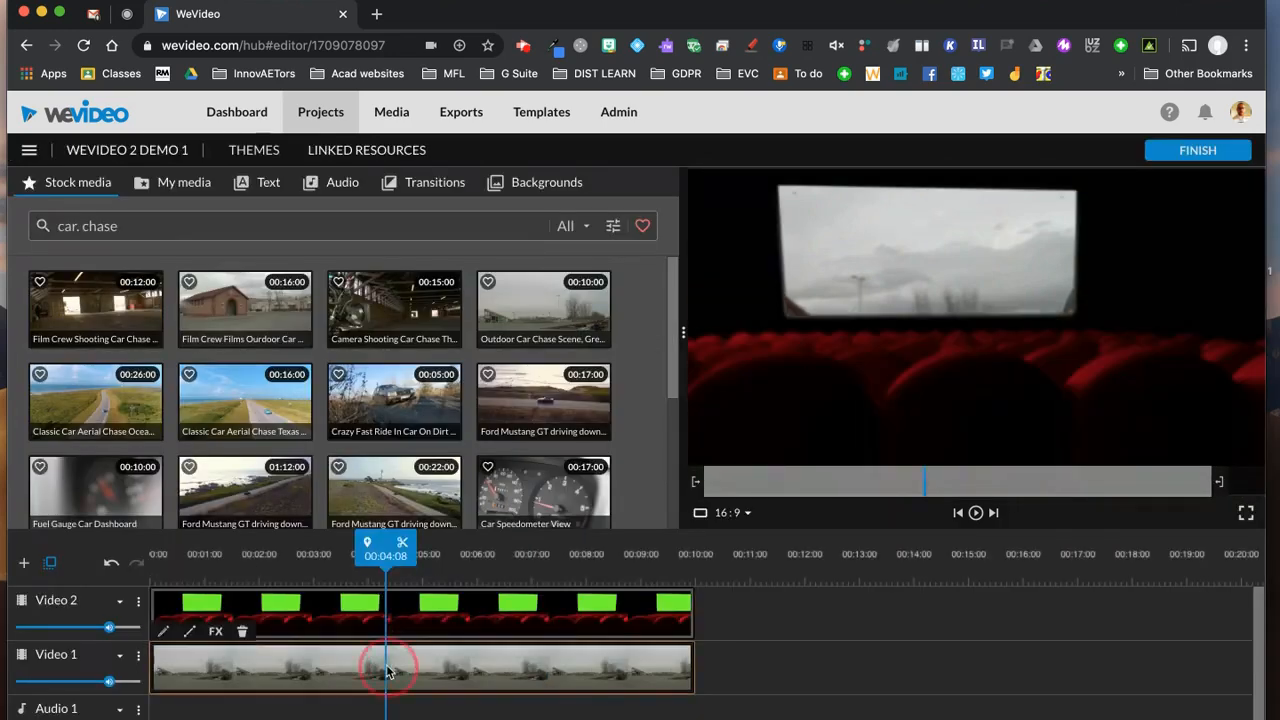
{"action": "left_click", "coordinate": [40, 184]}
{"action": "left_click_drag", "start_coordinate": [346, 424], "coordinate": [265, 424]}
{"action": "left_click_drag", "start_coordinate": [918, 405], "coordinate": [921, 322]}
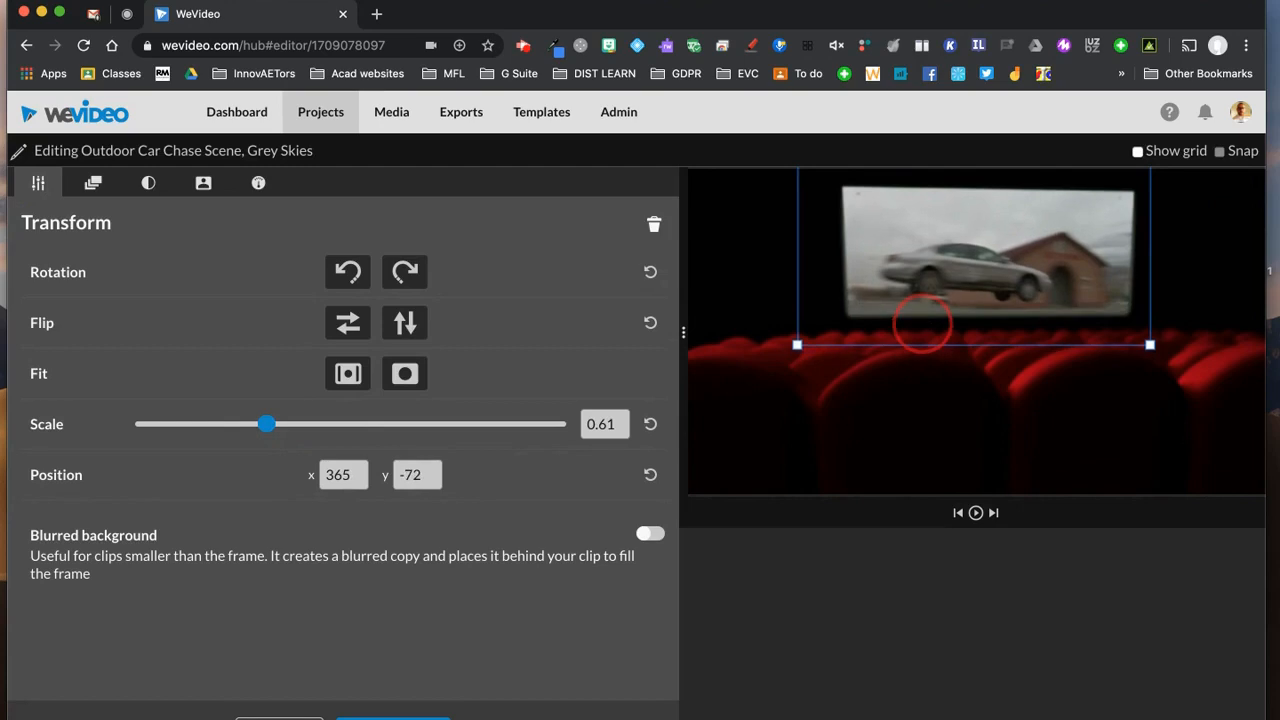
{"action": "left_click_drag", "start_coordinate": [265, 423], "coordinate": [253, 423]}
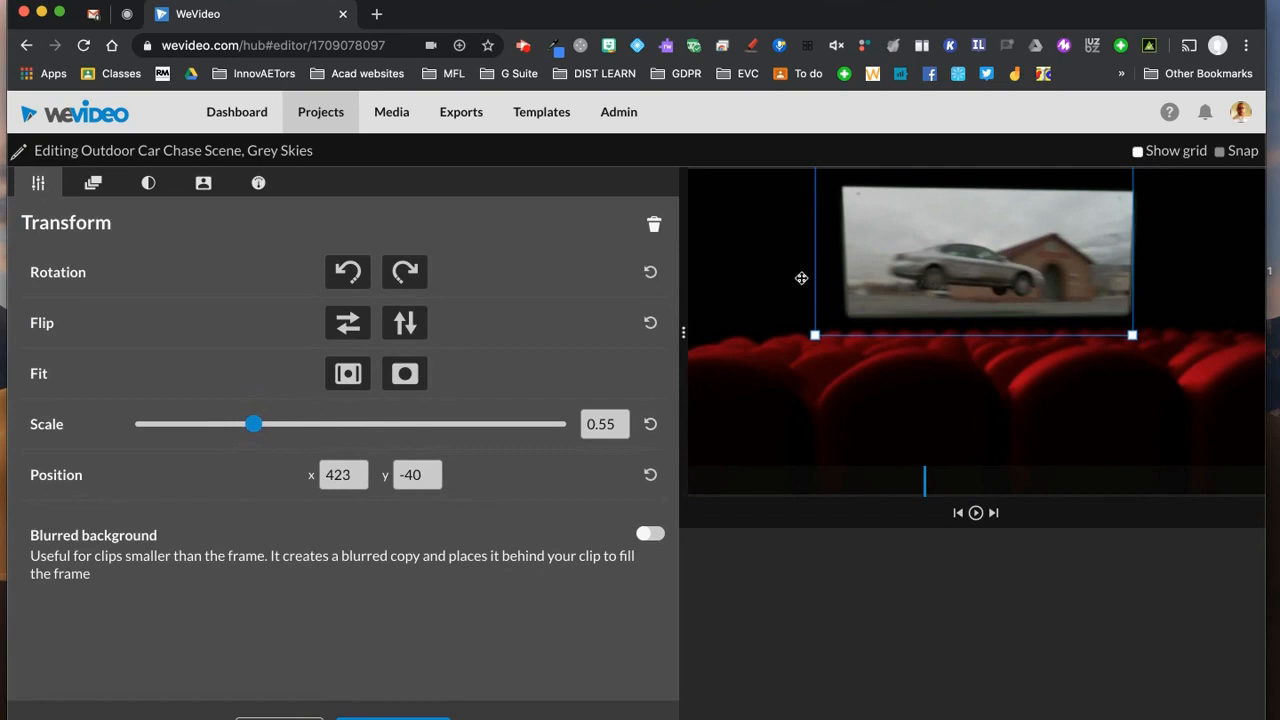
{"action": "left_click_drag", "start_coordinate": [904, 274], "coordinate": [911, 274]}
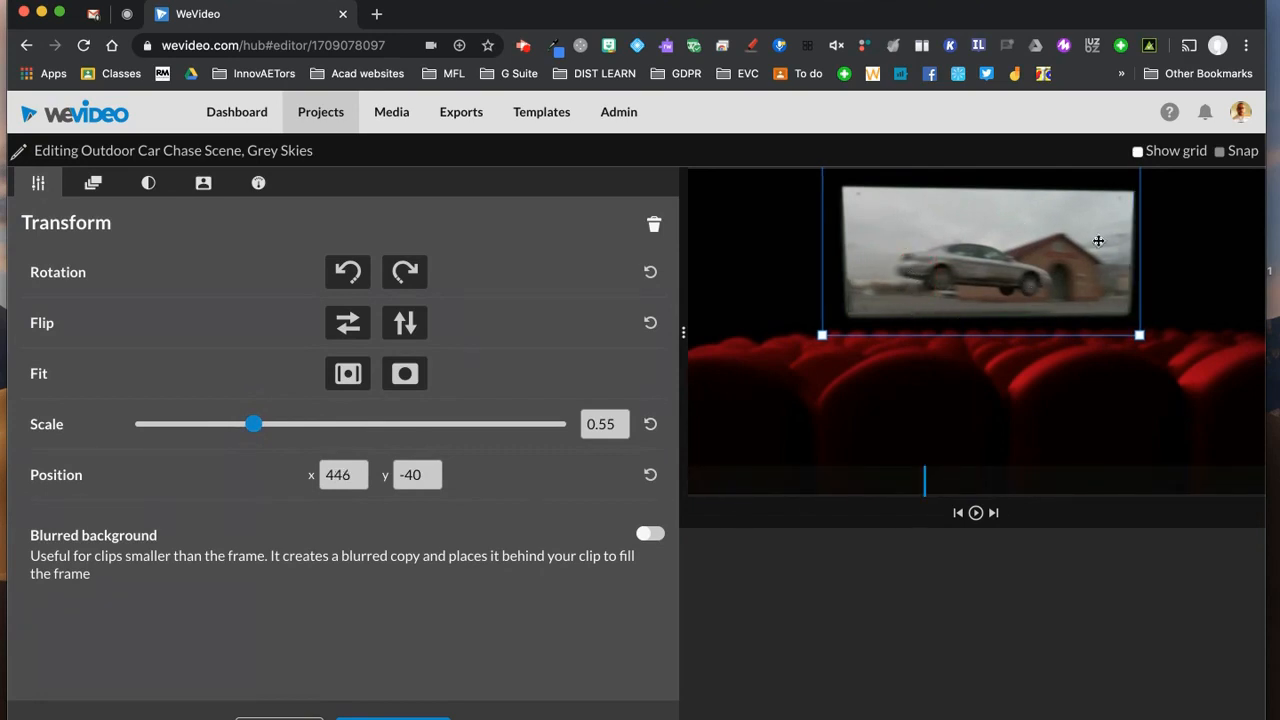
{"action": "left_click", "coordinate": [390, 716]}
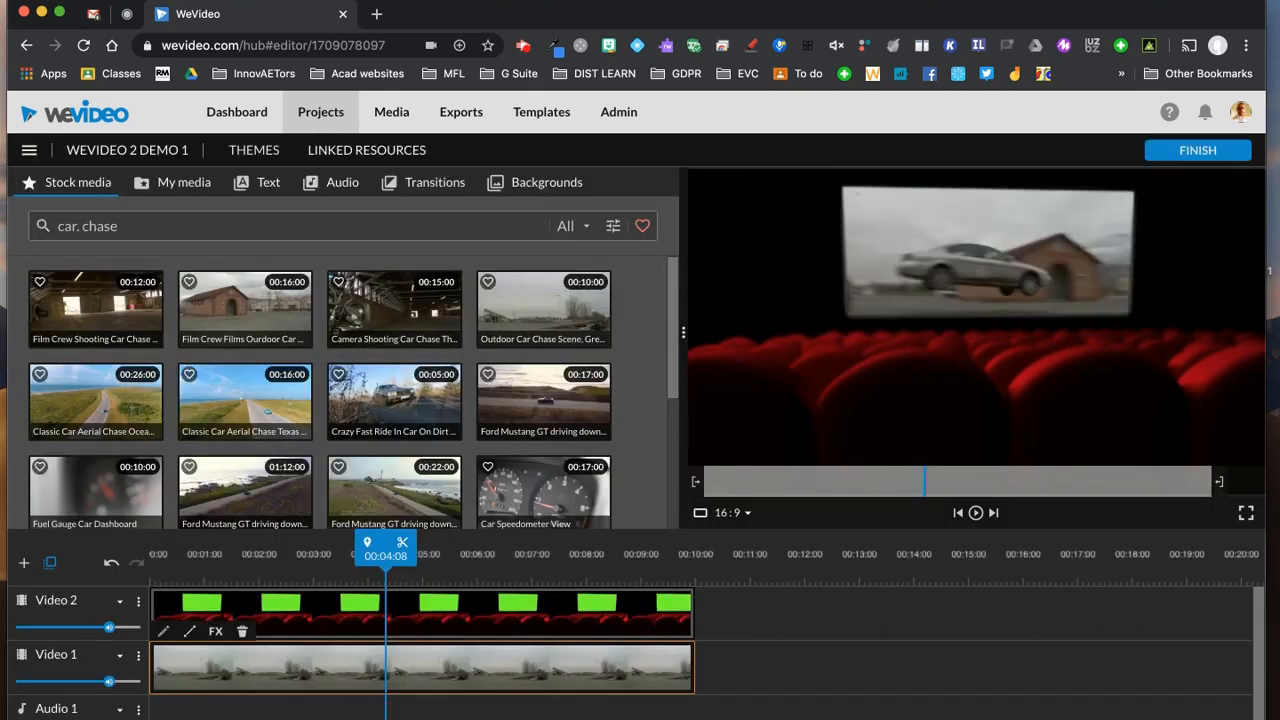
Play the cinema composite from the start of the timeline, stopping after about nine seconds
{"action": "left_click_drag", "start_coordinate": [386, 550], "coordinate": [155, 557]}
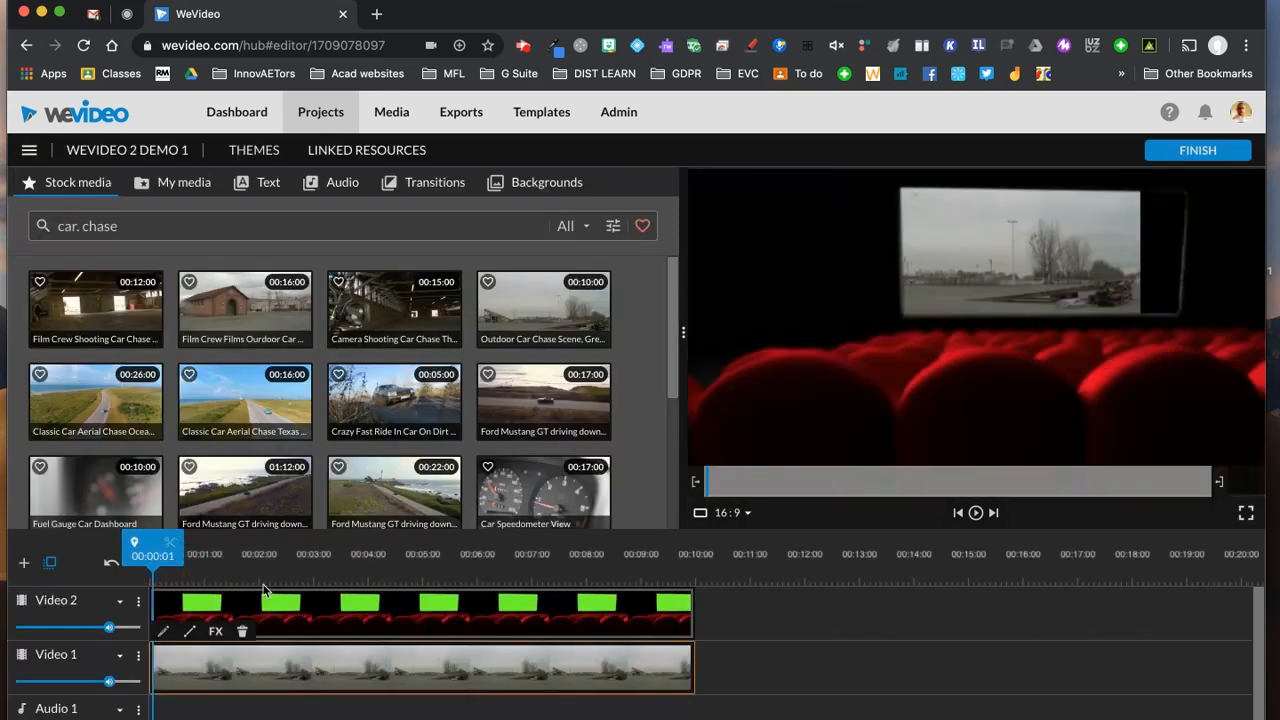
{"action": "left_click", "coordinate": [976, 513]}
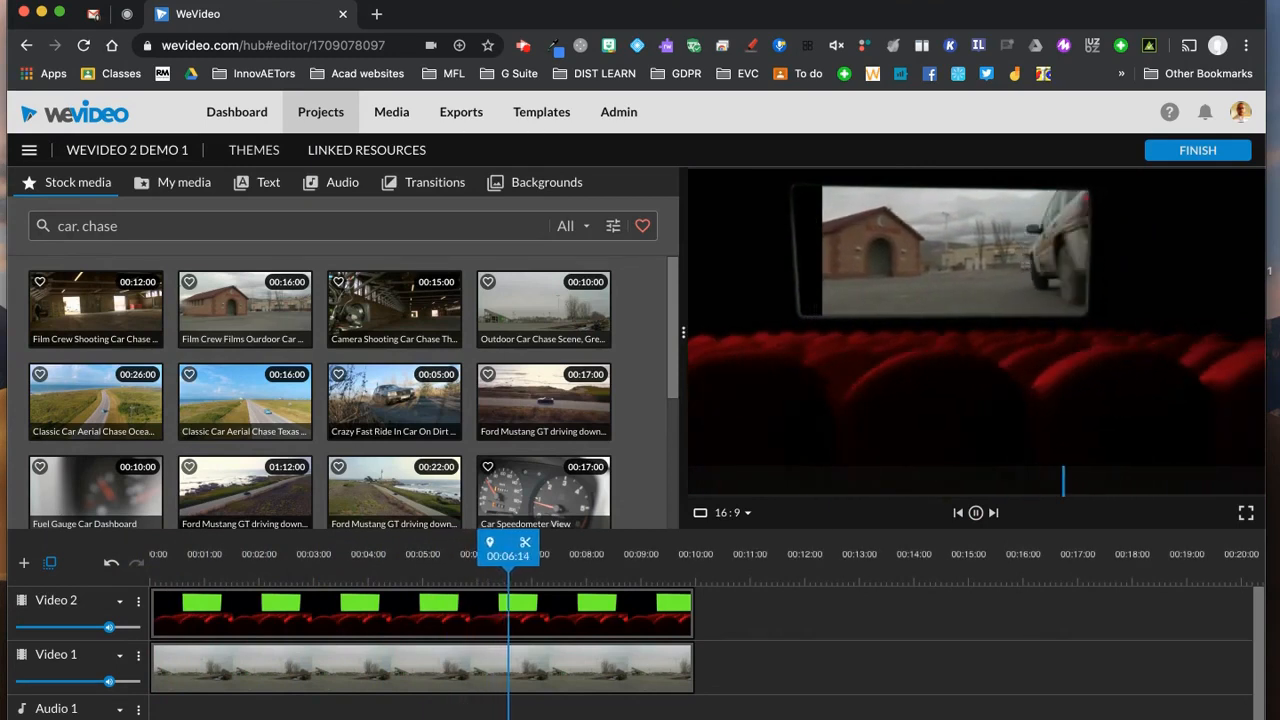
{"action": "left_click", "coordinate": [976, 513]}
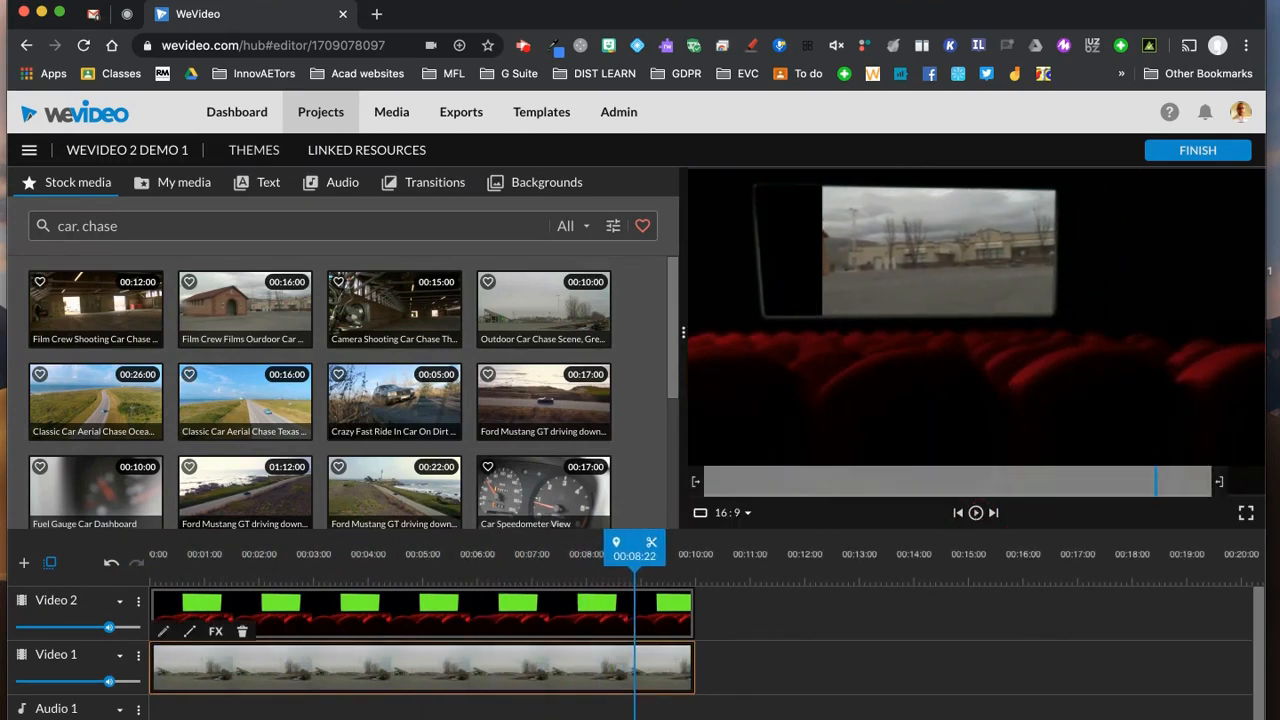
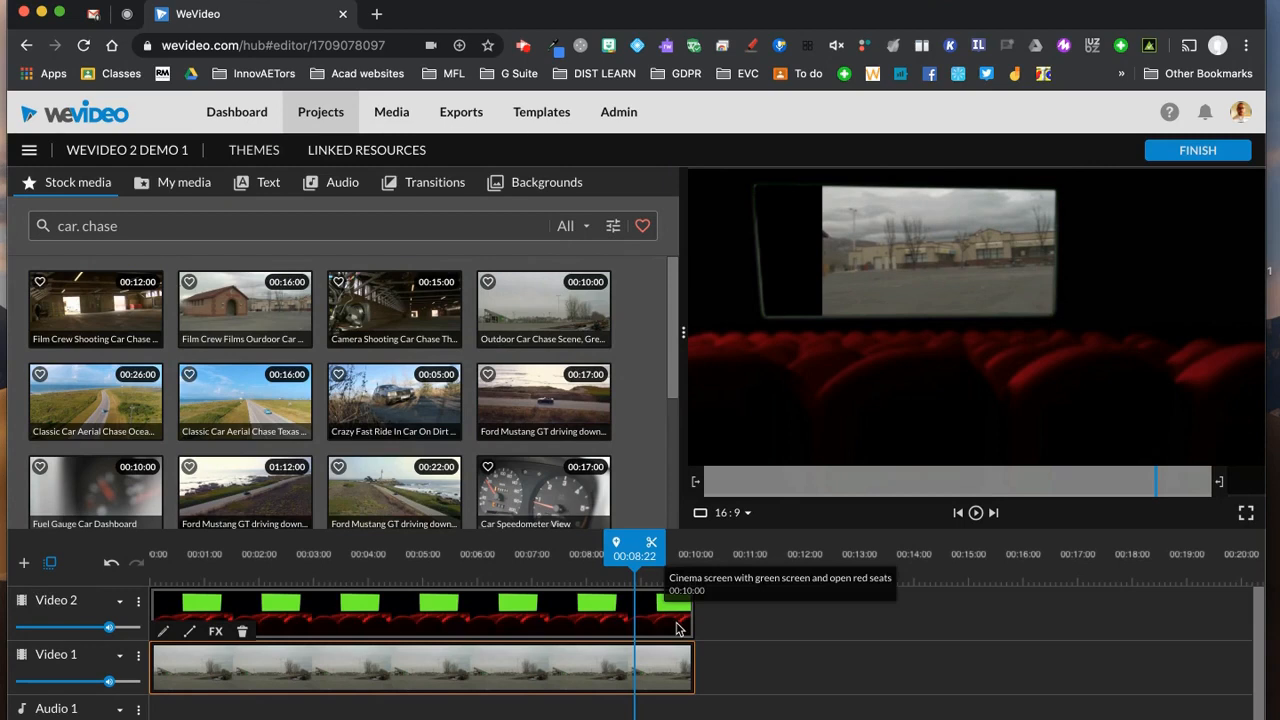
Delete the cinema screen clip from Video 2 and the car chase clip from Video 1
{"action": "key", "text": "Delete"}
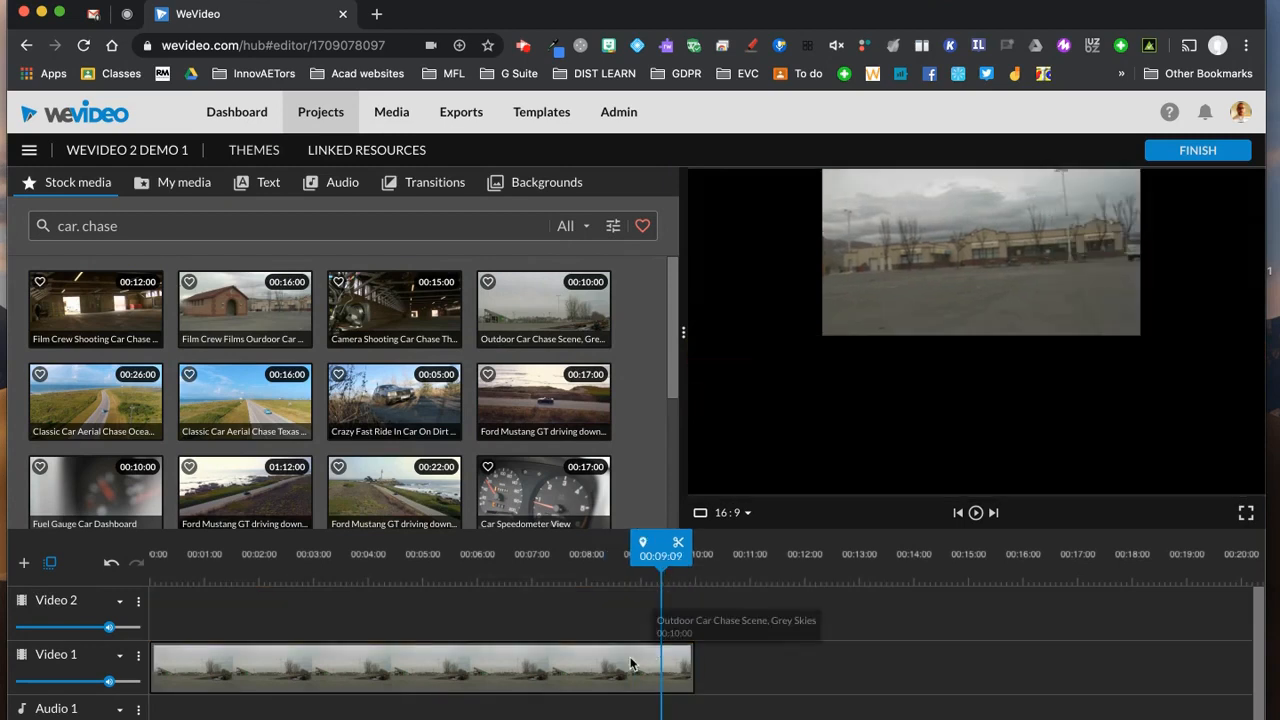
{"action": "left_click", "coordinate": [608, 667]}
{"action": "key", "text": "Delete"}
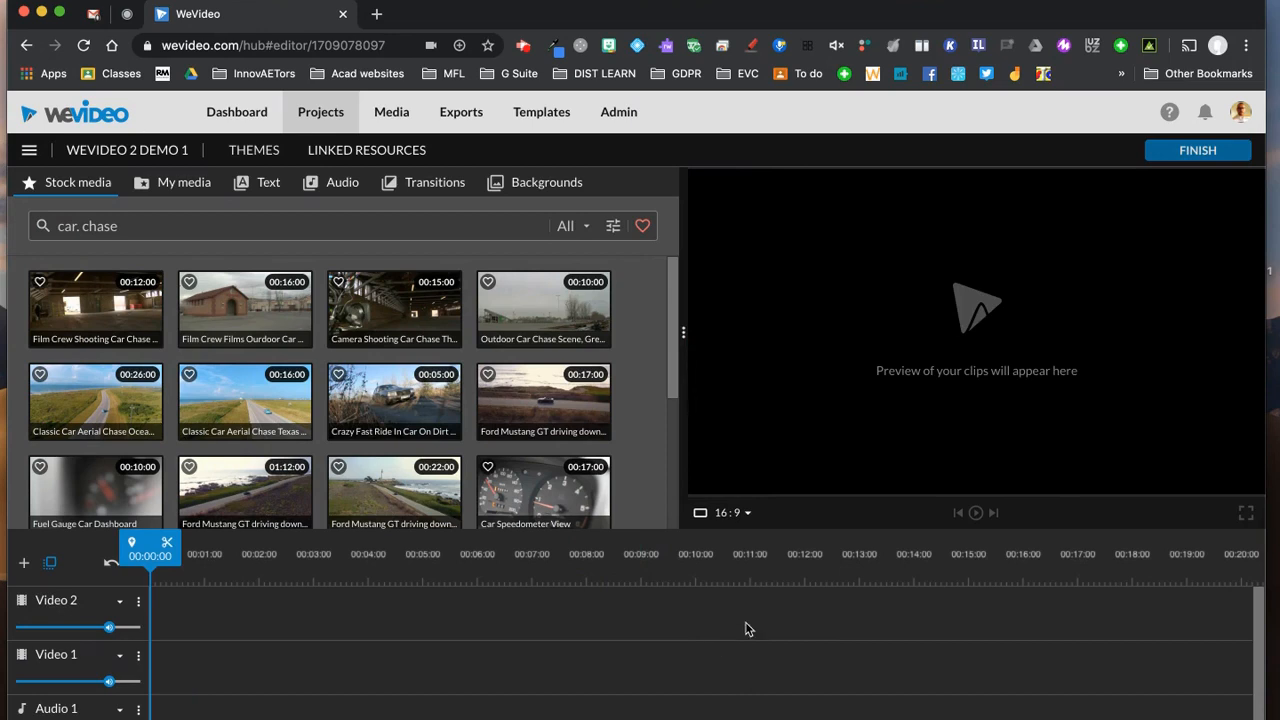
Preview the "Untitled drawing" truck picture in My media's Green screens folder and place it at the start of Video 2
{"action": "triple_click", "coordinate": [126, 225]}
{"action": "key", "text": "BackSpace"}
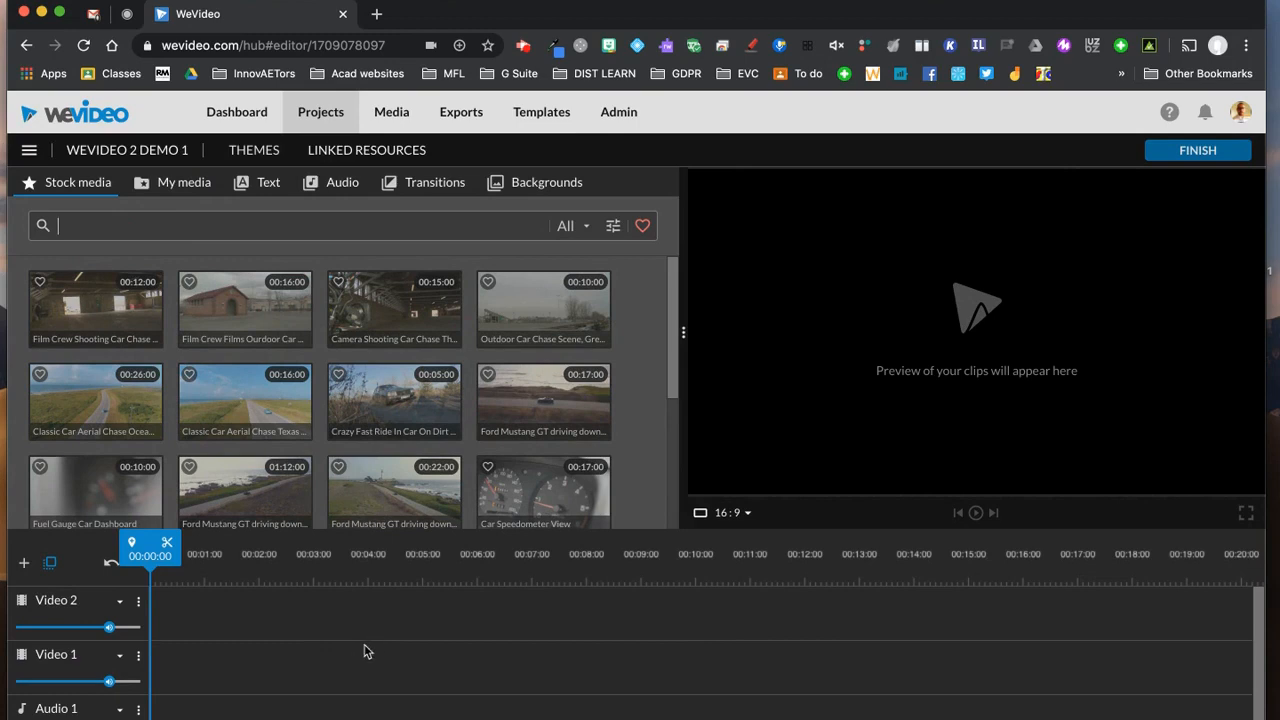
{"action": "left_click", "coordinate": [182, 186]}
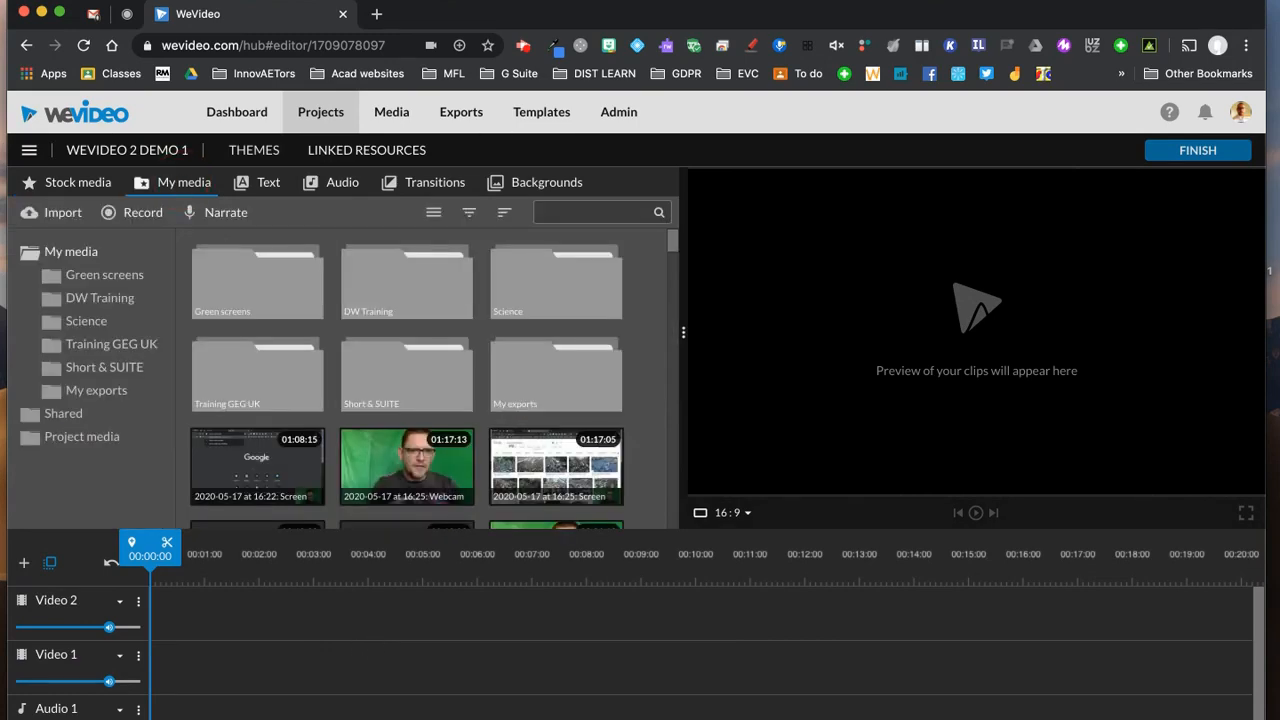
{"action": "left_click", "coordinate": [263, 295]}
{"action": "double_click", "coordinate": [263, 295]}
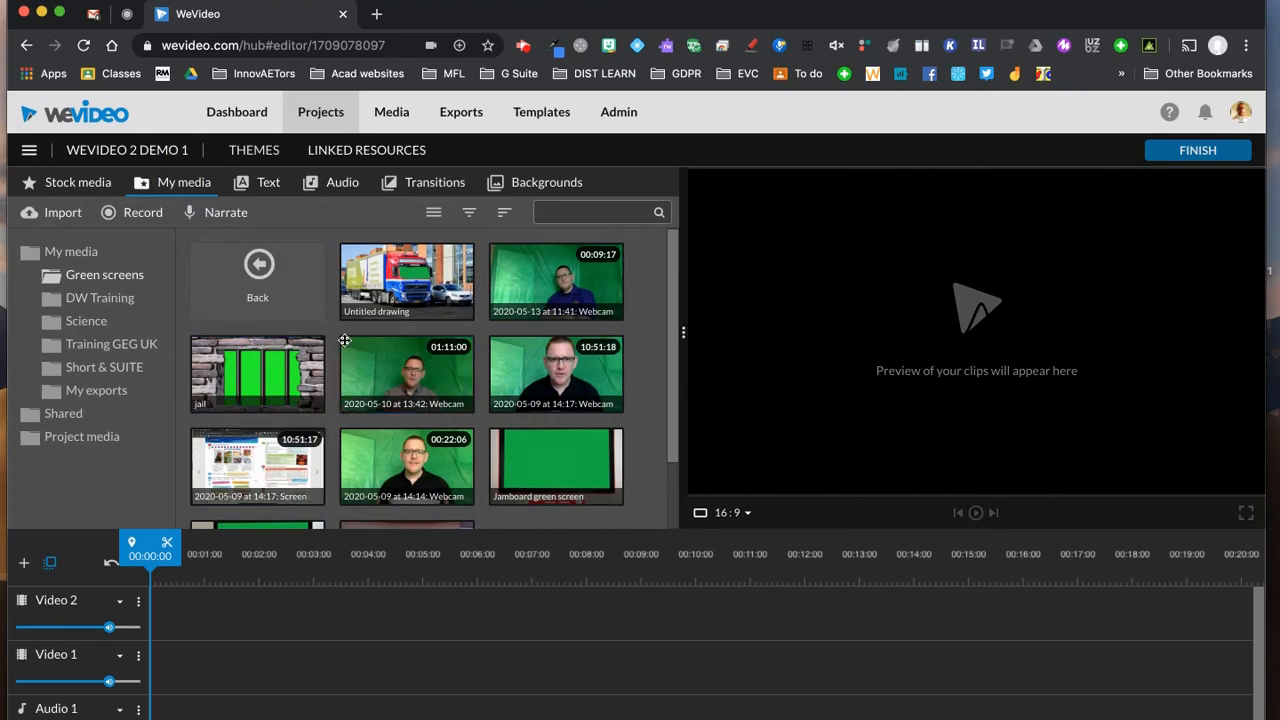
{"action": "left_click", "coordinate": [406, 280]}
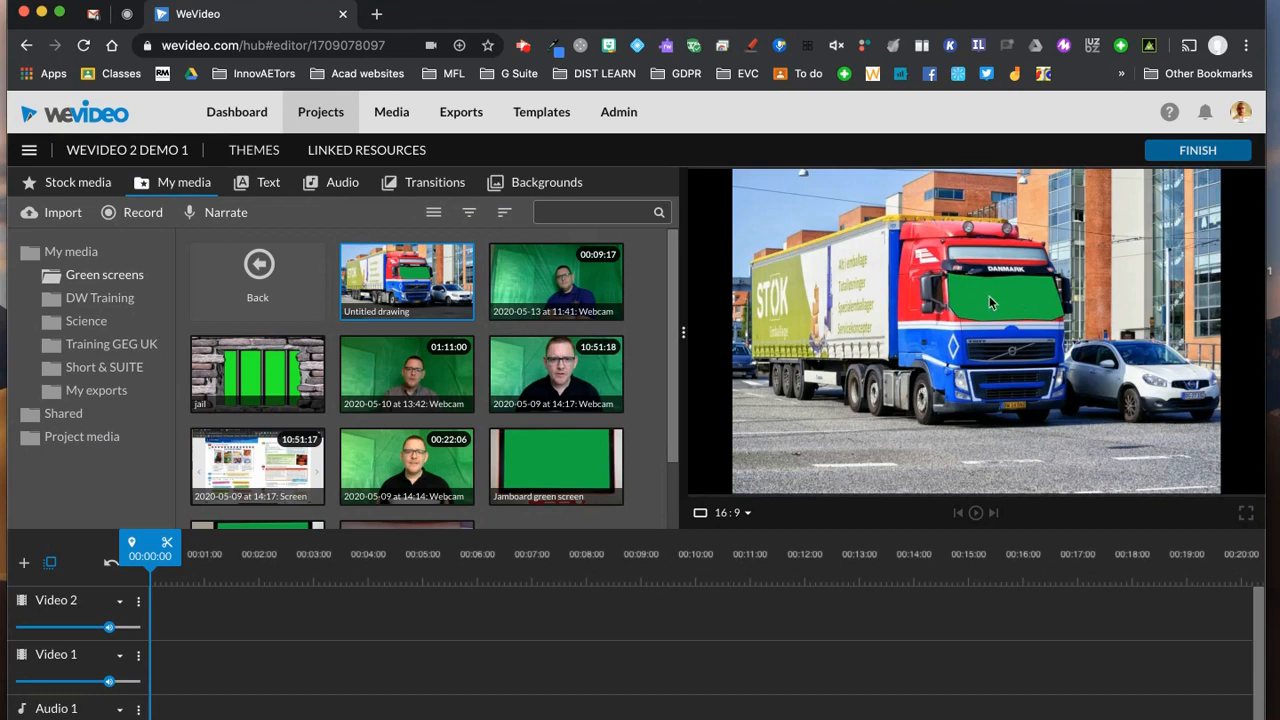
{"action": "mouse_move", "coordinate": [394, 280]}
{"action": "left_mouse_down"}
{"action": "mouse_move", "coordinate": [421, 353]}
{"action": "mouse_move", "coordinate": [305, 630]}
{"action": "mouse_move", "coordinate": [225, 660]}
{"action": "mouse_move", "coordinate": [203, 655]}
{"action": "mouse_move", "coordinate": [200, 625]}
{"action": "mouse_move", "coordinate": [175, 621]}
{"action": "left_mouse_up"}
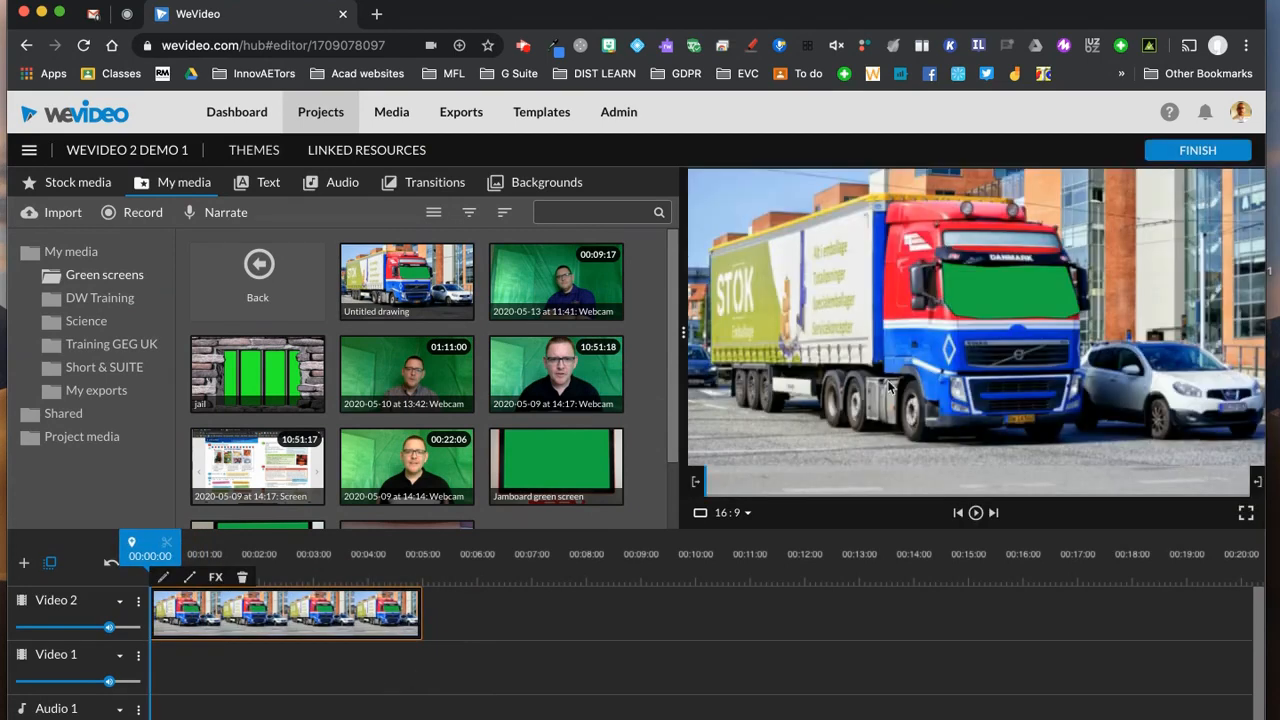
Search the stock media for "disco lights" and place "Flowing disco lights background" at the start of Video 1
{"action": "left_click", "coordinate": [78, 184]}
{"action": "left_click", "coordinate": [213, 226]}
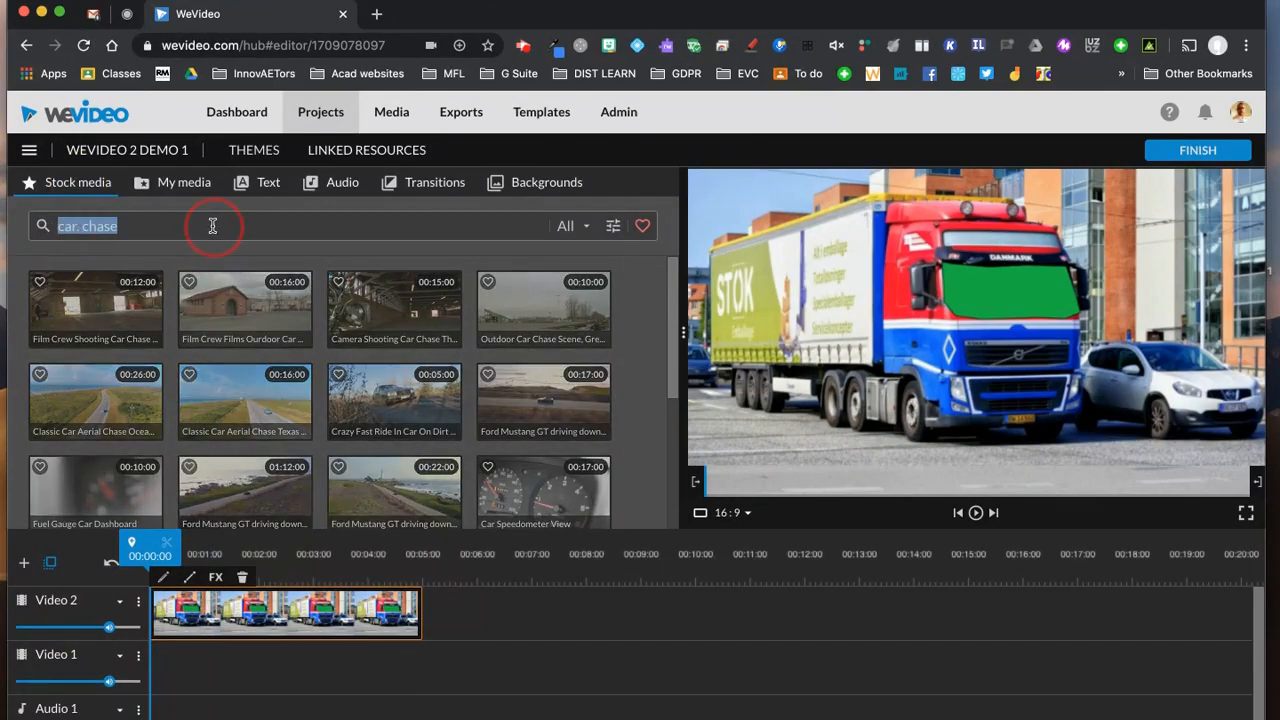
{"action": "type", "text": "disco lights"}
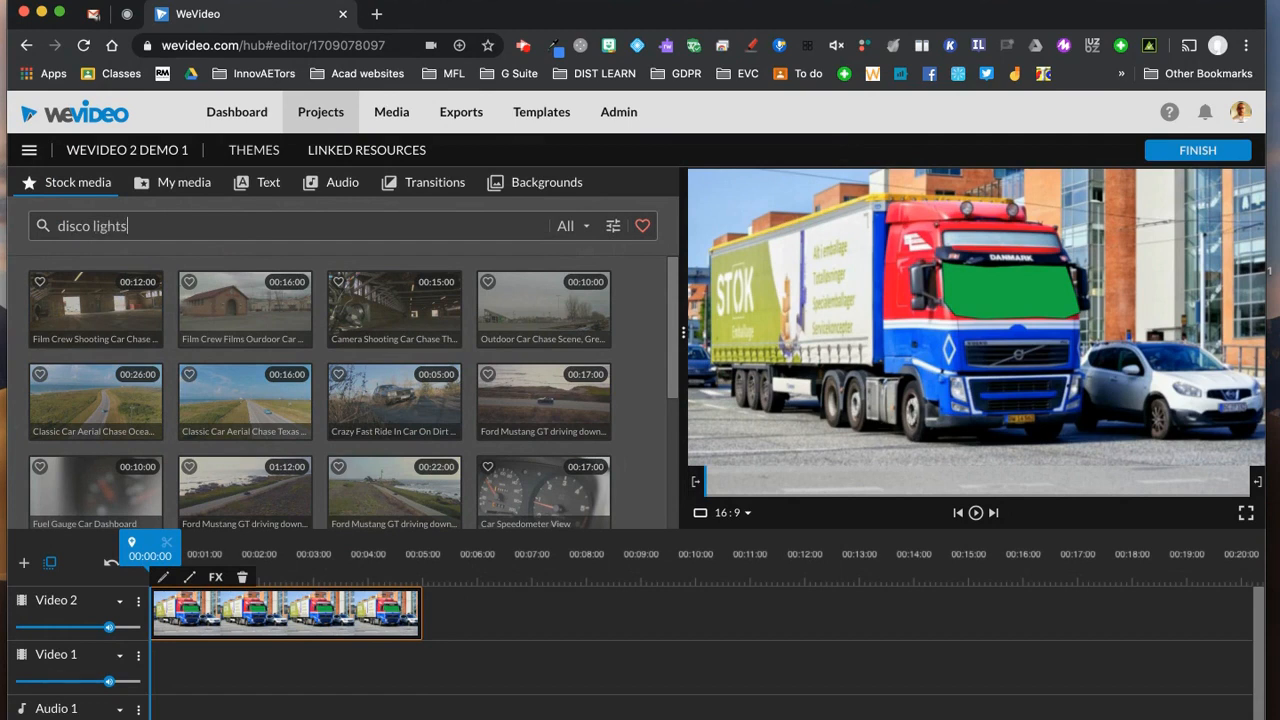
{"action": "key", "text": "Return"}
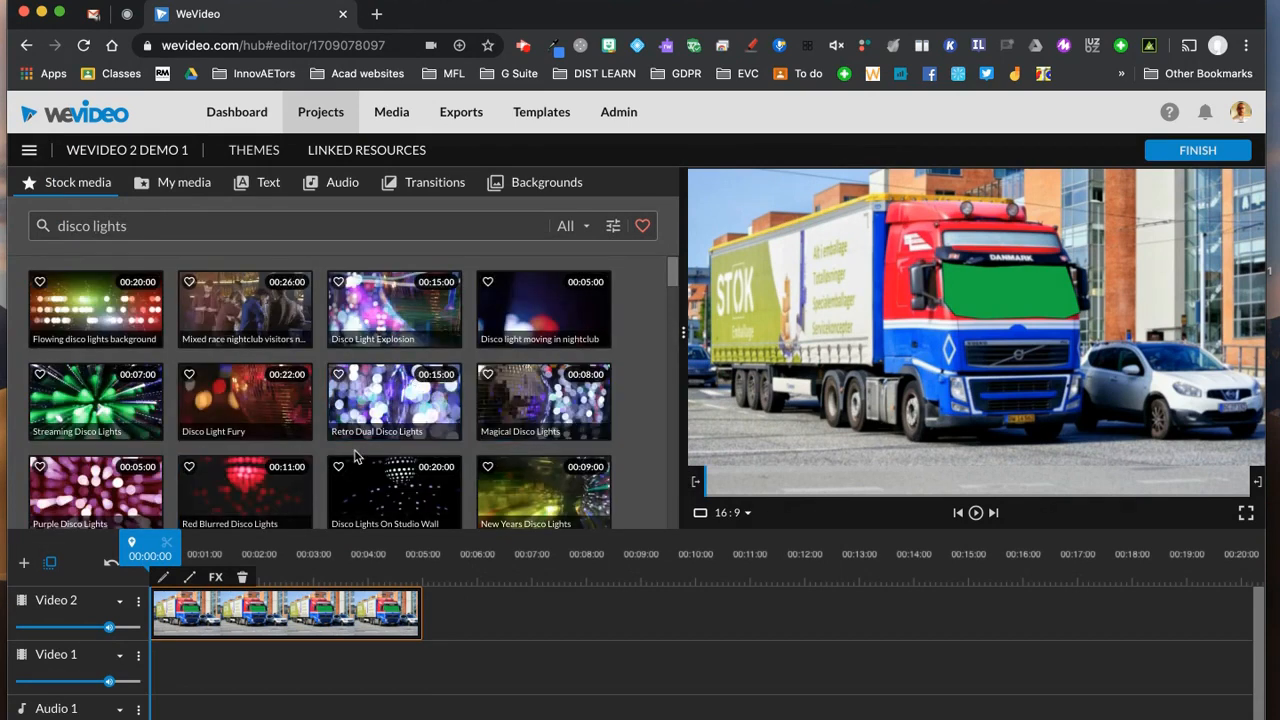
{"action": "scroll", "coordinate": [115, 290], "scroll_direction": "down", "scroll_amount": 1}
{"action": "left_click_drag", "start_coordinate": [115, 290], "coordinate": [158, 672]}
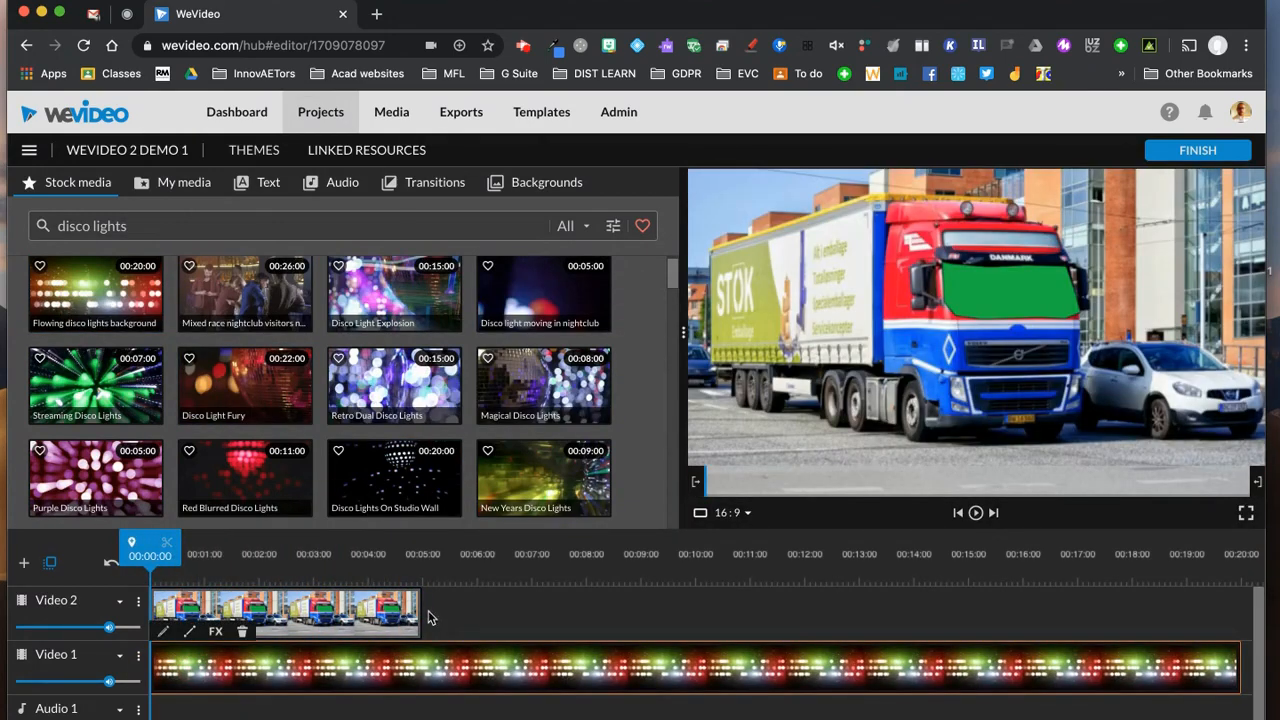
Split the truck clip and the disco lights clip just before the five-second mark and delete both leftover end pieces
{"action": "left_click", "coordinate": [420, 572]}
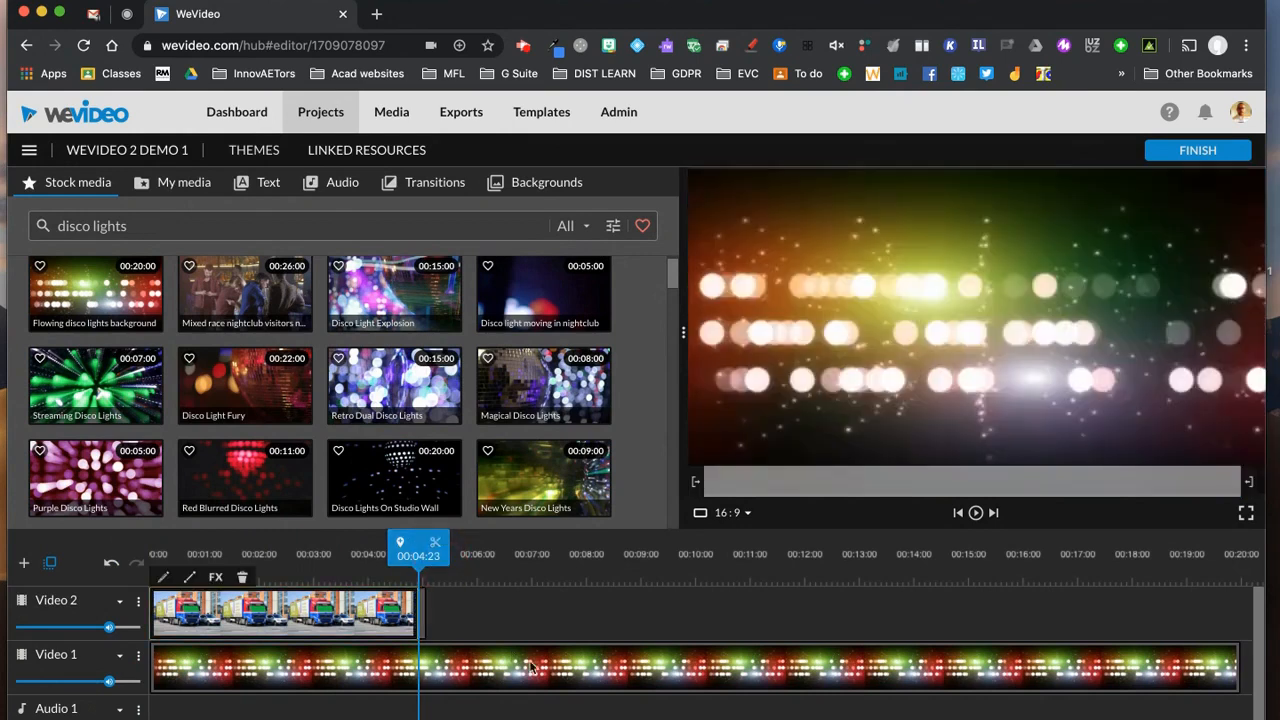
{"action": "left_click", "coordinate": [543, 668]}
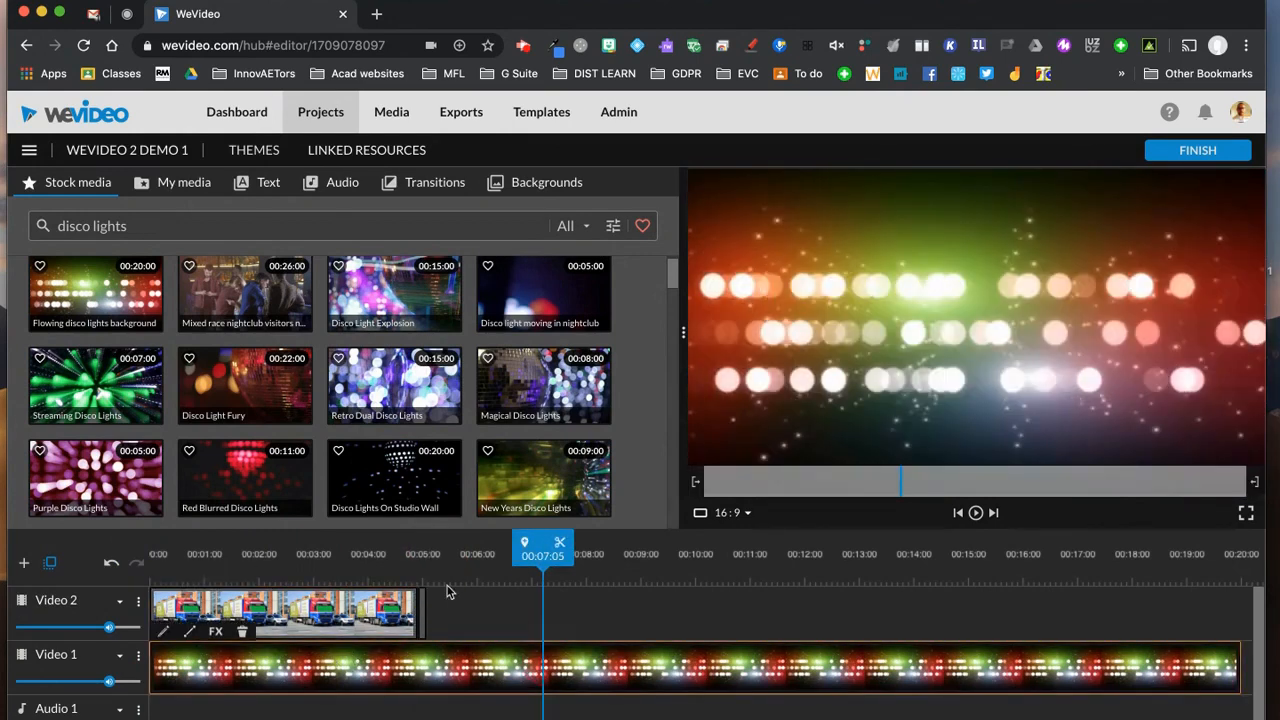
{"action": "left_click_drag", "start_coordinate": [529, 564], "coordinate": [403, 564]}
{"action": "left_click", "coordinate": [436, 542]}
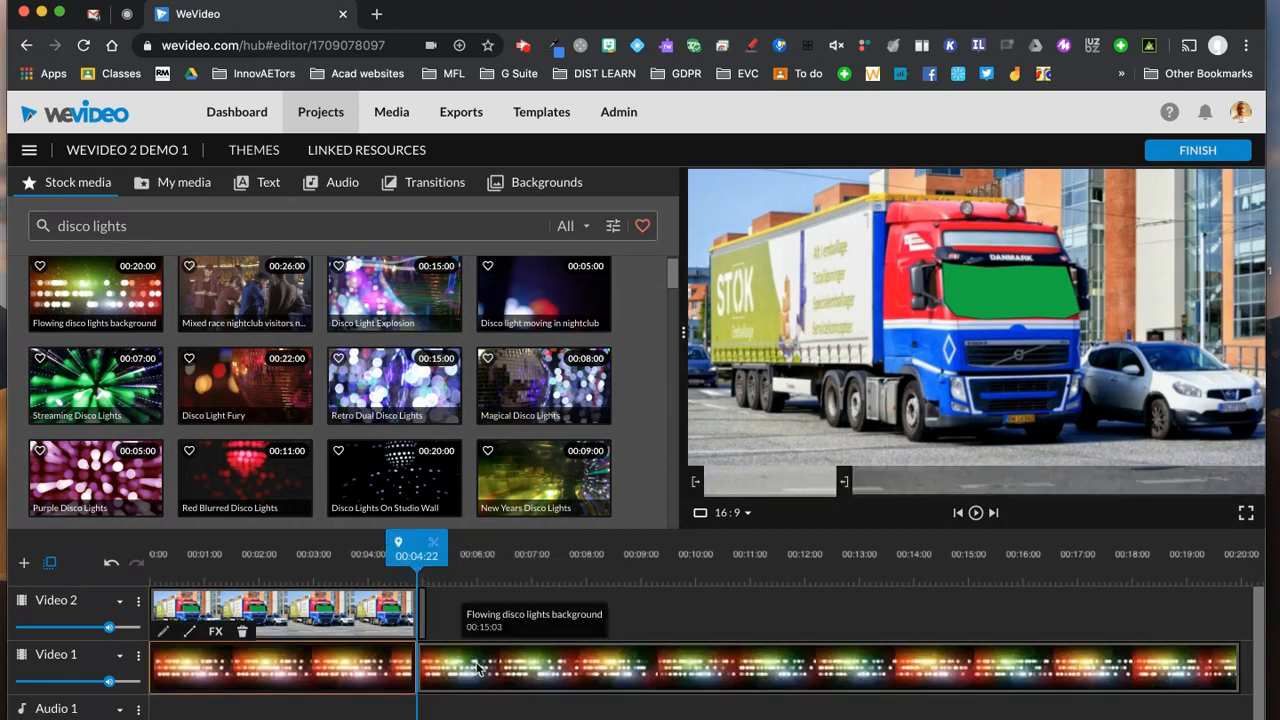
{"action": "left_click", "coordinate": [478, 668]}
{"action": "key", "text": "Delete"}
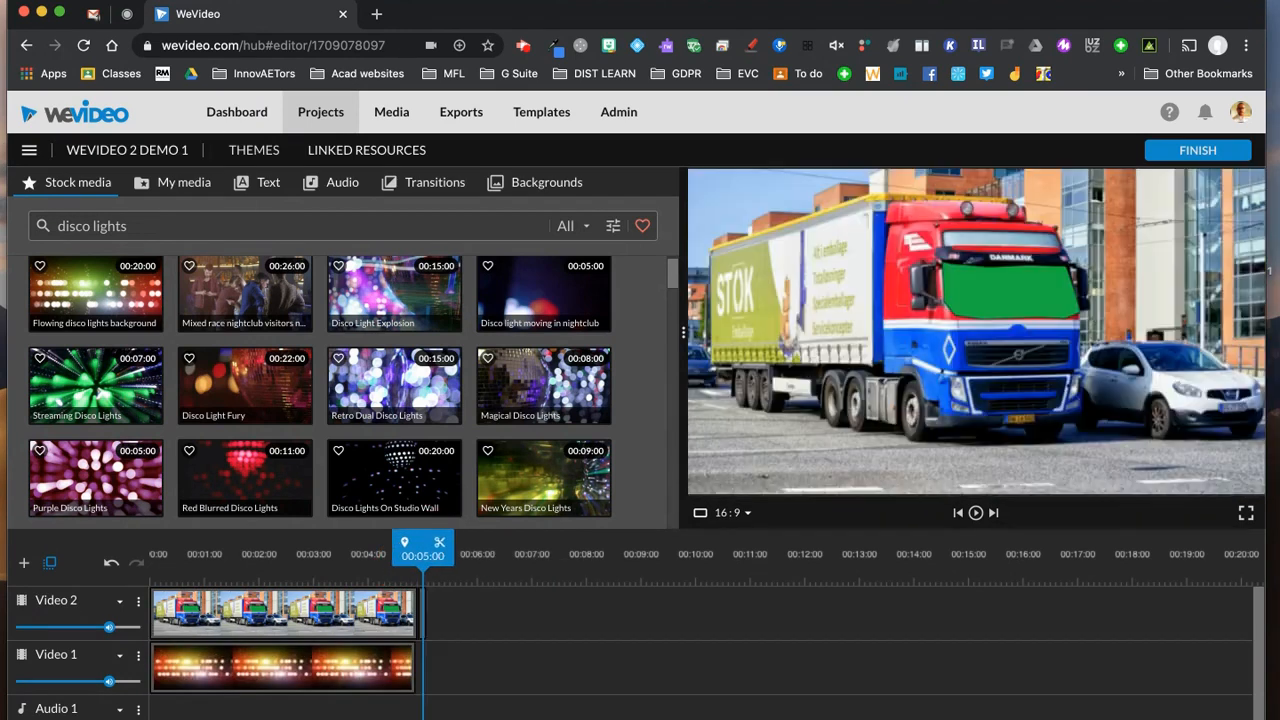
{"action": "left_click", "coordinate": [421, 612]}
{"action": "key", "text": "Delete"}
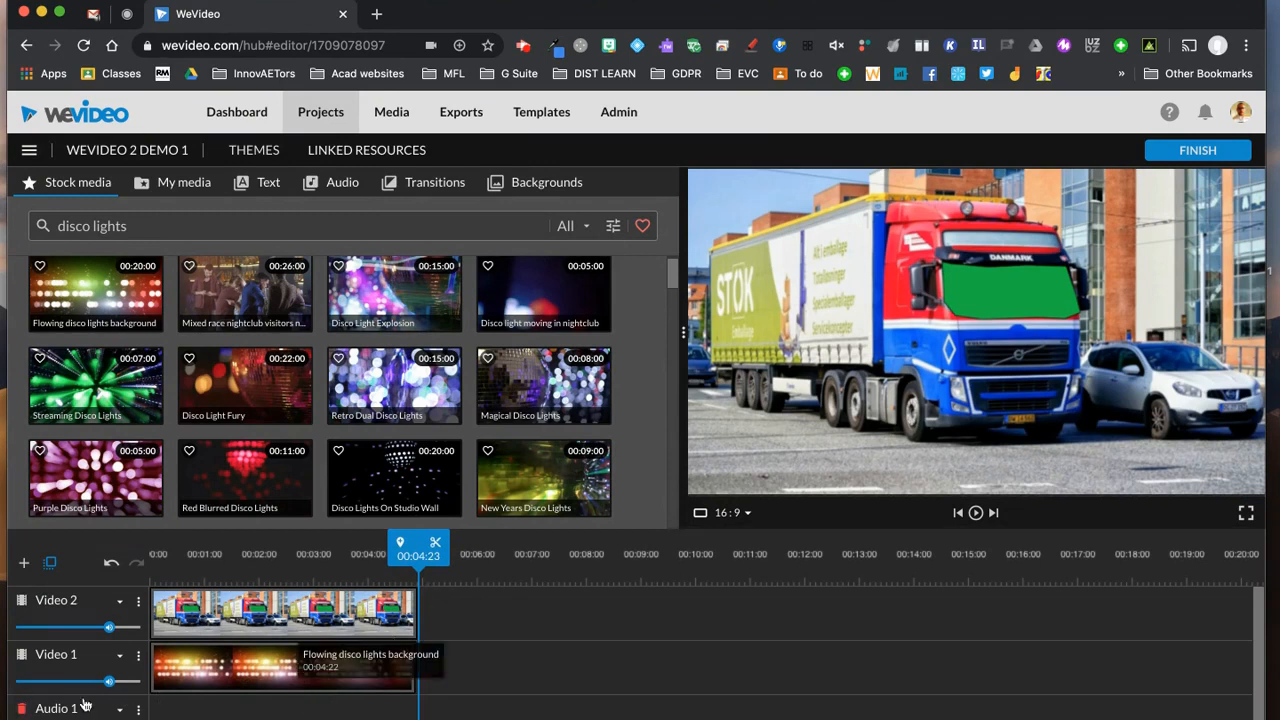
Color key the windscreen's green out of the truck picture on Video 2 and save the clip edit
{"action": "left_click", "coordinate": [207, 617]}
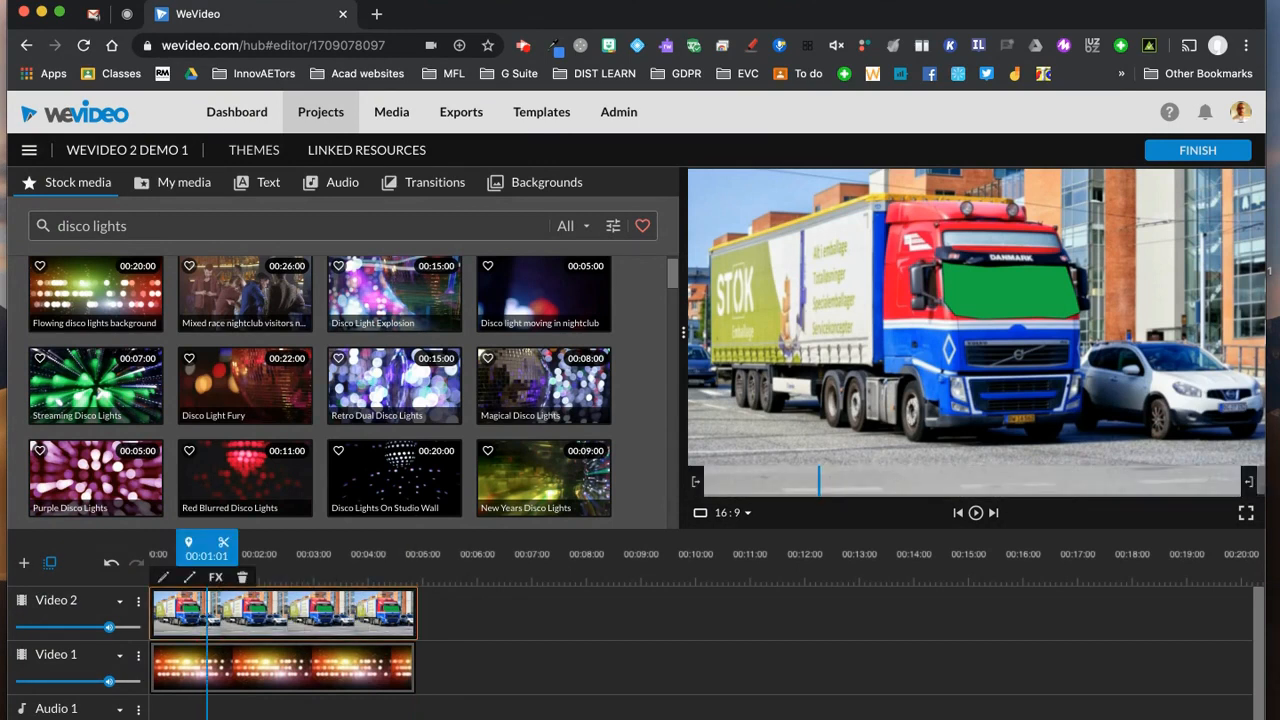
{"action": "double_click", "coordinate": [236, 620]}
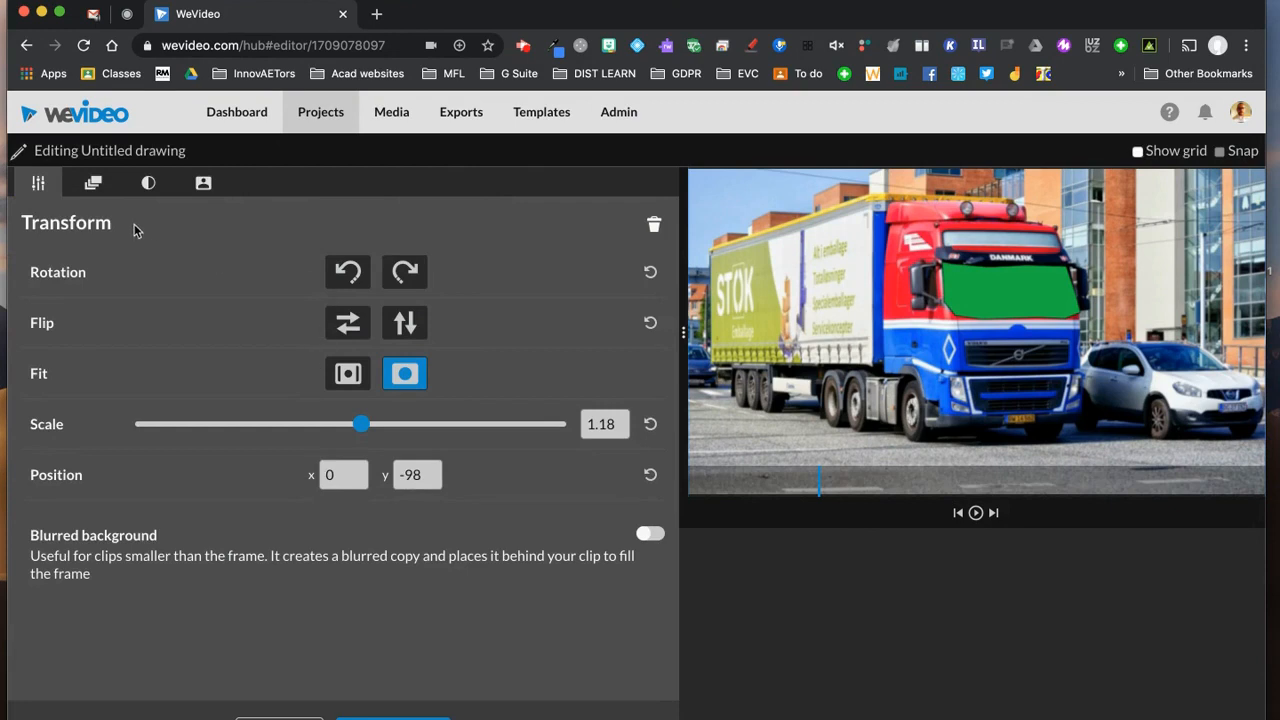
{"action": "left_click", "coordinate": [200, 186]}
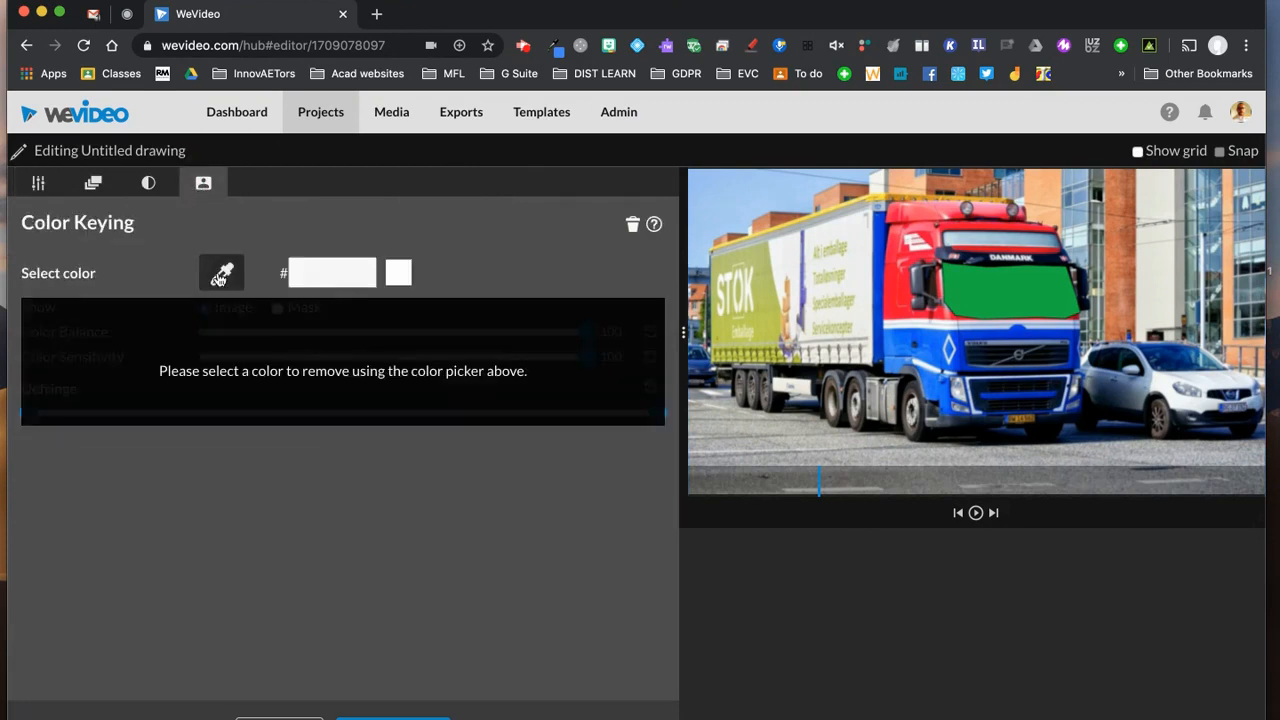
{"action": "left_click", "coordinate": [220, 277]}
{"action": "left_click", "coordinate": [990, 283]}
{"action": "left_click", "coordinate": [410, 717]}
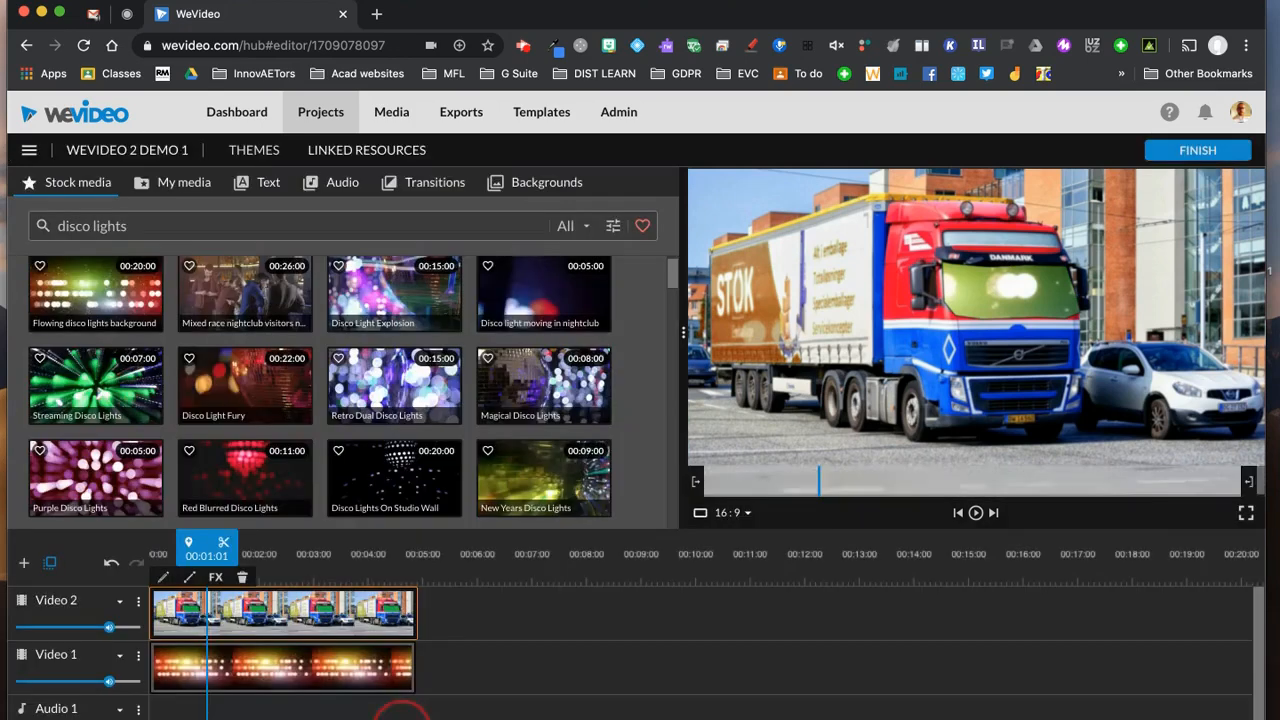
Scale the disco lights clip to 0.26, position it at x 804, y 260 behind the windscreen, and save the edit
{"action": "left_click", "coordinate": [295, 668]}
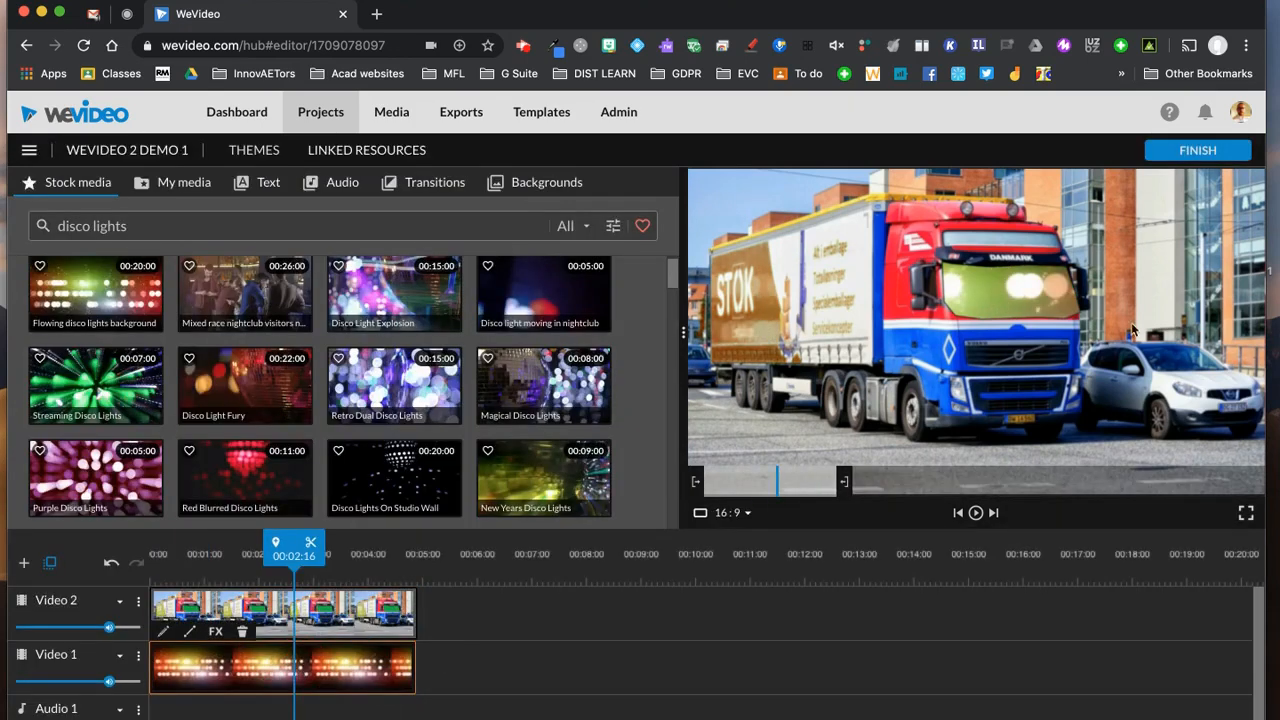
{"action": "double_click", "coordinate": [345, 667]}
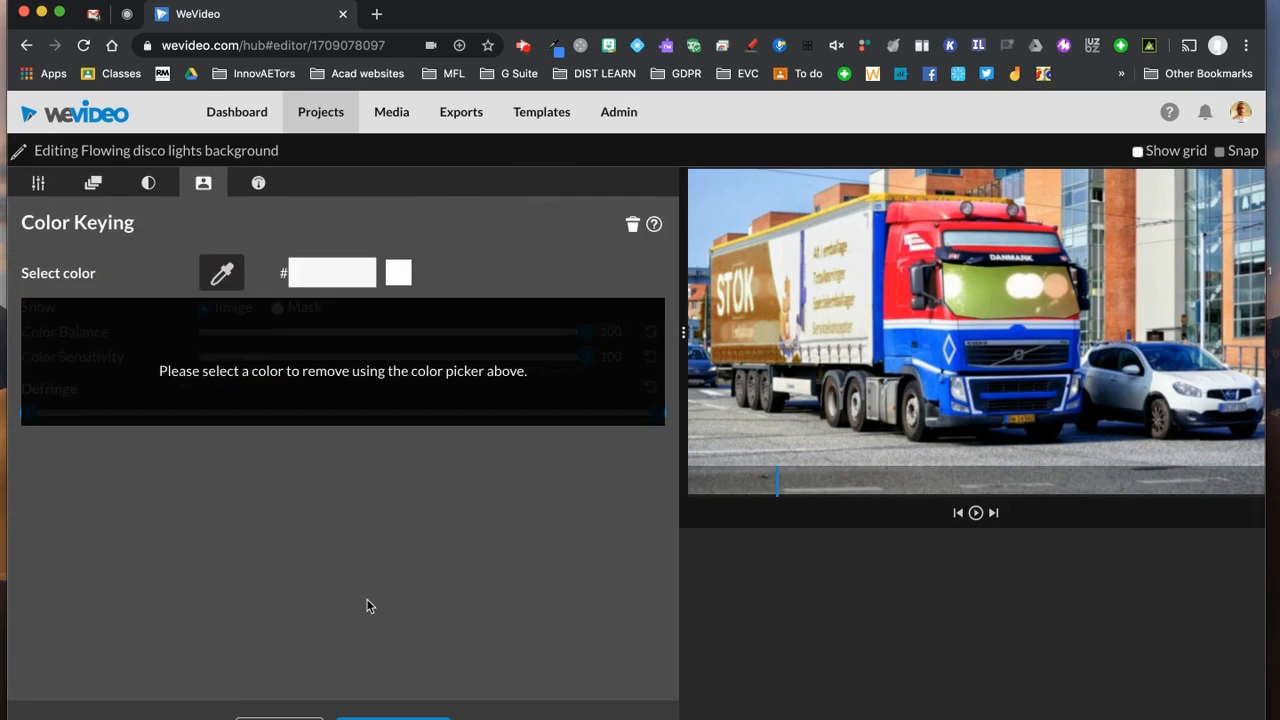
{"action": "left_click", "coordinate": [38, 183]}
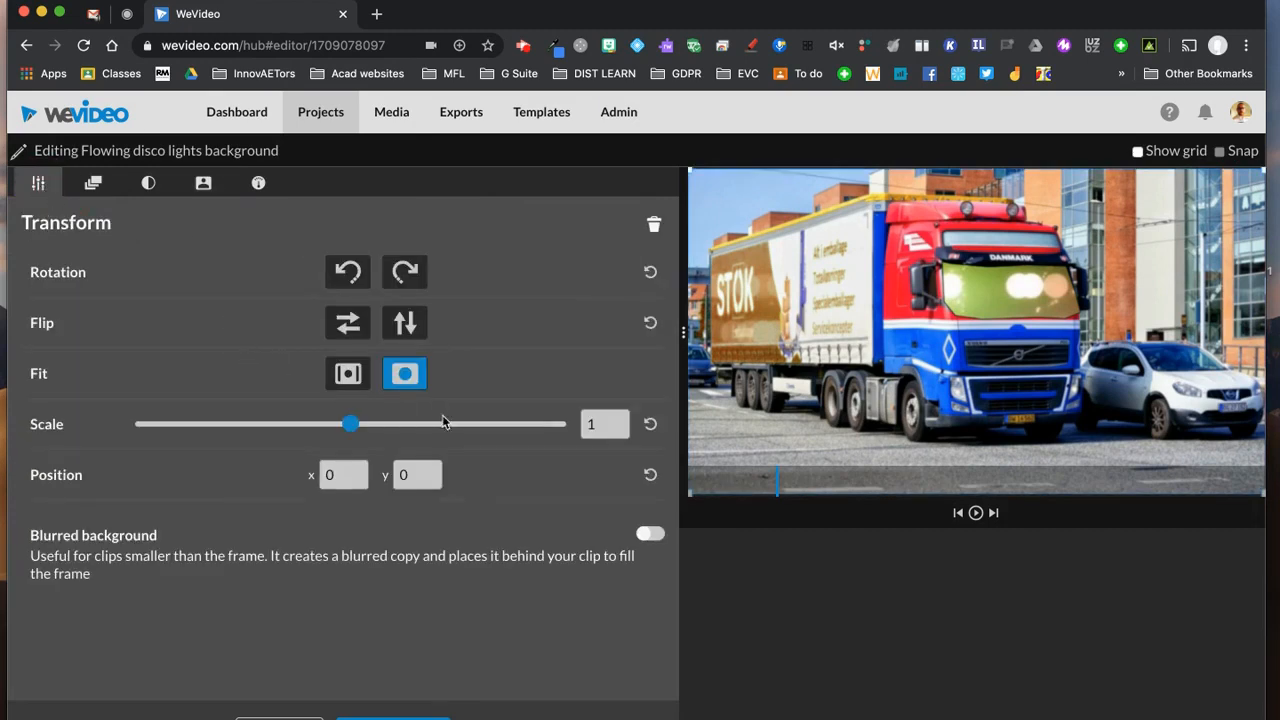
{"action": "left_click_drag", "start_coordinate": [349, 424], "coordinate": [196, 426]}
{"action": "left_click_drag", "start_coordinate": [970, 360], "coordinate": [995, 318]}
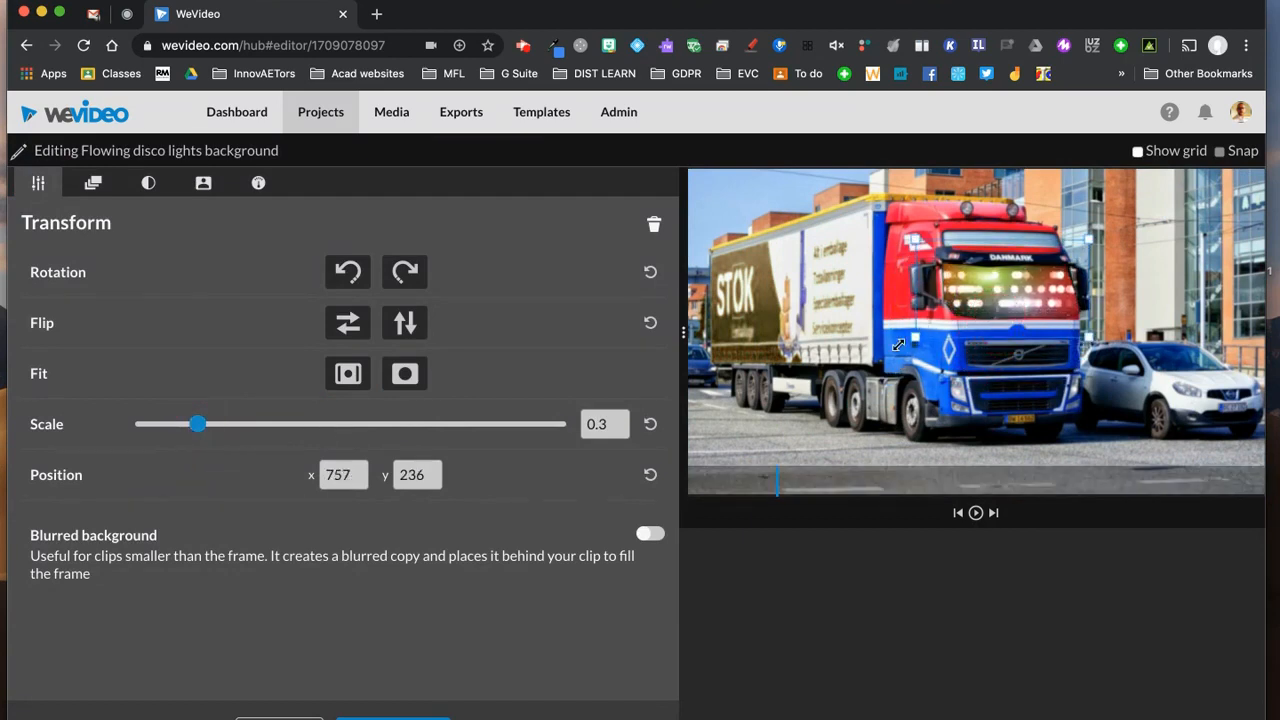
{"action": "left_click_drag", "start_coordinate": [196, 424], "coordinate": [189, 424]}
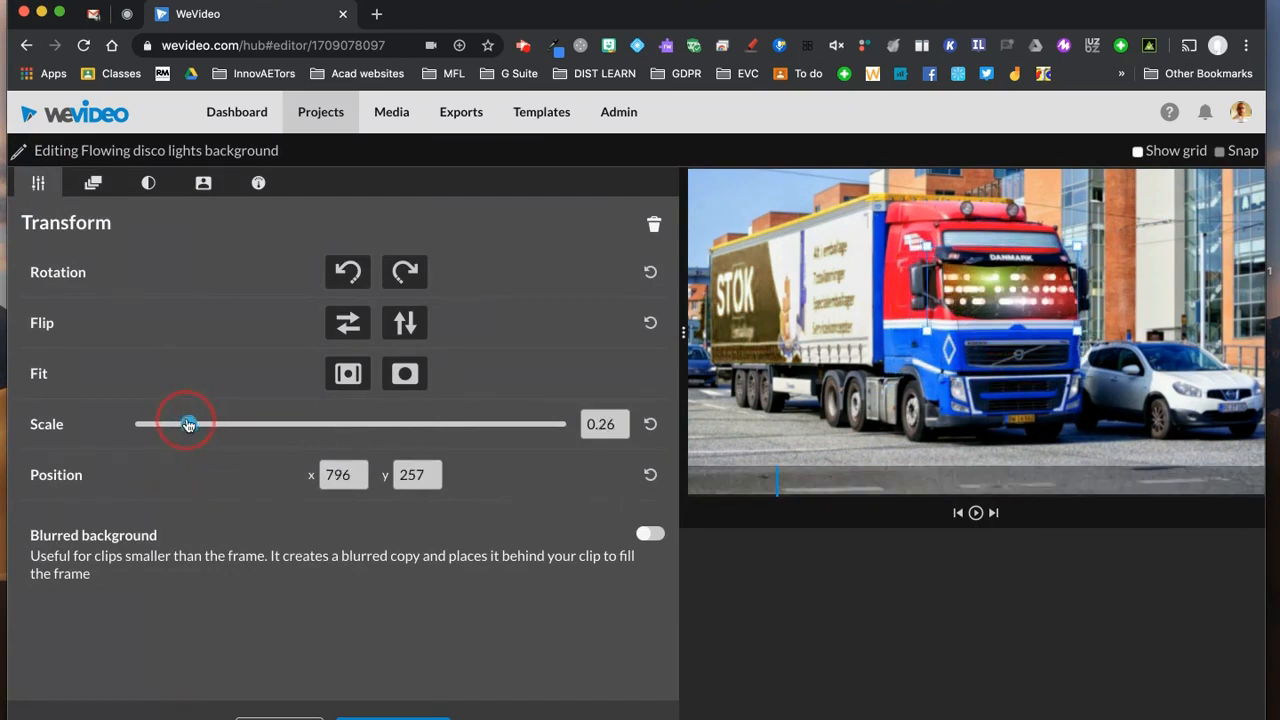
{"action": "left_click_drag", "start_coordinate": [955, 319], "coordinate": [958, 320]}
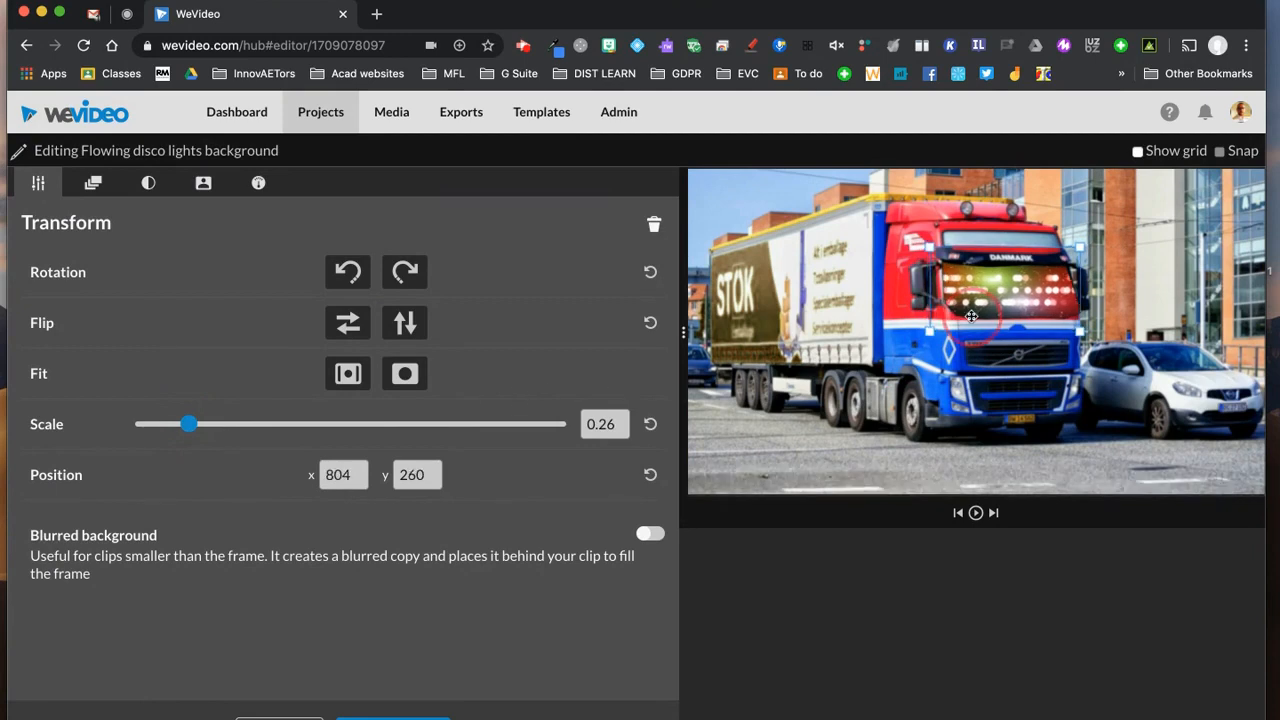
{"action": "left_click", "coordinate": [448, 714]}
Play the truck composite from near the start of the timeline to its end
{"action": "left_click_drag", "start_coordinate": [293, 556], "coordinate": [157, 556]}
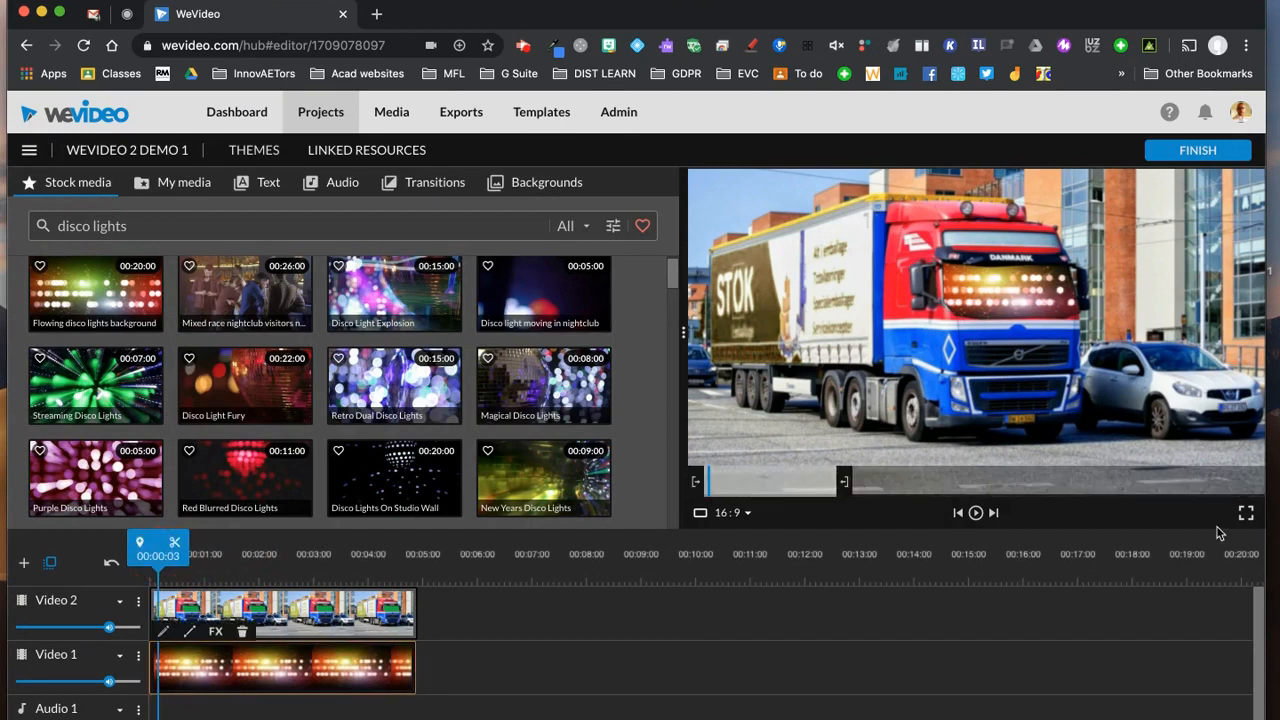
{"action": "left_click", "coordinate": [976, 513]}
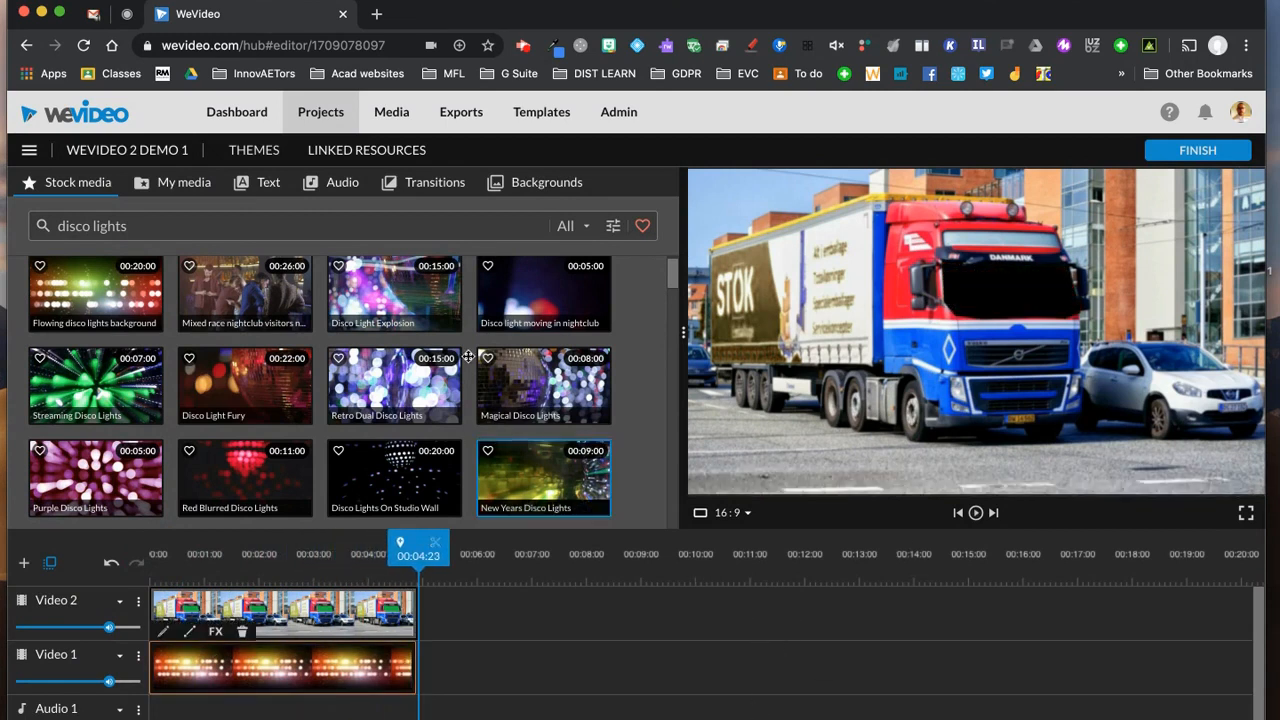
Preview the Jamboard, Mac and Morning TV studio green screen pictures in My media's Green screens folder
{"action": "left_click", "coordinate": [175, 186]}
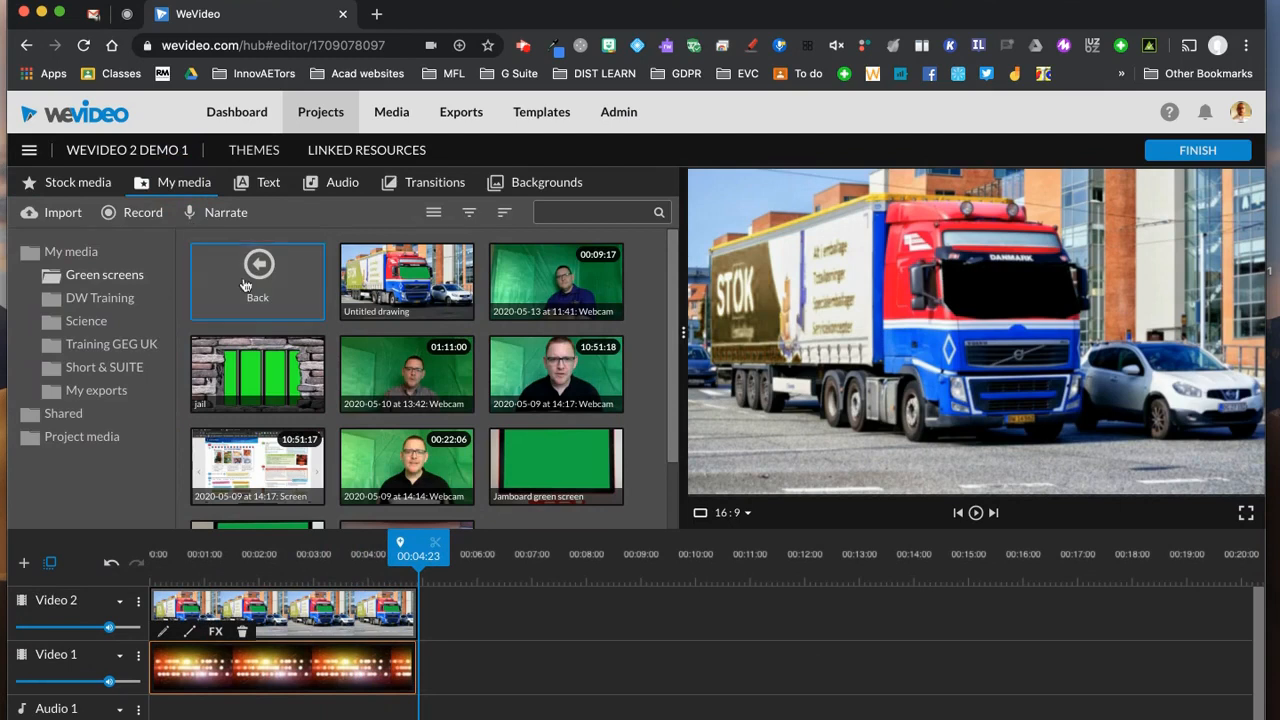
{"action": "scroll", "coordinate": [462, 372], "scroll_direction": "down", "scroll_amount": 1}
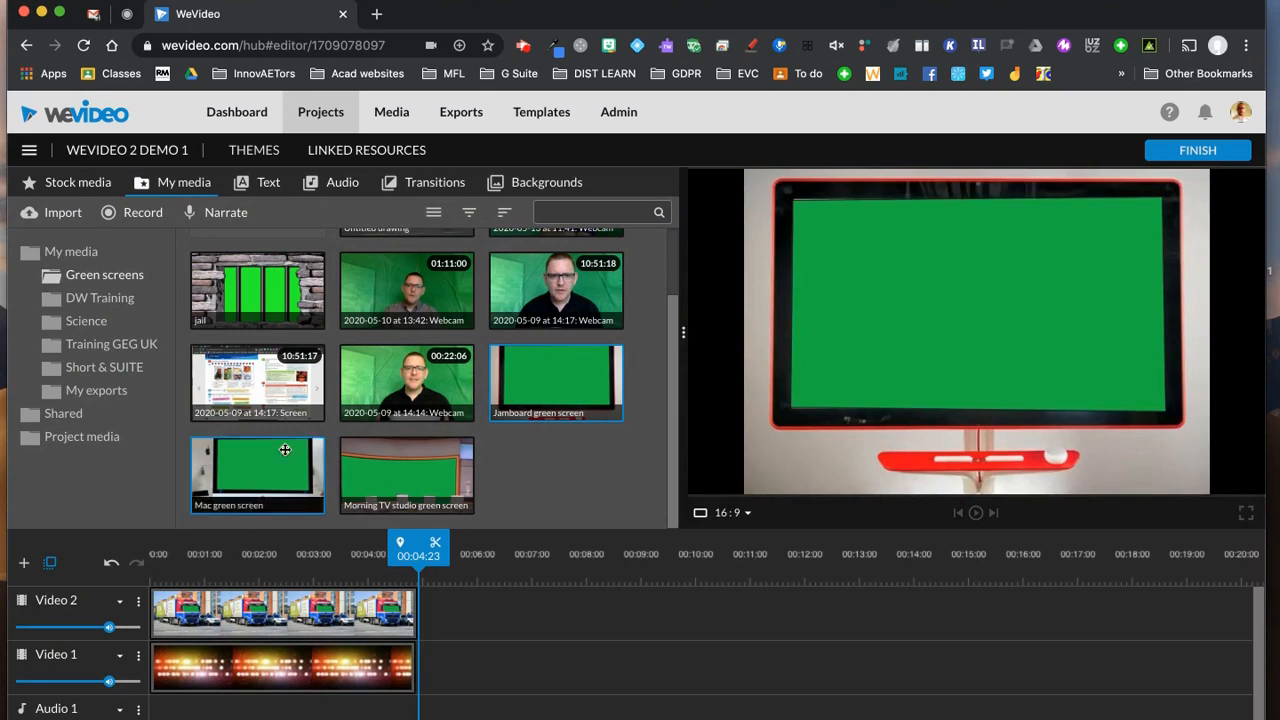
{"action": "left_click", "coordinate": [260, 470]}
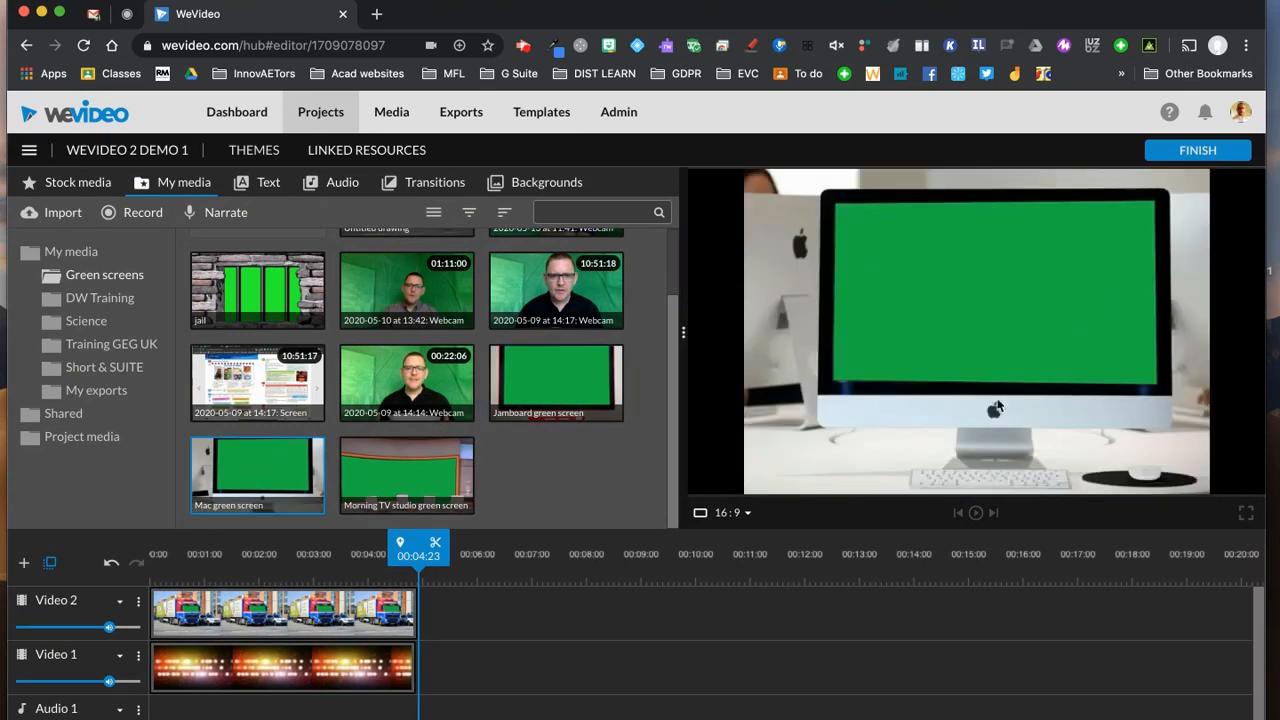
{"action": "left_click", "coordinate": [438, 472]}
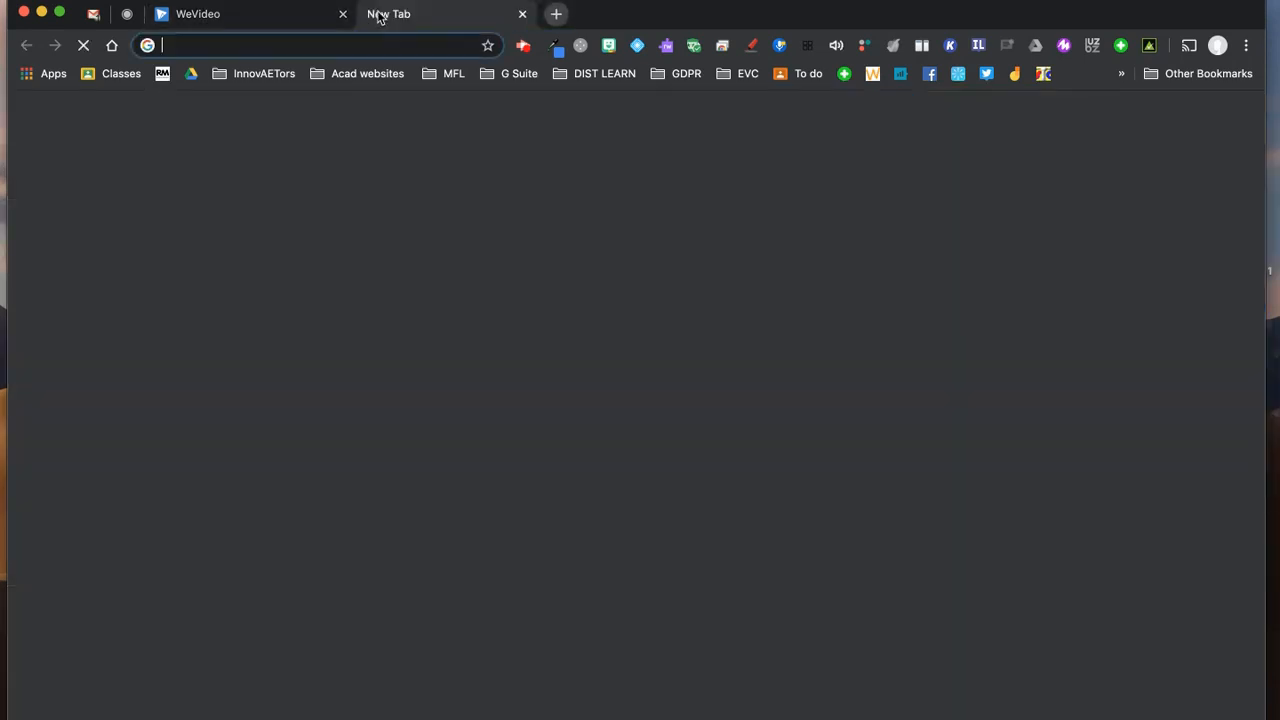
Open Google Drive in a new browser tab and create a blank Google Drawing
{"action": "left_click", "coordinate": [376, 15]}
{"action": "left_click", "coordinate": [191, 73]}
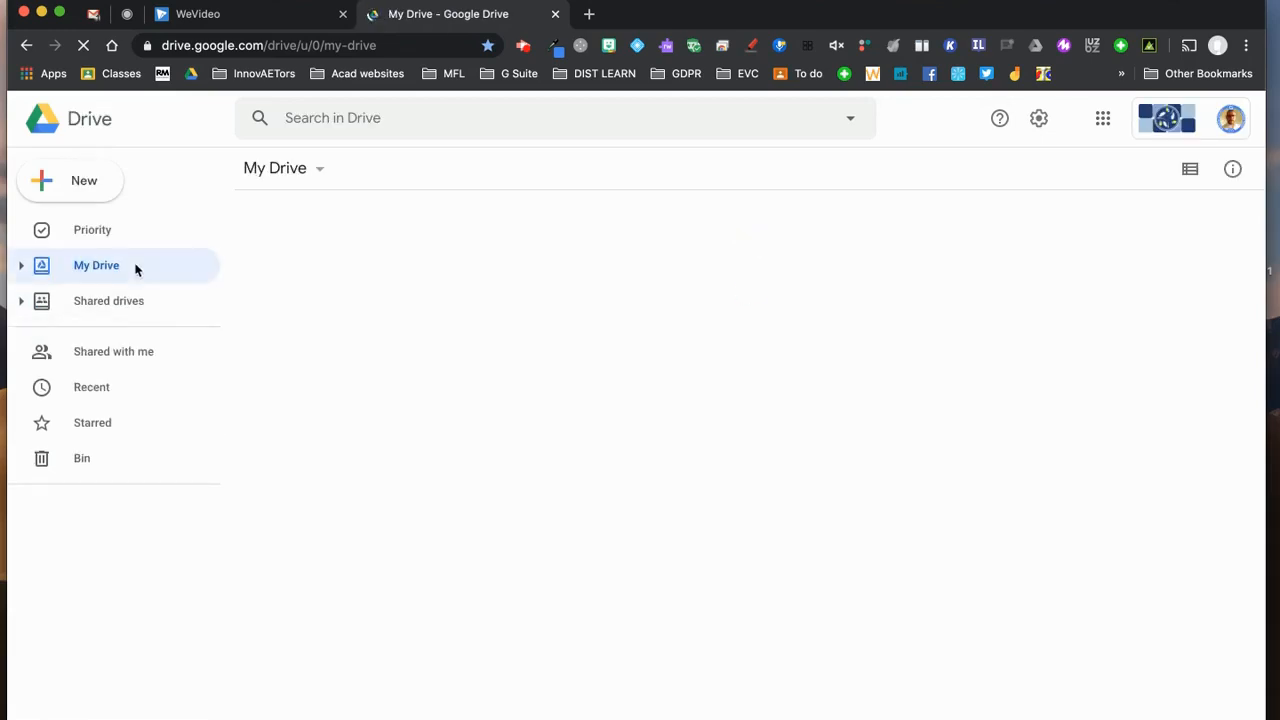
{"action": "left_click", "coordinate": [84, 183]}
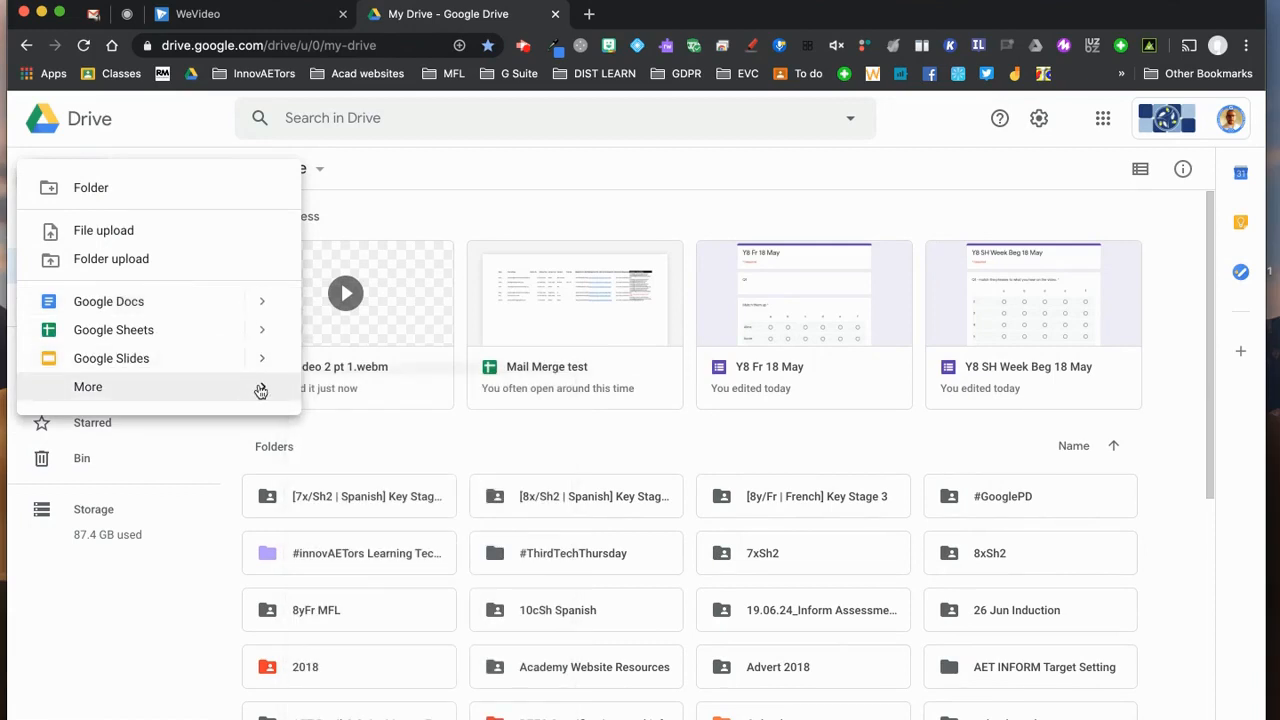
{"action": "mouse_move", "coordinate": [260, 388]}
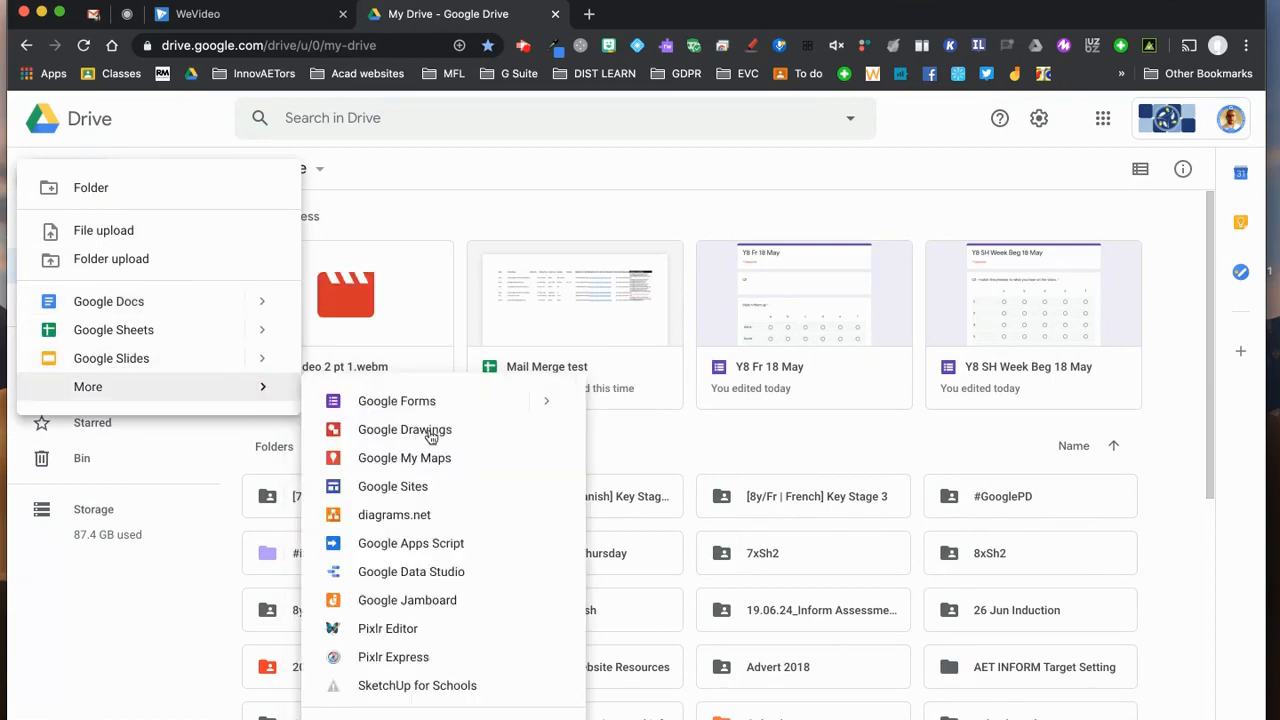
{"action": "left_click", "coordinate": [431, 437]}
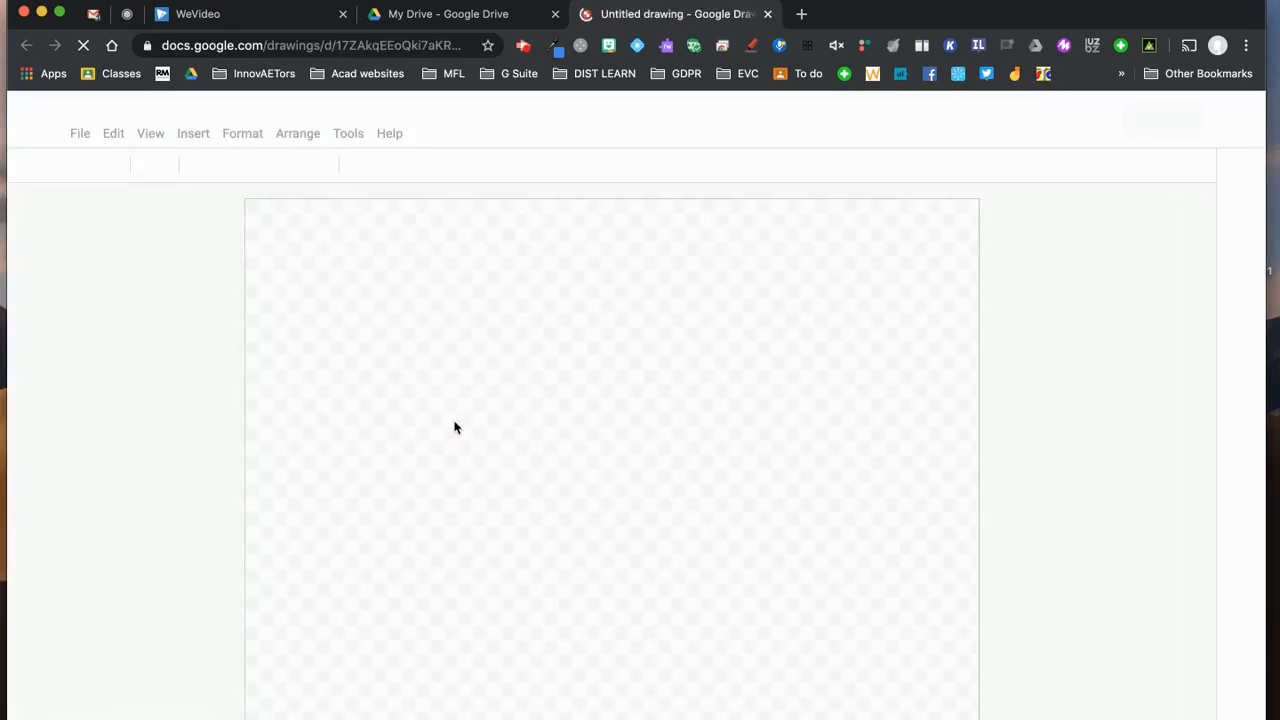
Search Google Images for "outdoor cinema" in a new browser tab, filtering the usage rights to Labelled for Reuse
{"action": "left_click", "coordinate": [801, 15]}
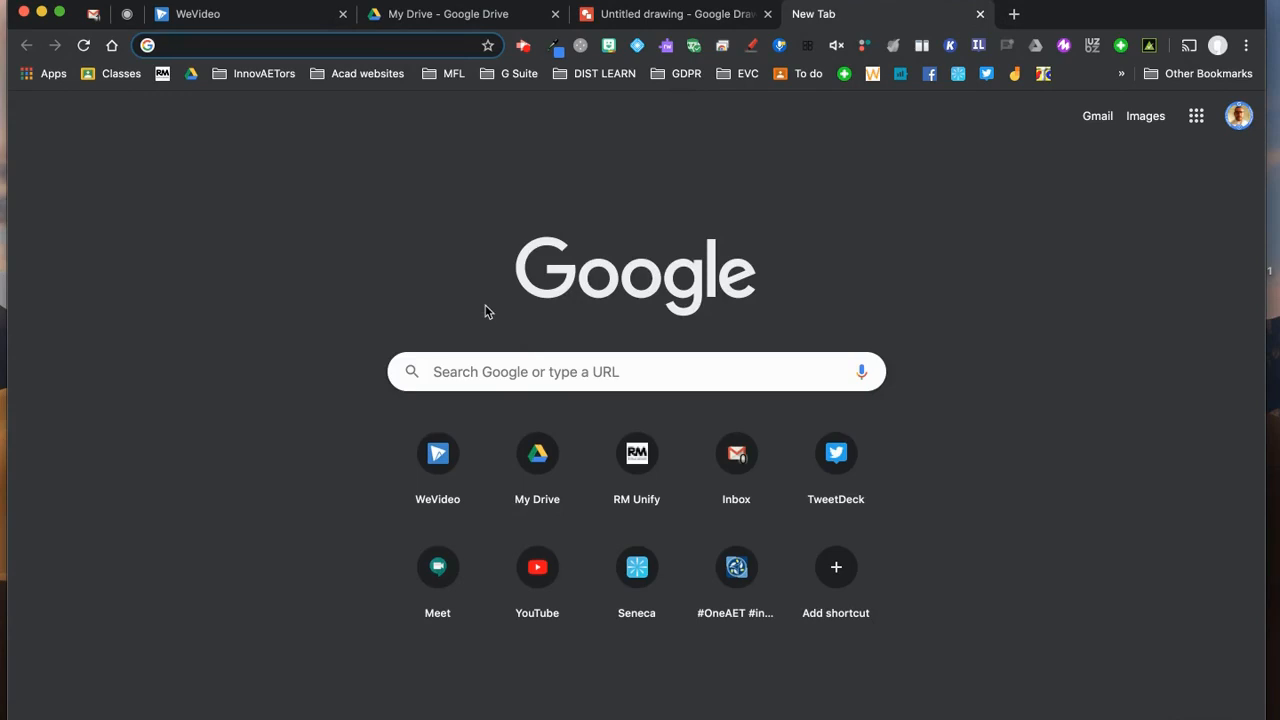
{"action": "type", "text": "outdoor cinm"}
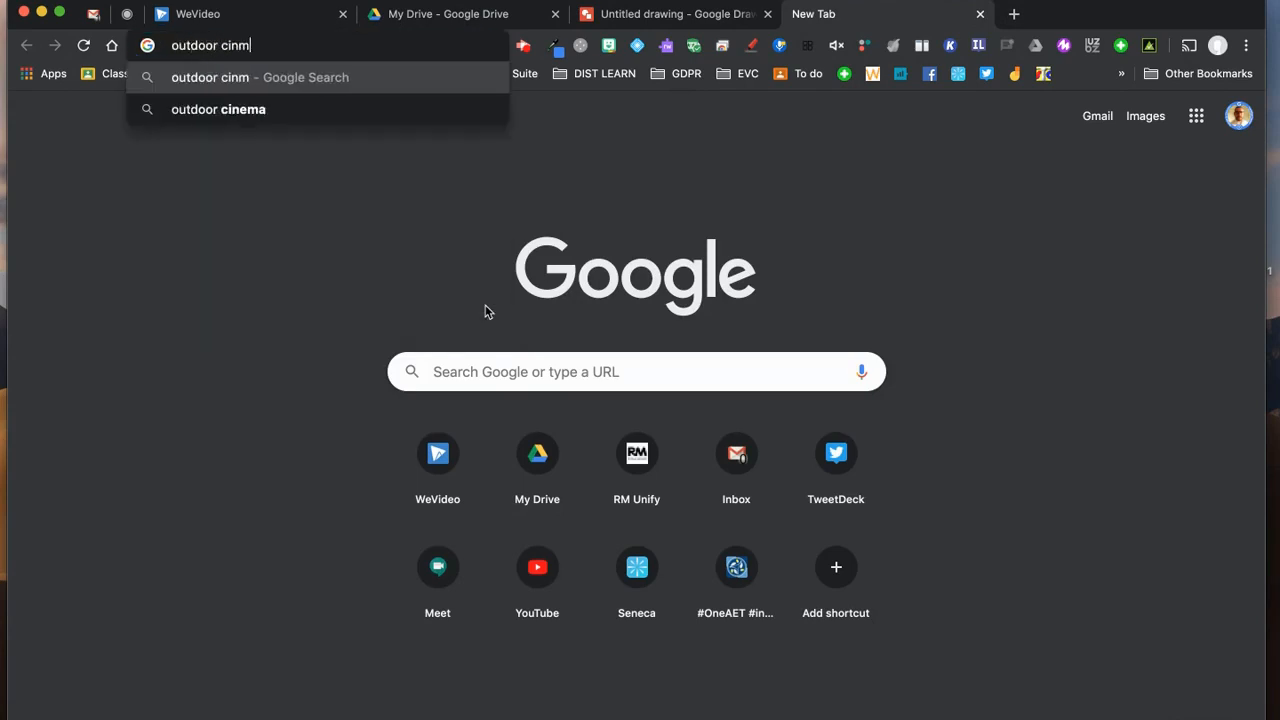
{"action": "key", "text": "BackSpace"}
{"action": "type", "text": "ema"}
{"action": "key", "text": "Return"}
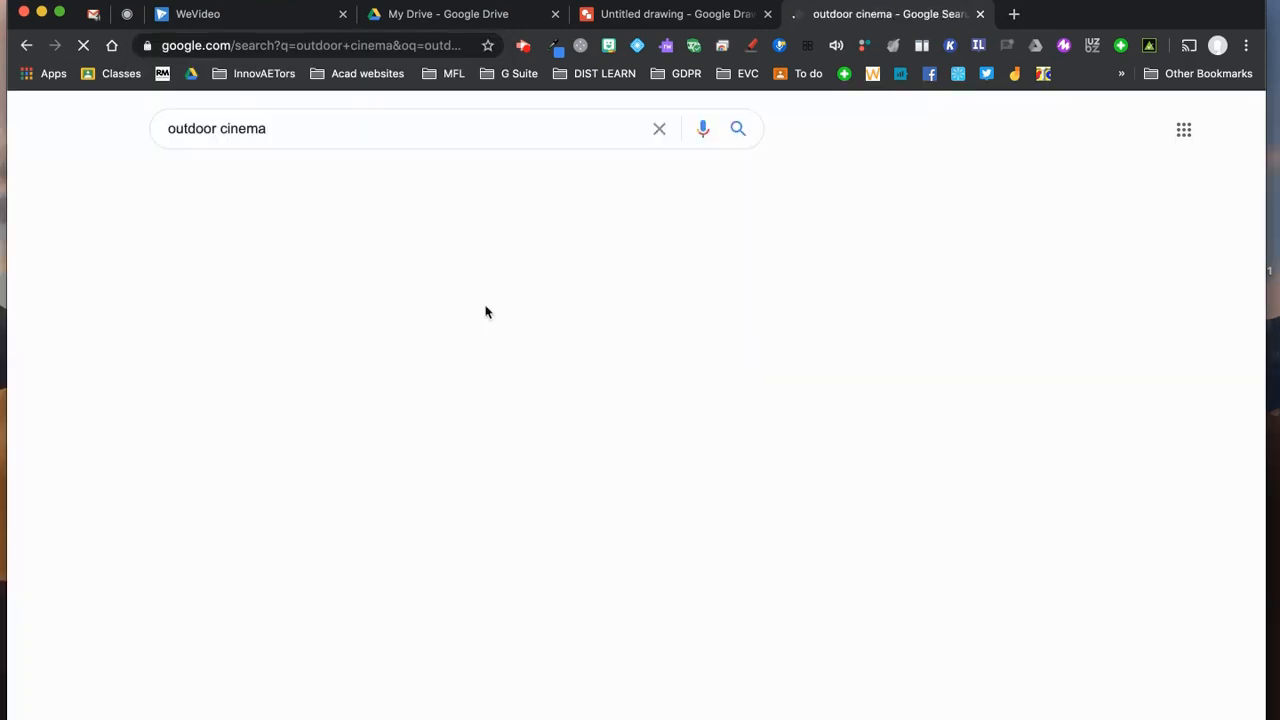
{"action": "left_click", "coordinate": [262, 180]}
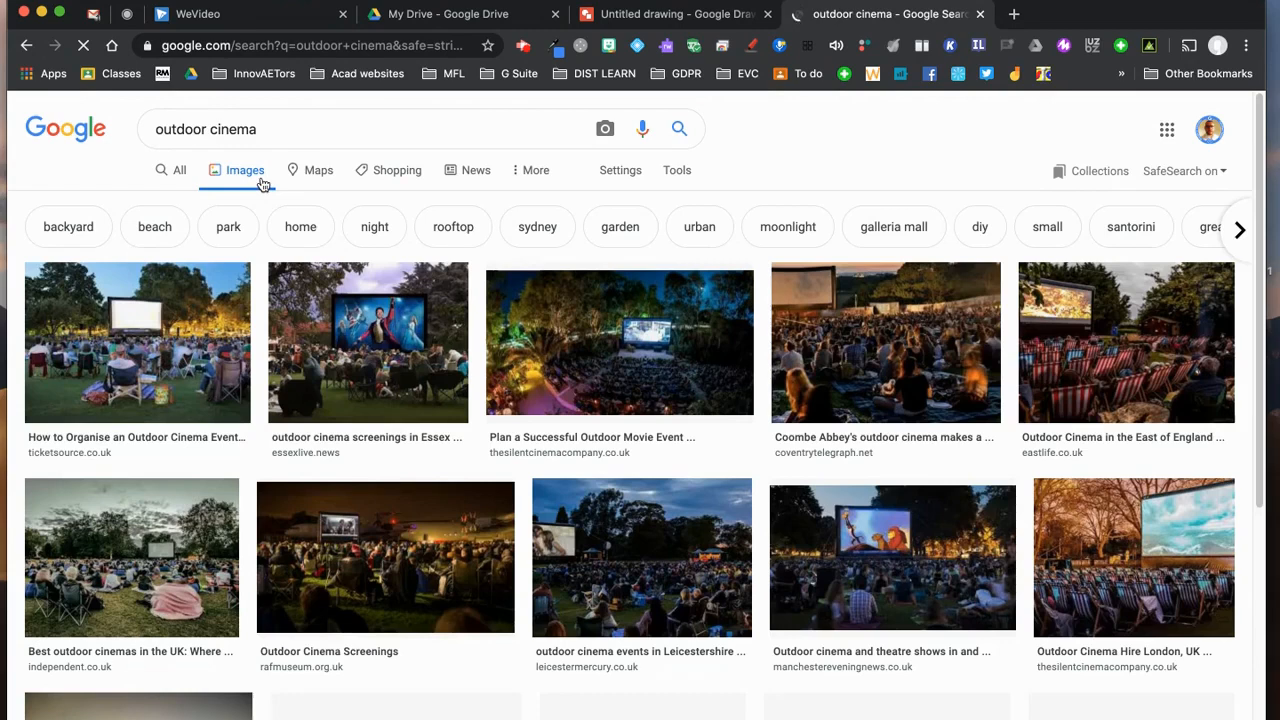
{"action": "left_click", "coordinate": [677, 172]}
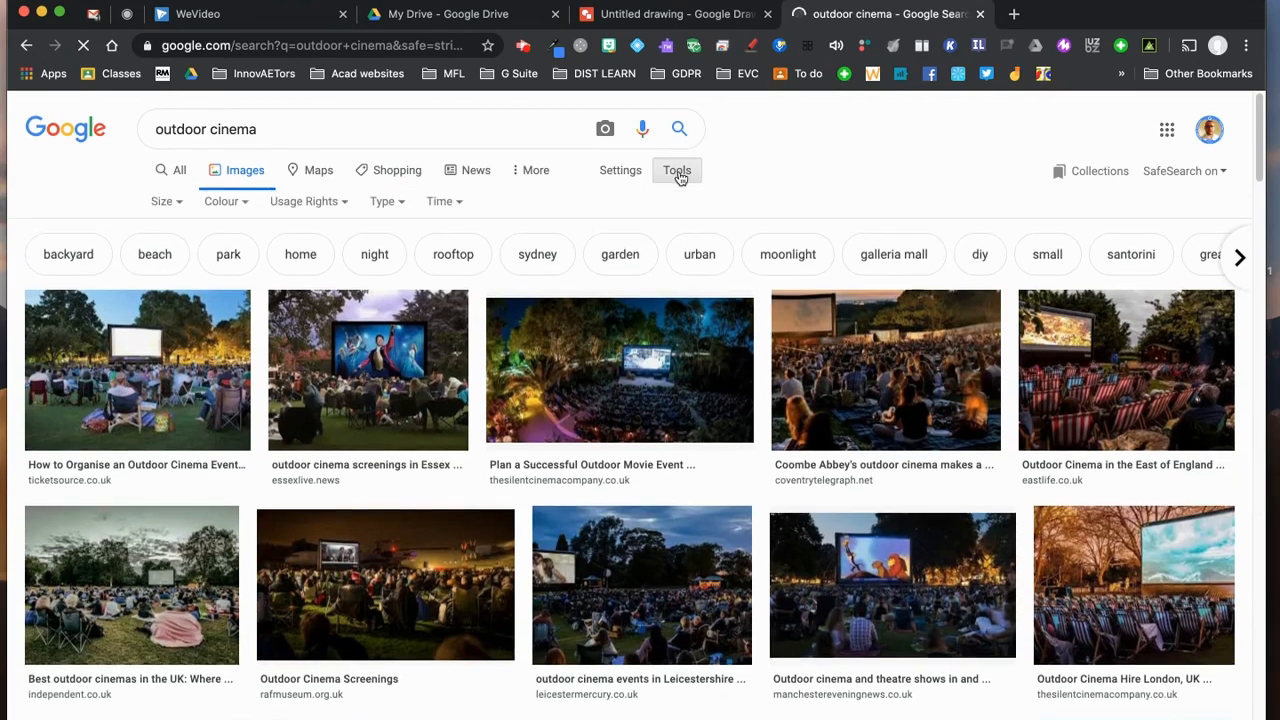
{"action": "left_click", "coordinate": [334, 204]}
{"action": "left_click", "coordinate": [366, 281]}
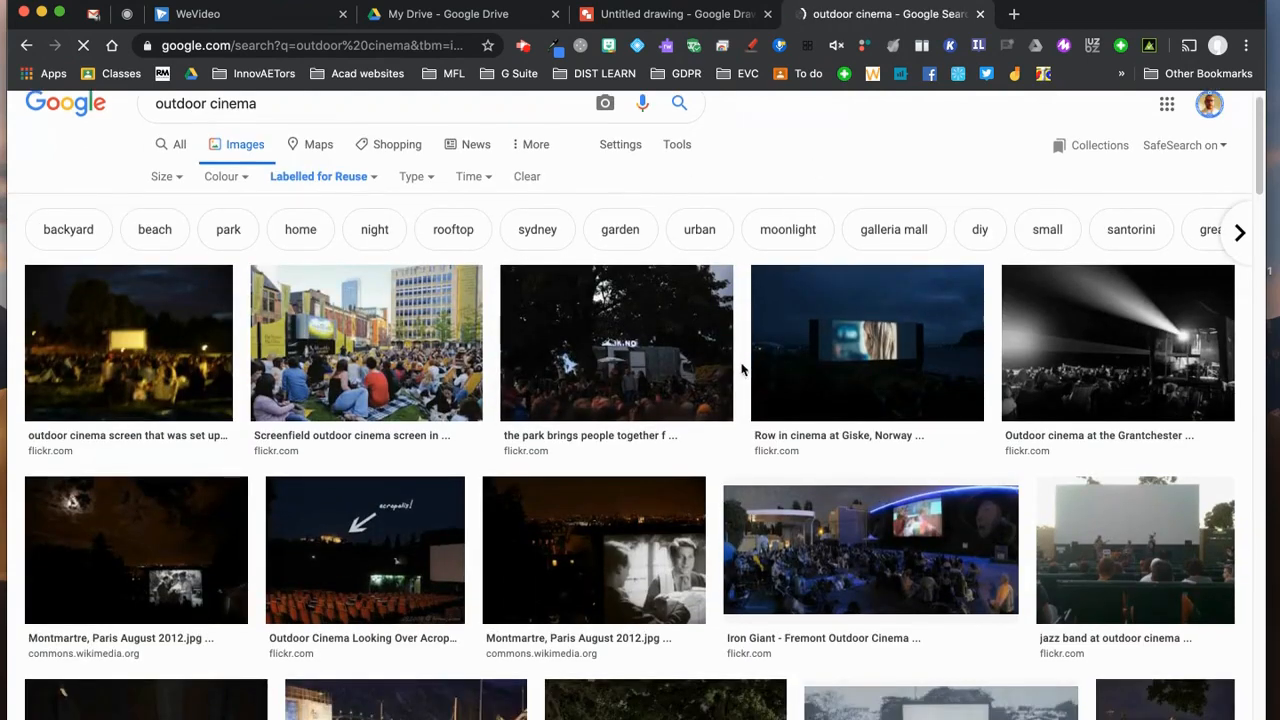
Find the "Movie theater - Wikipedia" picture of the outdoor screen and crowd and place it in the blank Google Drawing
{"action": "scroll", "coordinate": [745, 370], "scroll_direction": "down", "scroll_amount": 5}
{"action": "scroll", "coordinate": [672, 486], "scroll_direction": "down", "scroll_amount": 1}
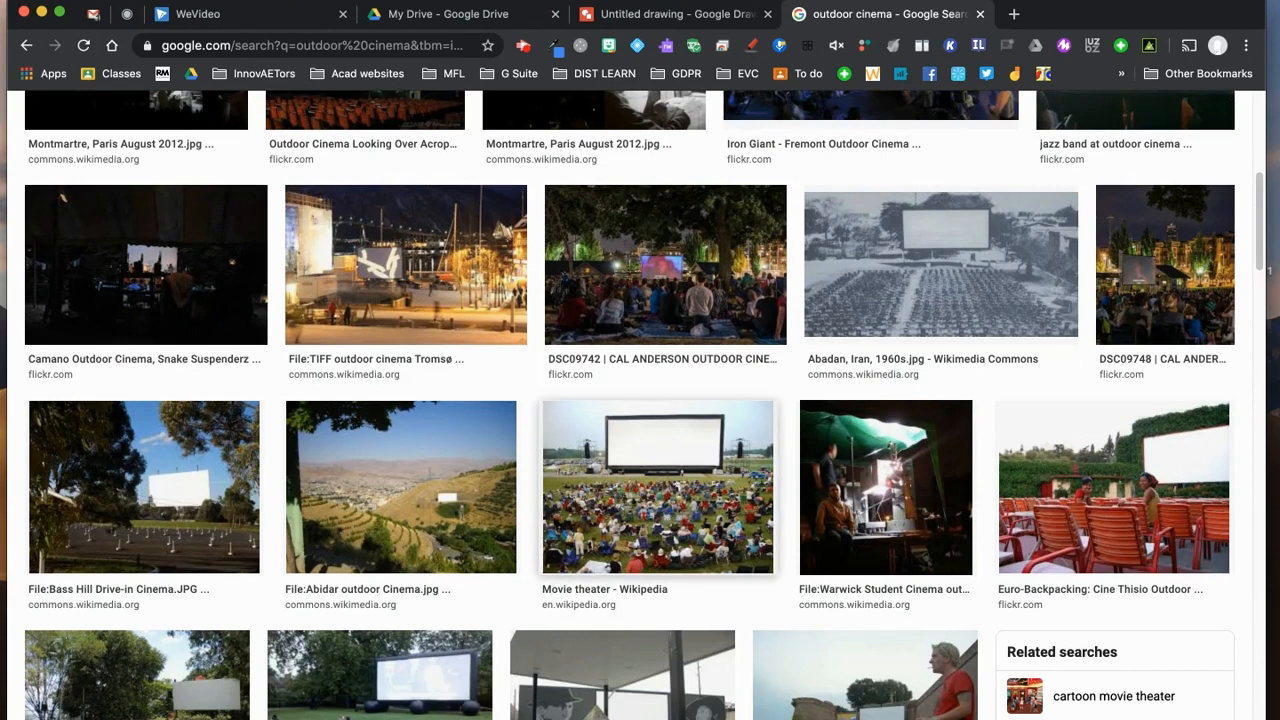
{"action": "left_click", "coordinate": [671, 493]}
{"action": "mouse_move", "coordinate": [671, 493]}
{"action": "left_mouse_down"}
{"action": "mouse_move", "coordinate": [530, 380]}
{"action": "mouse_move", "coordinate": [669, 16]}
{"action": "mouse_move", "coordinate": [529, 451]}
{"action": "mouse_move", "coordinate": [578, 465]}
{"action": "left_mouse_up"}
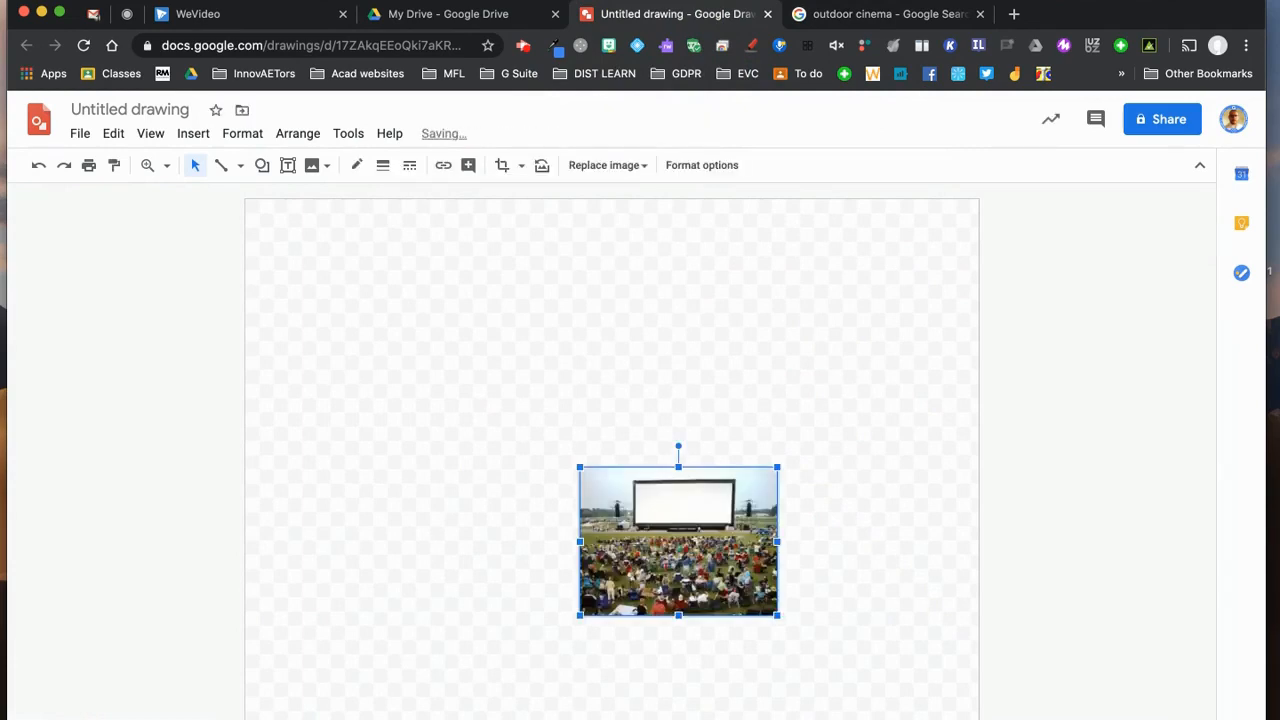
Align the outdoor cinema picture with the canvas's top-left corner, enlarge it to the full canvas width, and deselect it
{"action": "left_click_drag", "start_coordinate": [580, 467], "coordinate": [245, 217]}
{"action": "mouse_move", "coordinate": [526, 357]}
{"action": "left_mouse_down"}
{"action": "mouse_move", "coordinate": [543, 337]}
{"action": "mouse_move", "coordinate": [530, 337]}
{"action": "left_mouse_up"}
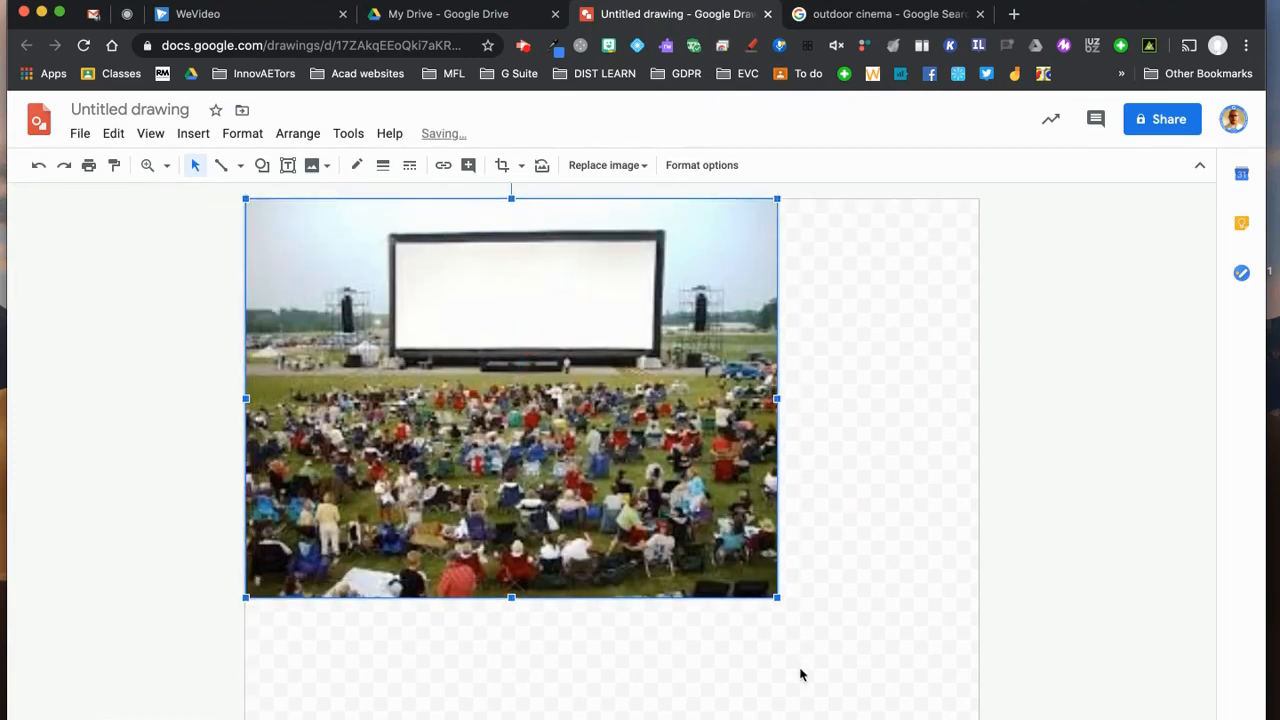
{"action": "left_click_drag", "start_coordinate": [790, 610], "coordinate": [979, 719]}
{"action": "left_click", "coordinate": [1043, 591]}
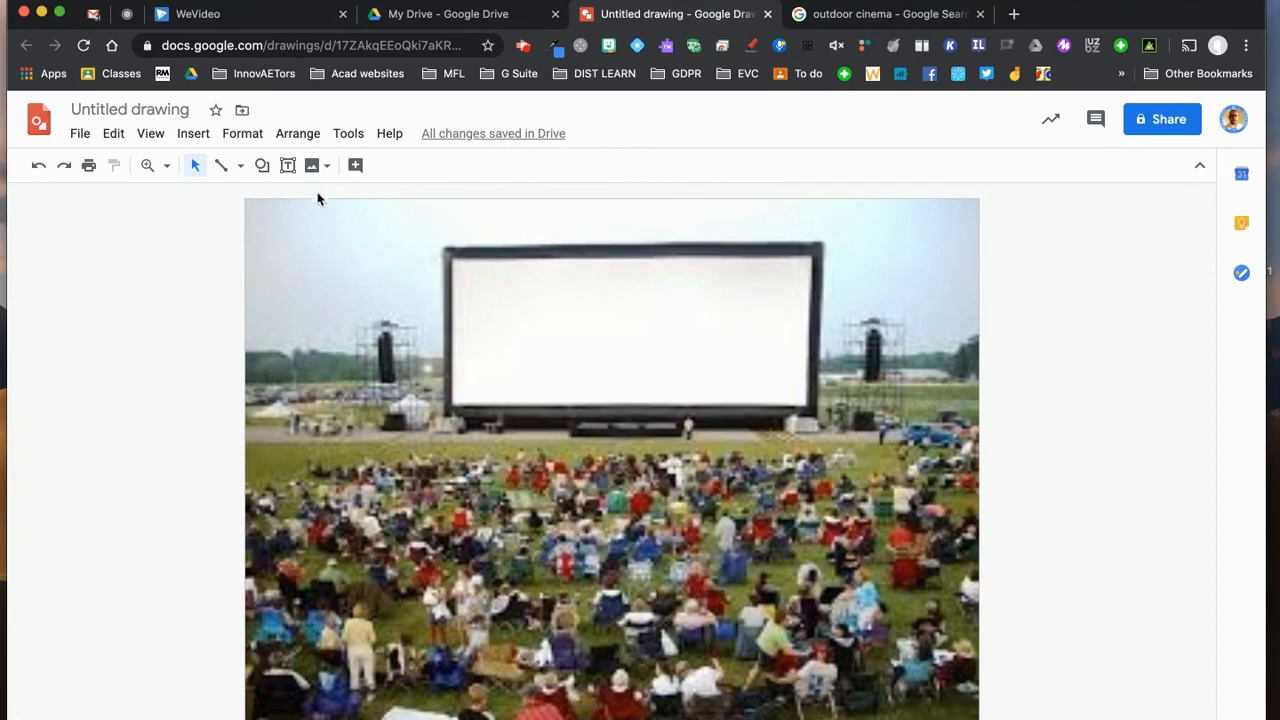
Trace the blank cinema screen with a closed four-cornered polyline and open the custom colour settings for its fill
{"action": "left_click", "coordinate": [239, 167]}
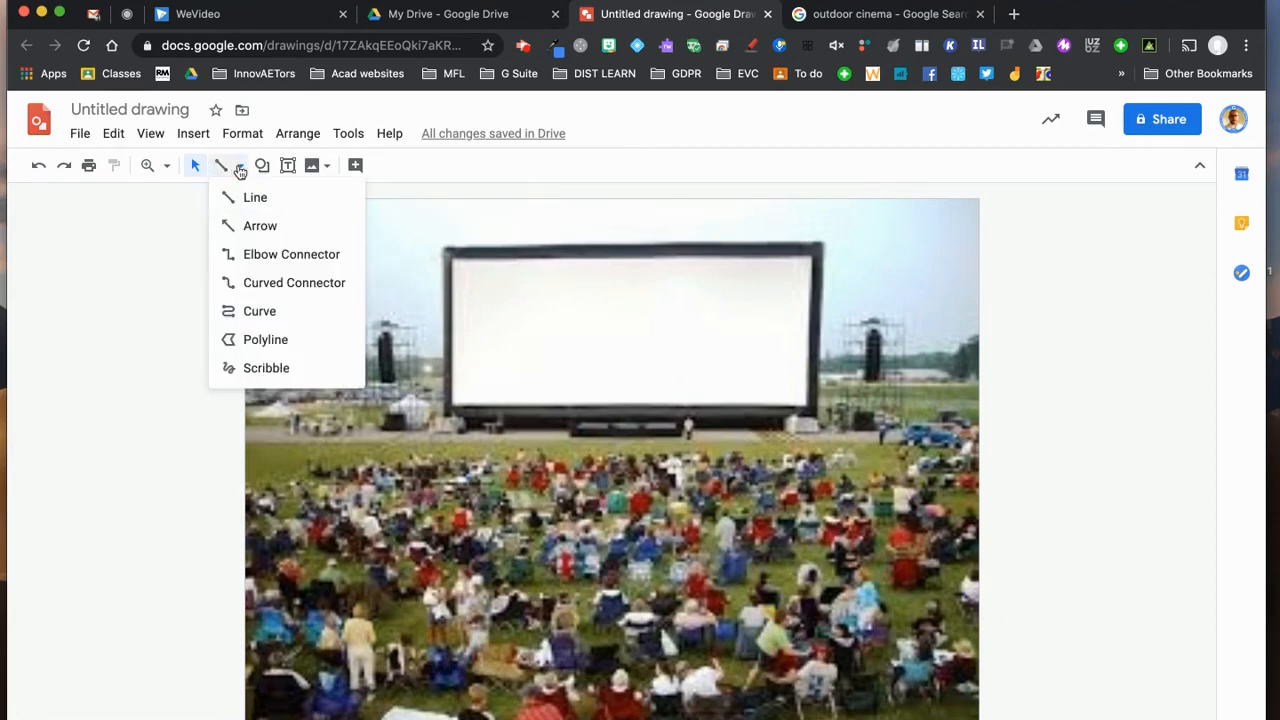
{"action": "left_click", "coordinate": [272, 341]}
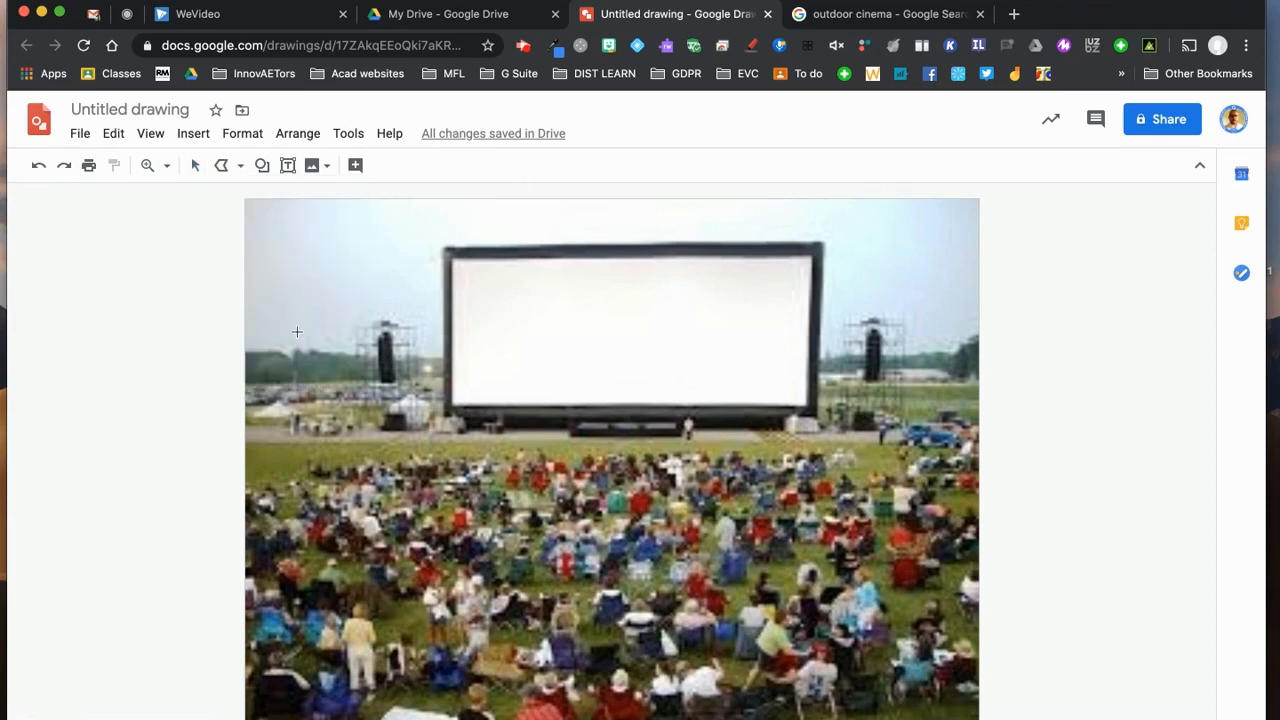
{"action": "left_click", "coordinate": [452, 258]}
{"action": "left_click", "coordinate": [806, 399]}
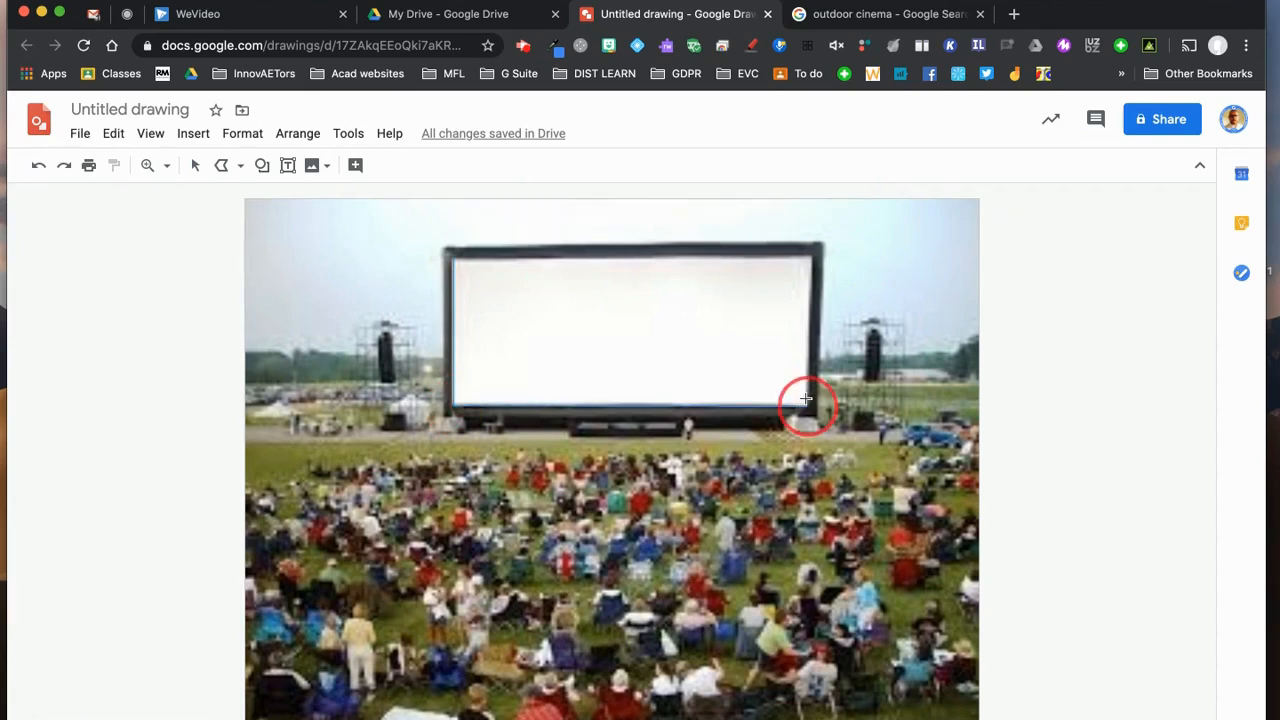
{"action": "left_click", "coordinate": [810, 260]}
{"action": "left_click", "coordinate": [452, 257]}
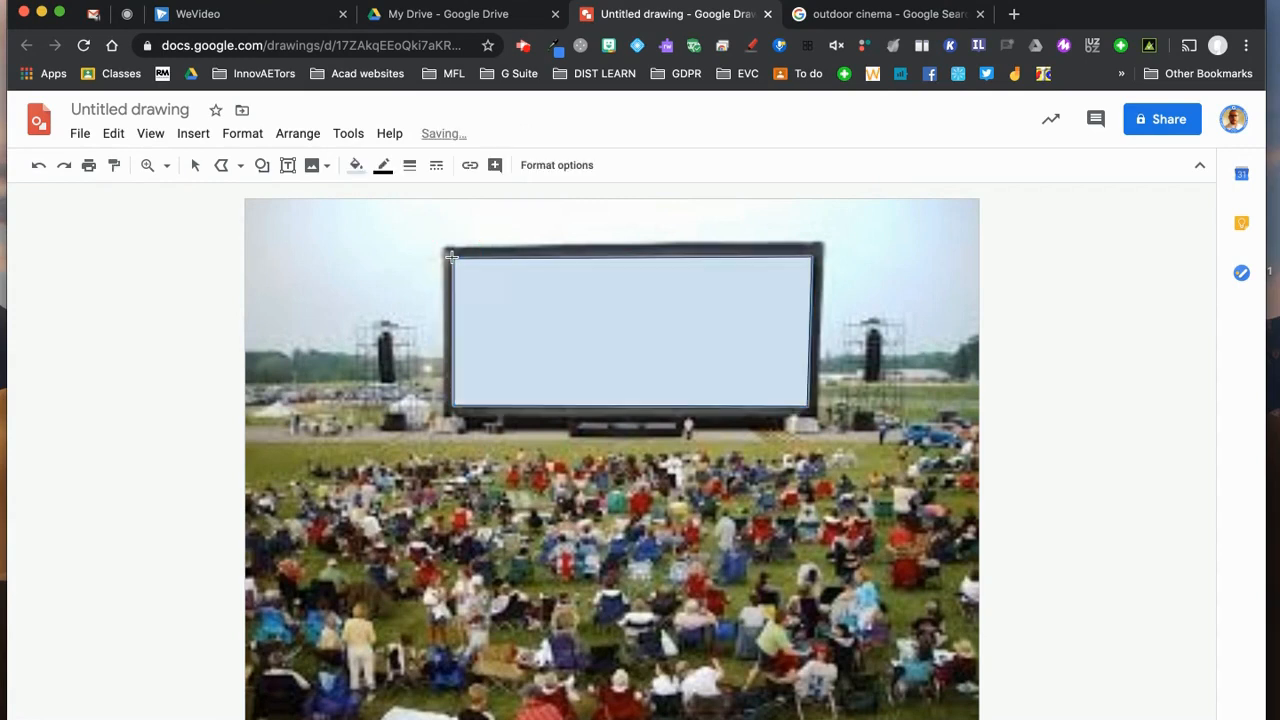
{"action": "left_click", "coordinate": [356, 166]}
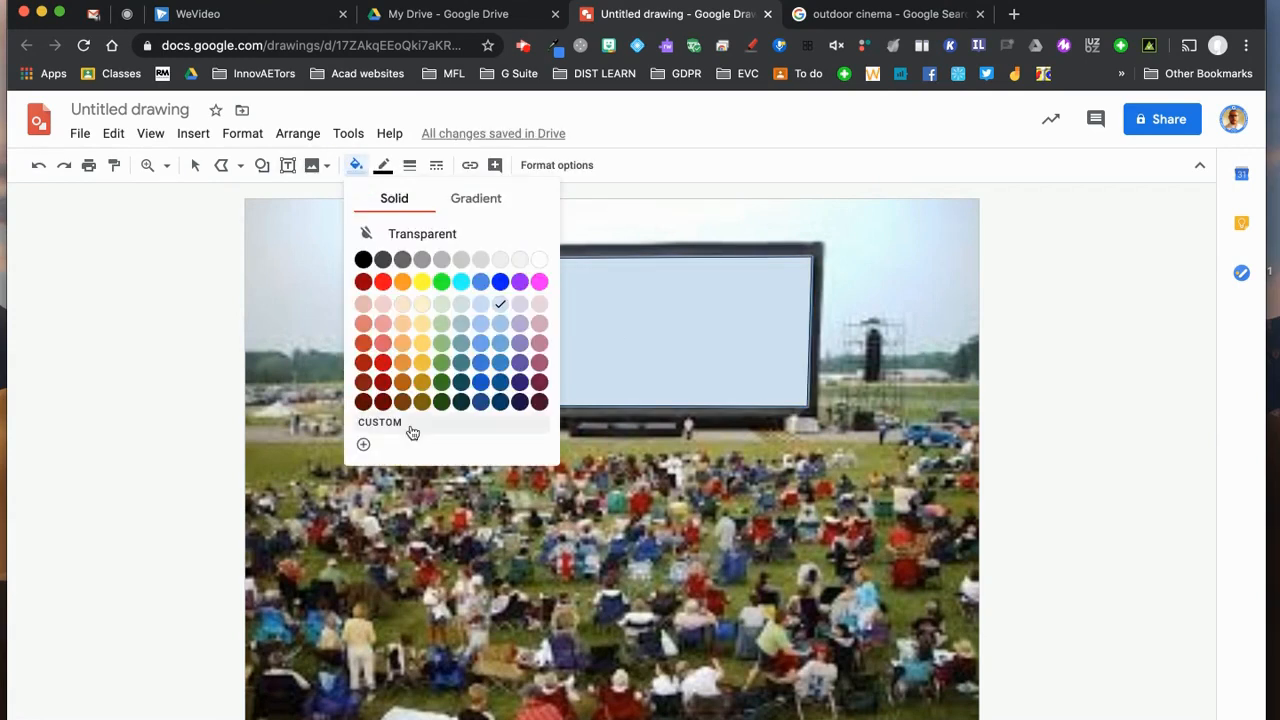
{"action": "left_click", "coordinate": [380, 422]}
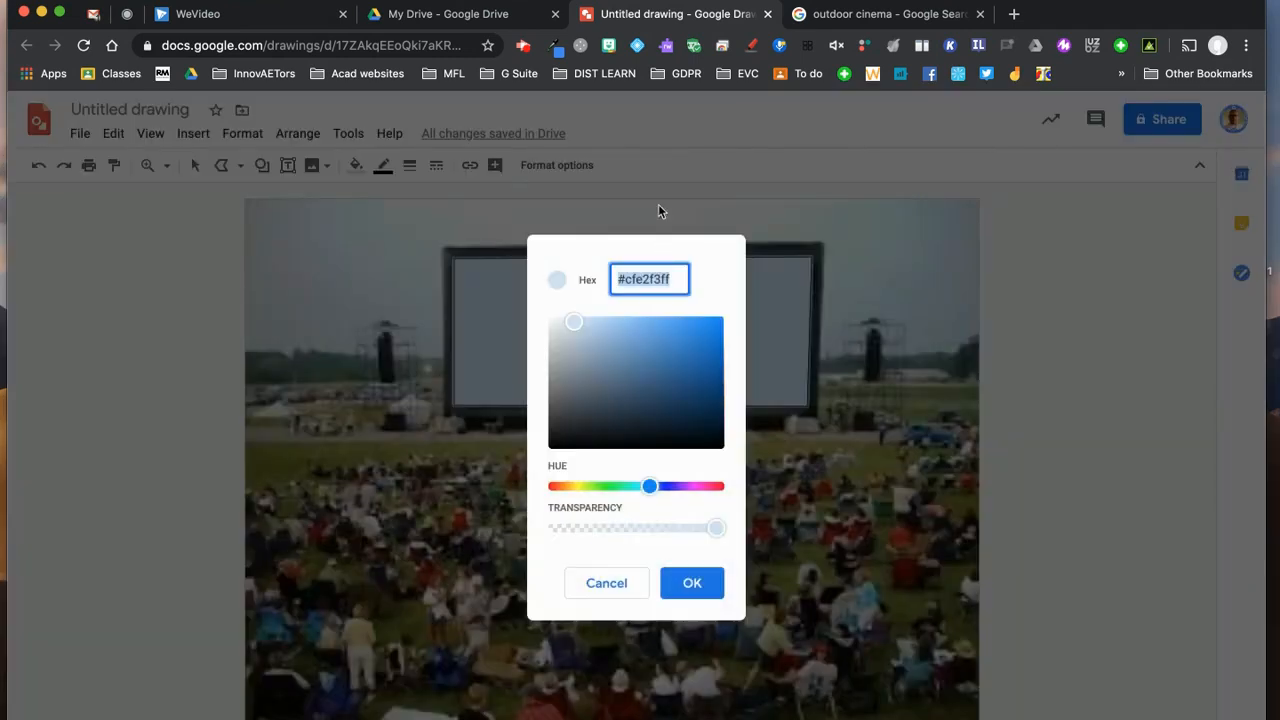
Try several saved greens in the Eye Dropper palette as a source for the chroma key colour
{"action": "left_click", "coordinate": [553, 46]}
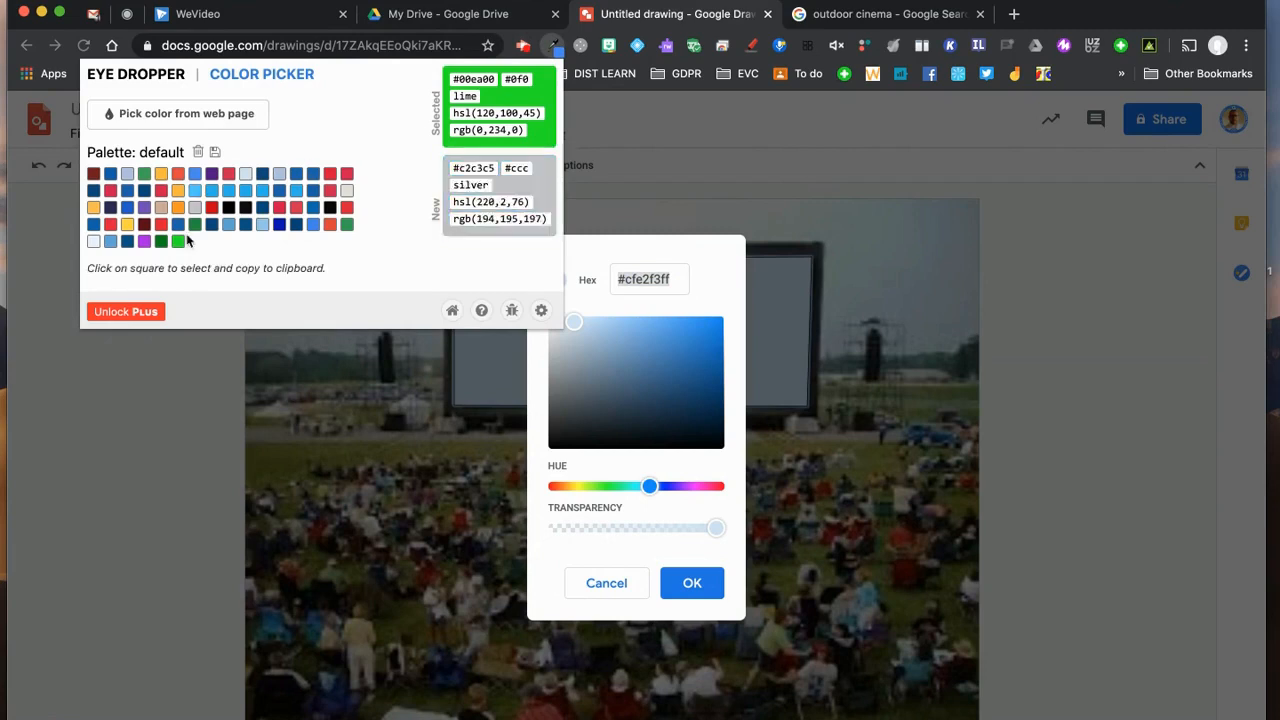
{"action": "left_click", "coordinate": [145, 176]}
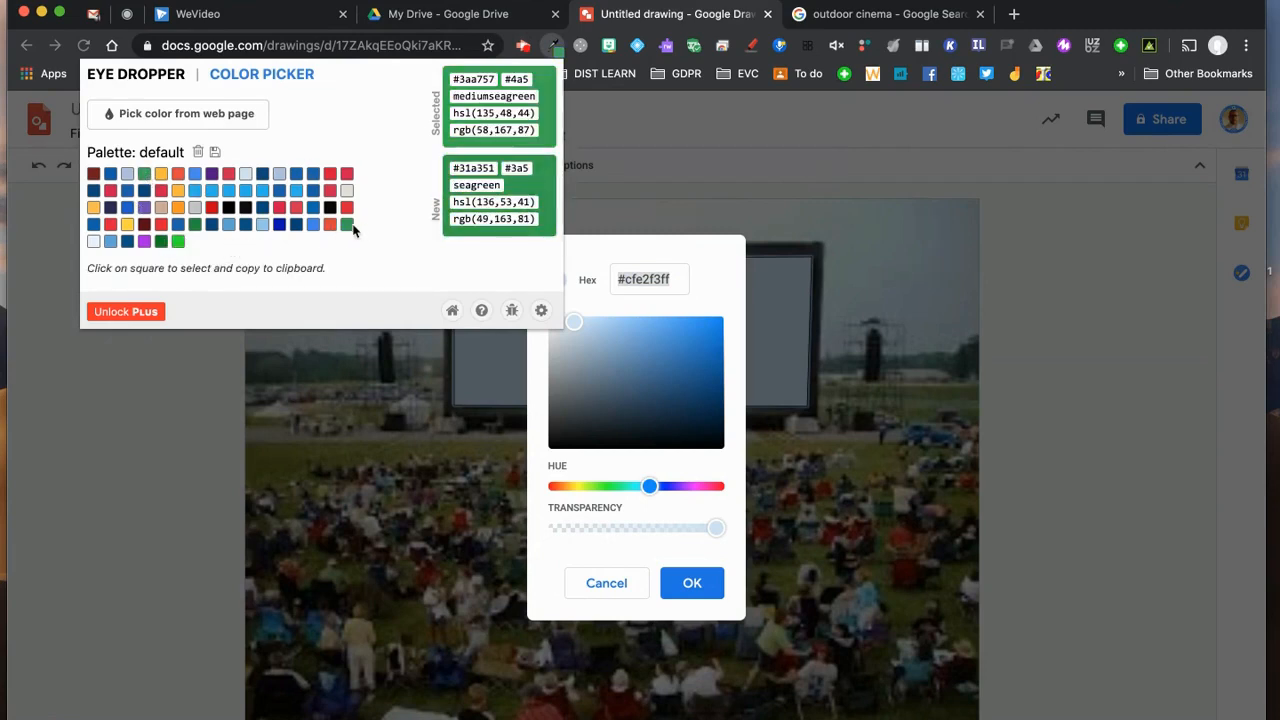
{"action": "left_click", "coordinate": [178, 241]}
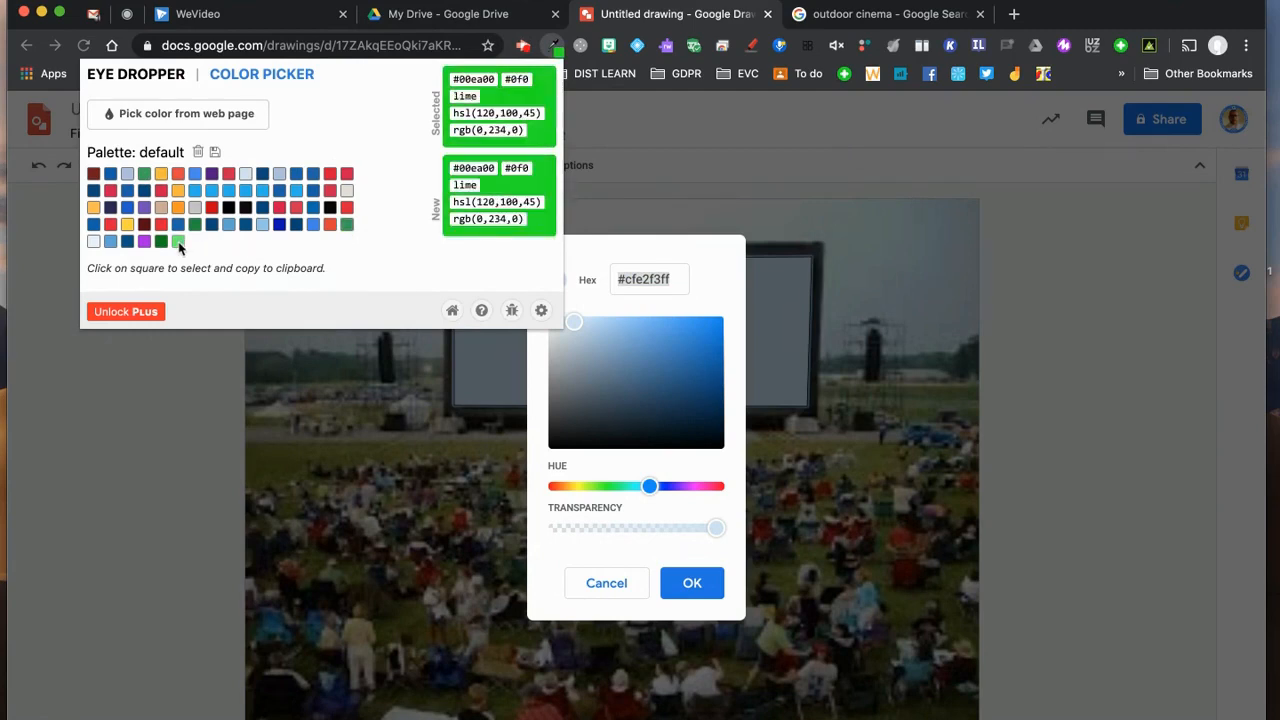
{"action": "left_click", "coordinate": [163, 243]}
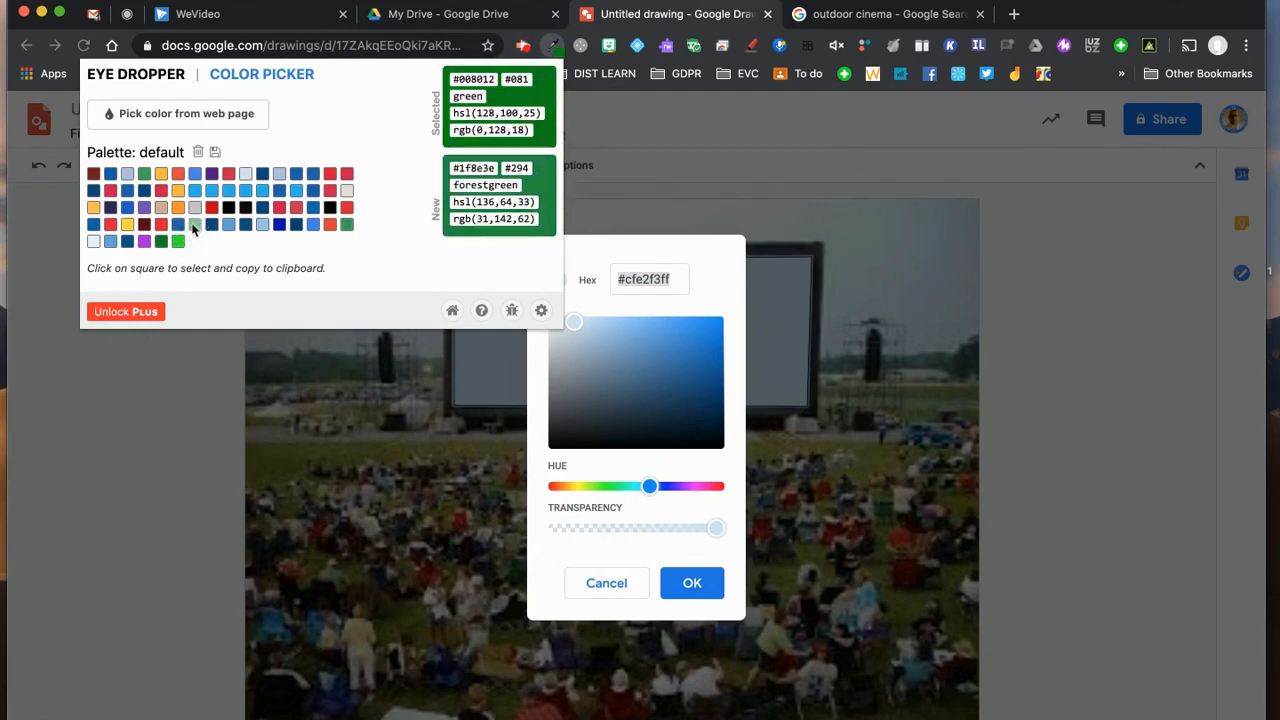
{"action": "left_click", "coordinate": [194, 226]}
{"action": "left_click", "coordinate": [211, 124]}
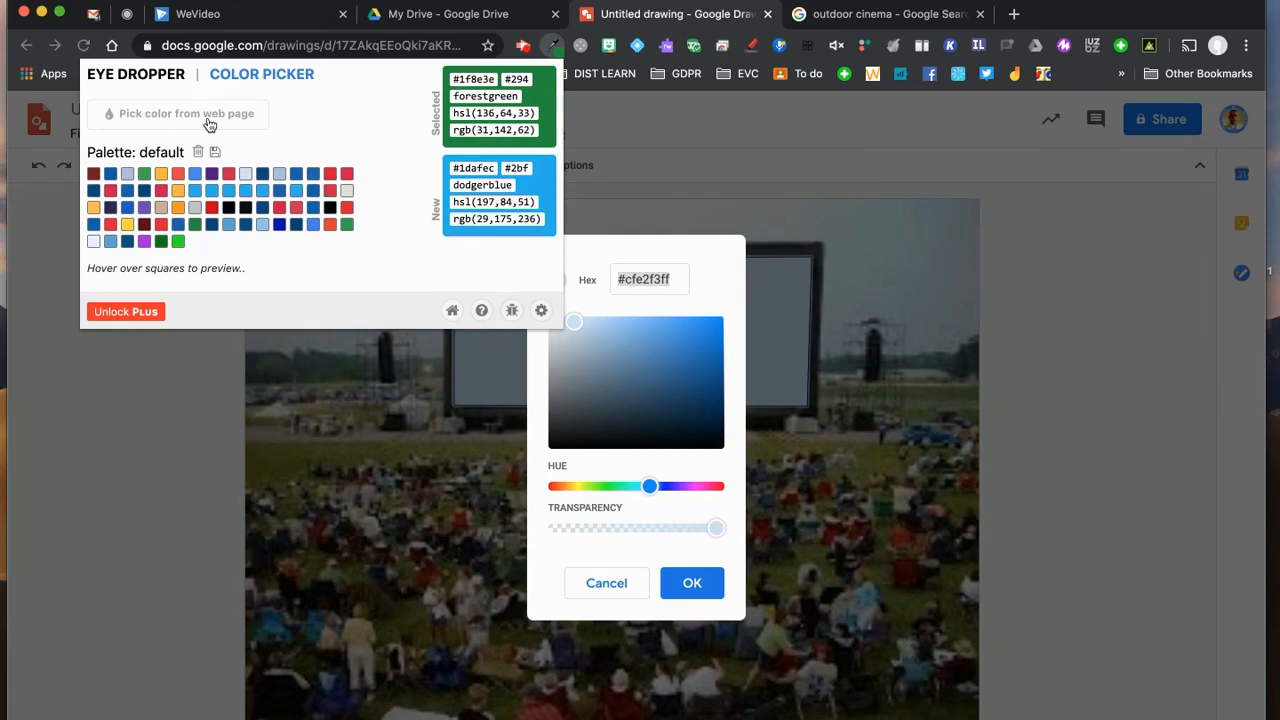
Search all Google results for "chroma key code" in the existing search tab and copy the green screen hex value #00b140
{"action": "left_click", "coordinate": [897, 20]}
{"action": "triple_click", "coordinate": [291, 127]}
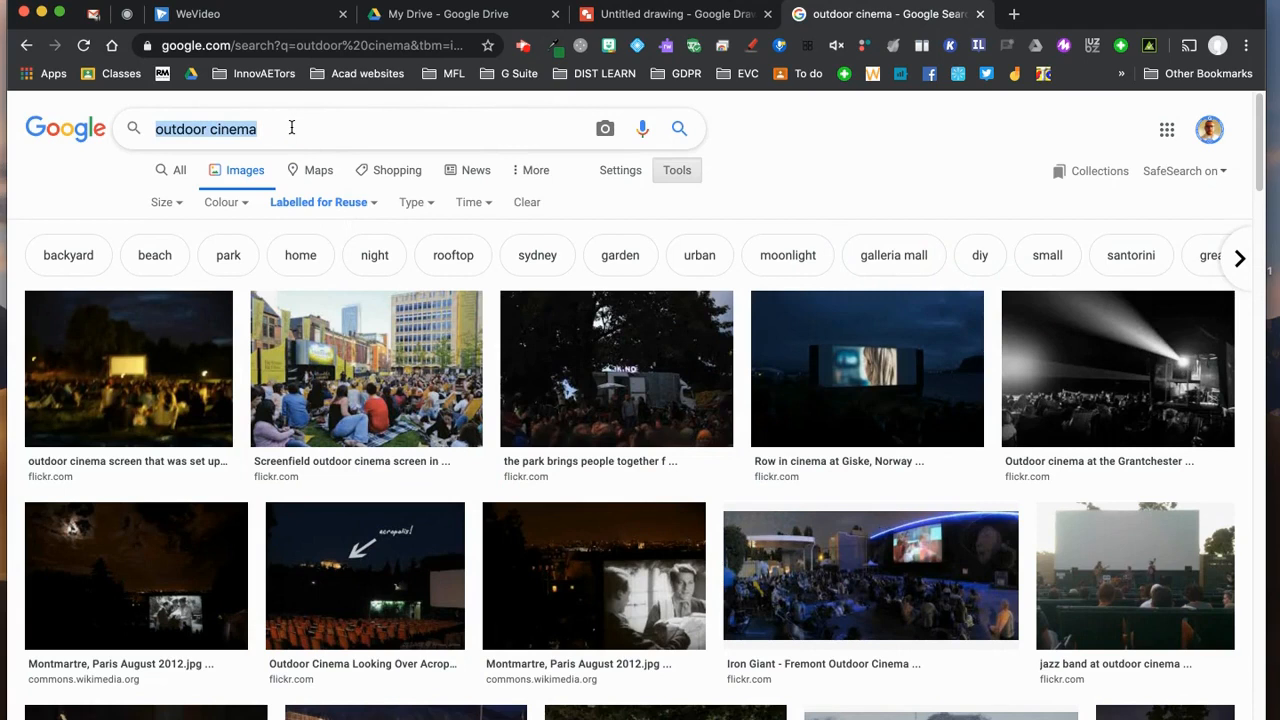
{"action": "type", "text": "chroma key"}
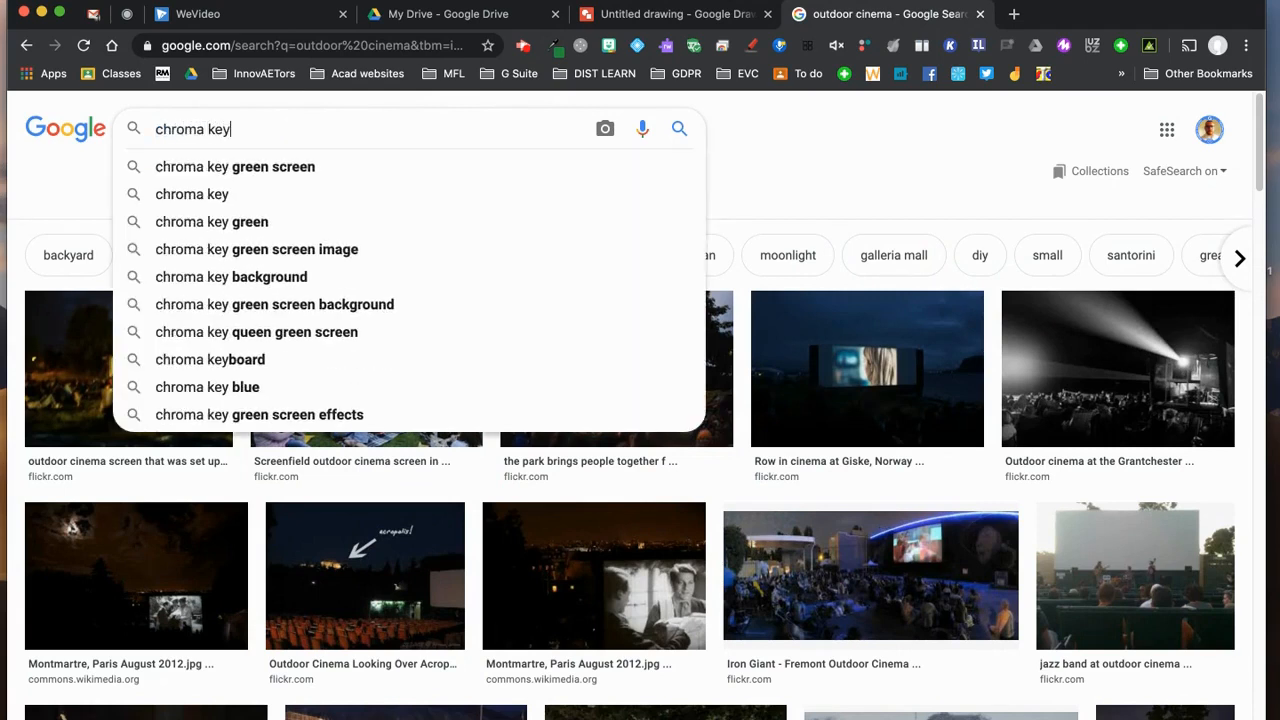
{"action": "type", "text": " code"}
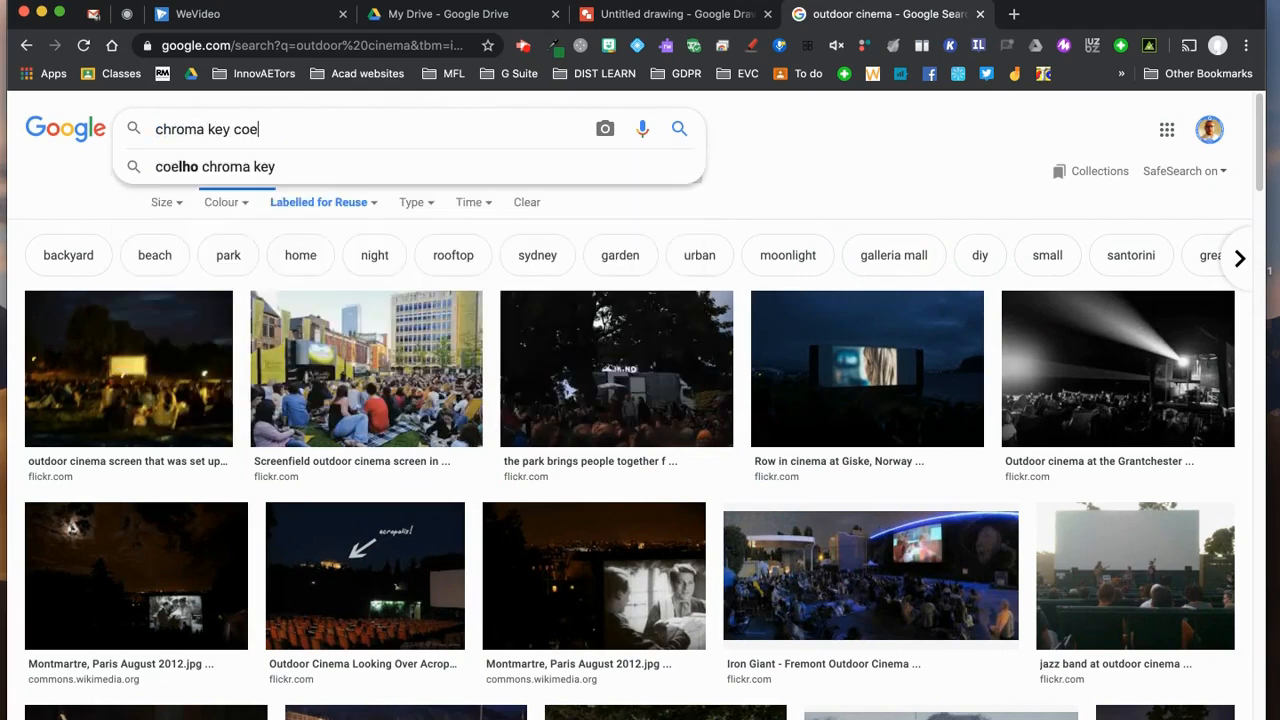
{"action": "key", "text": "Return"}
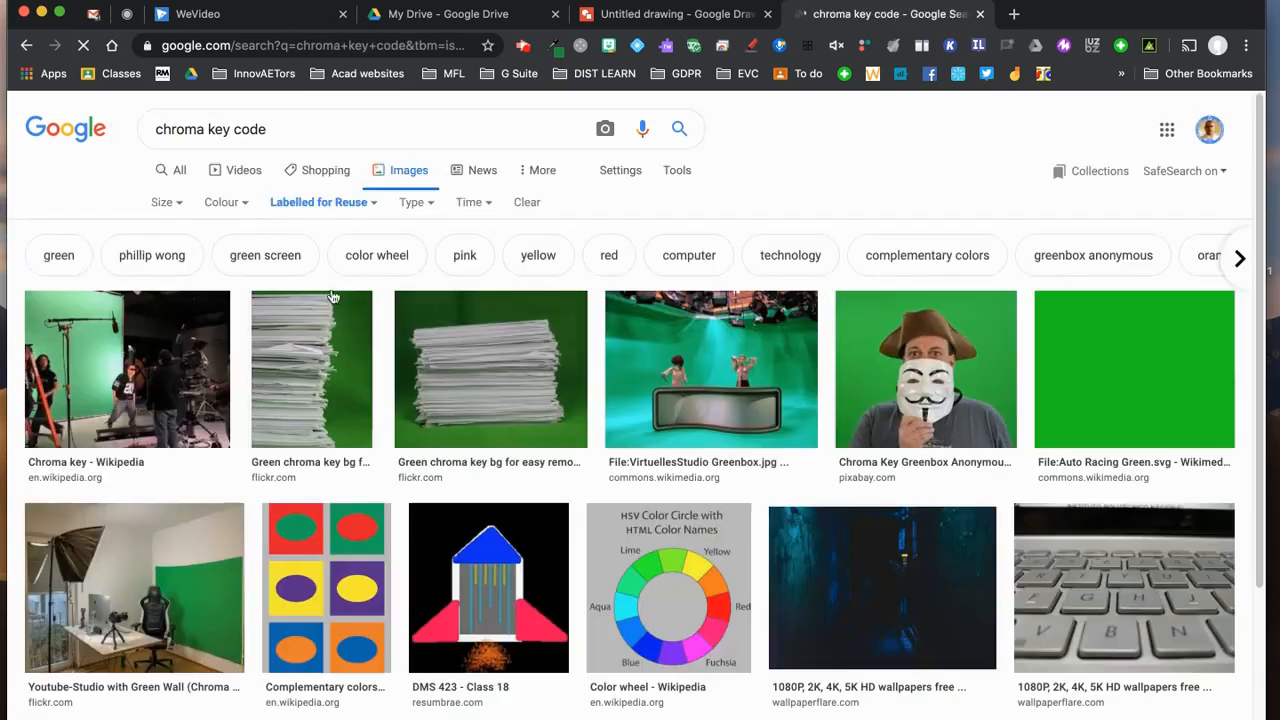
{"action": "left_click", "coordinate": [172, 170]}
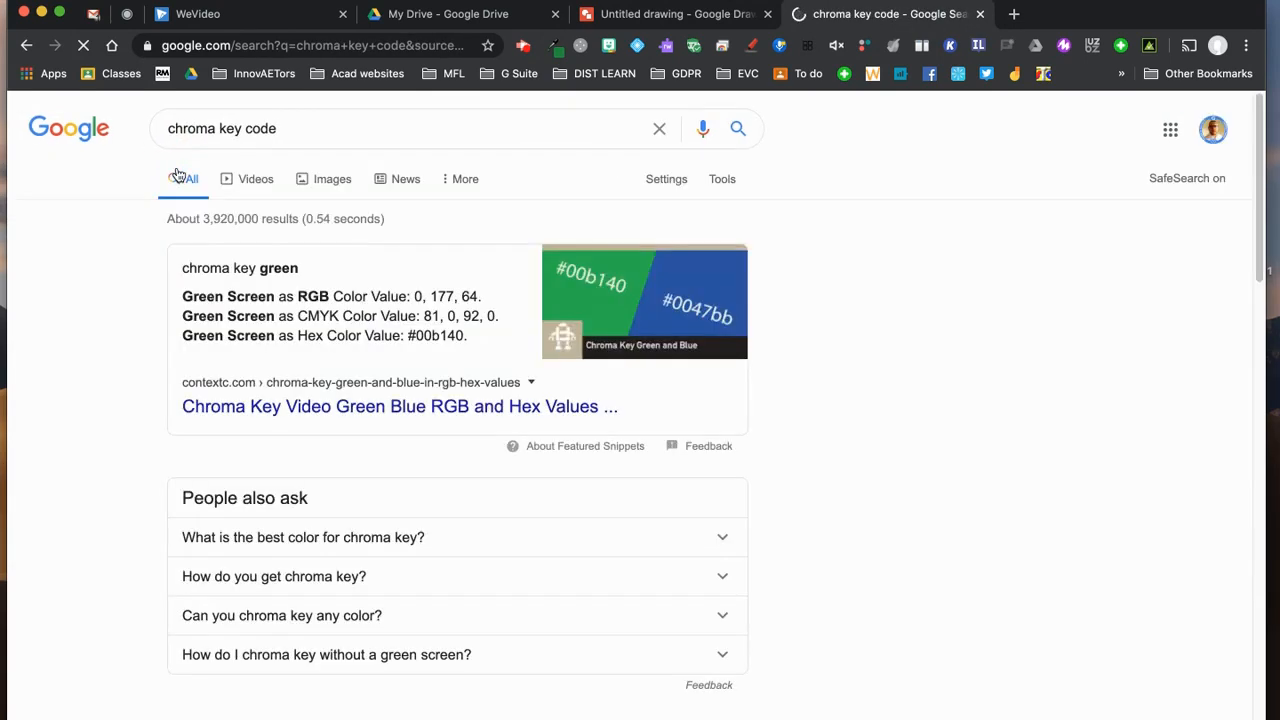
{"action": "left_click_drag", "start_coordinate": [409, 336], "coordinate": [466, 336]}
{"action": "right_click", "coordinate": [428, 338]}
{"action": "left_click", "coordinate": [455, 368]}
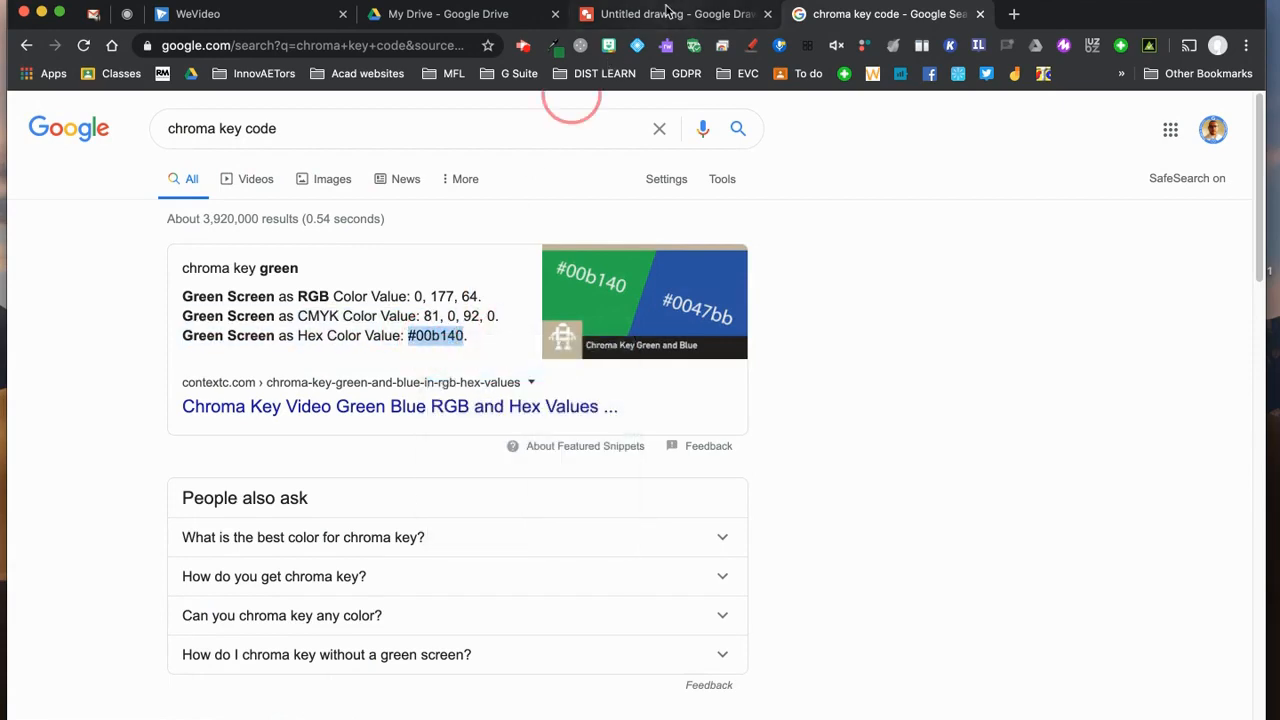
Set the polyline's custom fill in the drawing to #00b140, leave the Polyline tool and select the green shape
{"action": "left_click", "coordinate": [667, 13]}
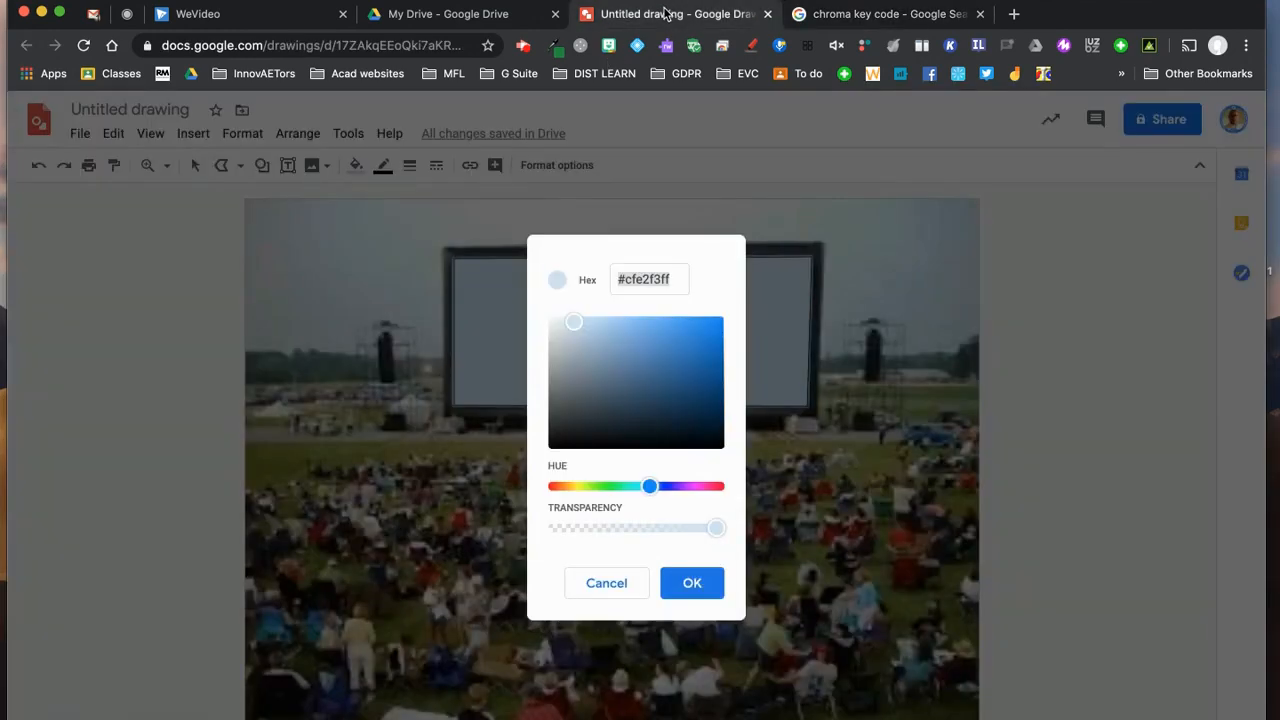
{"action": "left_click", "coordinate": [640, 279]}
{"action": "key", "text": "super+v"}
{"action": "left_click", "coordinate": [633, 279]}
{"action": "key", "text": "BackSpace"}
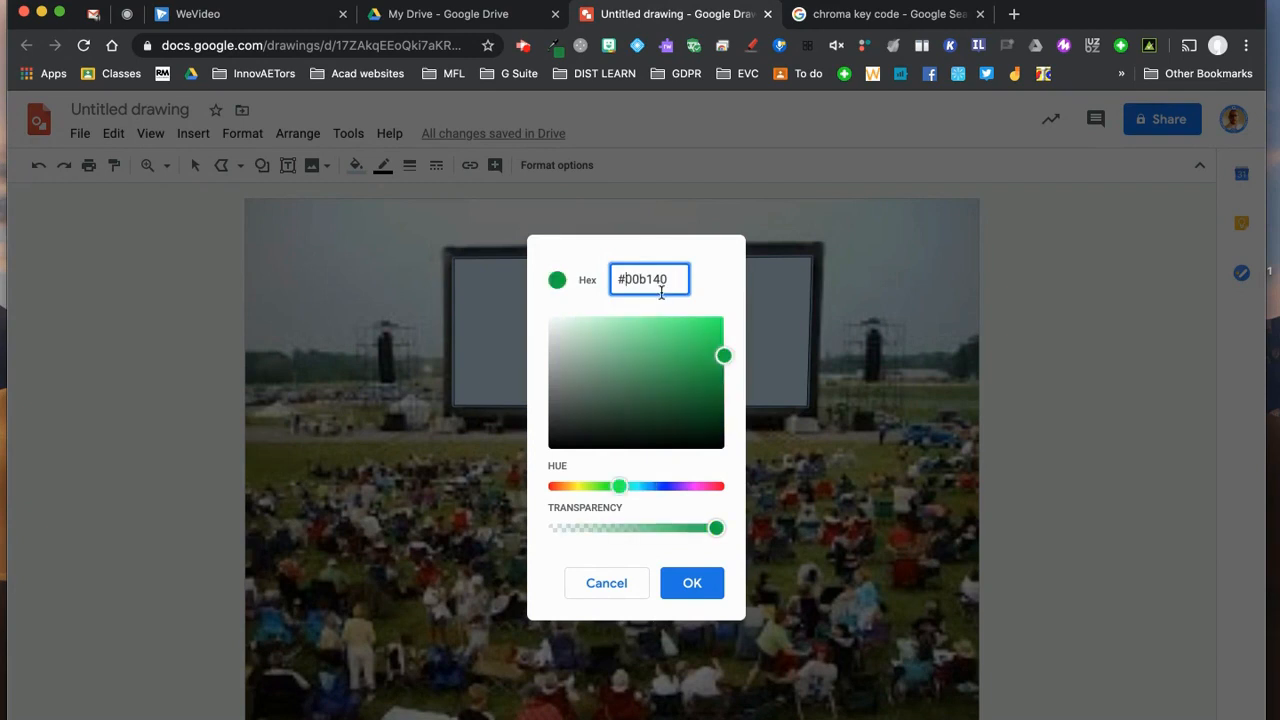
{"action": "left_click", "coordinate": [663, 583]}
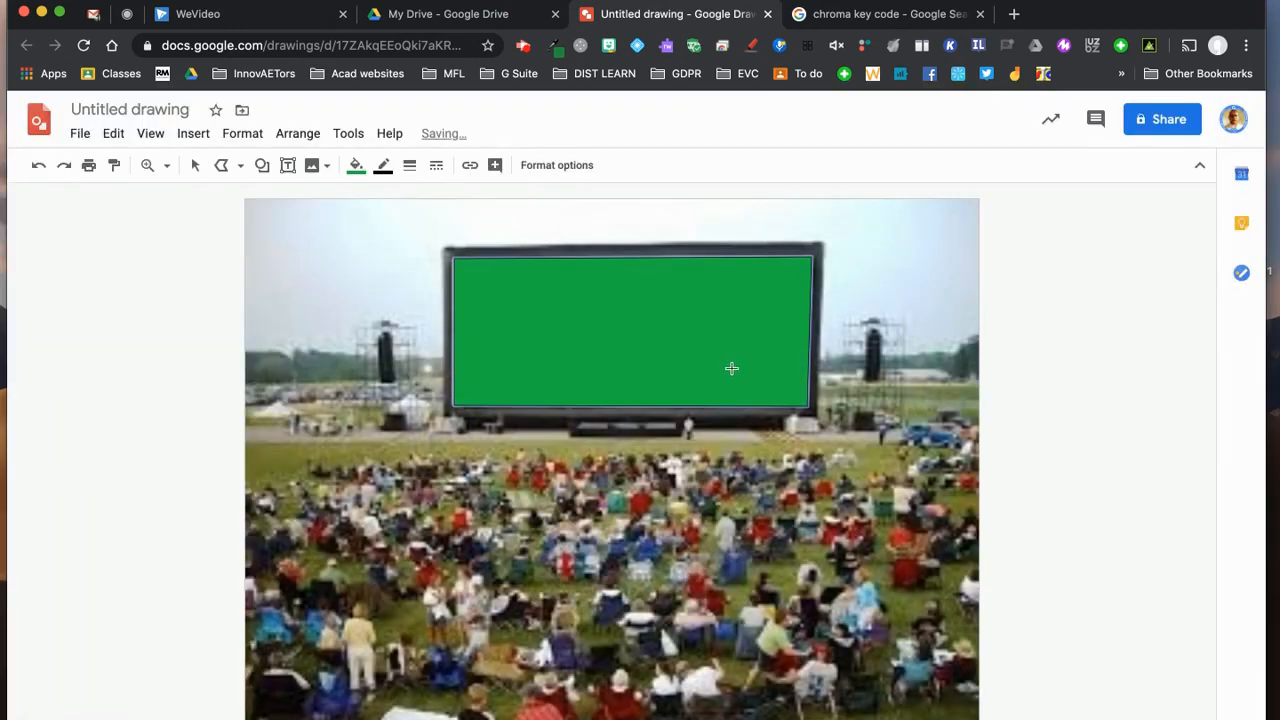
{"action": "mouse_move", "coordinate": [815, 358]}
{"action": "left_mouse_down"}
{"action": "mouse_move", "coordinate": [237, 114]}
{"action": "mouse_move", "coordinate": [146, 109]}
{"action": "mouse_move", "coordinate": [351, 183]}
{"action": "mouse_move", "coordinate": [370, 207]}
{"action": "left_mouse_up"}
{"action": "key", "text": "Escape"}
{"action": "left_click", "coordinate": [483, 266]}
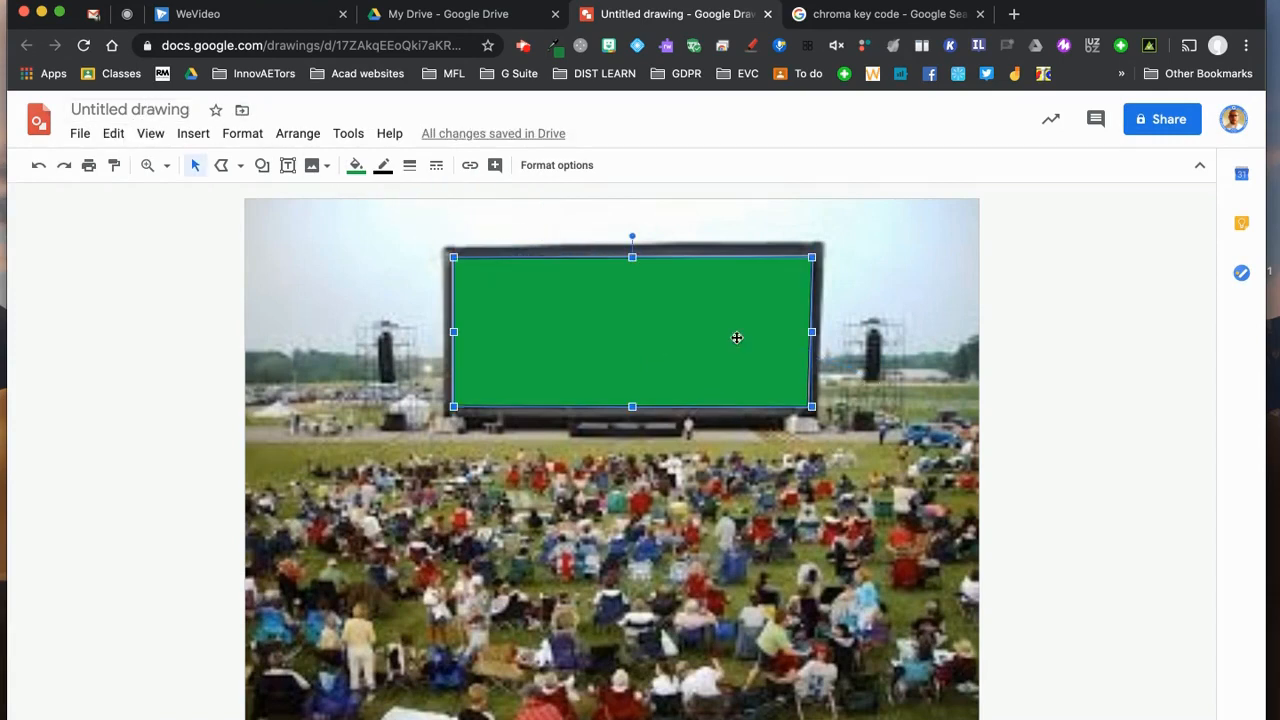
Rename the drawing as "Outdoor cinema" and deselect the green shape
{"action": "left_click", "coordinate": [100, 110]}
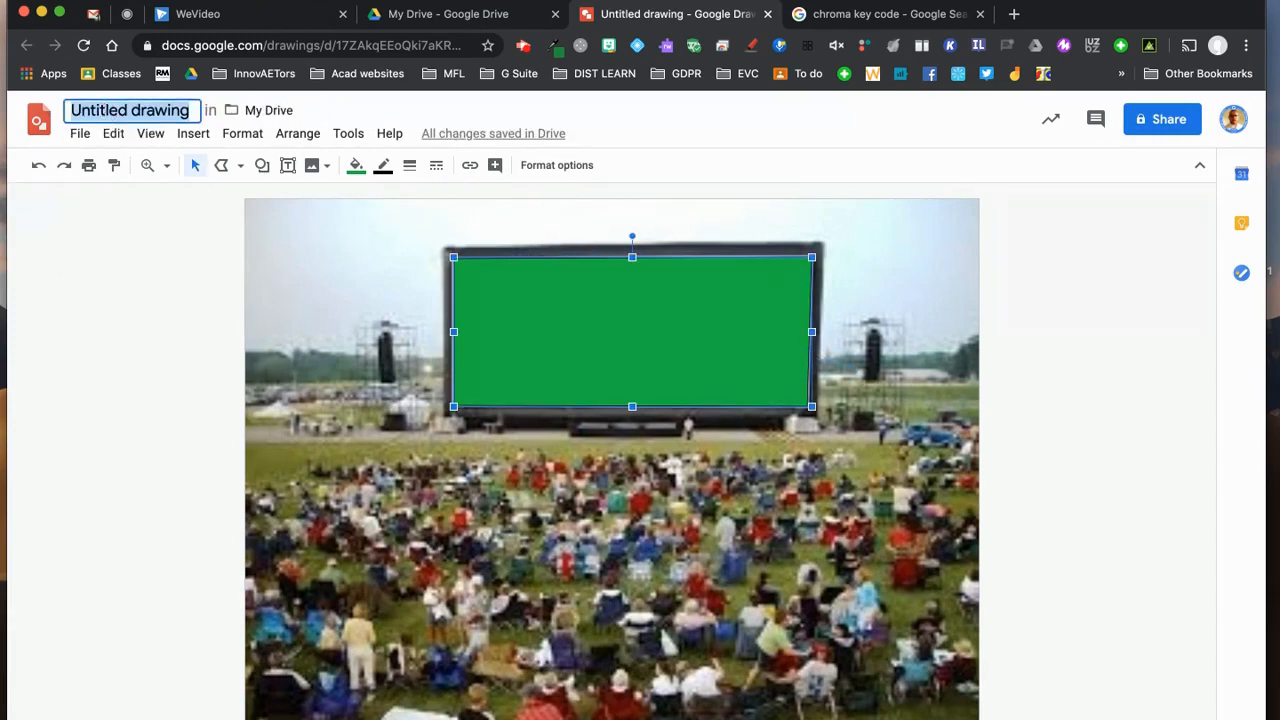
{"action": "type", "text": "Outdoor cinmena"}
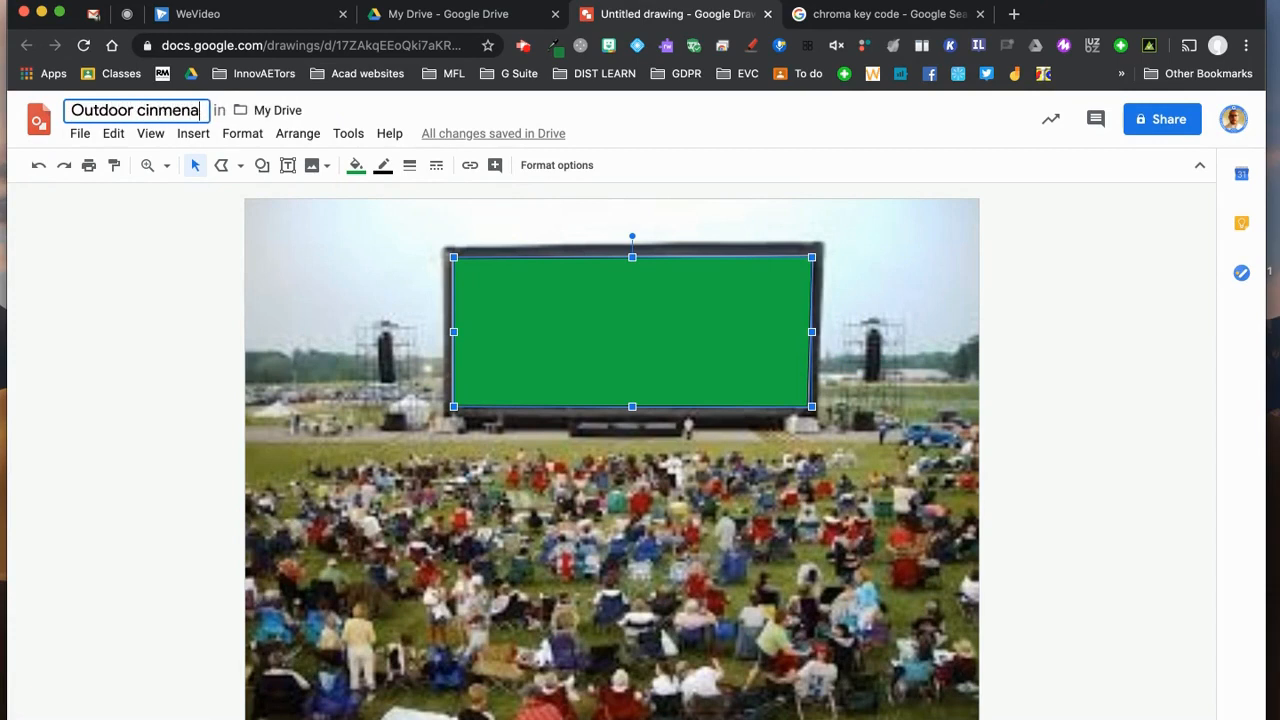
{"action": "key", "text": "BackSpace"}
{"action": "key", "text": "BackSpace"}
{"action": "key", "text": "BackSpace"}
{"action": "key", "text": "BackSpace"}
{"action": "type", "text": "ema"}
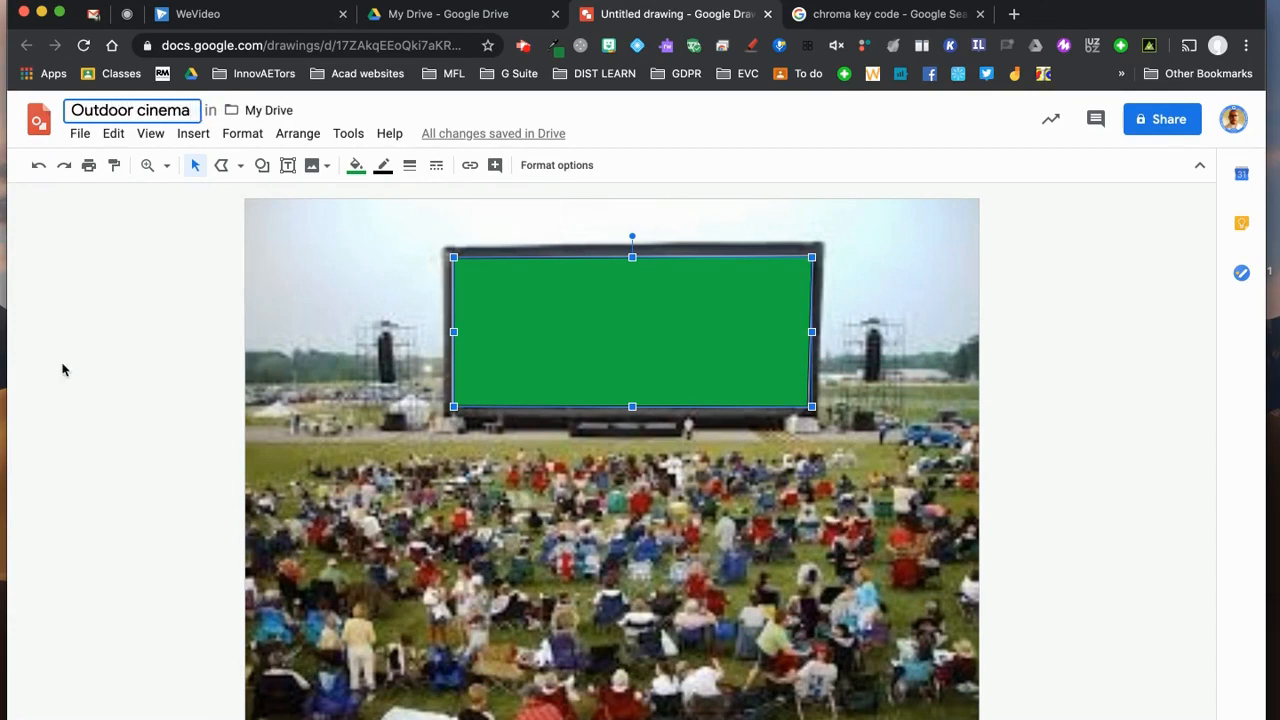
{"action": "left_click", "coordinate": [118, 381]}
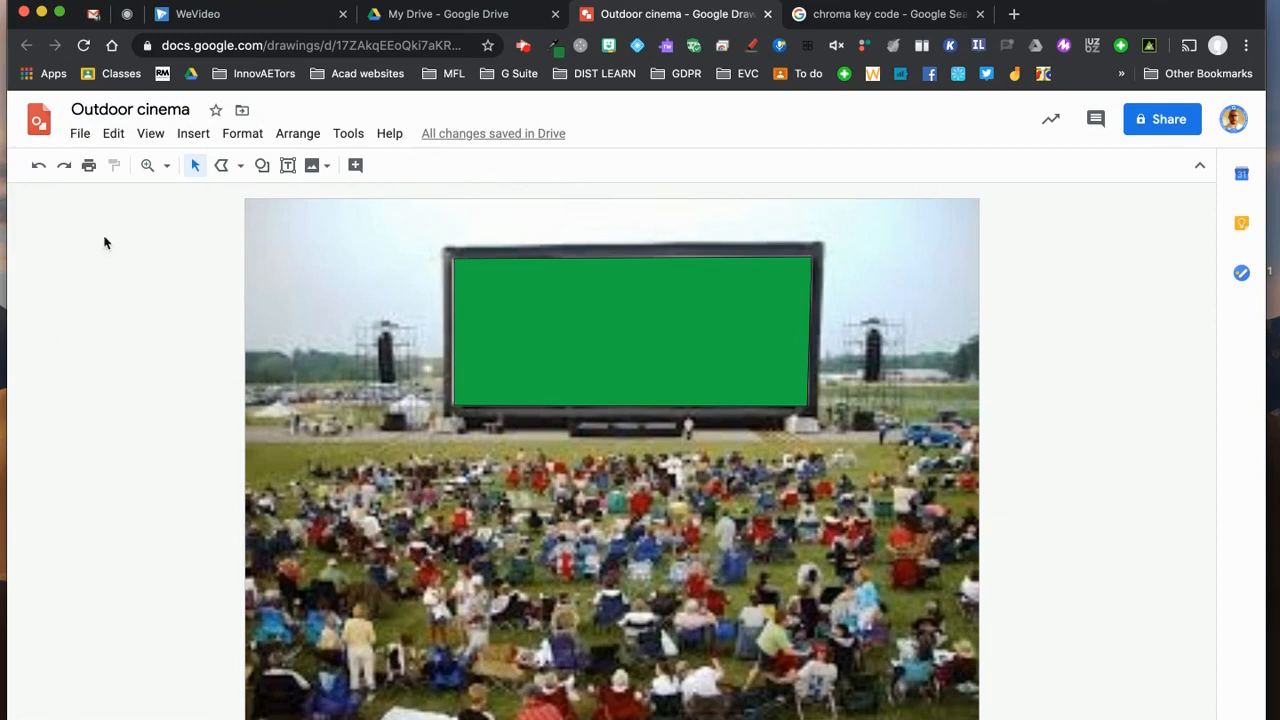
Download the finished outdoor cinema drawing as a PNG image
{"action": "left_click", "coordinate": [80, 133]}
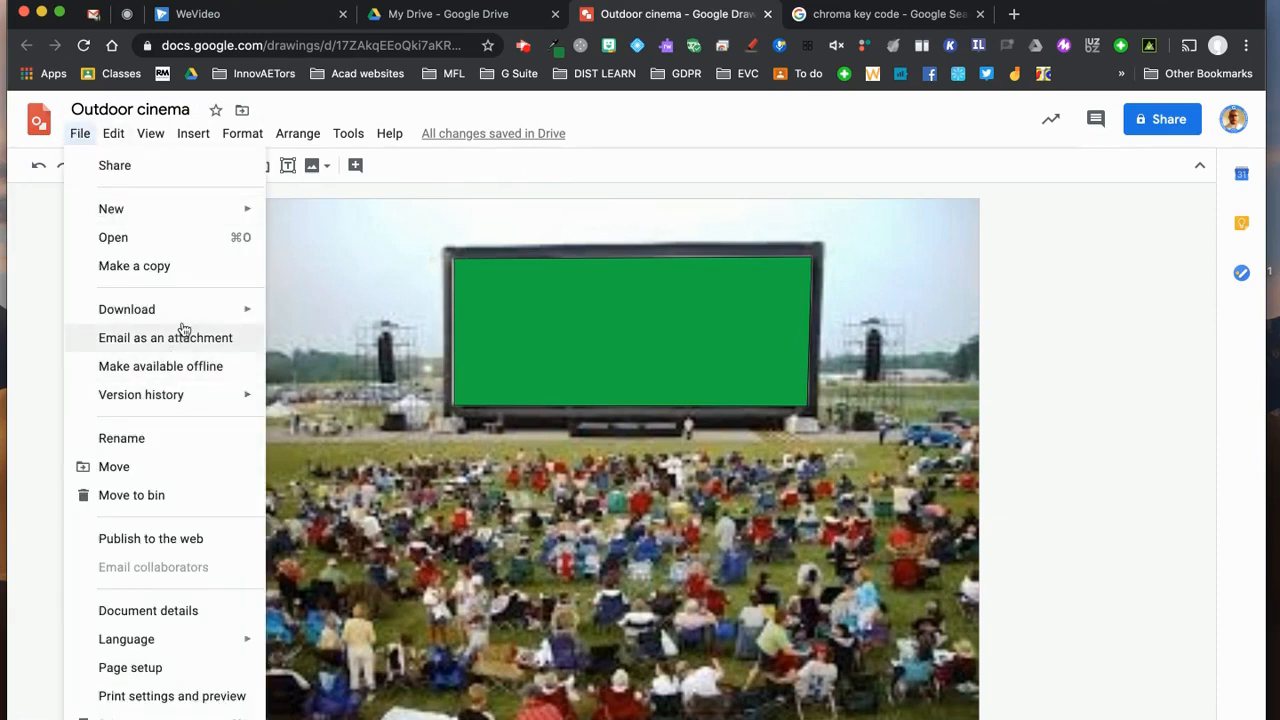
{"action": "mouse_move", "coordinate": [243, 306]}
{"action": "left_click", "coordinate": [320, 368]}
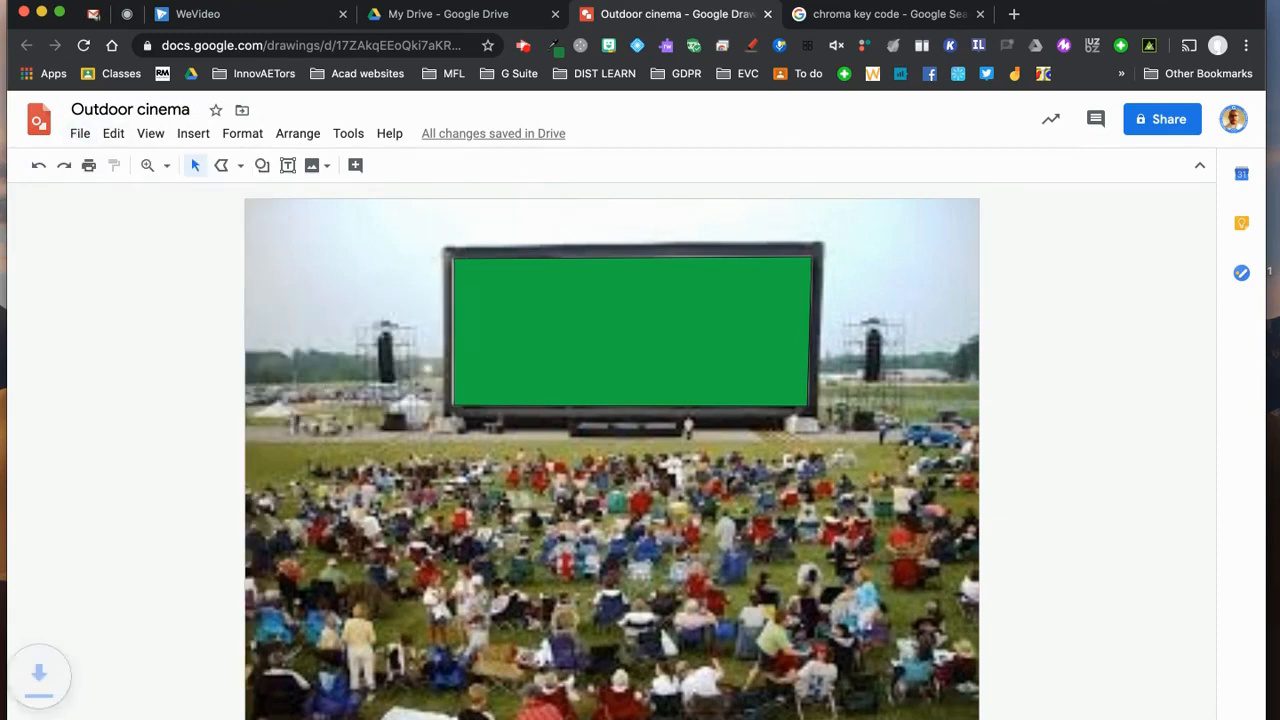
Switch to WeVideo, import Outdoor cinema.png from Downloads into the Green screens media folder, close the import status and leave the folder
{"action": "left_click", "coordinate": [263, 22]}
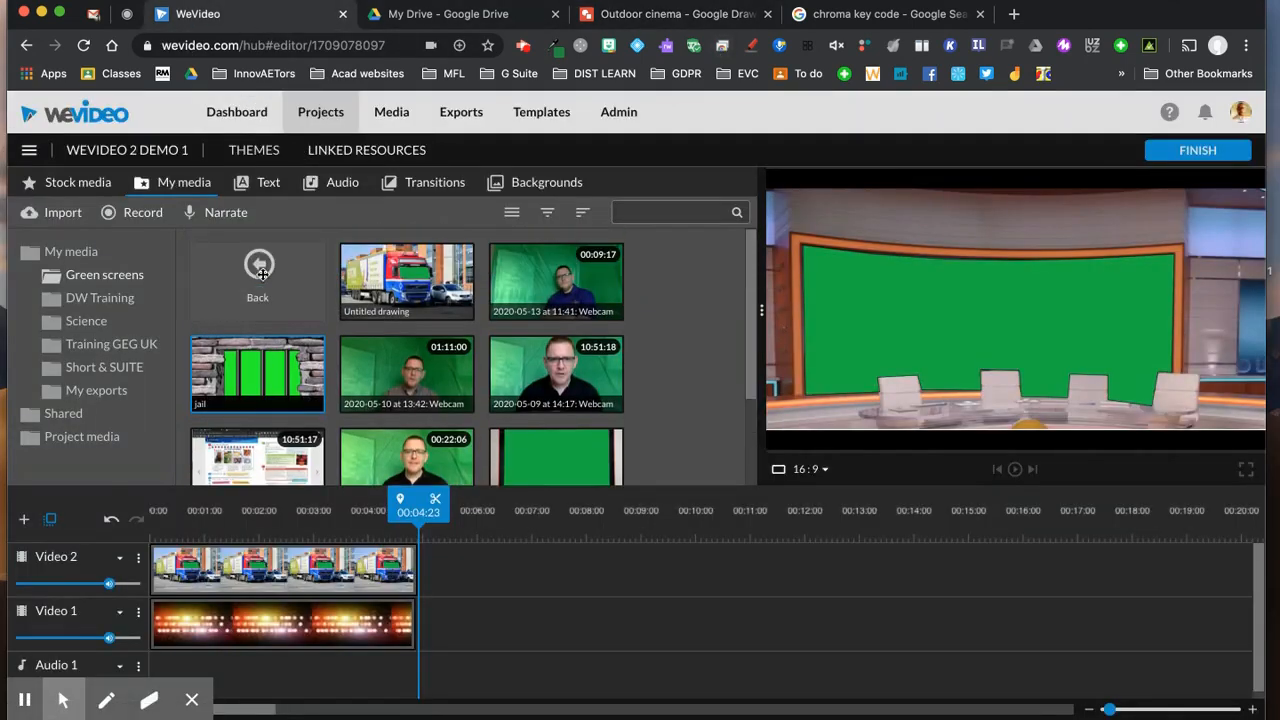
{"action": "left_click", "coordinate": [394, 112]}
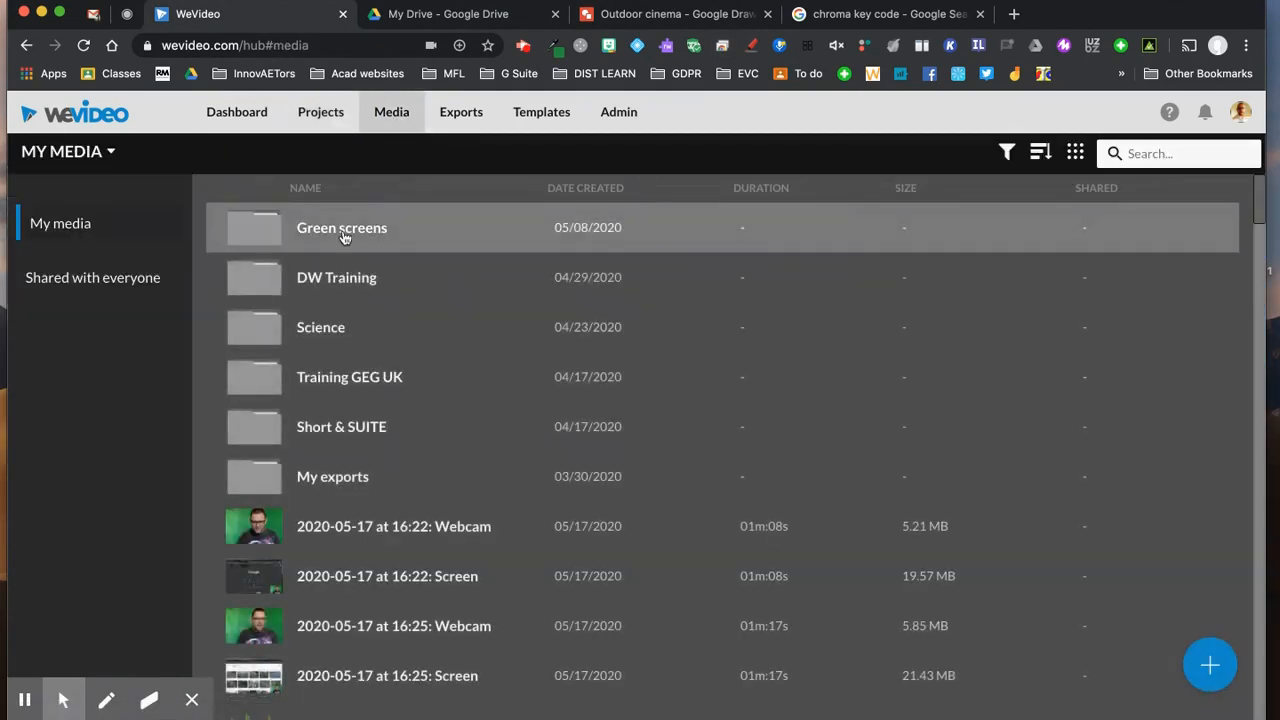
{"action": "left_click", "coordinate": [345, 238]}
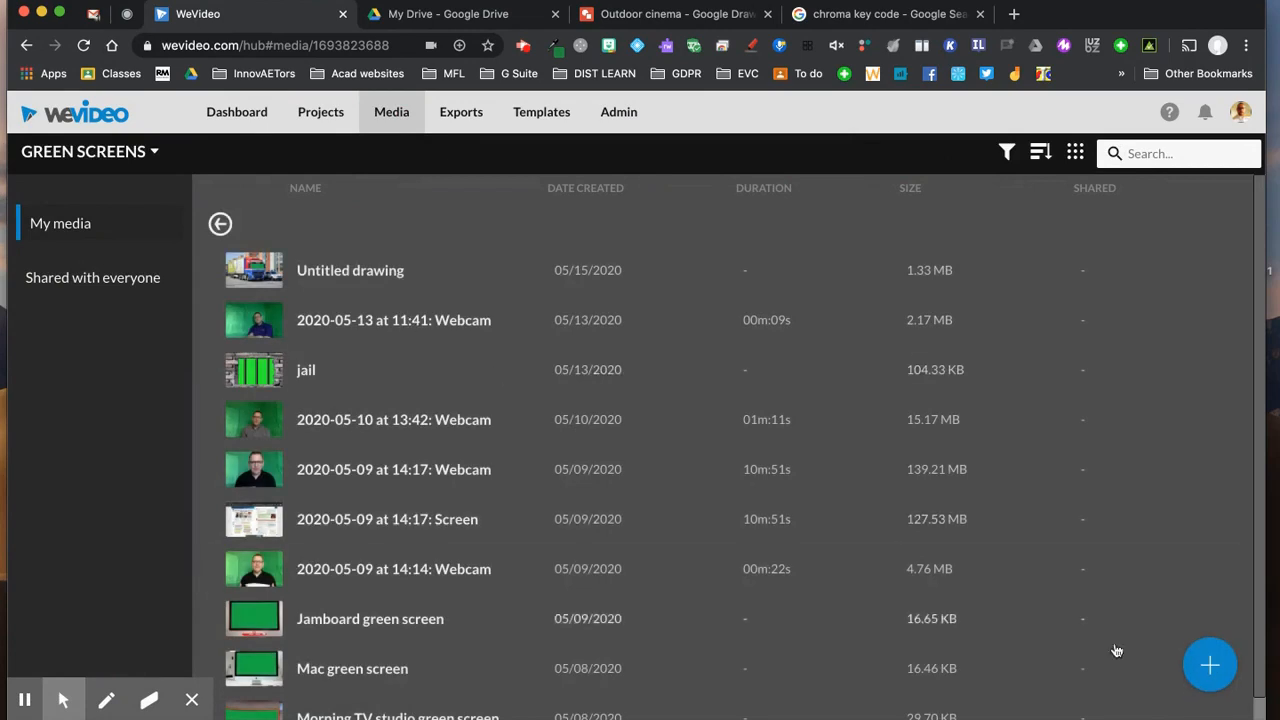
{"action": "left_click", "coordinate": [1210, 665]}
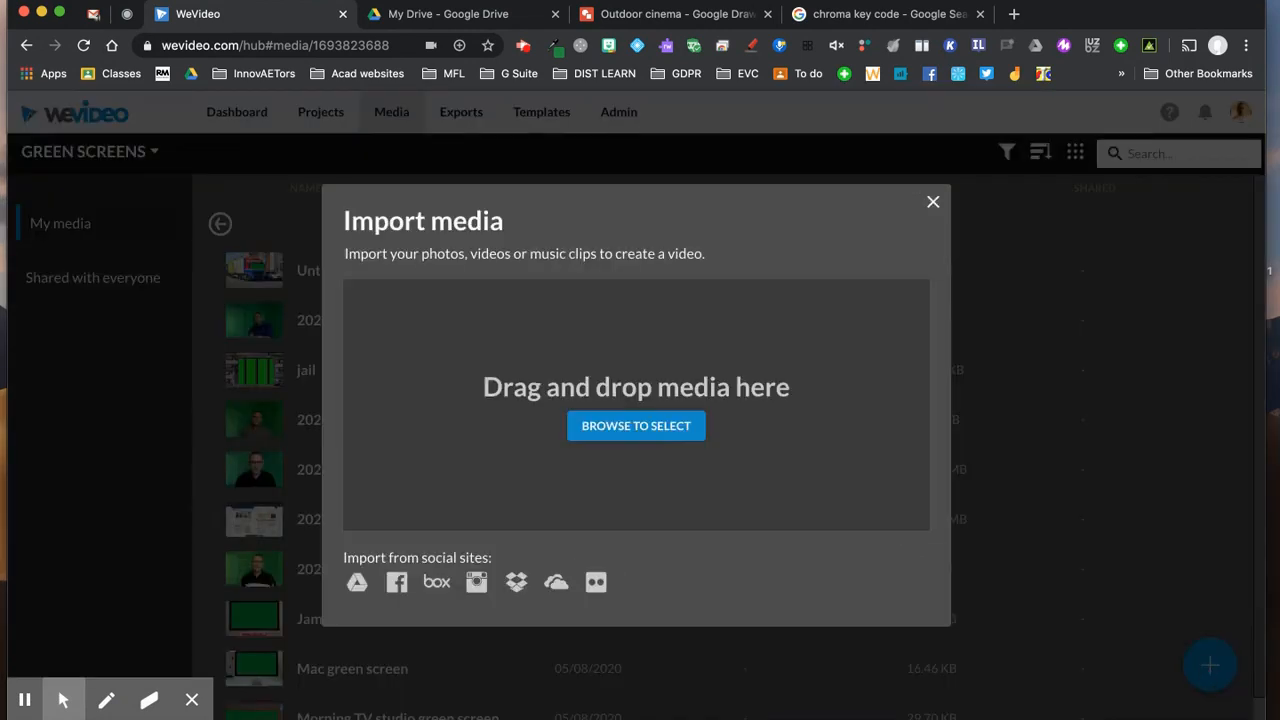
{"action": "left_click", "coordinate": [651, 428]}
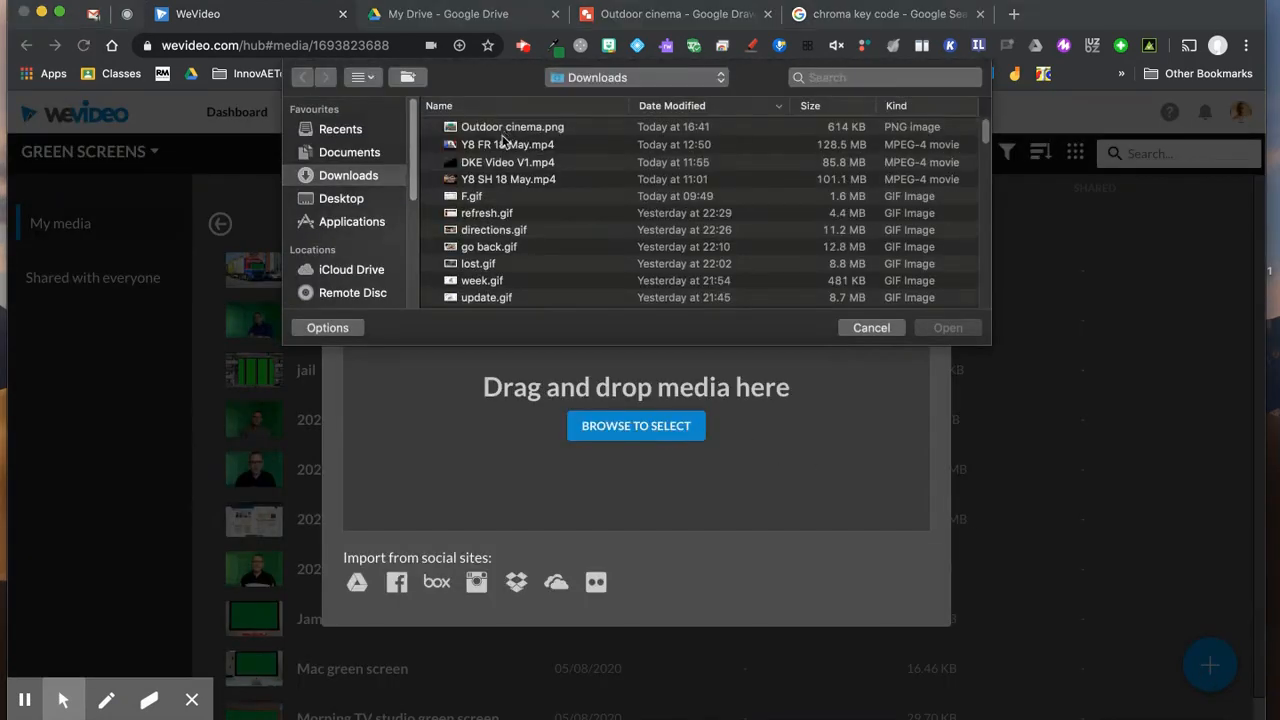
{"action": "double_click", "coordinate": [502, 128]}
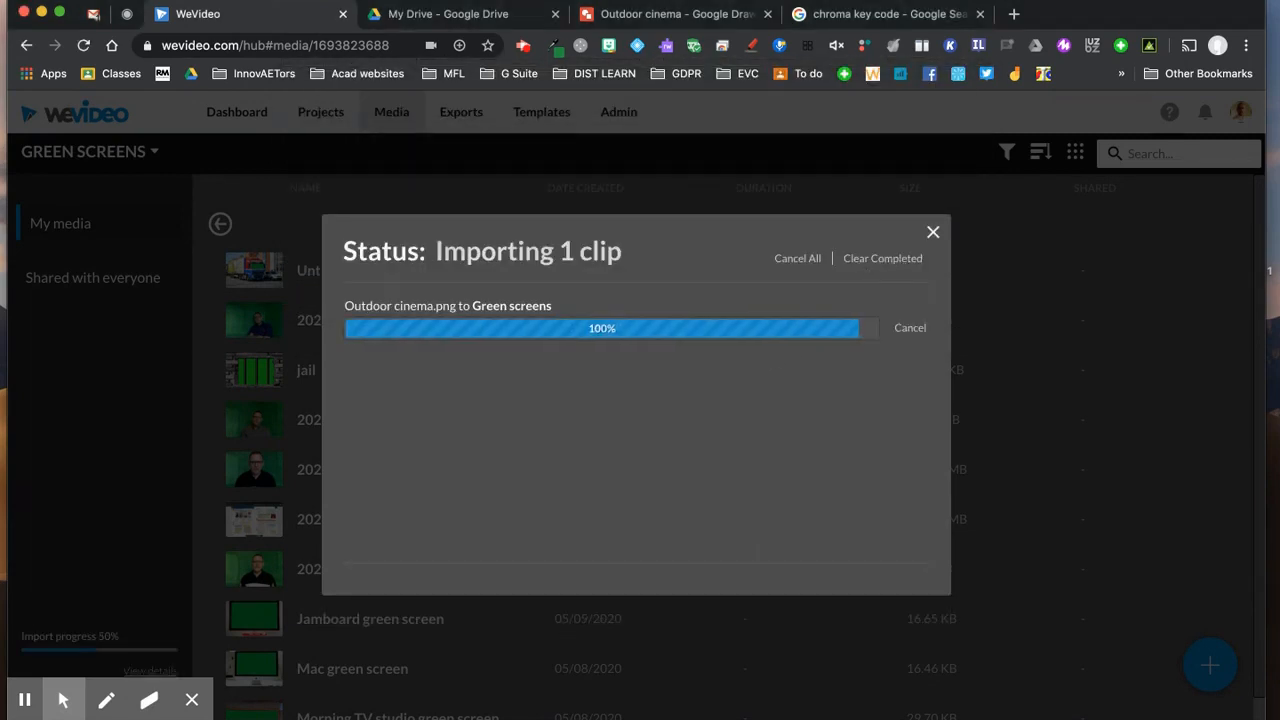
{"action": "left_click", "coordinate": [901, 262]}
{"action": "left_click", "coordinate": [931, 204]}
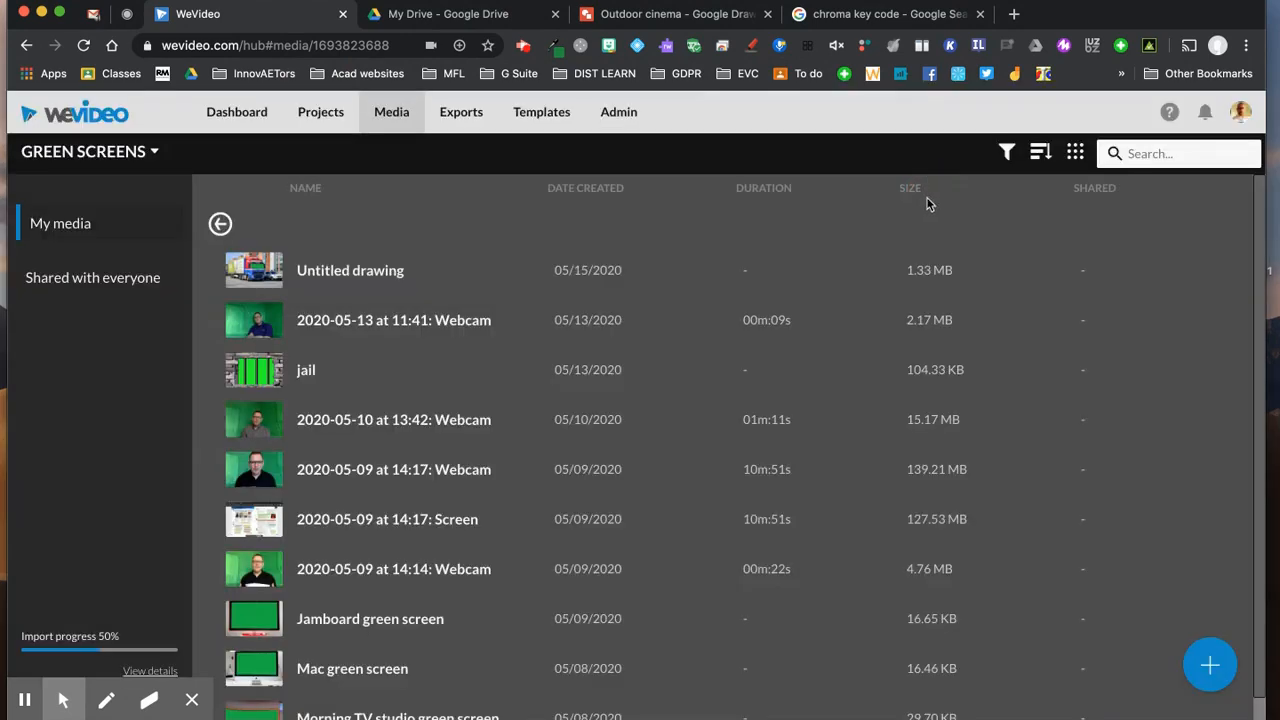
{"action": "left_click", "coordinate": [220, 224]}
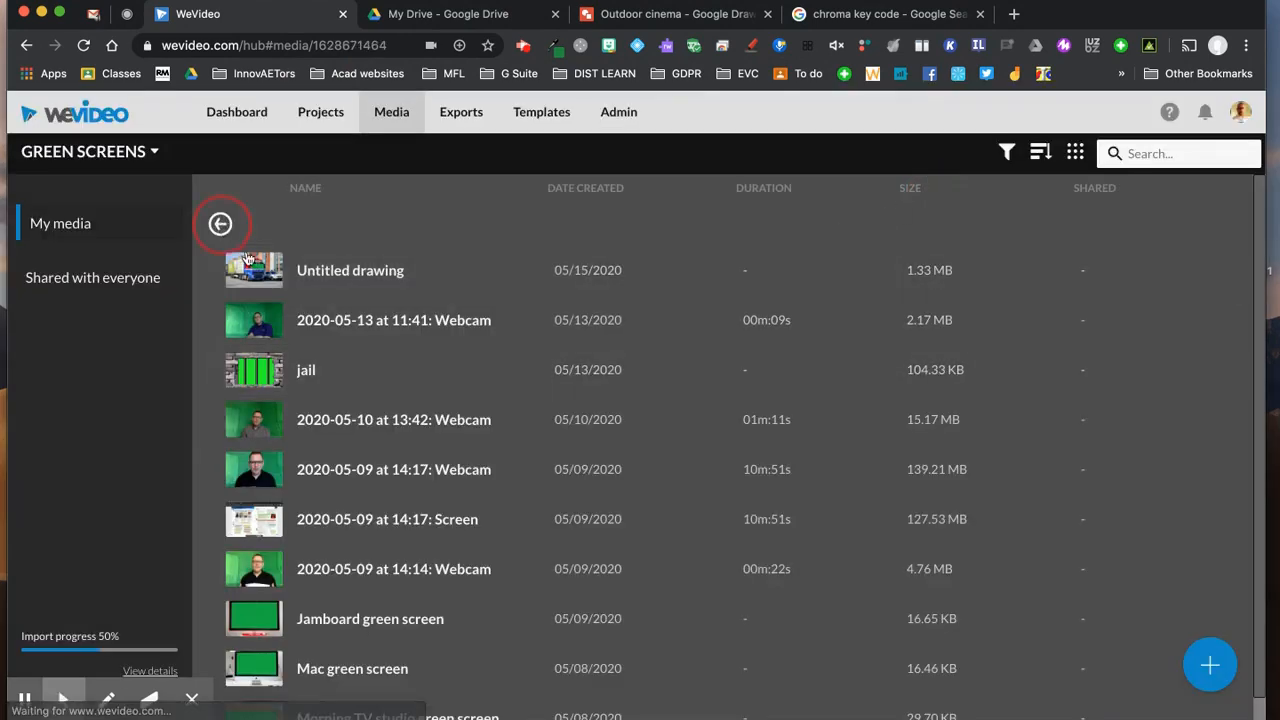
Open the "WeVideo 2 demo 1" edit from the Demo project and show the Green screens media folder
{"action": "left_click", "coordinate": [322, 109]}
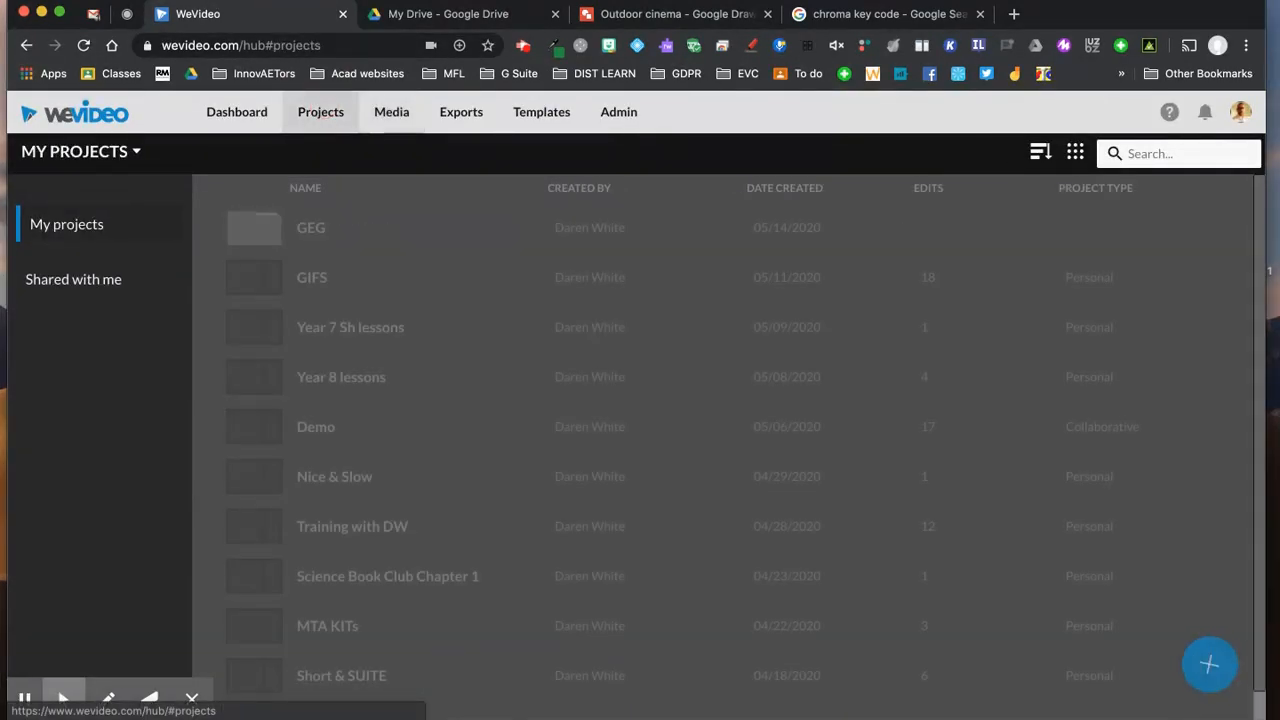
{"action": "left_click", "coordinate": [330, 438]}
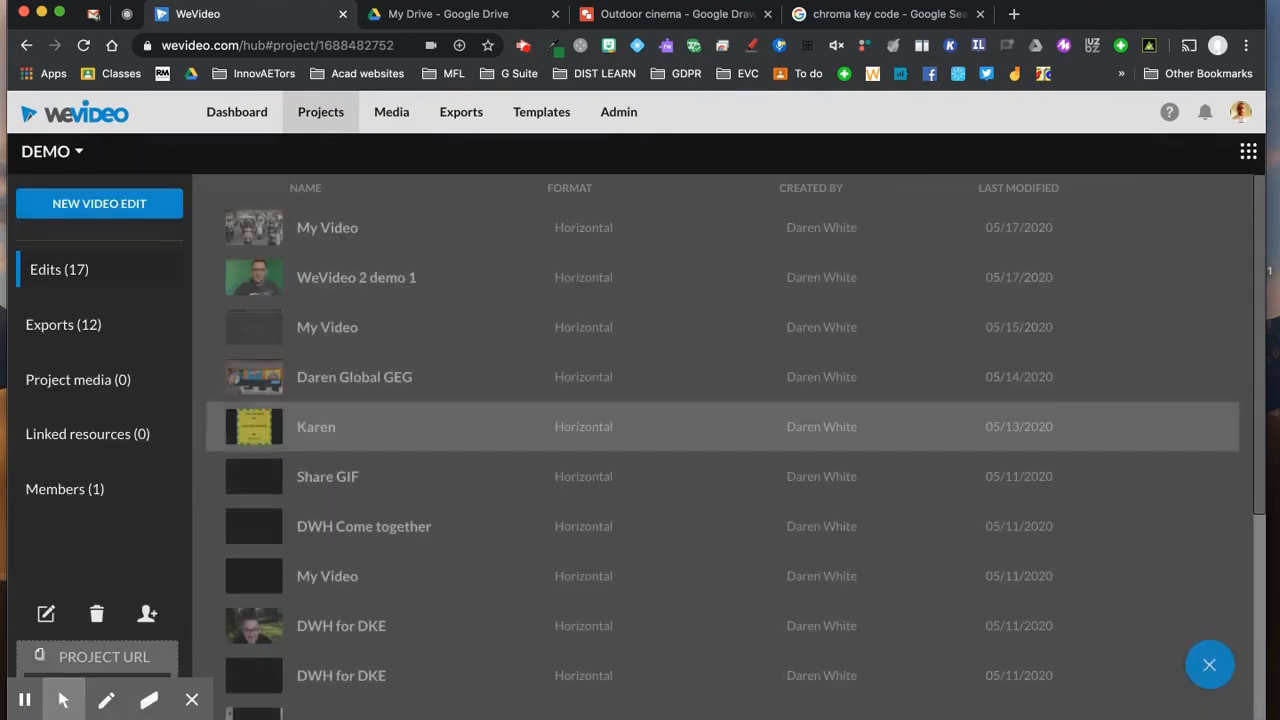
{"action": "left_click", "coordinate": [352, 277]}
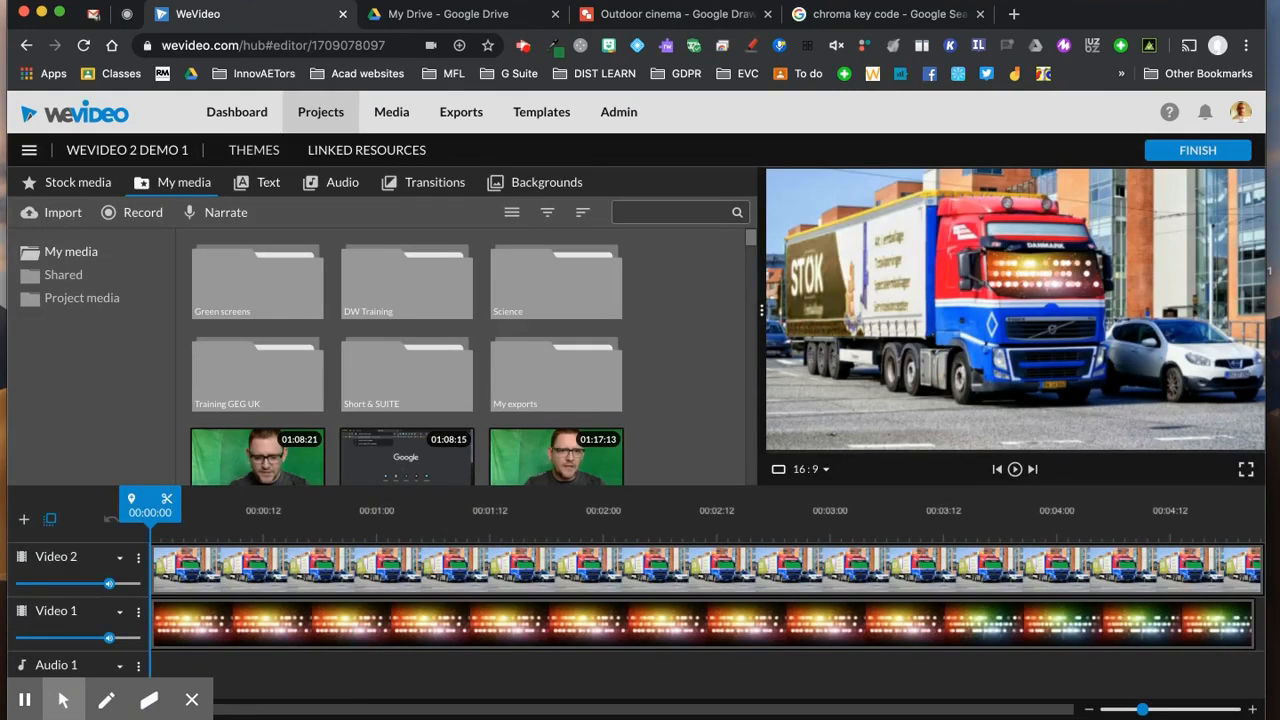
{"action": "left_click", "coordinate": [256, 268]}
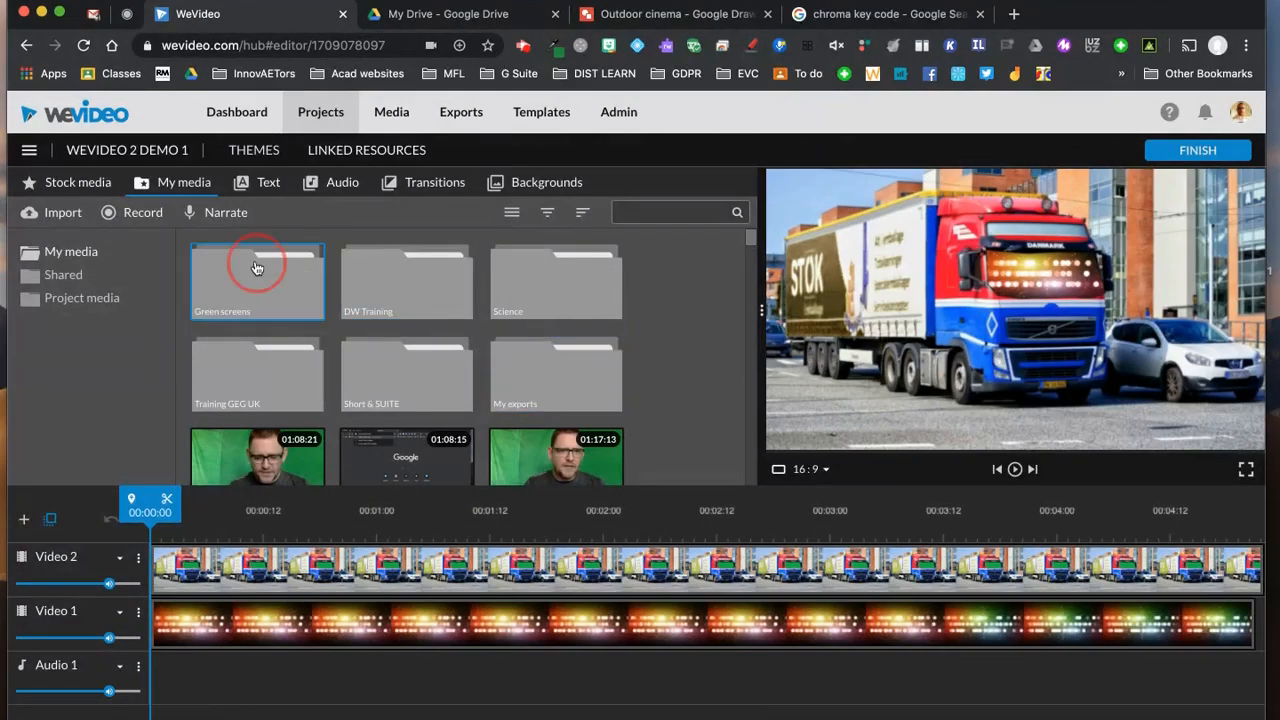
Replace the truck clip on the Video 2 track with the Outdoor cinema picture, placed at the start of the timeline
{"action": "left_click", "coordinate": [372, 578]}
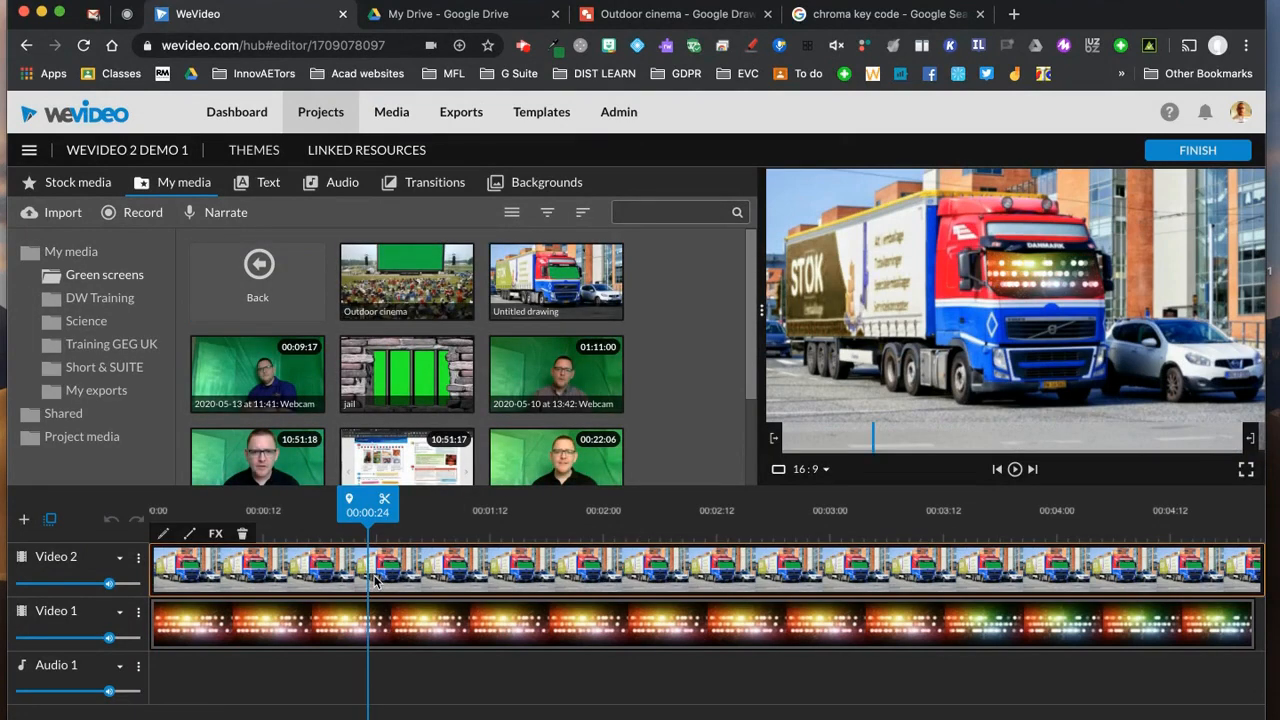
{"action": "key", "text": "Delete"}
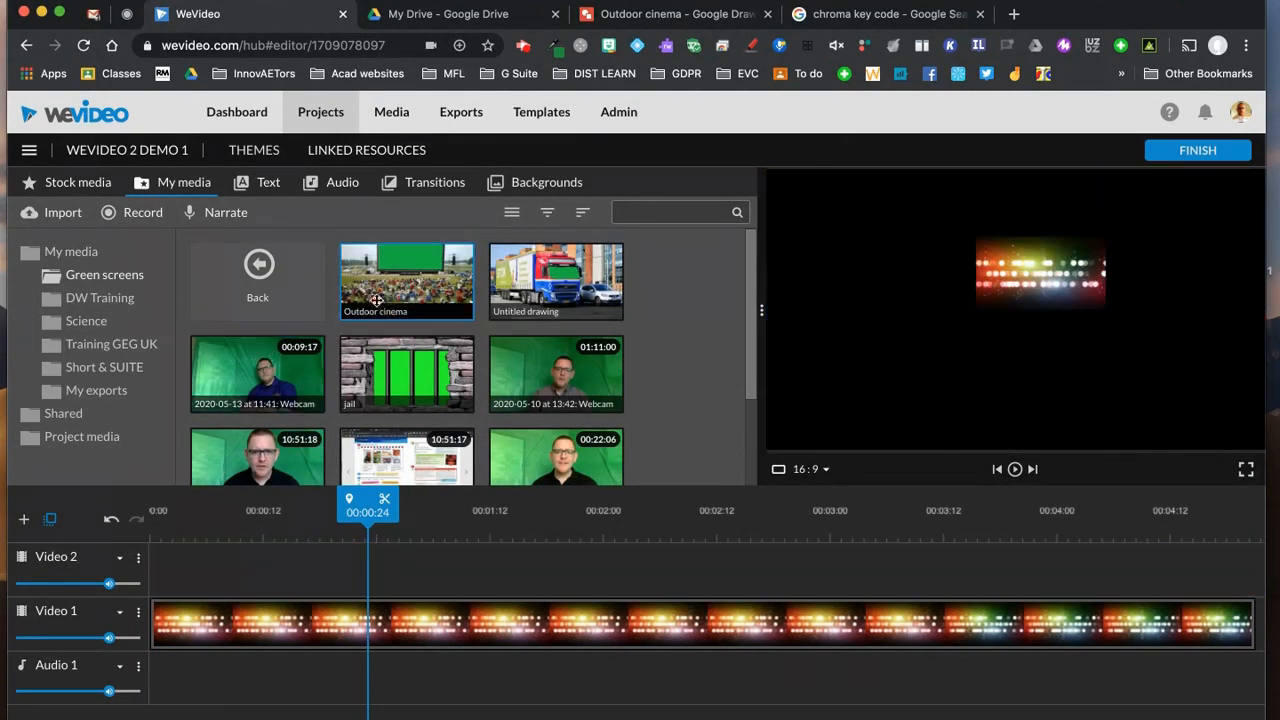
{"action": "left_click_drag", "start_coordinate": [411, 292], "coordinate": [176, 578]}
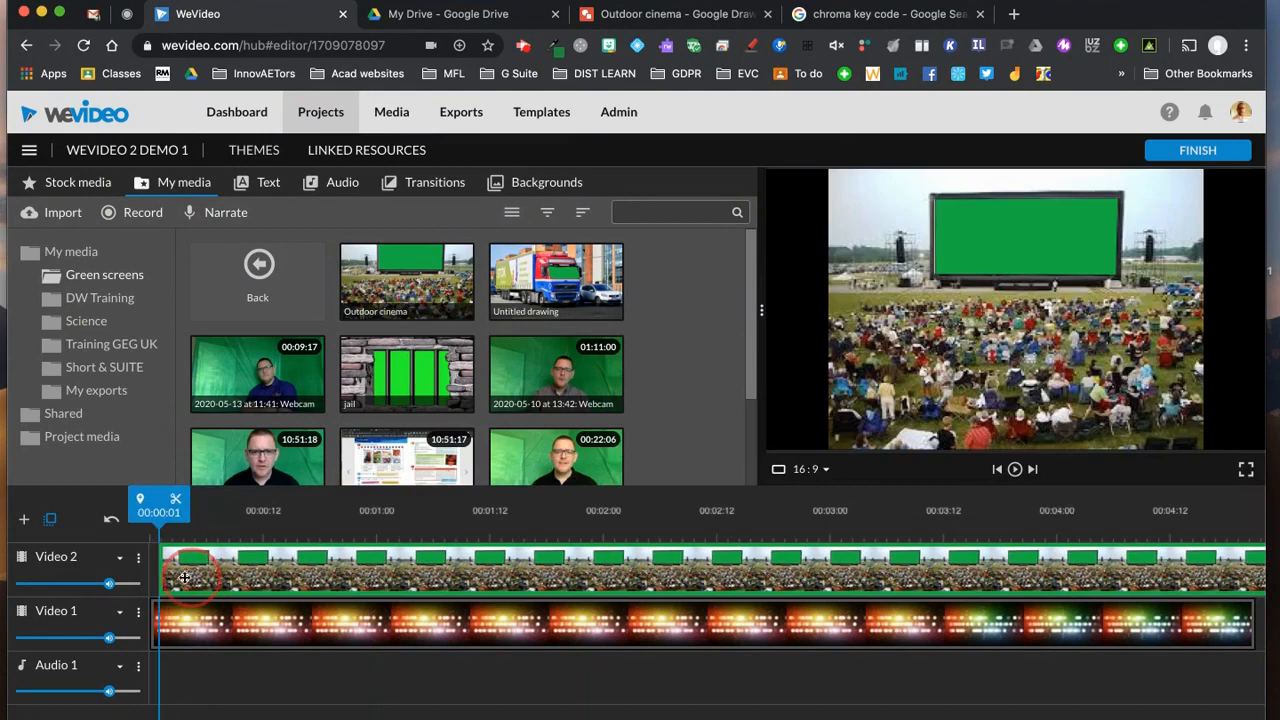
Apply color keying to the Outdoor cinema clip, picking the green 00b23e from its cinema screen
{"action": "double_click", "coordinate": [372, 580]}
{"action": "left_click", "coordinate": [203, 183]}
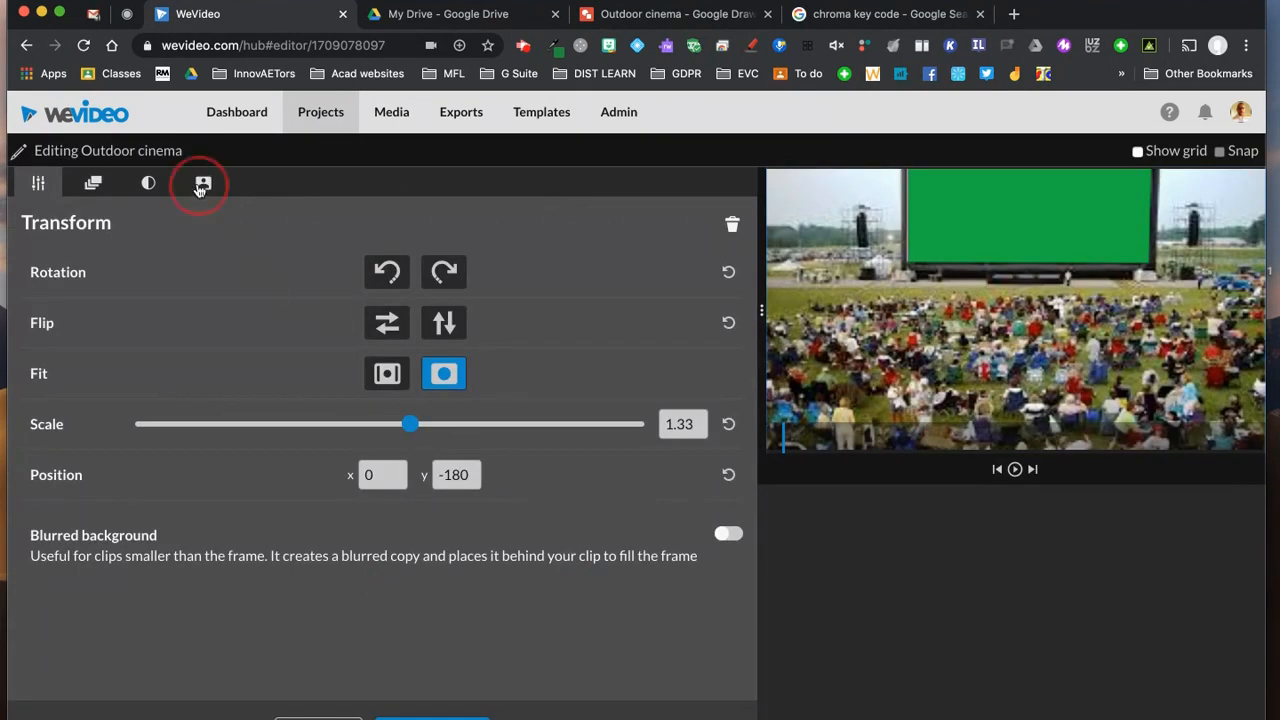
{"action": "left_click", "coordinate": [215, 277]}
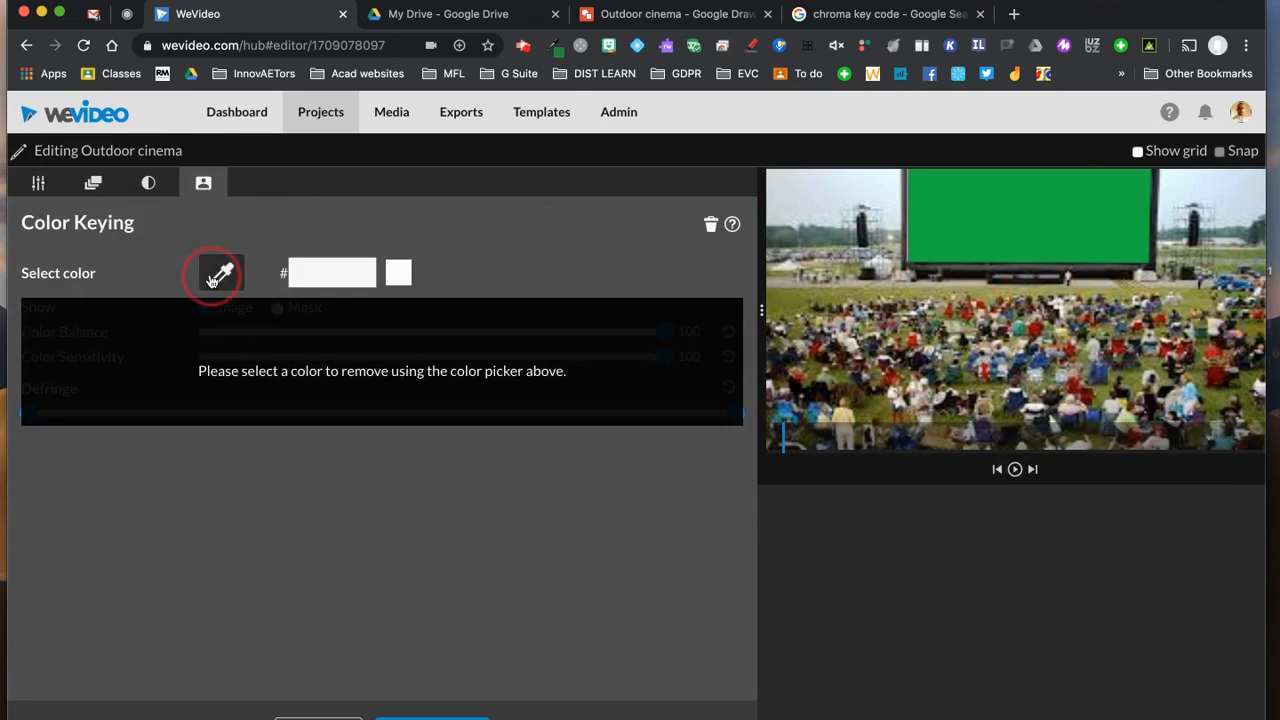
{"action": "left_click", "coordinate": [987, 220]}
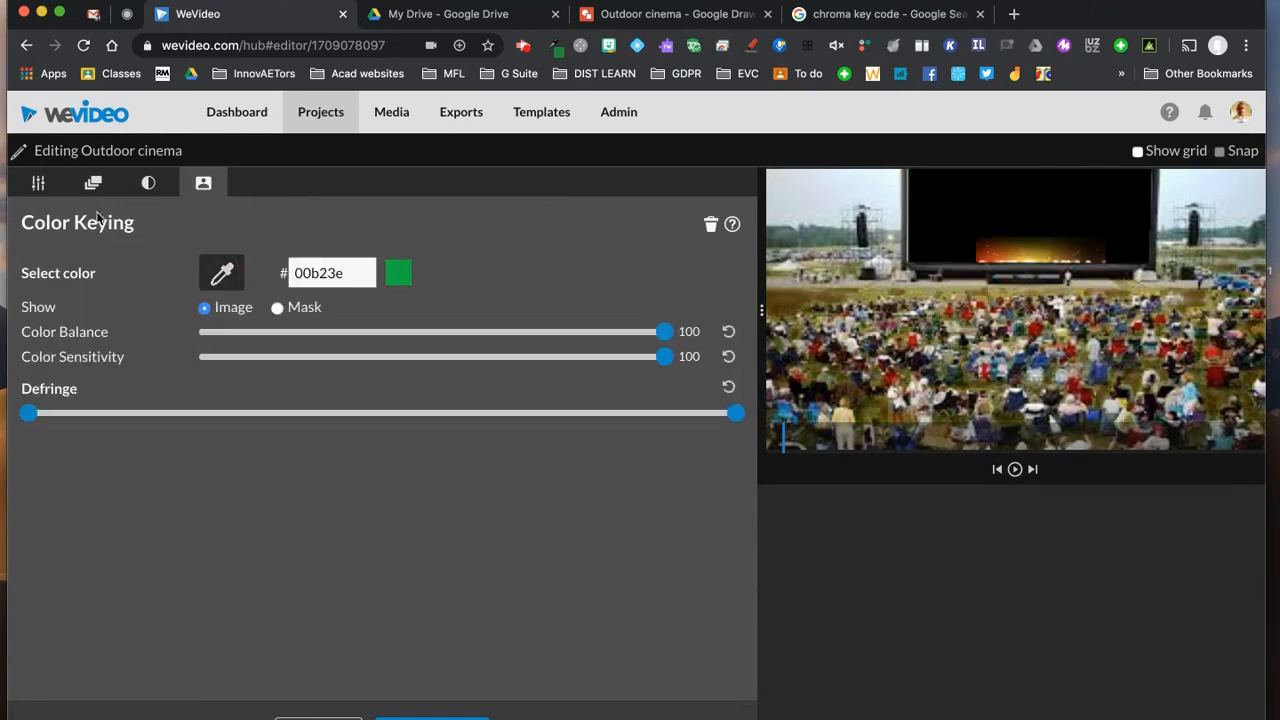
Move the Outdoor cinema picture down in the frame to about x 24, y 59 and save the clip changes
{"action": "left_click", "coordinate": [38, 183]}
{"action": "left_click_drag", "start_coordinate": [996, 279], "coordinate": [1006, 341]}
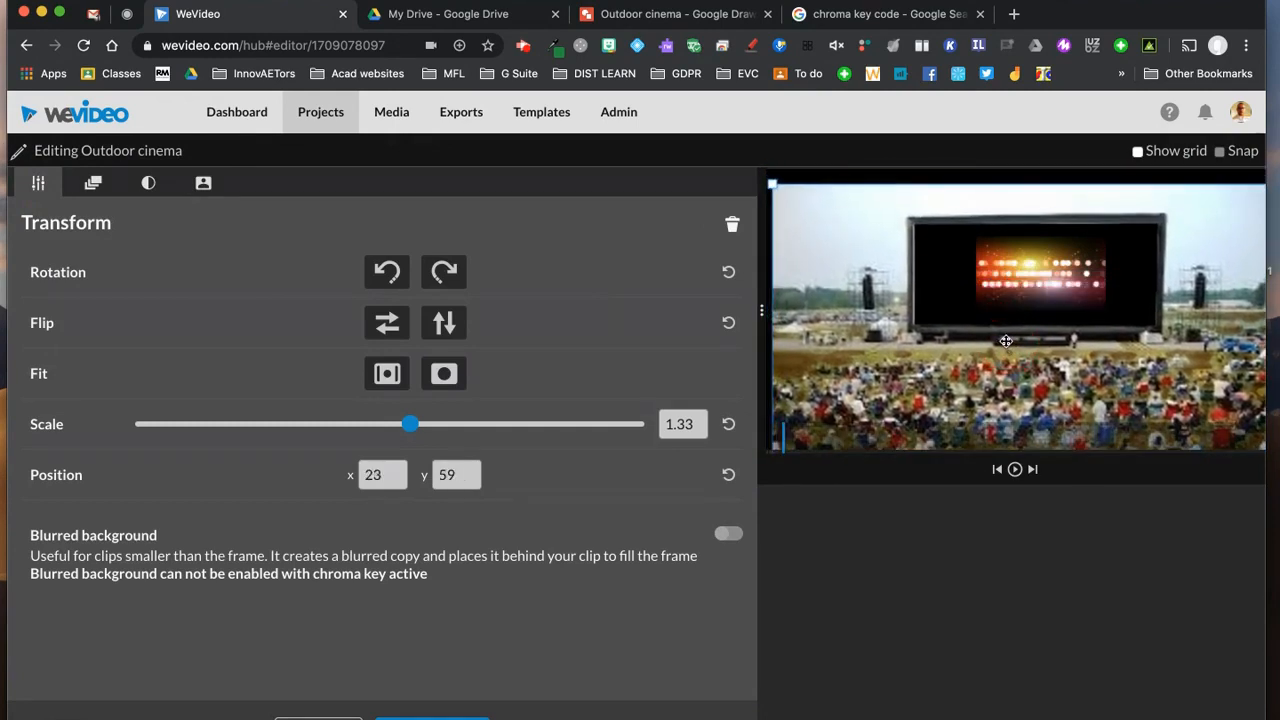
{"action": "left_click", "coordinate": [440, 716]}
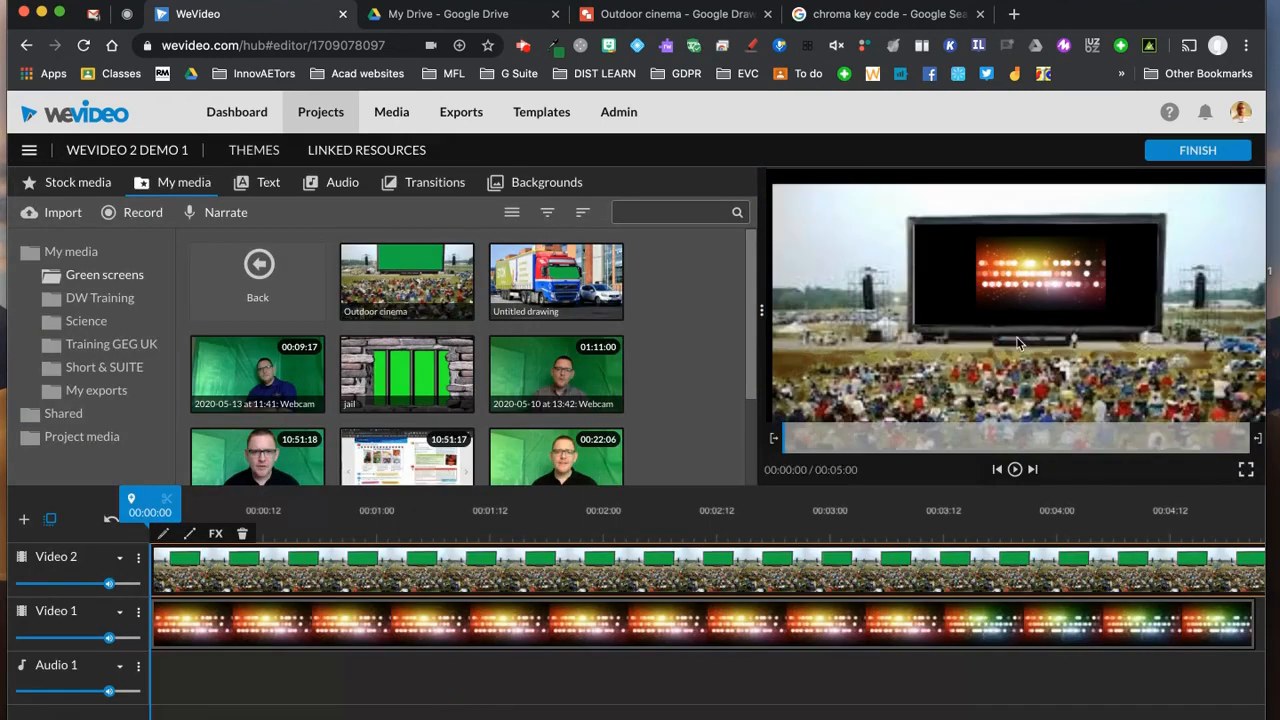
Replace the disco lights clip on Video 1 with the 2020-05-09 at 14:14 Webcam clip, starting at 00:00:00
{"action": "left_click", "coordinate": [614, 637]}
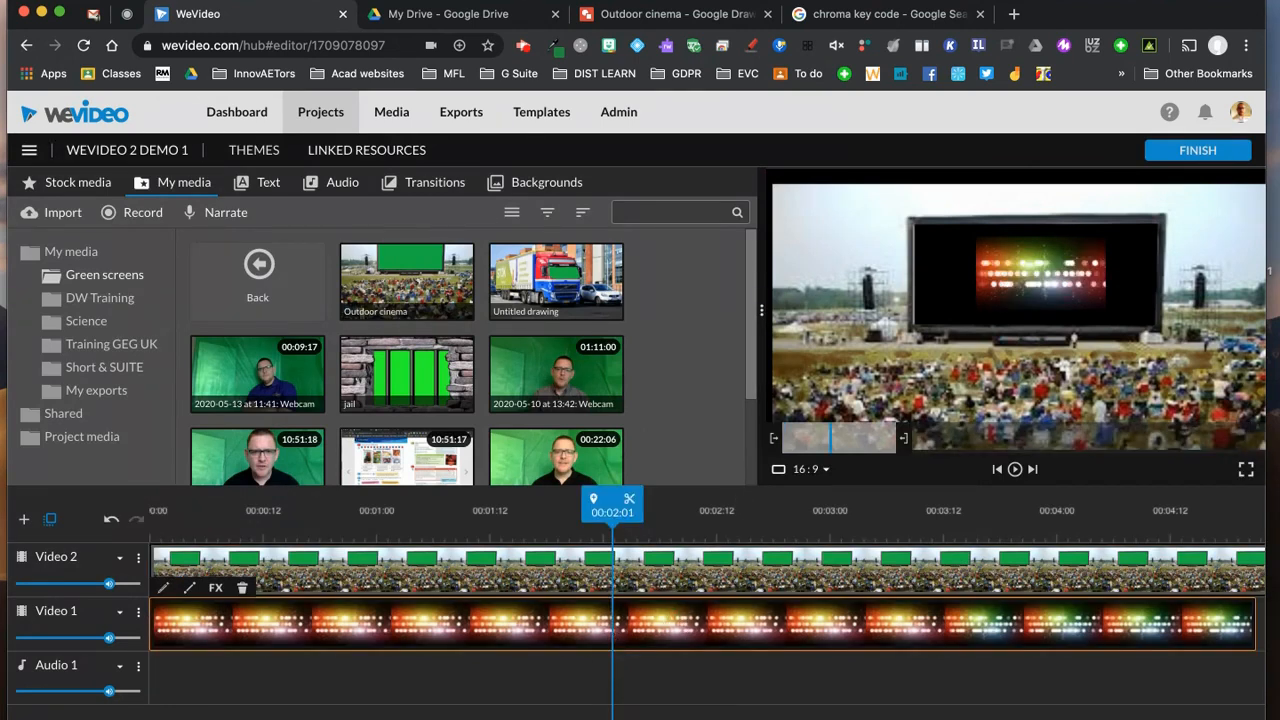
{"action": "key", "text": "Delete"}
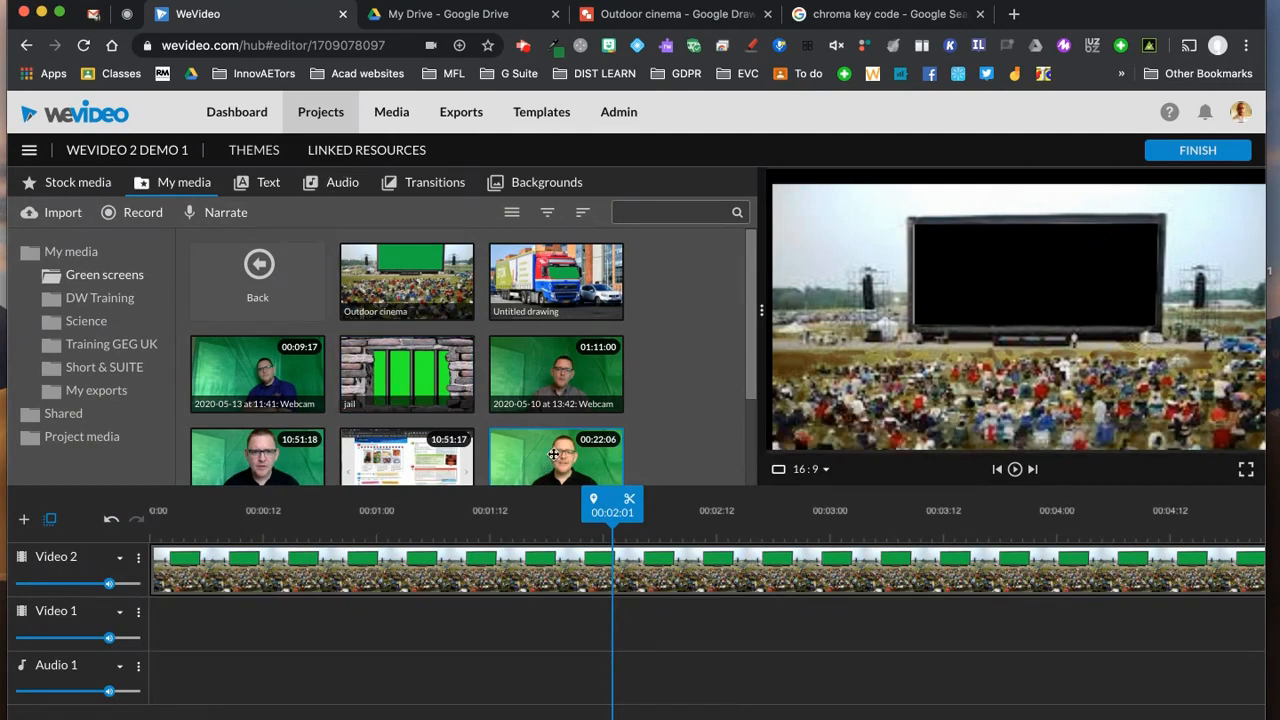
{"action": "left_click_drag", "start_coordinate": [536, 455], "coordinate": [152, 628]}
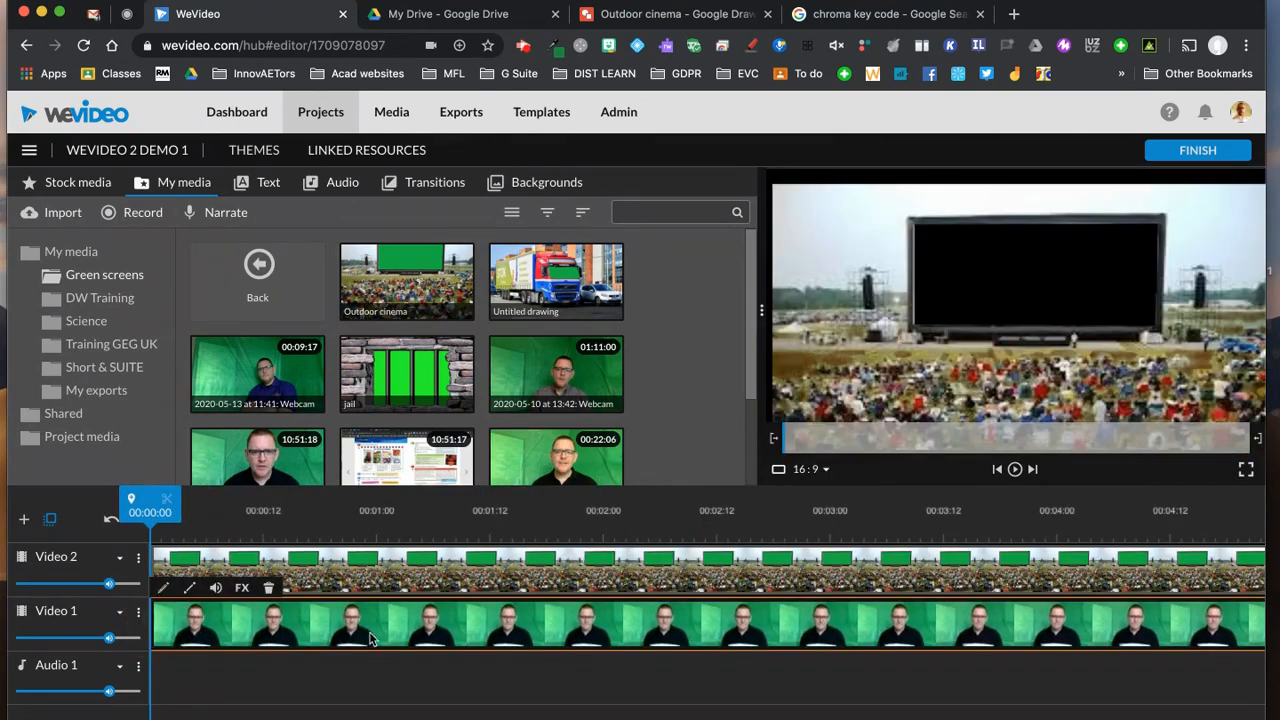
Apply color keying to the webcam clip, picking the green 2cb672 from its backdrop
{"action": "double_click", "coordinate": [526, 630]}
{"action": "left_click", "coordinate": [259, 184]}
{"action": "left_click", "coordinate": [222, 273]}
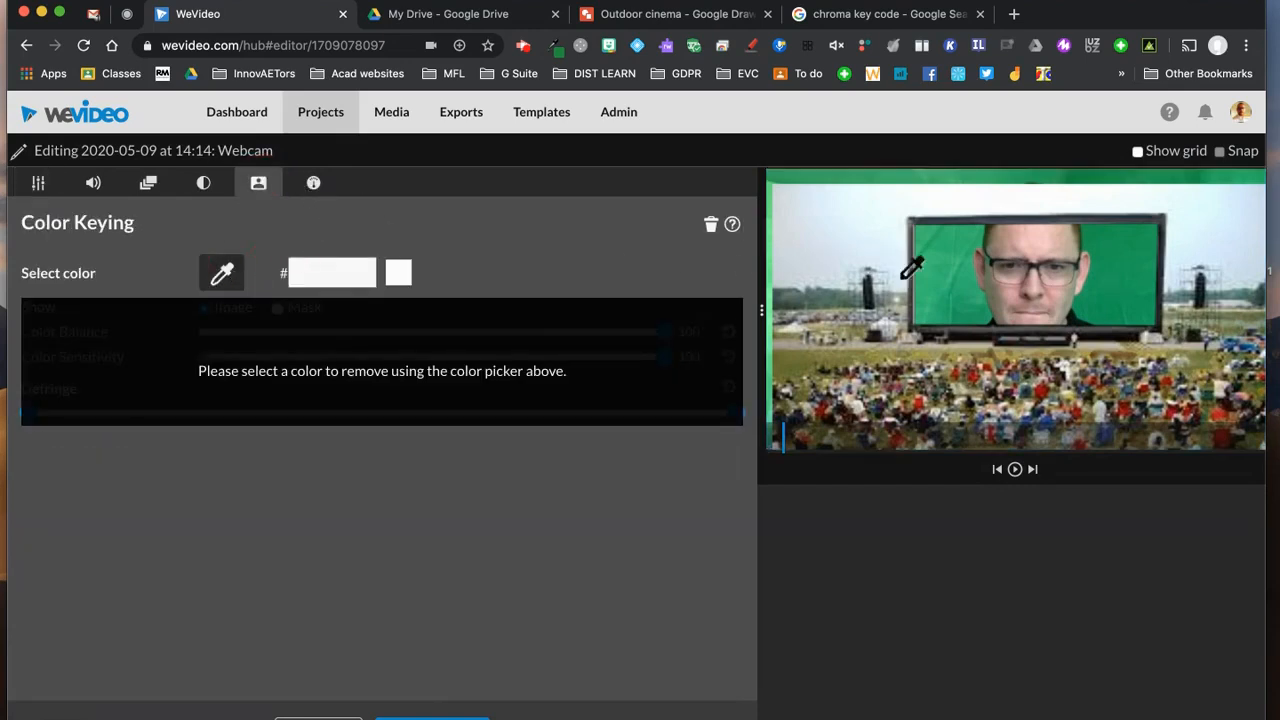
{"action": "left_click", "coordinate": [944, 279]}
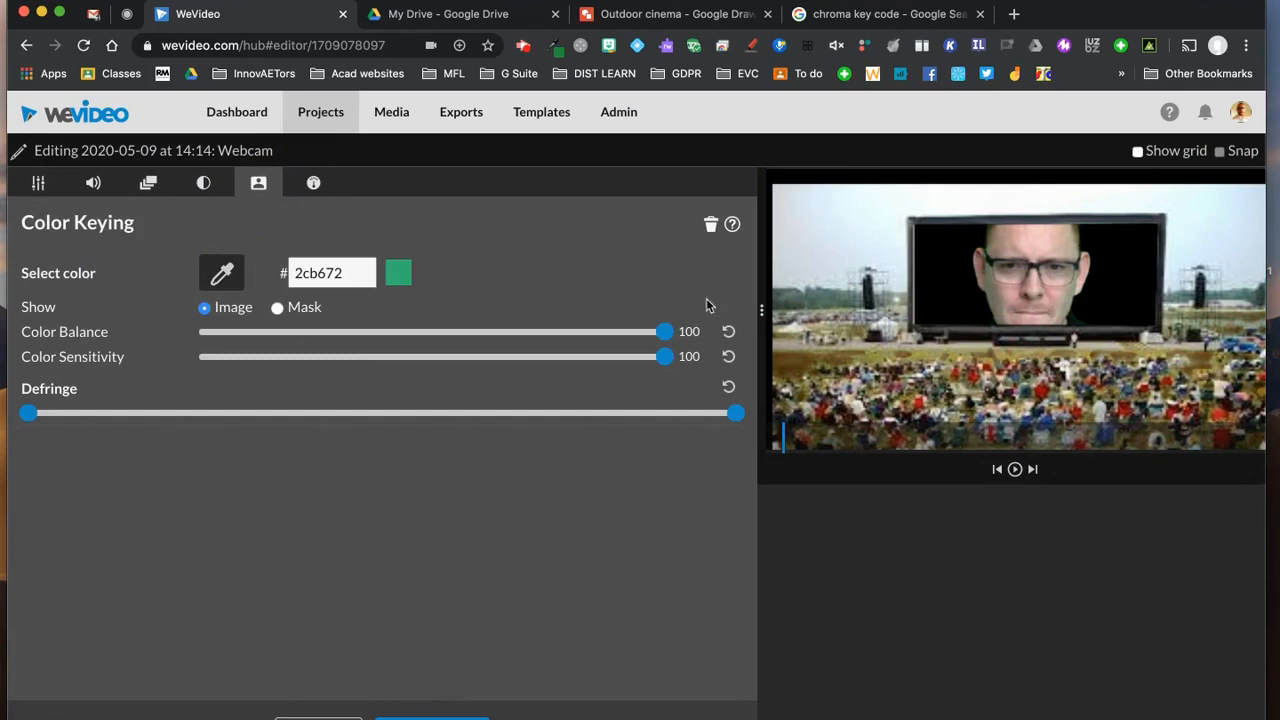
Scale the webcam clip to 0.52, position it inside the cinema screen and save the clip changes
{"action": "left_click", "coordinate": [38, 183]}
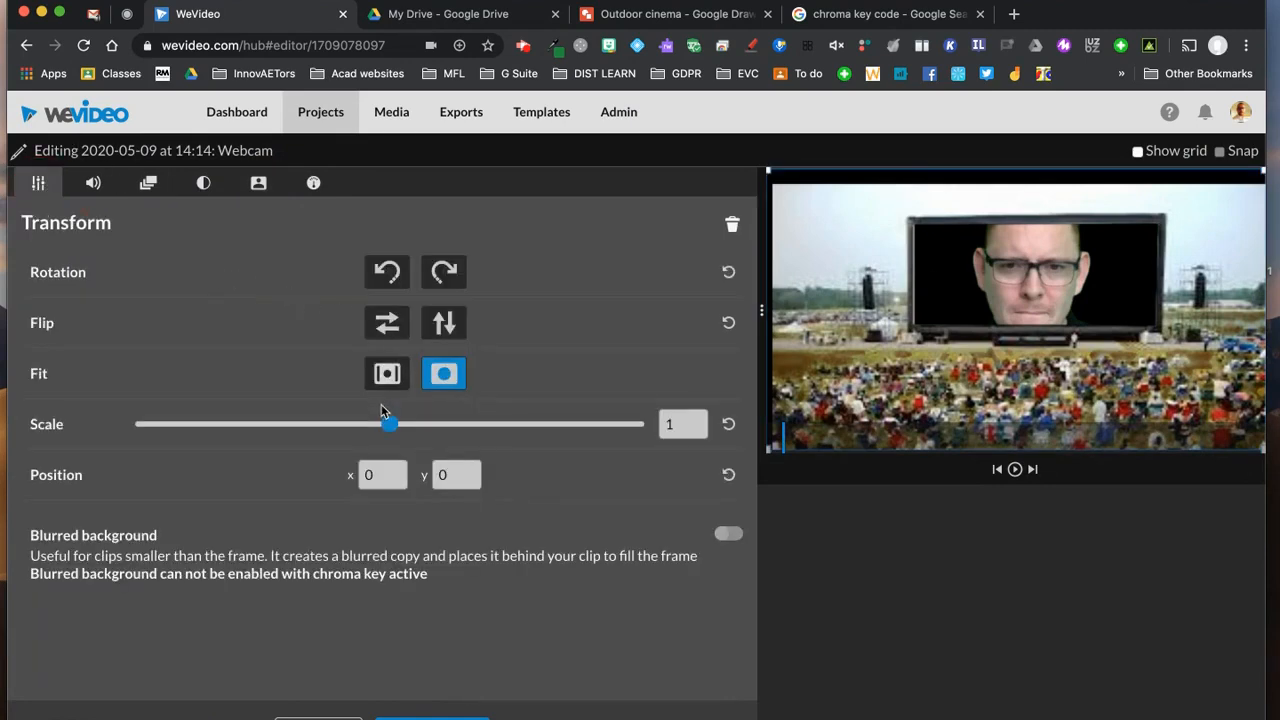
{"action": "left_click_drag", "start_coordinate": [389, 424], "coordinate": [267, 424]}
{"action": "left_click_drag", "start_coordinate": [977, 347], "coordinate": [992, 328]}
{"action": "left_click", "coordinate": [432, 718]}
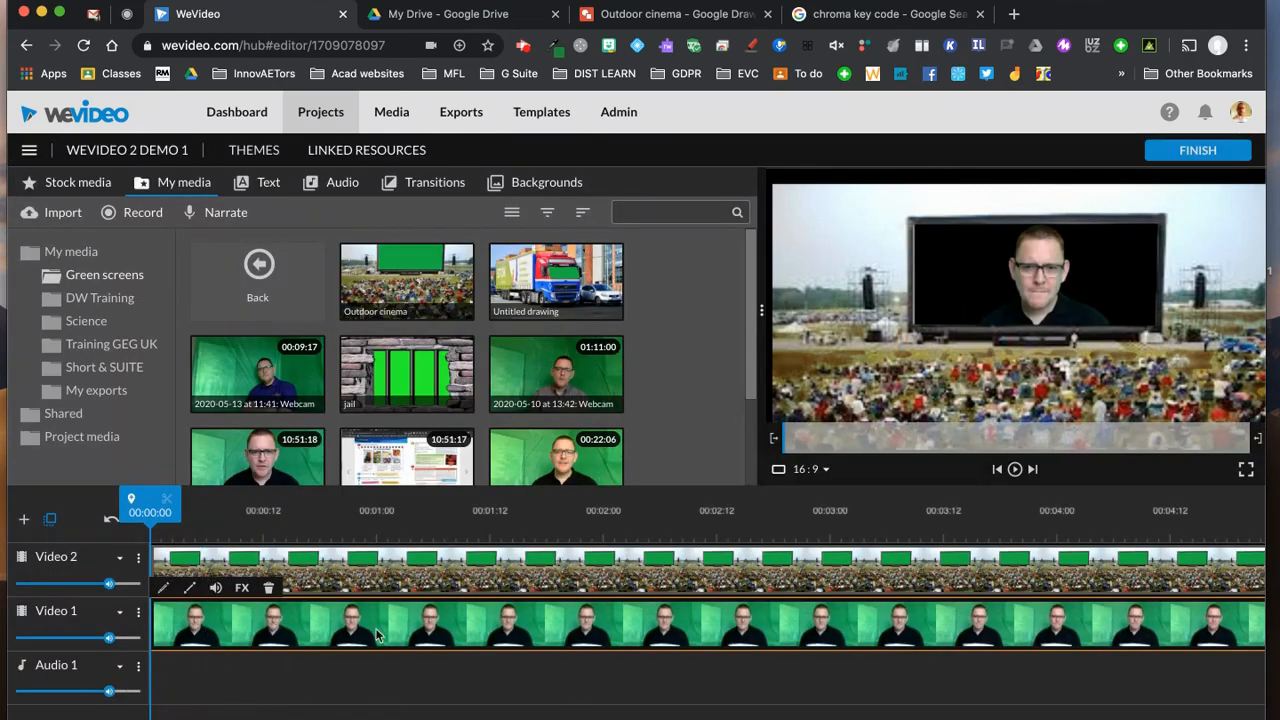
Add a video track and arrange the Outdoor cinema clip on Video 3 and the webcam clip on Video 2, leaving Video 1 empty
{"action": "left_click", "coordinate": [306, 582]}
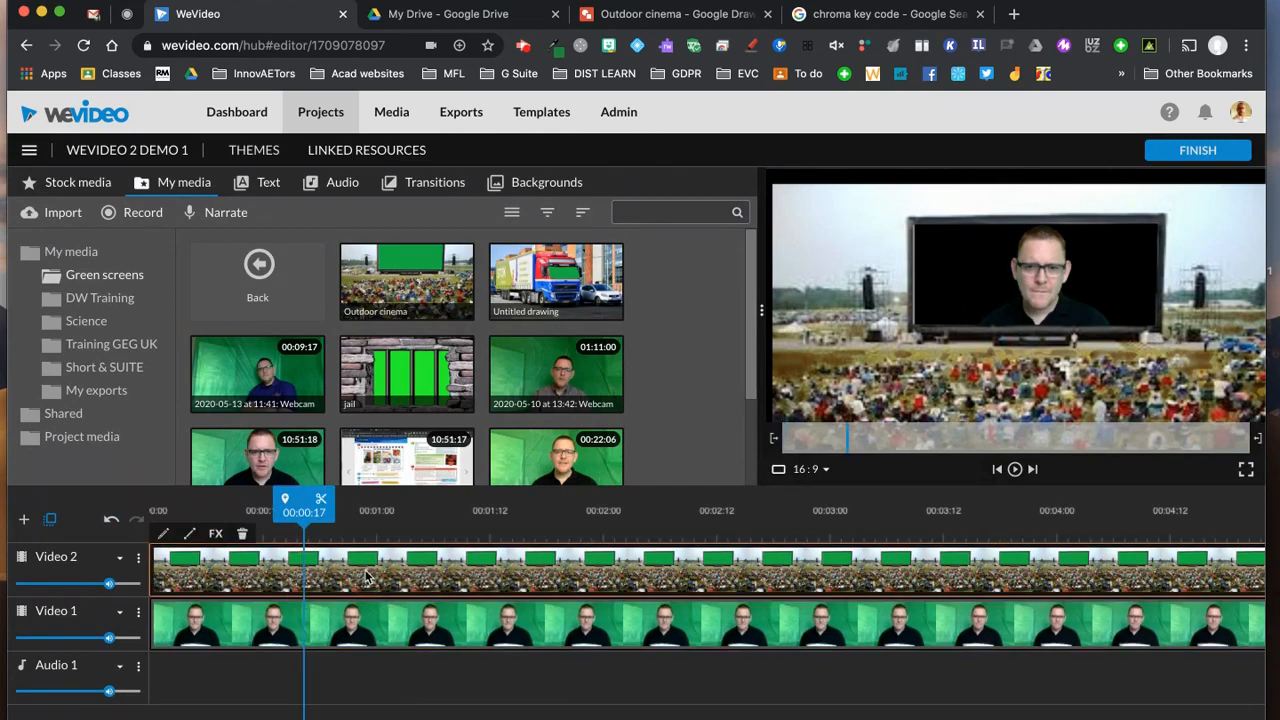
{"action": "left_click", "coordinate": [23, 519]}
{"action": "left_click", "coordinate": [766, 552]}
{"action": "left_click_drag", "start_coordinate": [400, 595], "coordinate": [372, 585]}
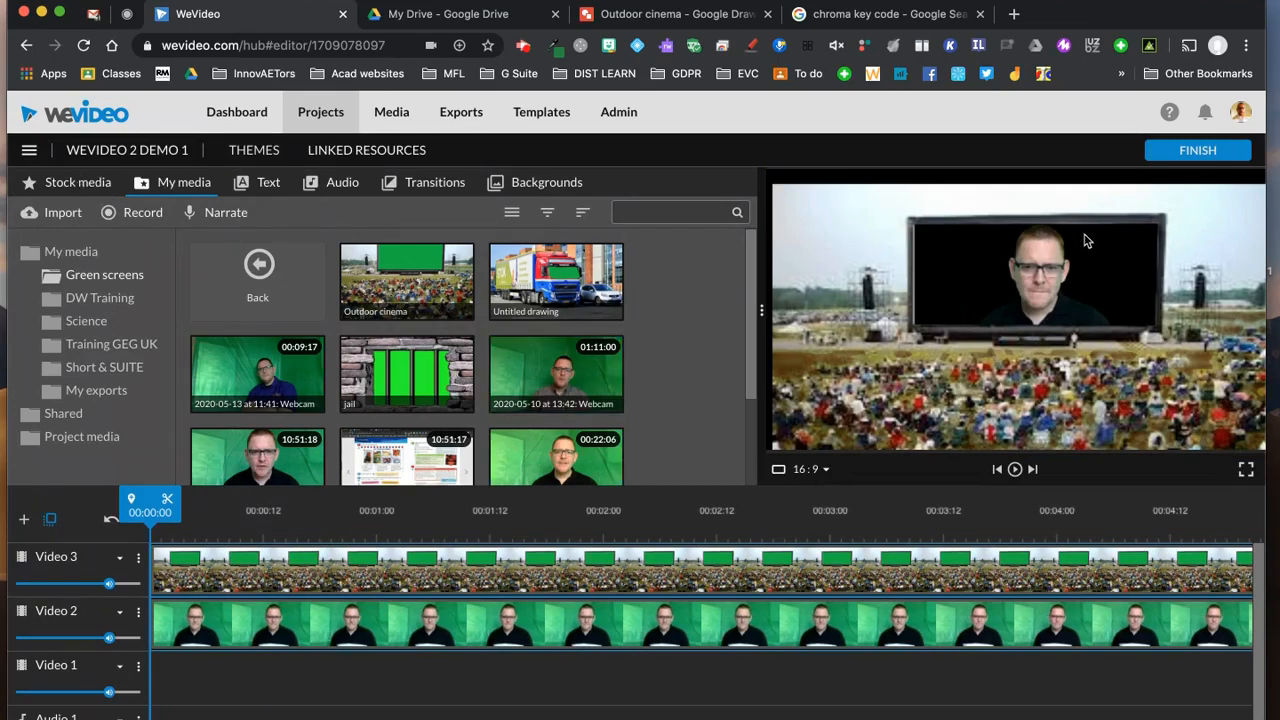
Search the stock media for "tv studio" and place the News TV Studio Set 53 clip at the start of Video 1
{"action": "left_click", "coordinate": [82, 182]}
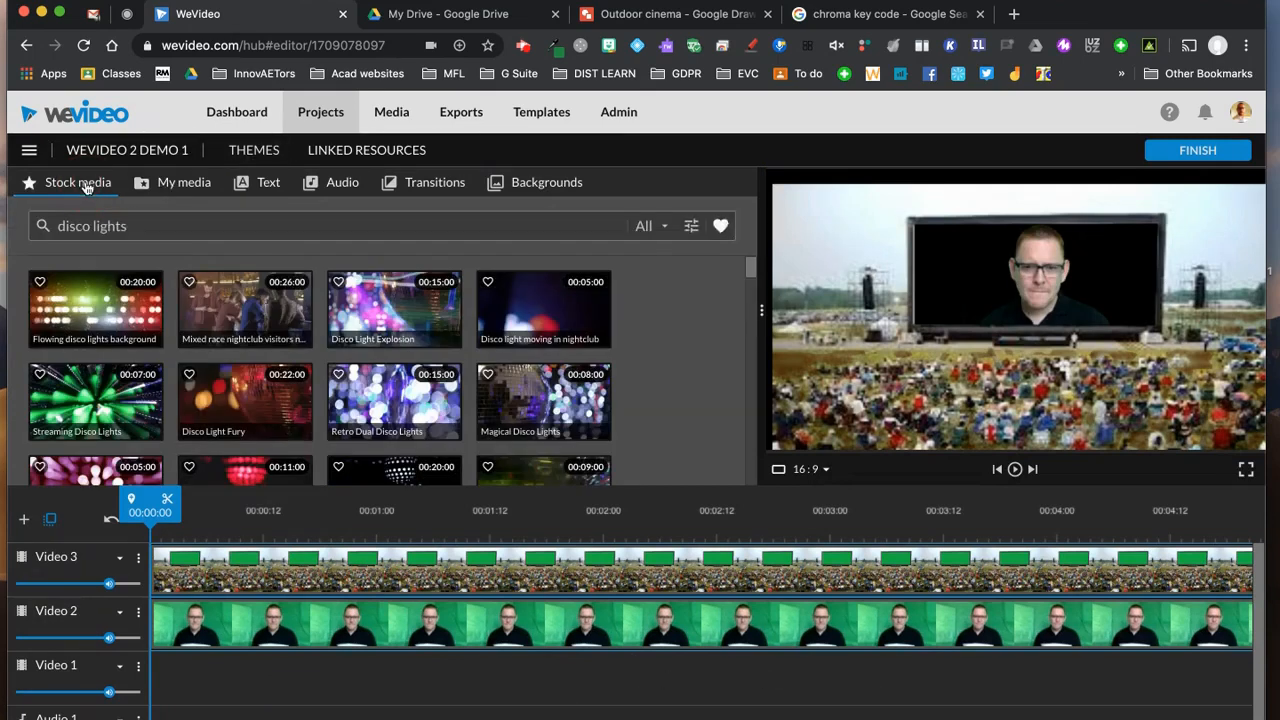
{"action": "triple_click", "coordinate": [132, 225]}
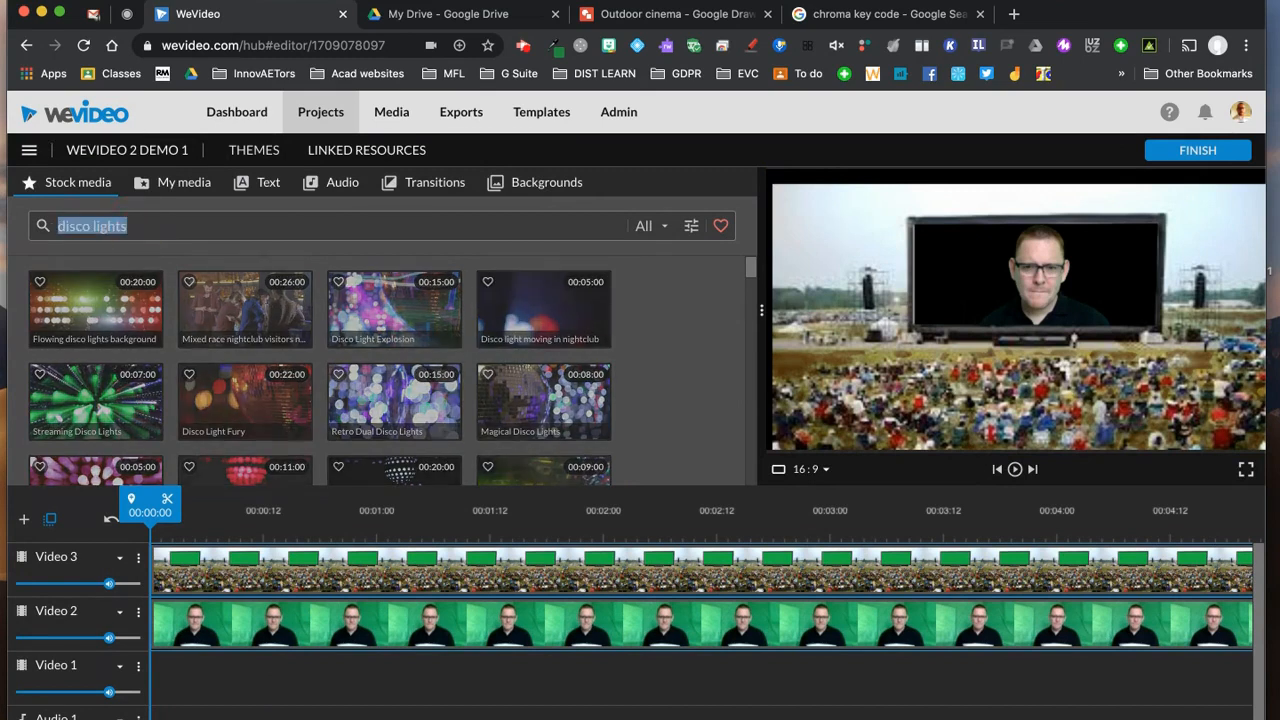
{"action": "type", "text": "tv studio"}
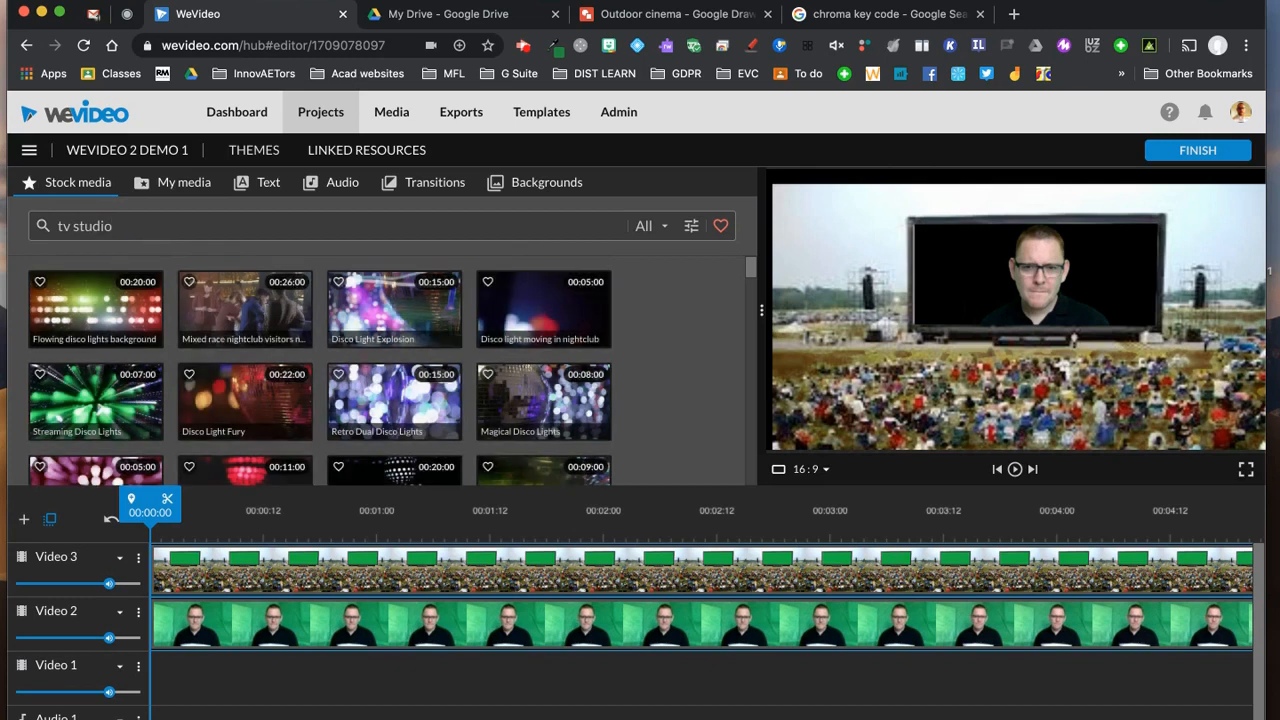
{"action": "key", "text": "Return"}
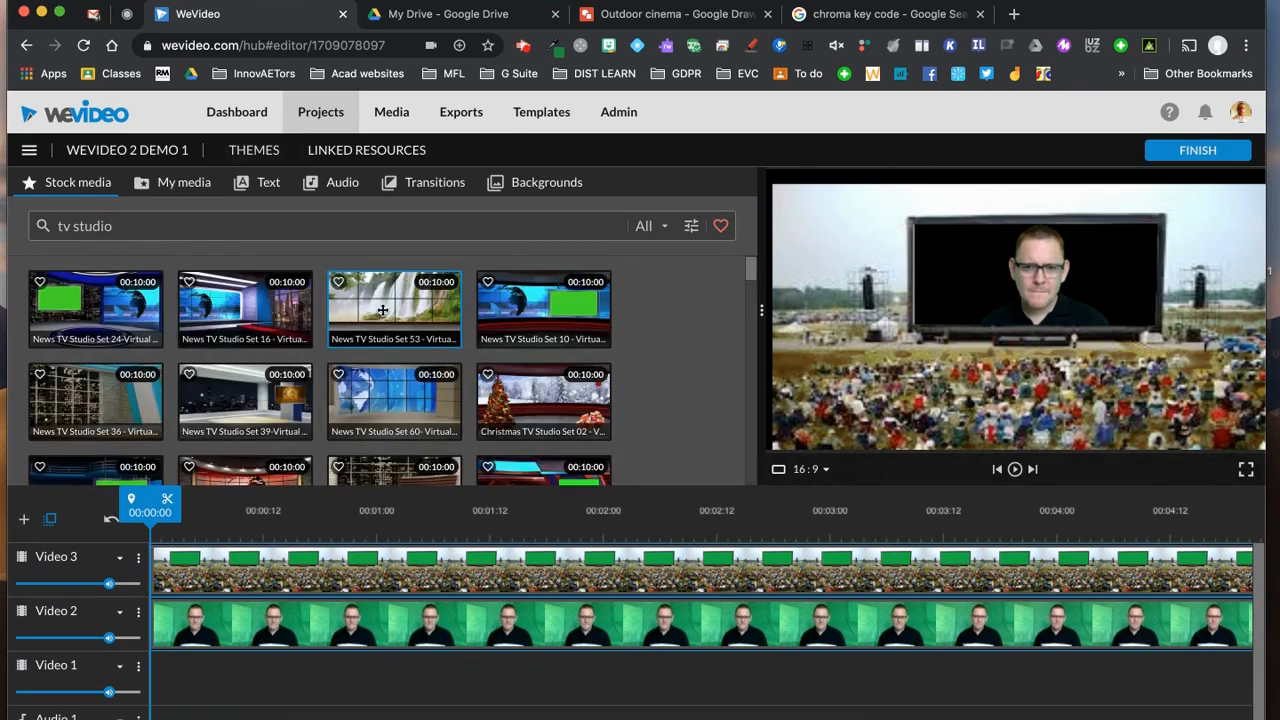
{"action": "left_click_drag", "start_coordinate": [390, 313], "coordinate": [163, 678]}
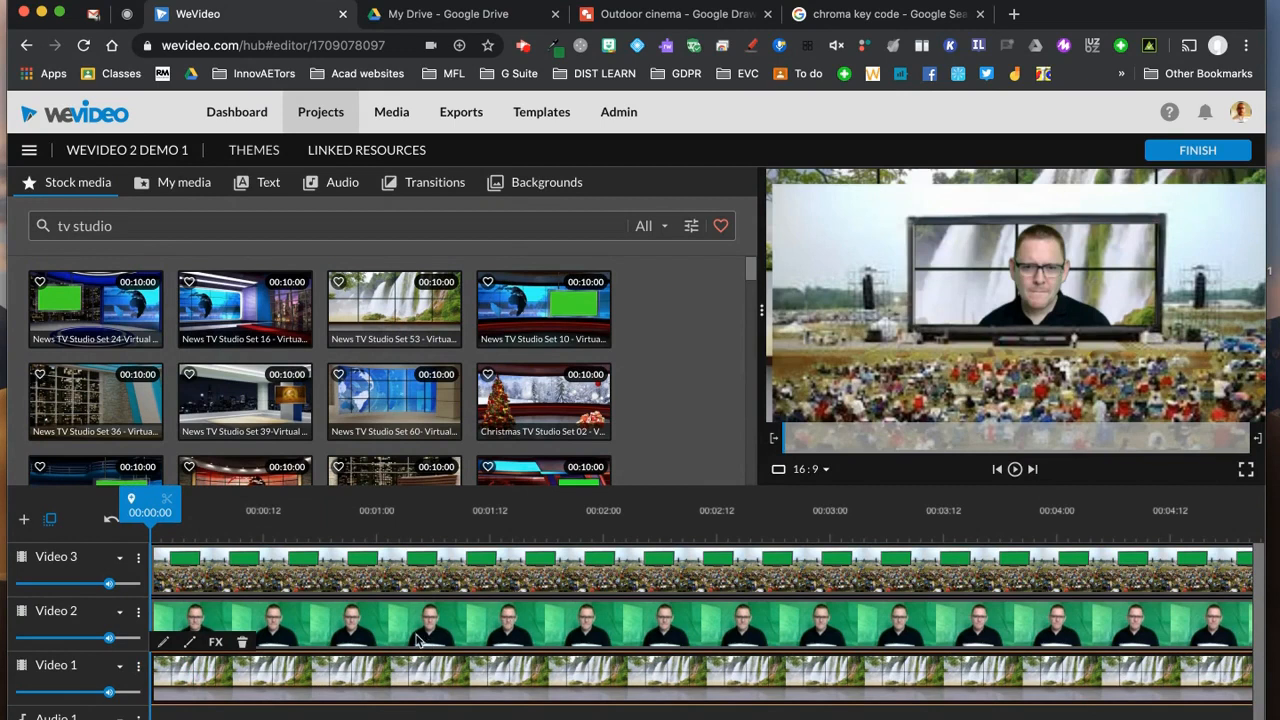
Reposition the Outdoor cinema clip to fill the frame, at about x -10, y -84, and save the clip changes
{"action": "left_click", "coordinate": [386, 565]}
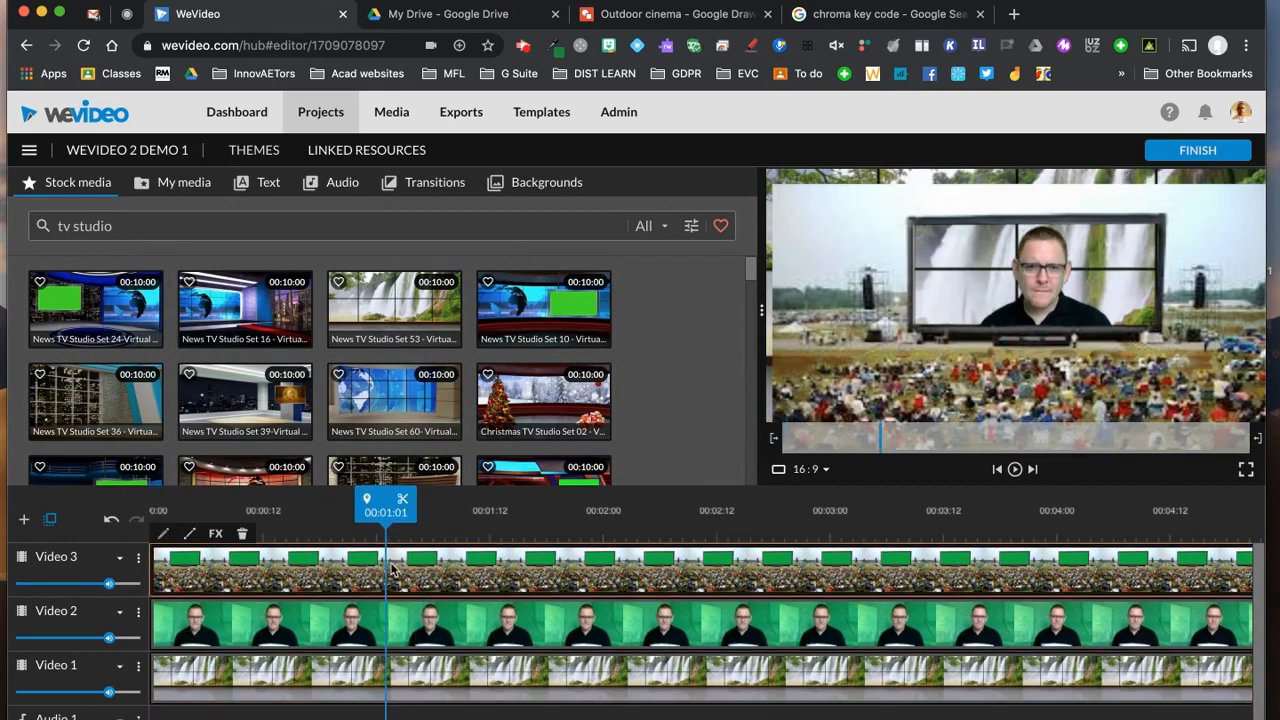
{"action": "double_click", "coordinate": [397, 570]}
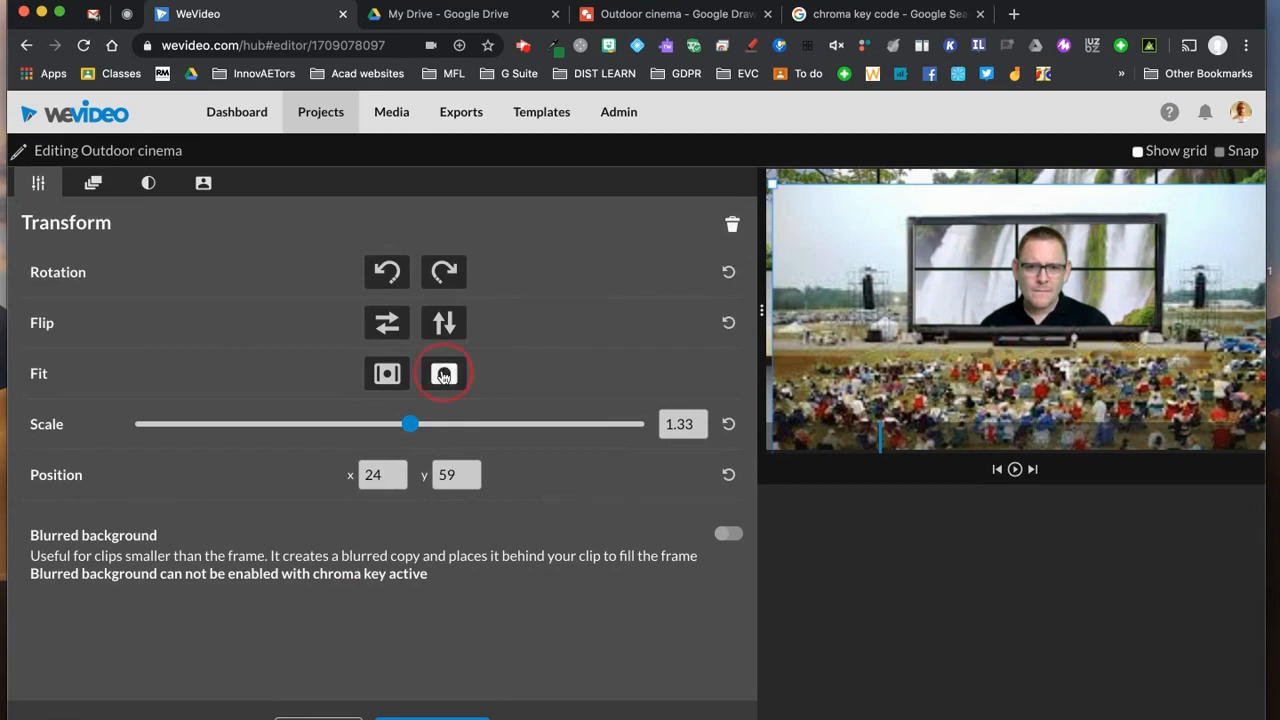
{"action": "left_click", "coordinate": [443, 375]}
{"action": "left_click_drag", "start_coordinate": [966, 320], "coordinate": [965, 346]}
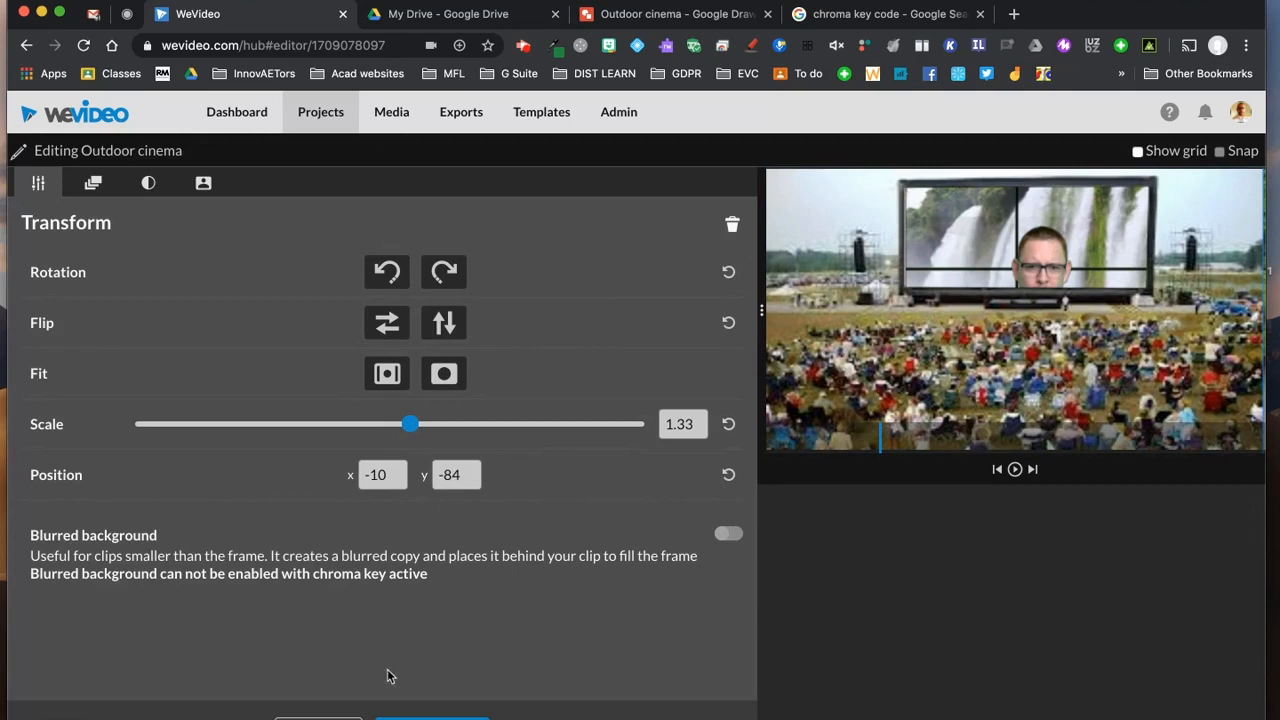
{"action": "left_click", "coordinate": [416, 717]}
Move the webcam clip up to x 471, y 43 within the cinema screen and save the clip changes
{"action": "double_click", "coordinate": [424, 611]}
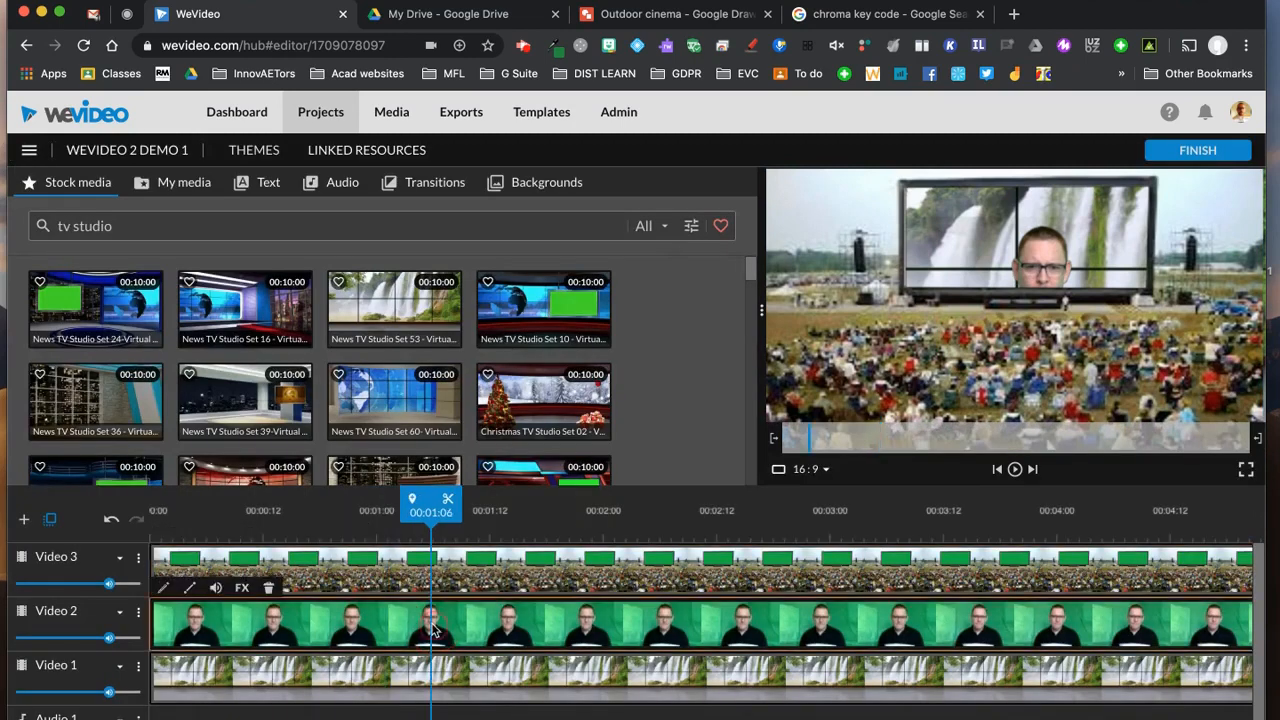
{"action": "left_click_drag", "start_coordinate": [1076, 257], "coordinate": [1049, 248]}
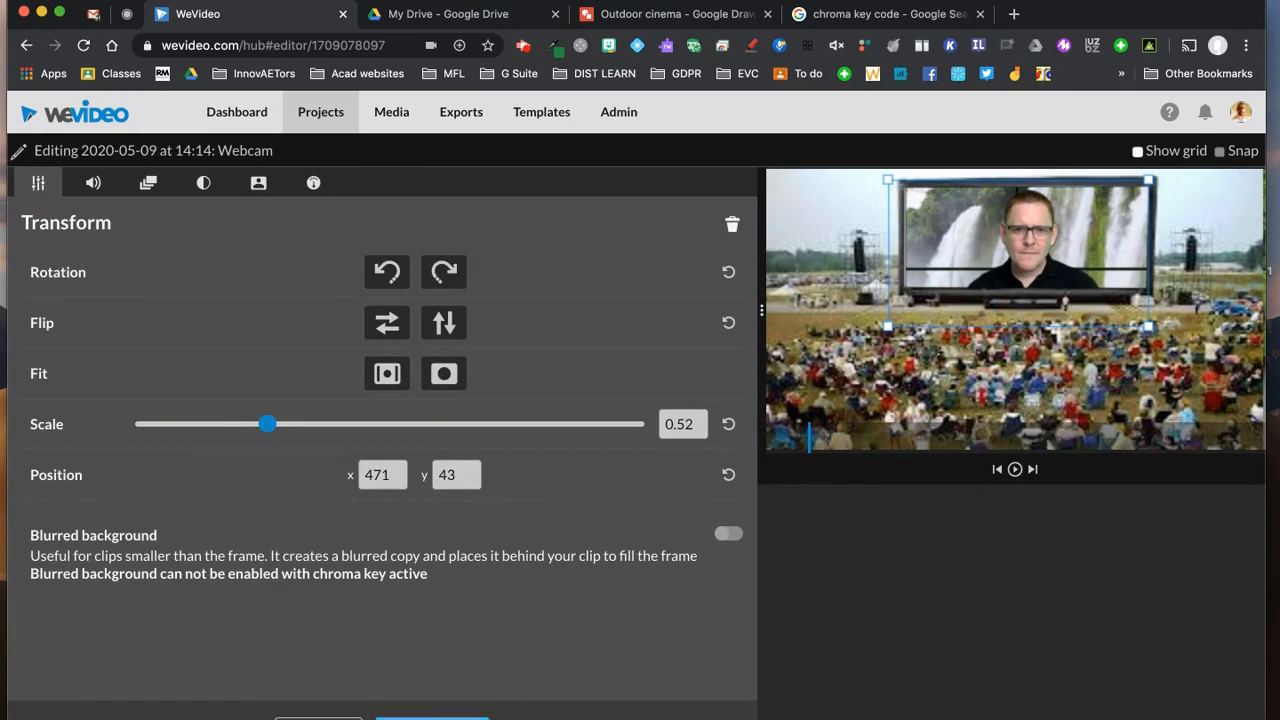
{"action": "left_click", "coordinate": [432, 717]}
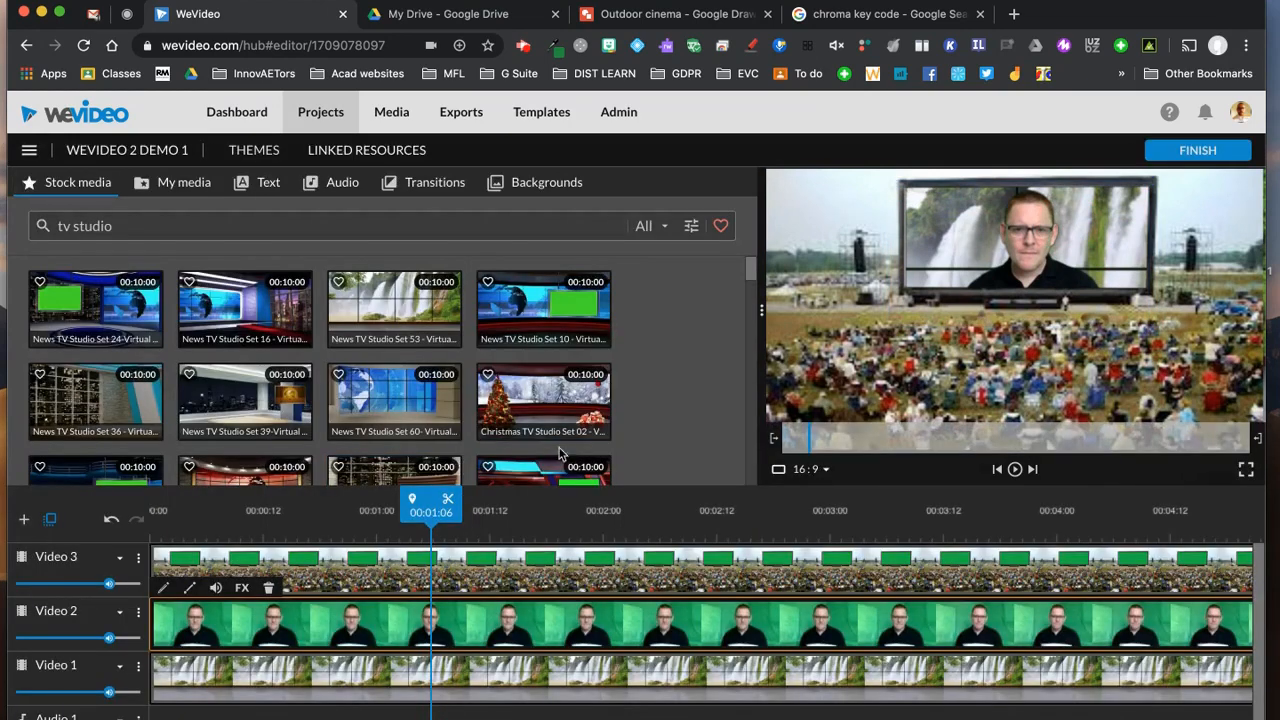
Play back the layered outdoor cinema composition in the preview and pause it at about 00:04:07
{"action": "left_click", "coordinate": [1015, 469]}
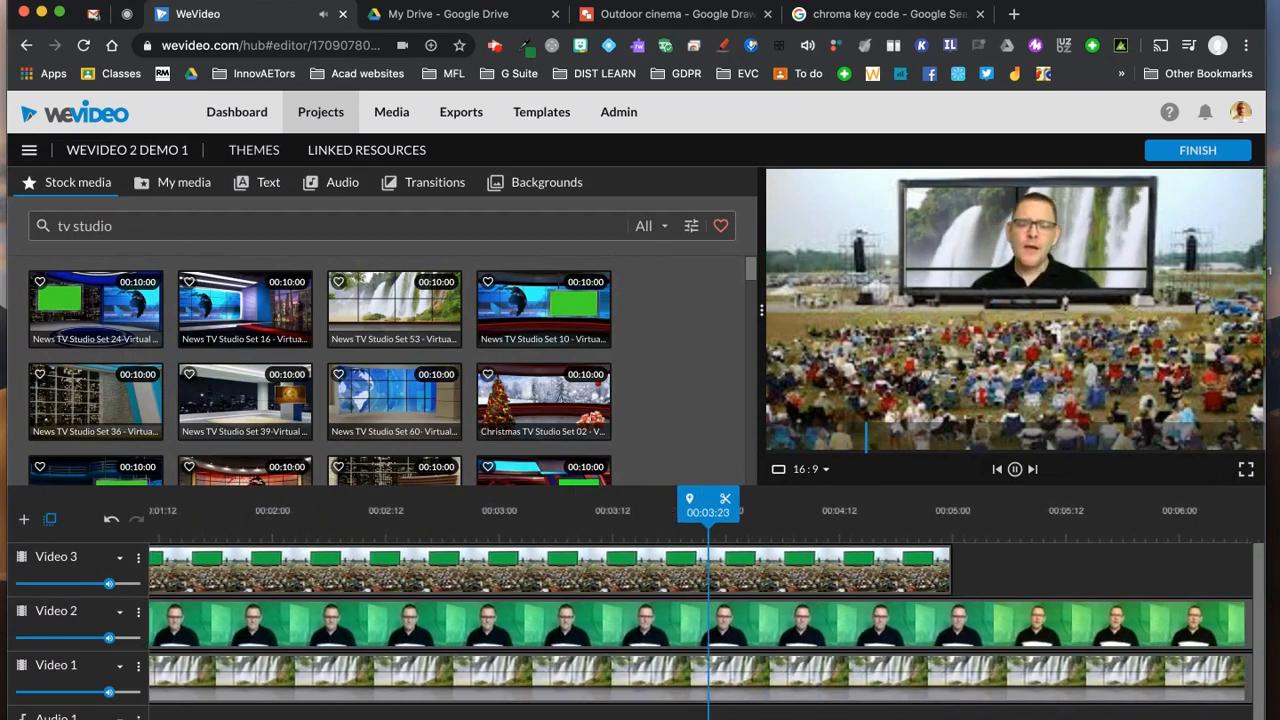
{"action": "left_click", "coordinate": [1015, 469]}
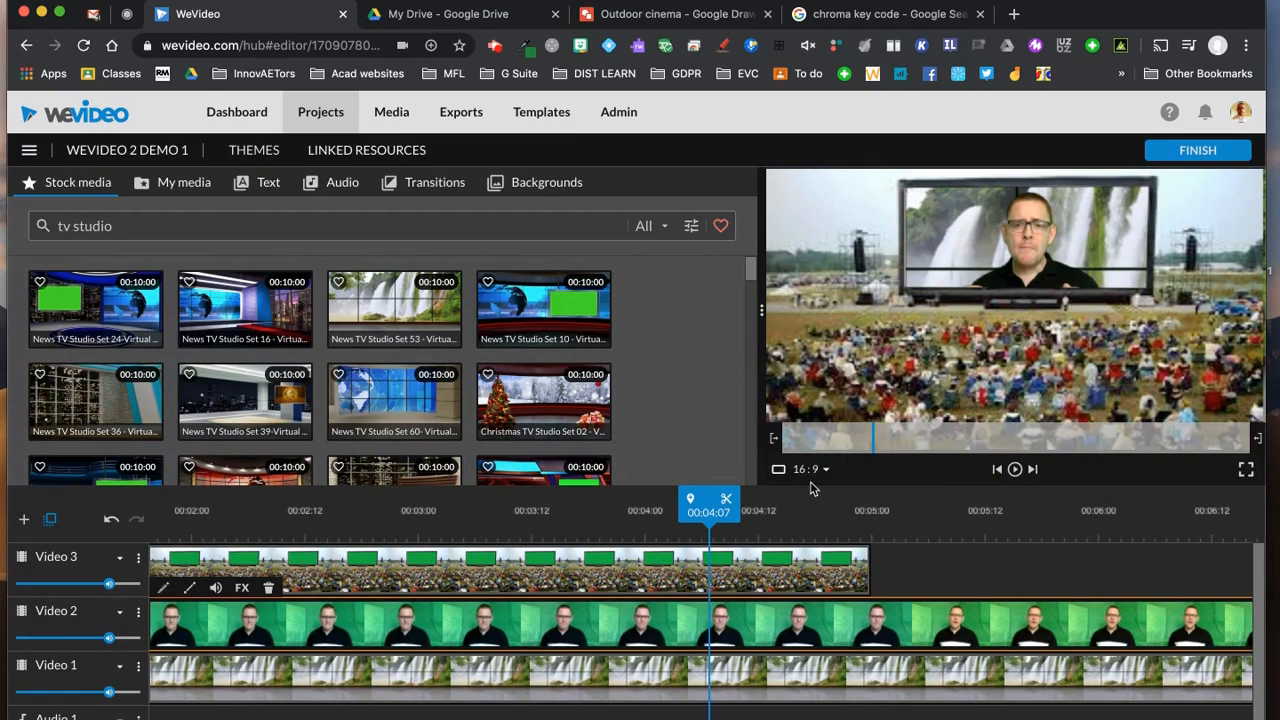
{"action": "left_click", "coordinate": [112, 700]}
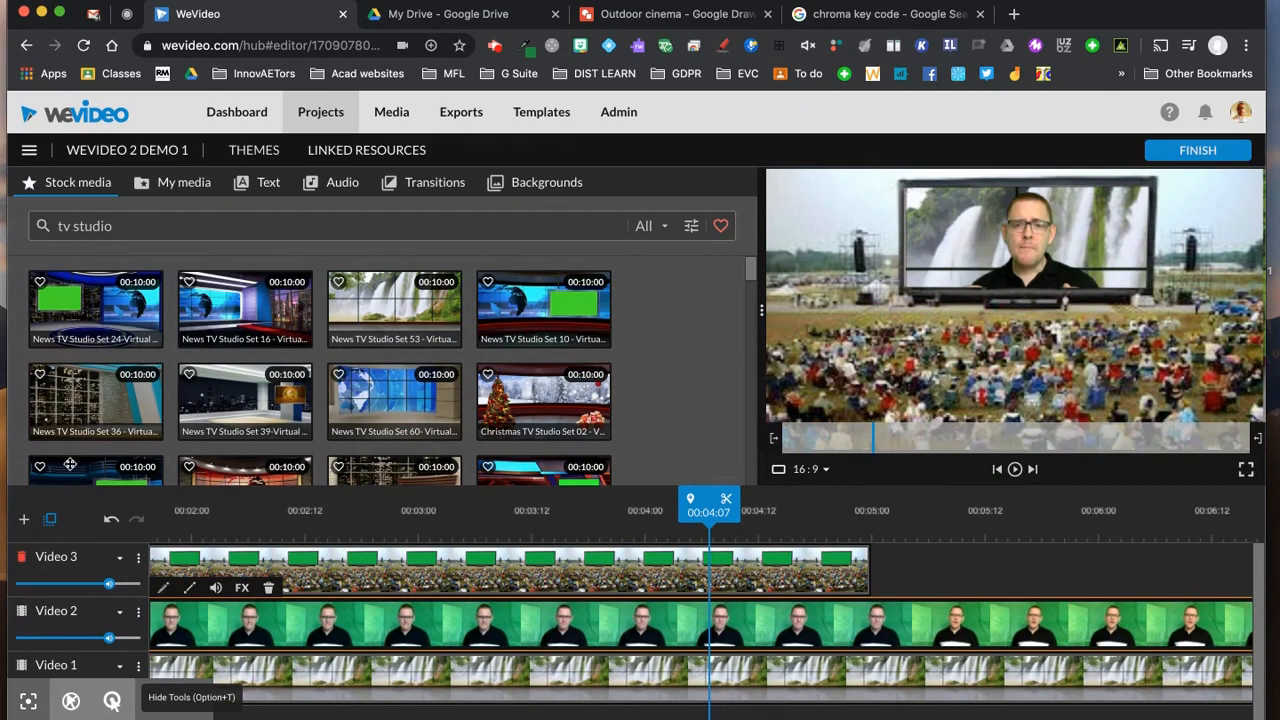
Save and exit the current video edit, and start a new GIF edit stored in the GIFS project
{"action": "left_click", "coordinate": [246, 114]}
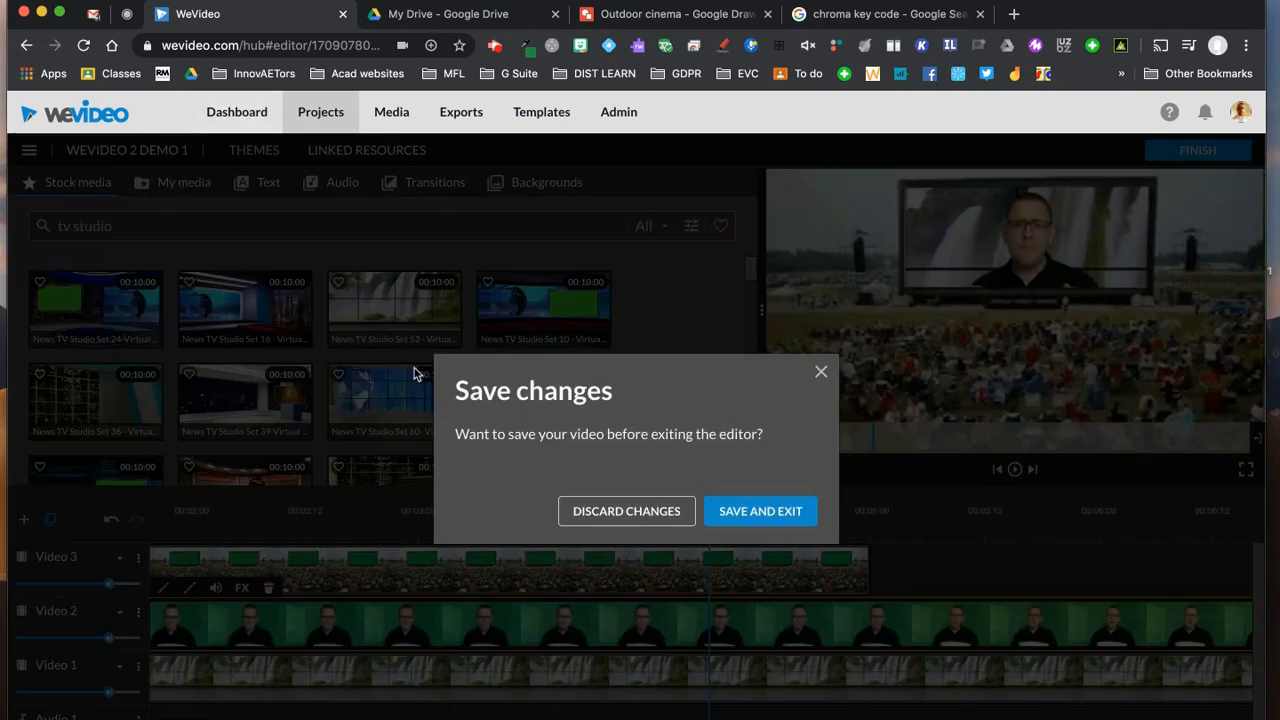
{"action": "left_click", "coordinate": [786, 518]}
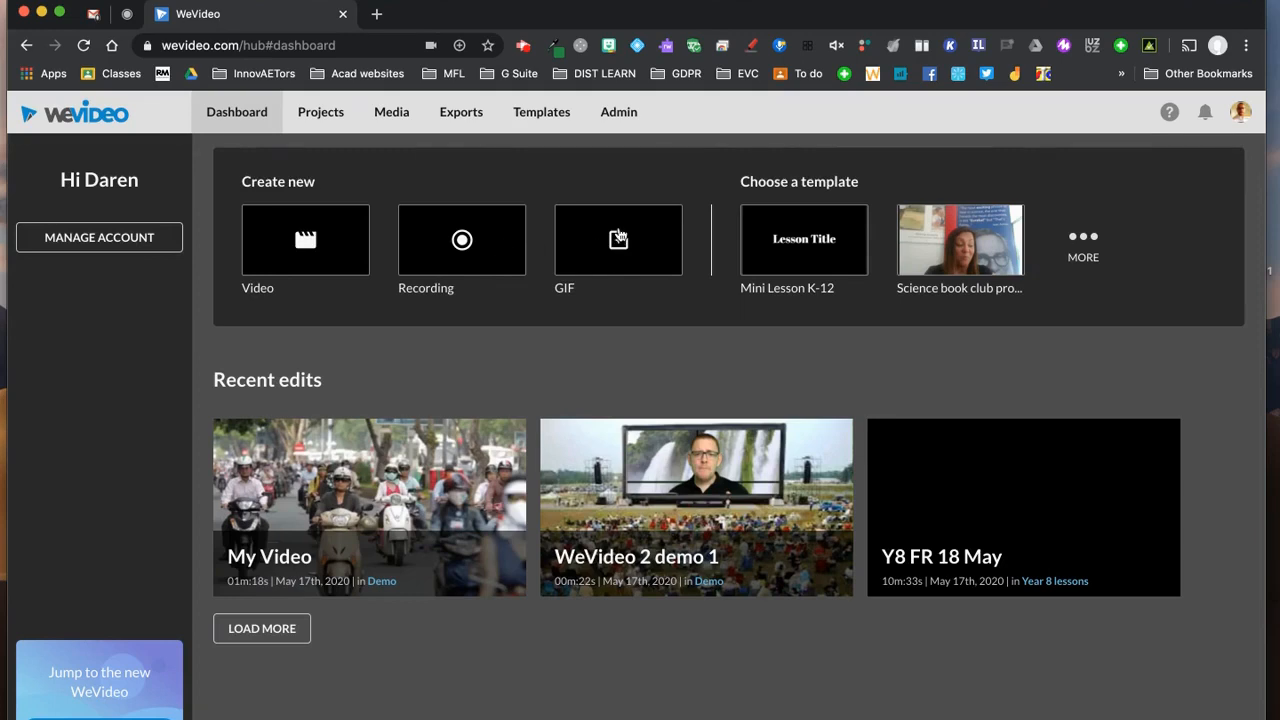
{"action": "left_click", "coordinate": [303, 219]}
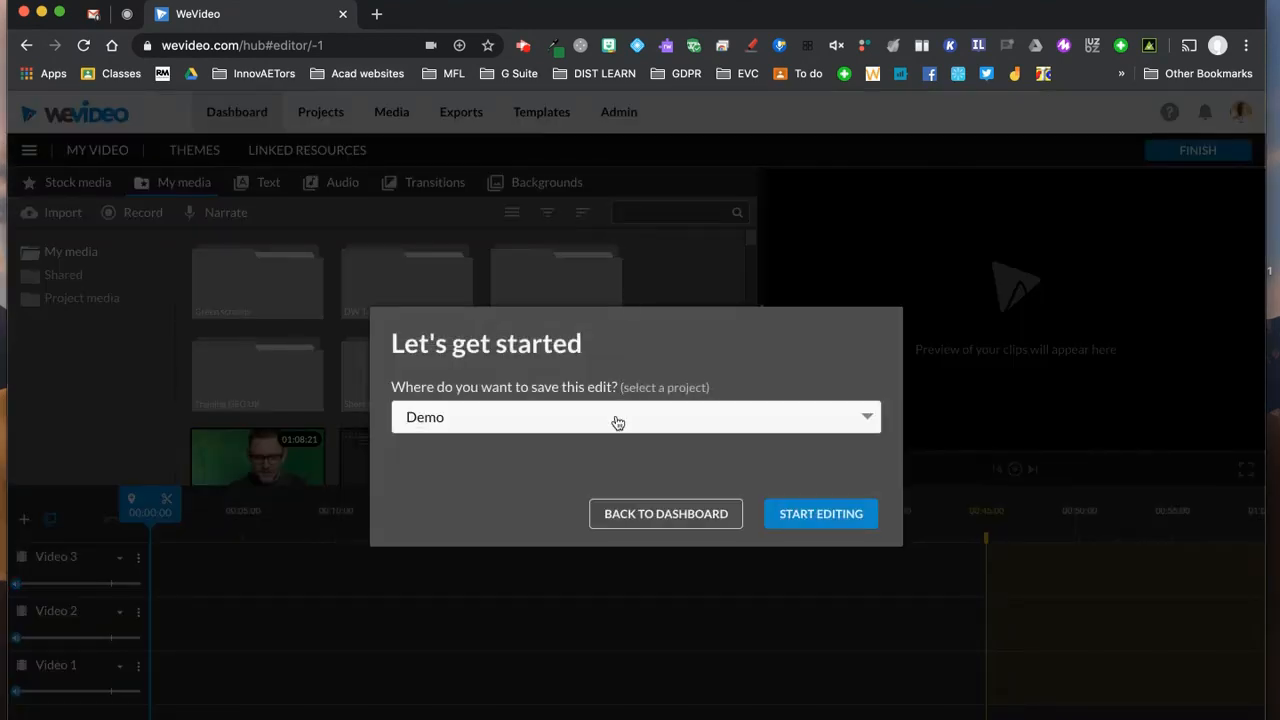
{"action": "left_click", "coordinate": [615, 420]}
{"action": "scroll", "coordinate": [527, 348], "scroll_direction": "up", "scroll_amount": 1}
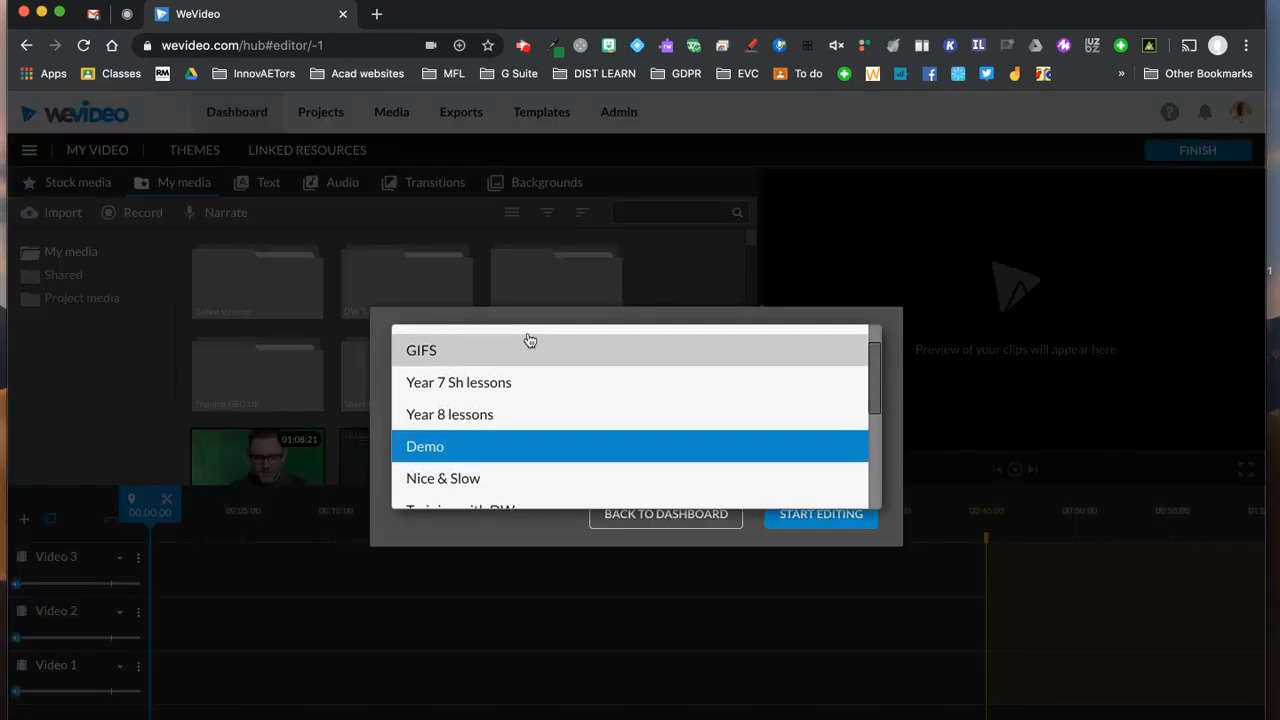
{"action": "left_click", "coordinate": [522, 346]}
{"action": "left_click", "coordinate": [805, 521]}
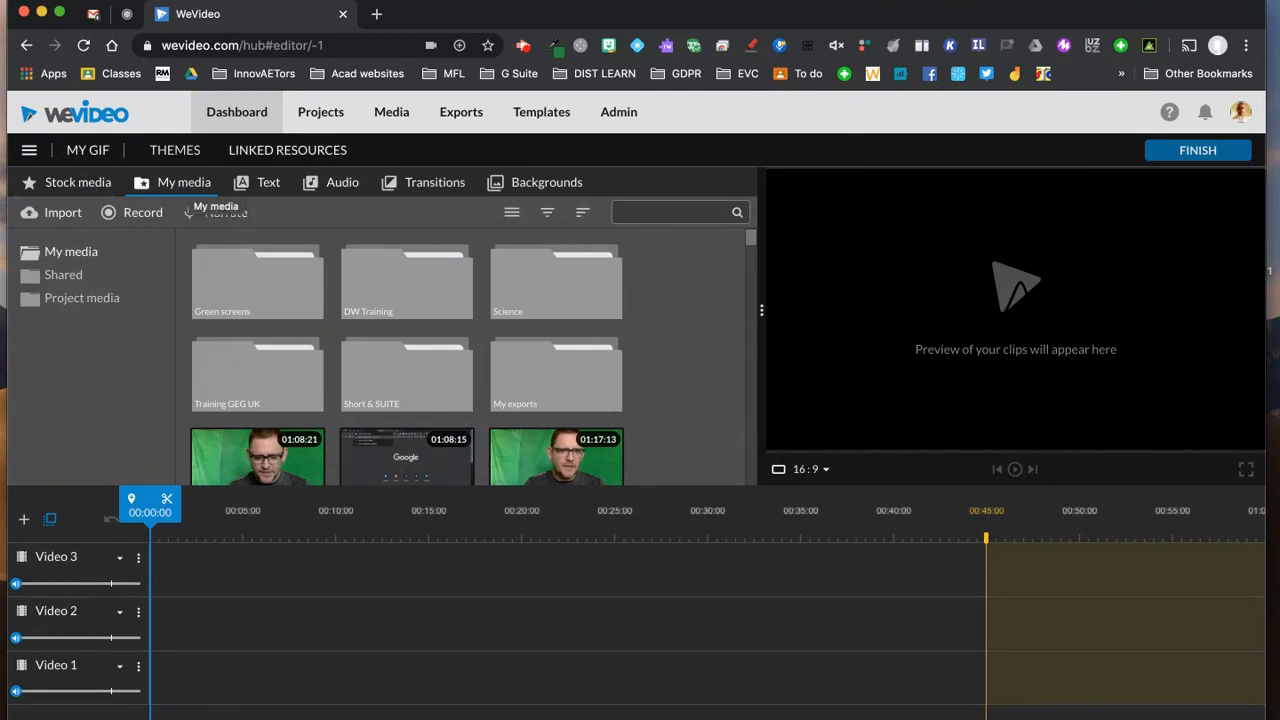
Record a webcam clip about 7 seconds long with the FaceTime HD Camera and save it to the edit
{"action": "left_click", "coordinate": [141, 213]}
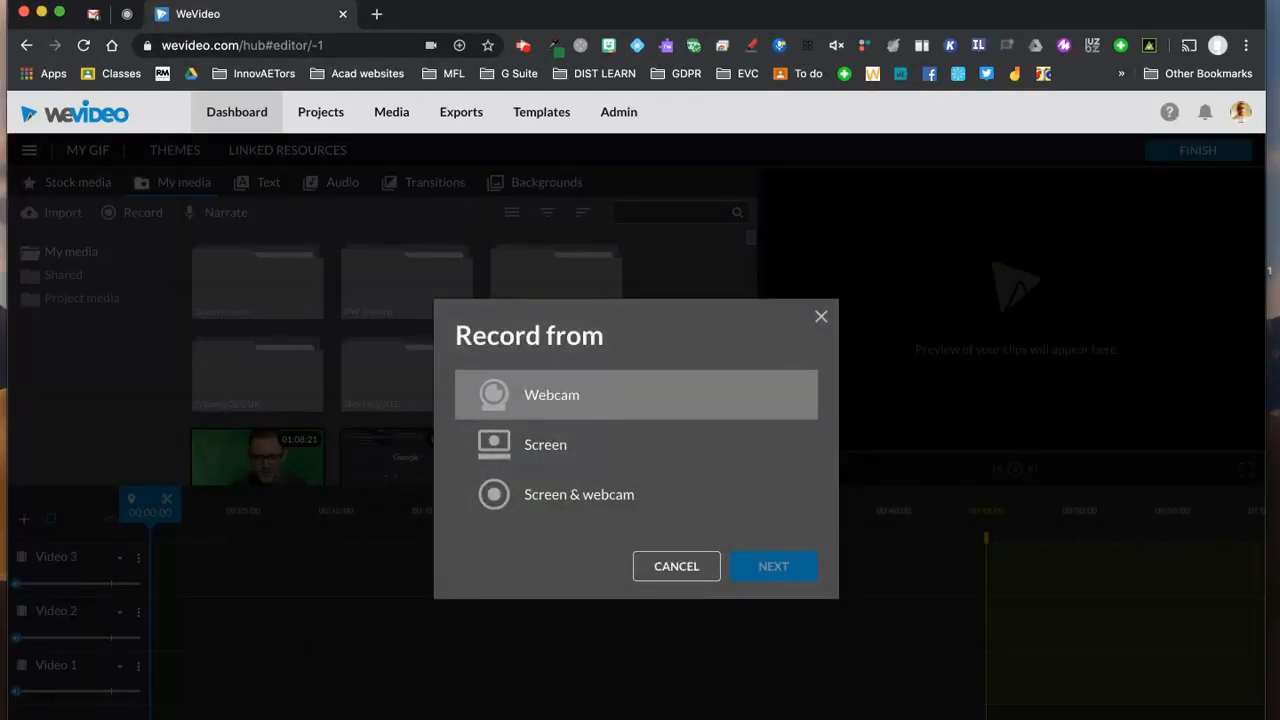
{"action": "left_click", "coordinate": [557, 401]}
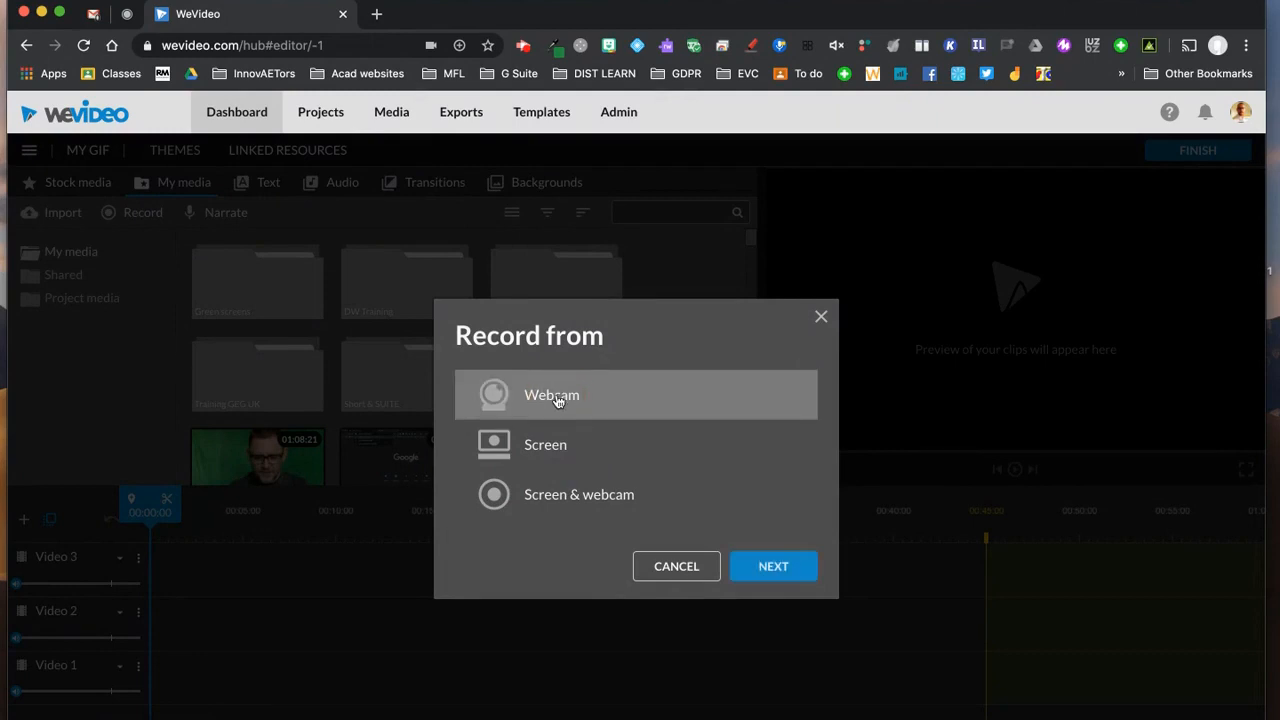
{"action": "left_click", "coordinate": [770, 566]}
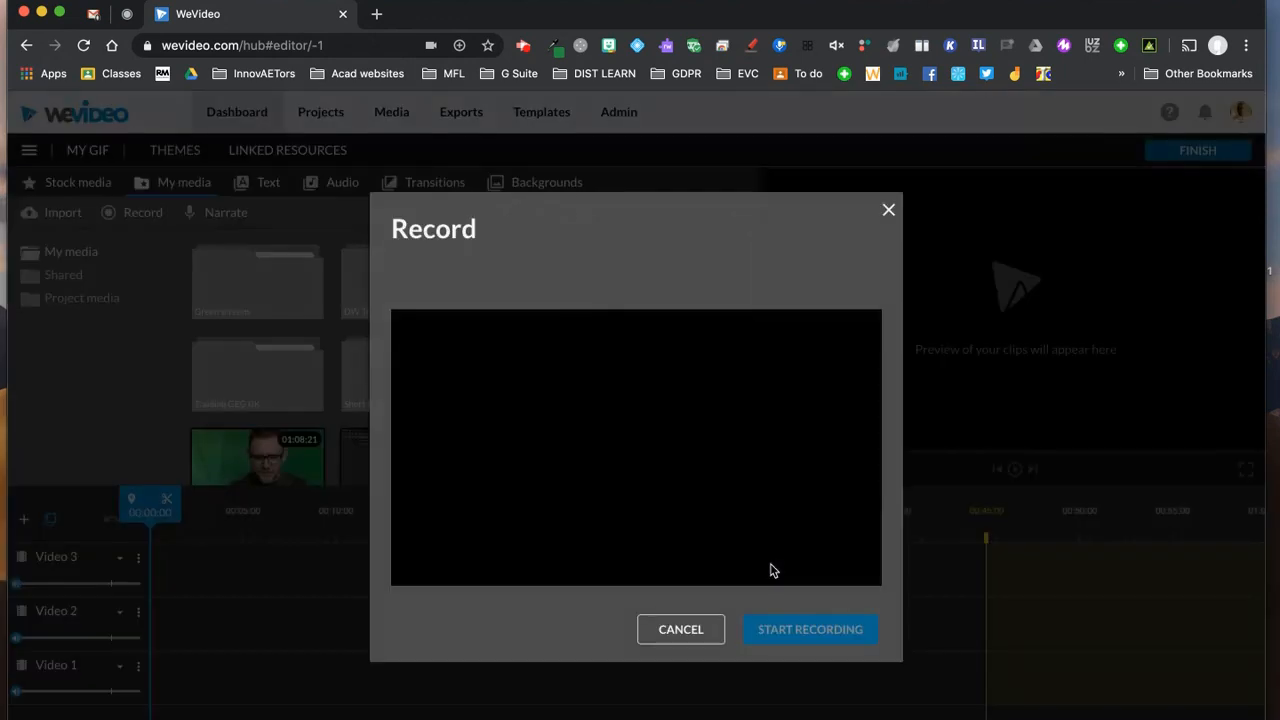
{"action": "left_click", "coordinate": [609, 284]}
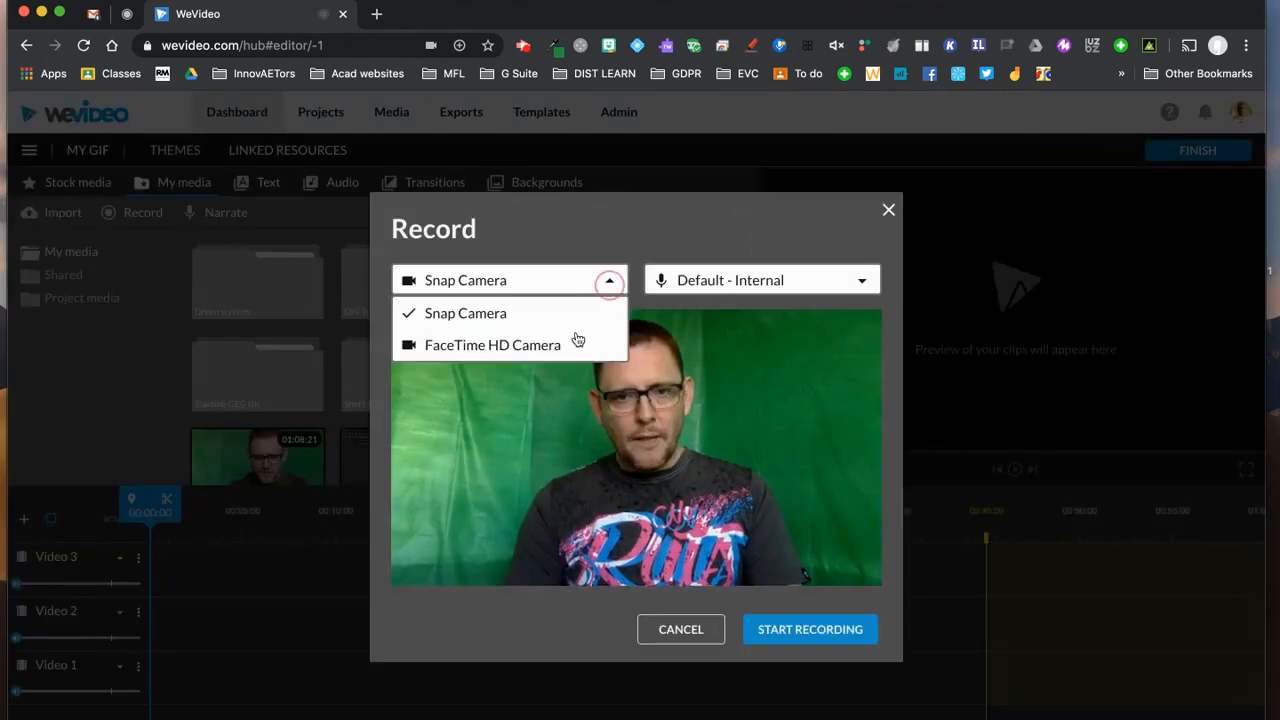
{"action": "left_click", "coordinate": [575, 346]}
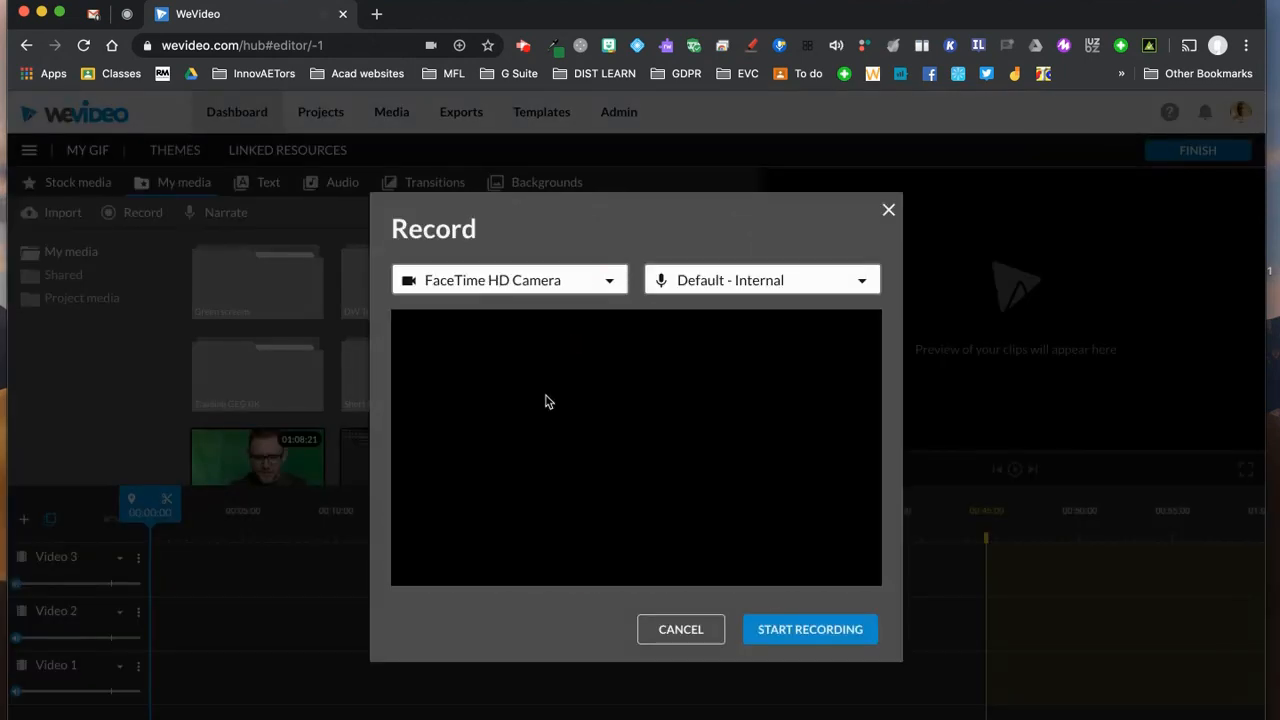
{"action": "left_click", "coordinate": [812, 630]}
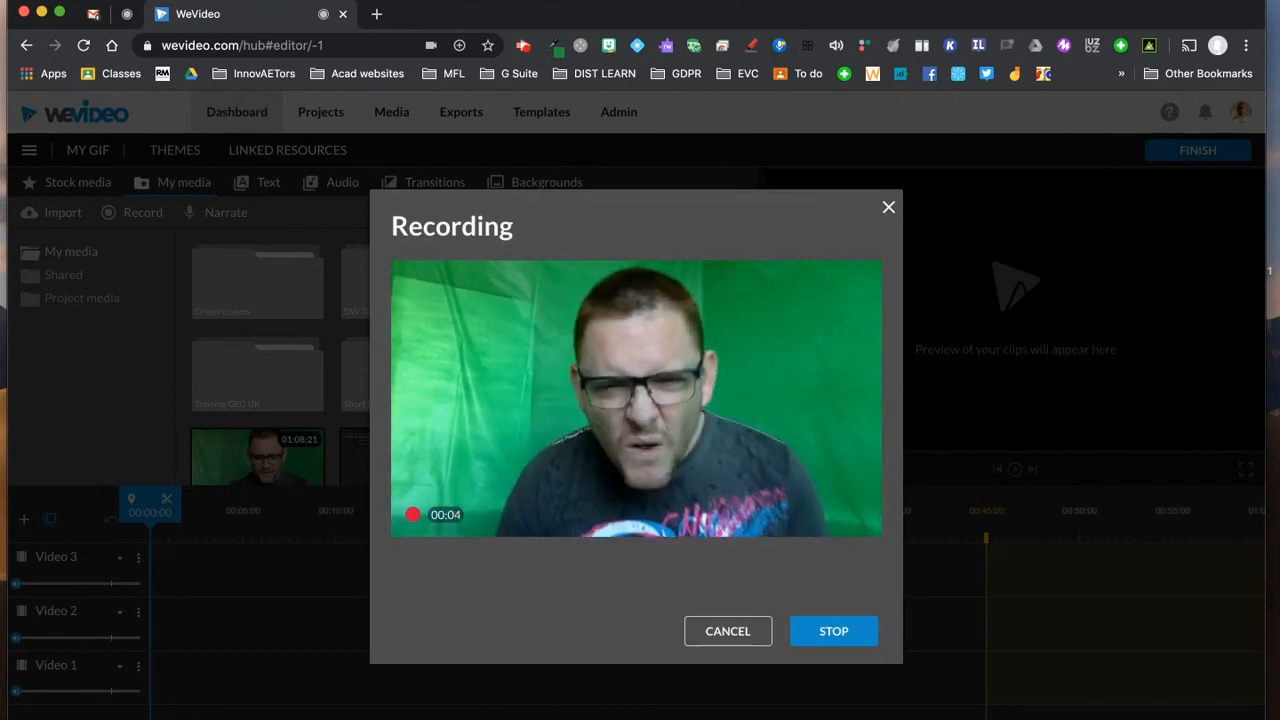
{"action": "left_click", "coordinate": [832, 631]}
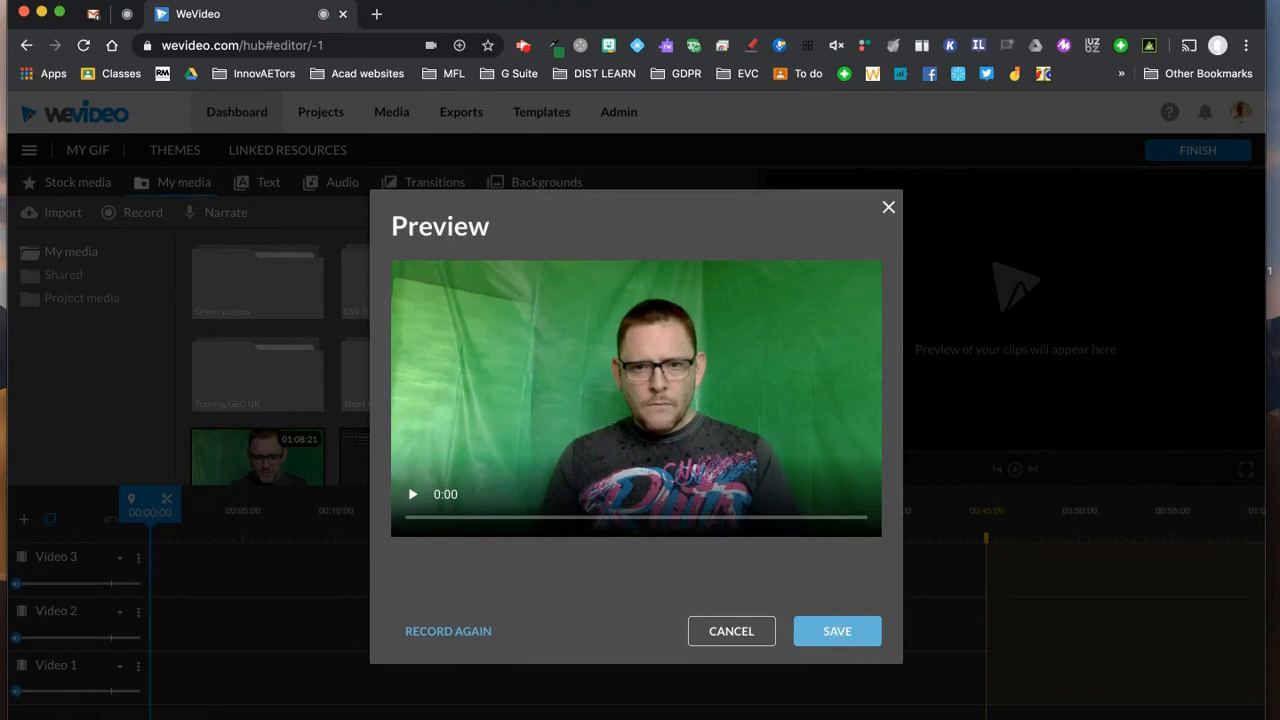
{"action": "left_click", "coordinate": [825, 631]}
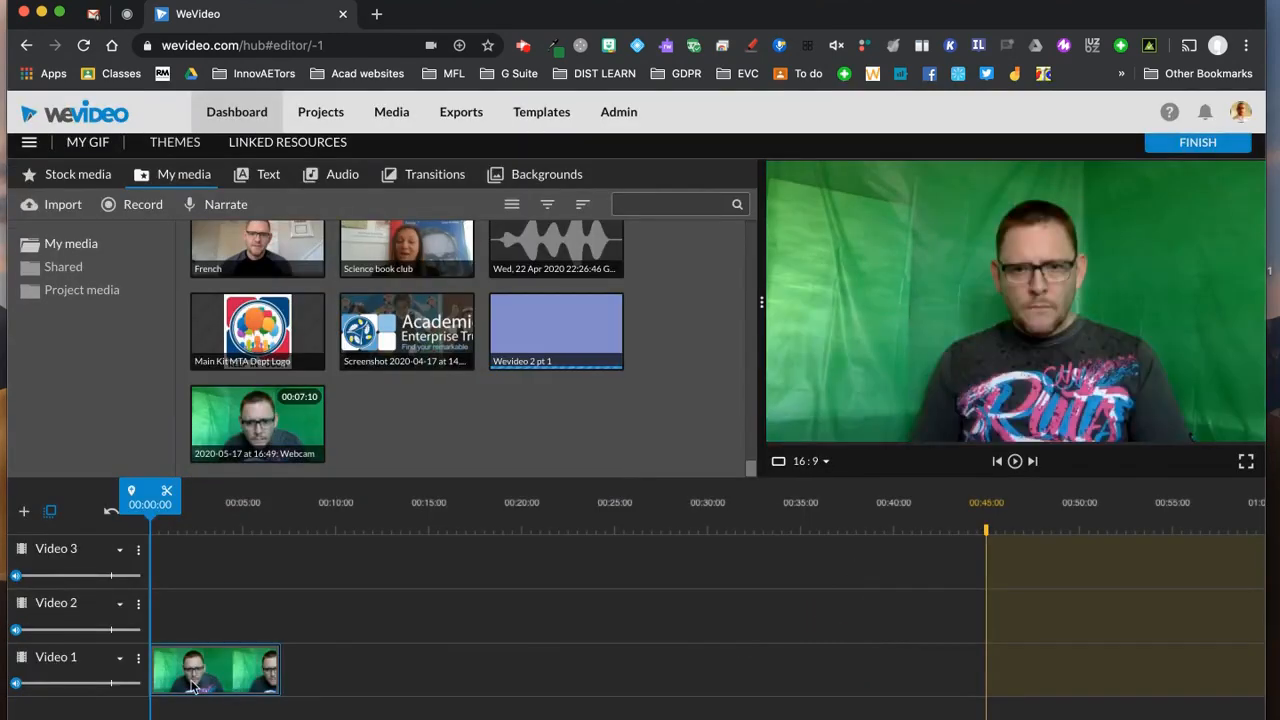
Move the webcam clip to Video 2, key out its green background with color 2c9a4a, and save the clip changes
{"action": "left_click_drag", "start_coordinate": [210, 677], "coordinate": [198, 625]}
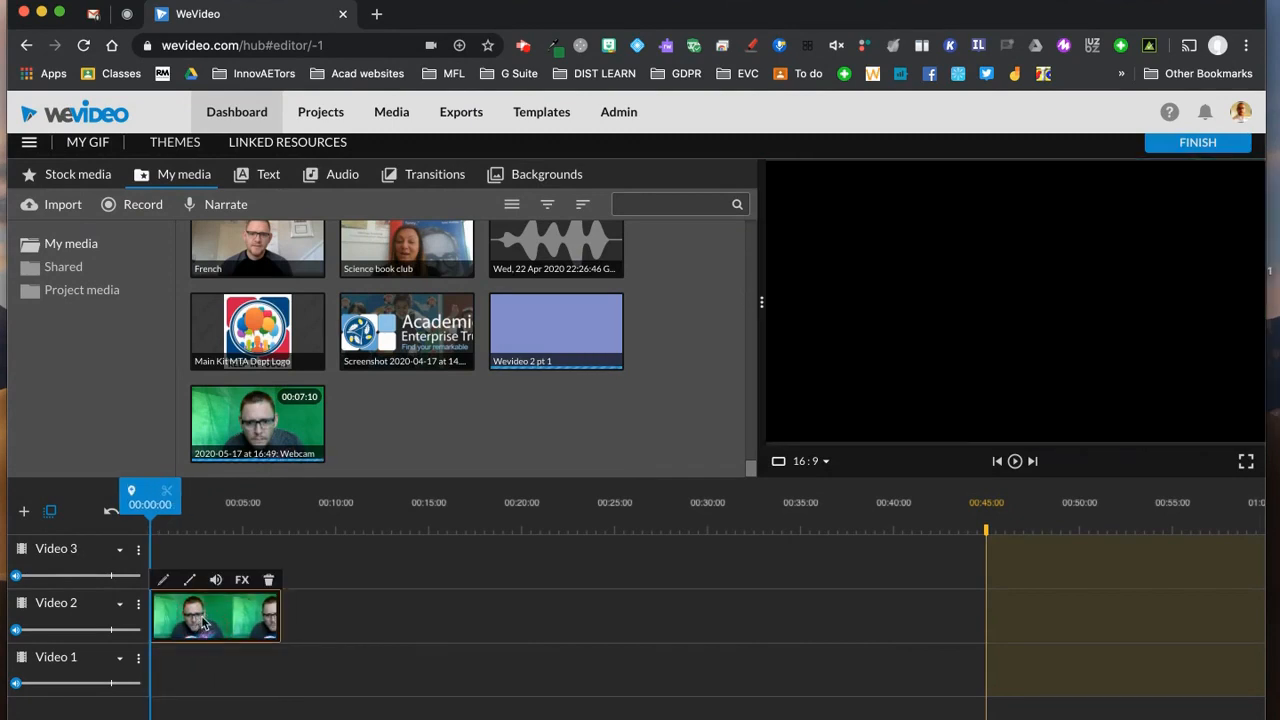
{"action": "double_click", "coordinate": [224, 618]}
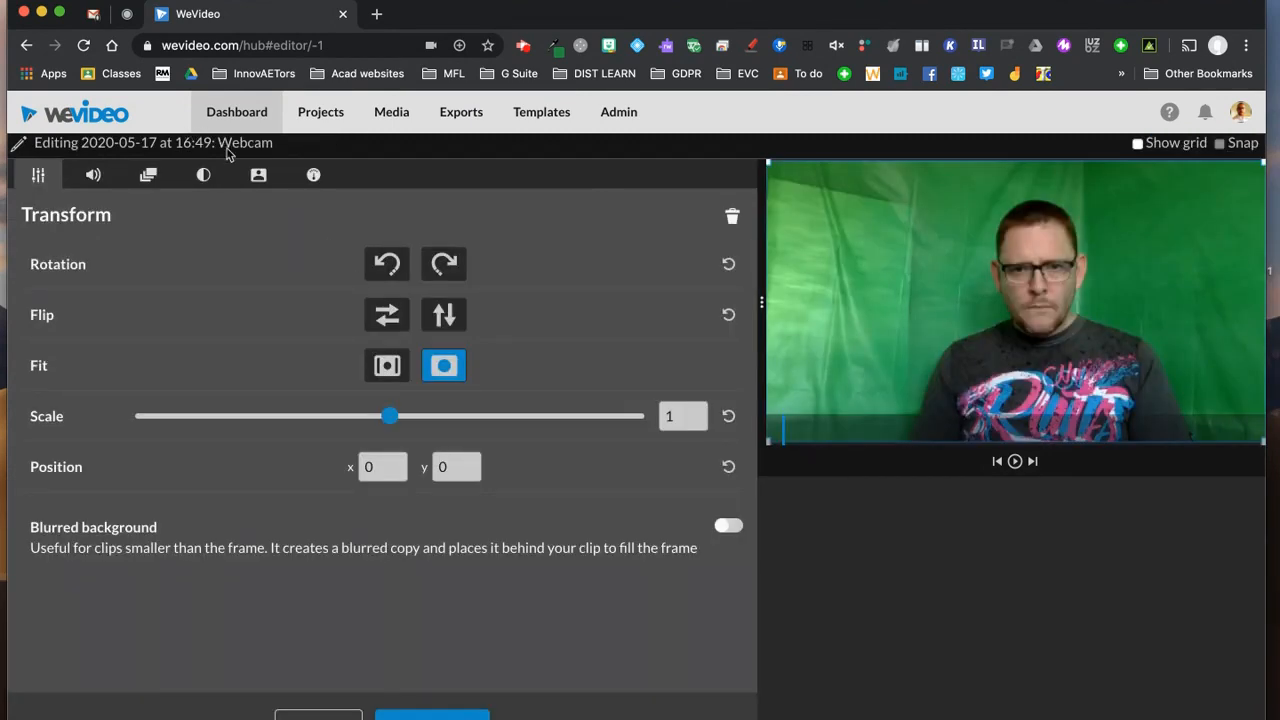
{"action": "left_click", "coordinate": [258, 180]}
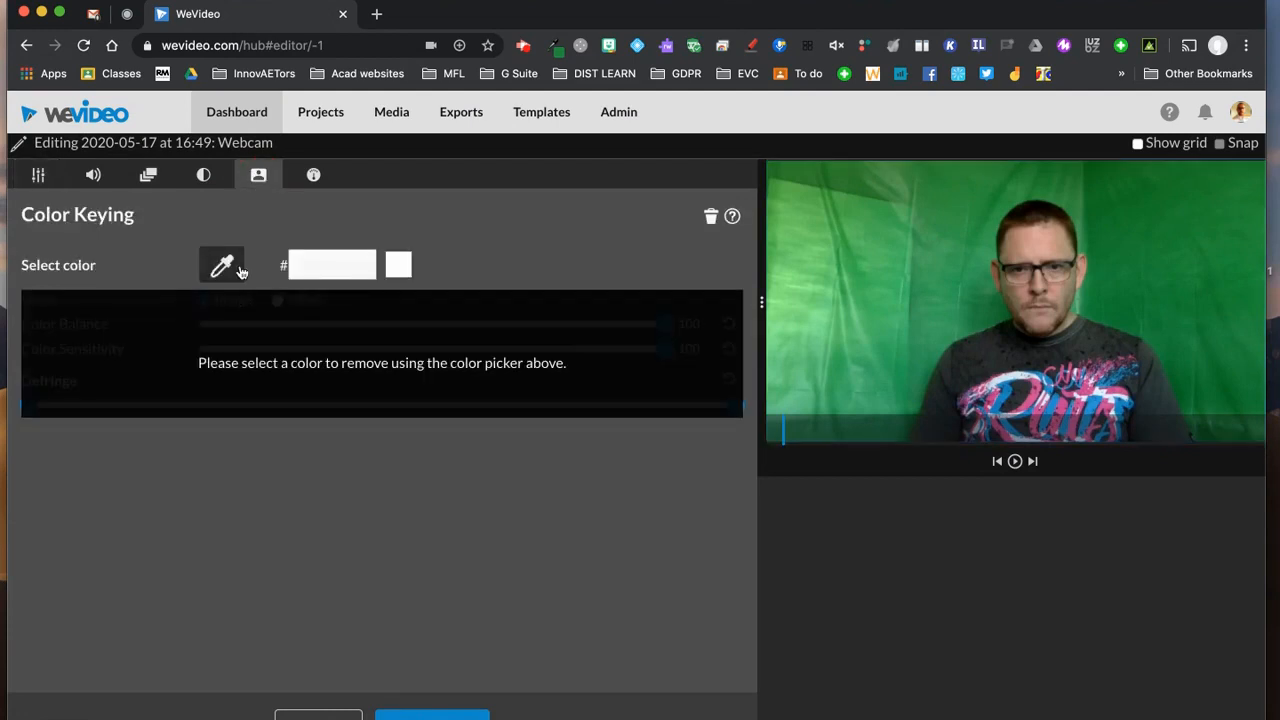
{"action": "left_click", "coordinate": [955, 232]}
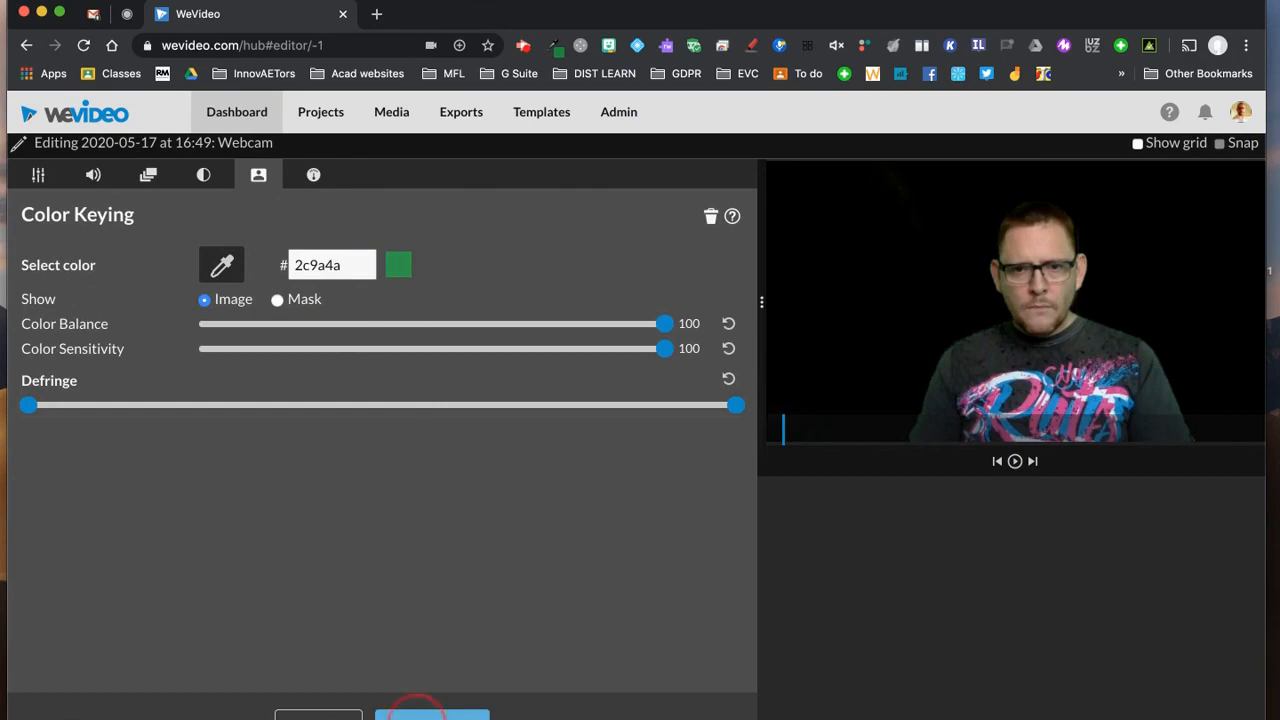
{"action": "left_click", "coordinate": [425, 712]}
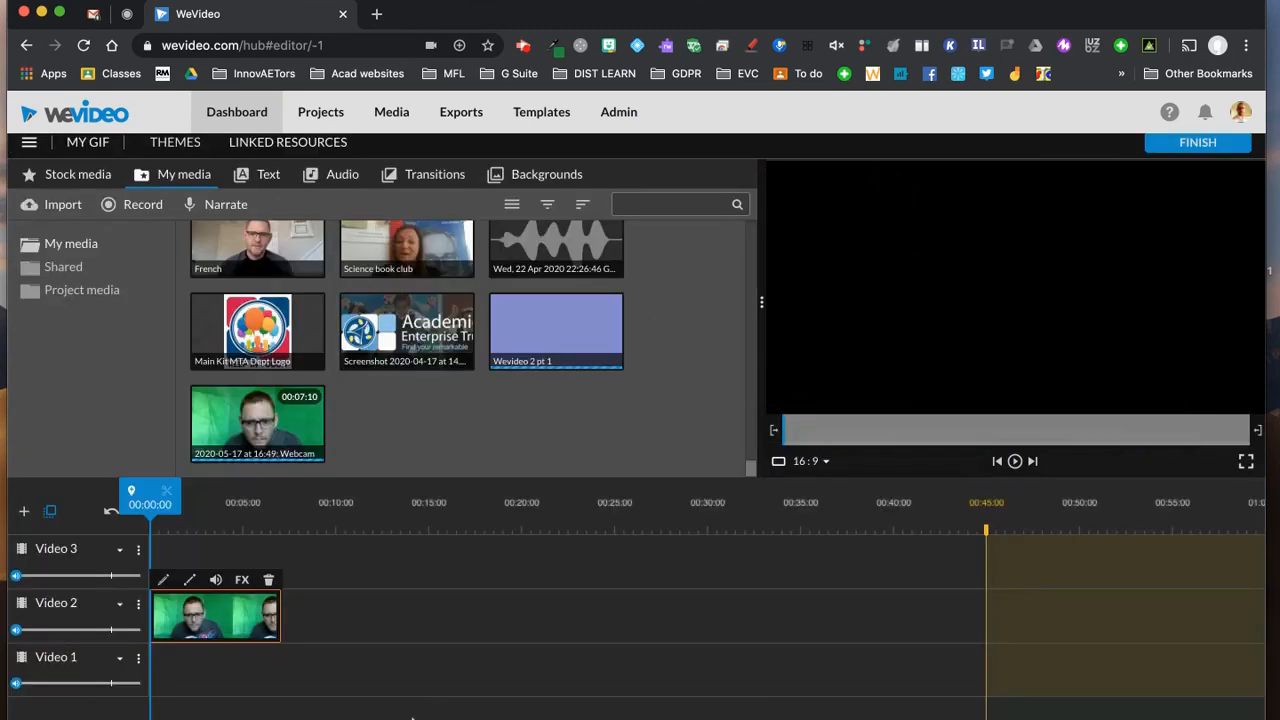
Search the stock media for "office" and place the Office With Computers Indoor image on Video 1, matching the webcam clip's length
{"action": "left_click", "coordinate": [75, 174]}
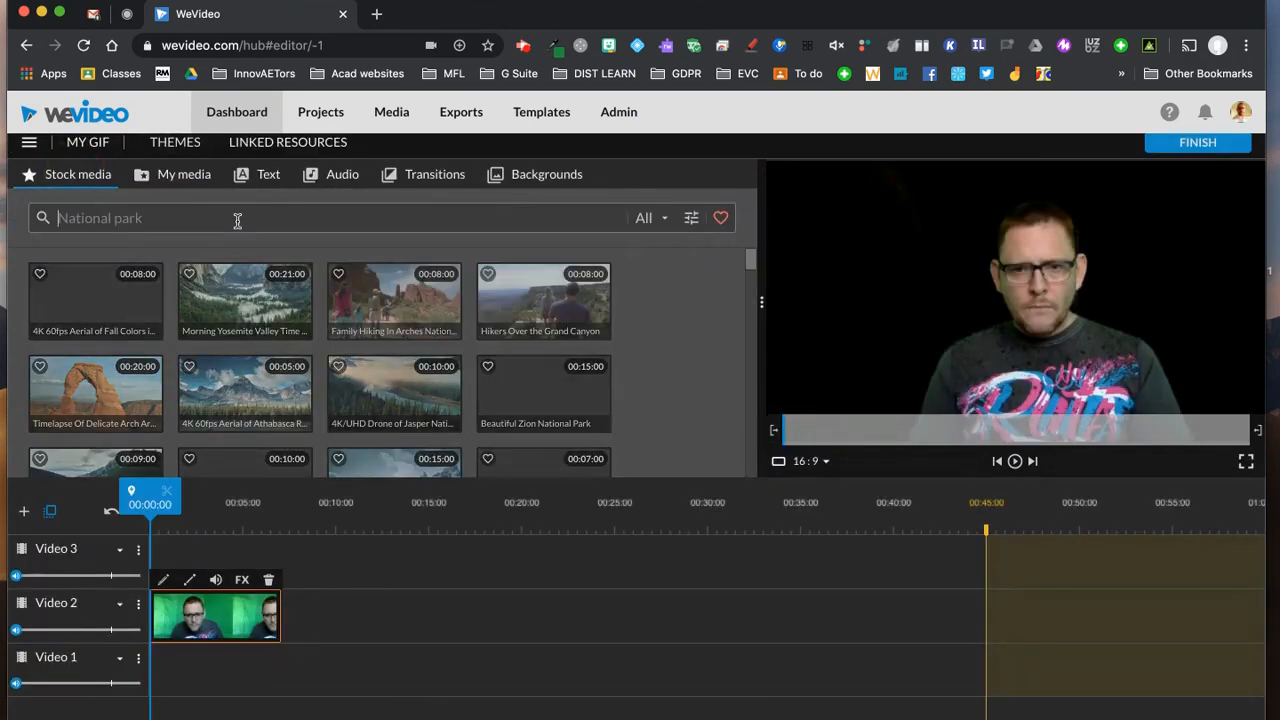
{"action": "type", "text": "office"}
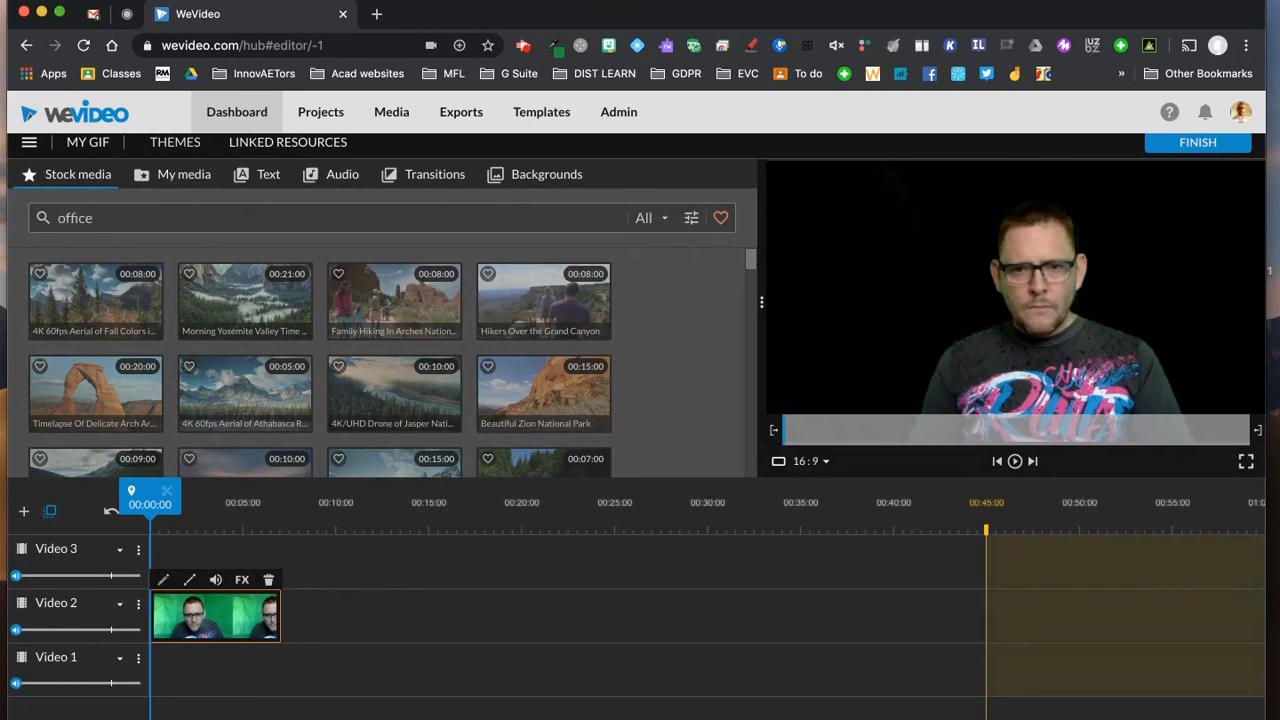
{"action": "key", "text": "Return"}
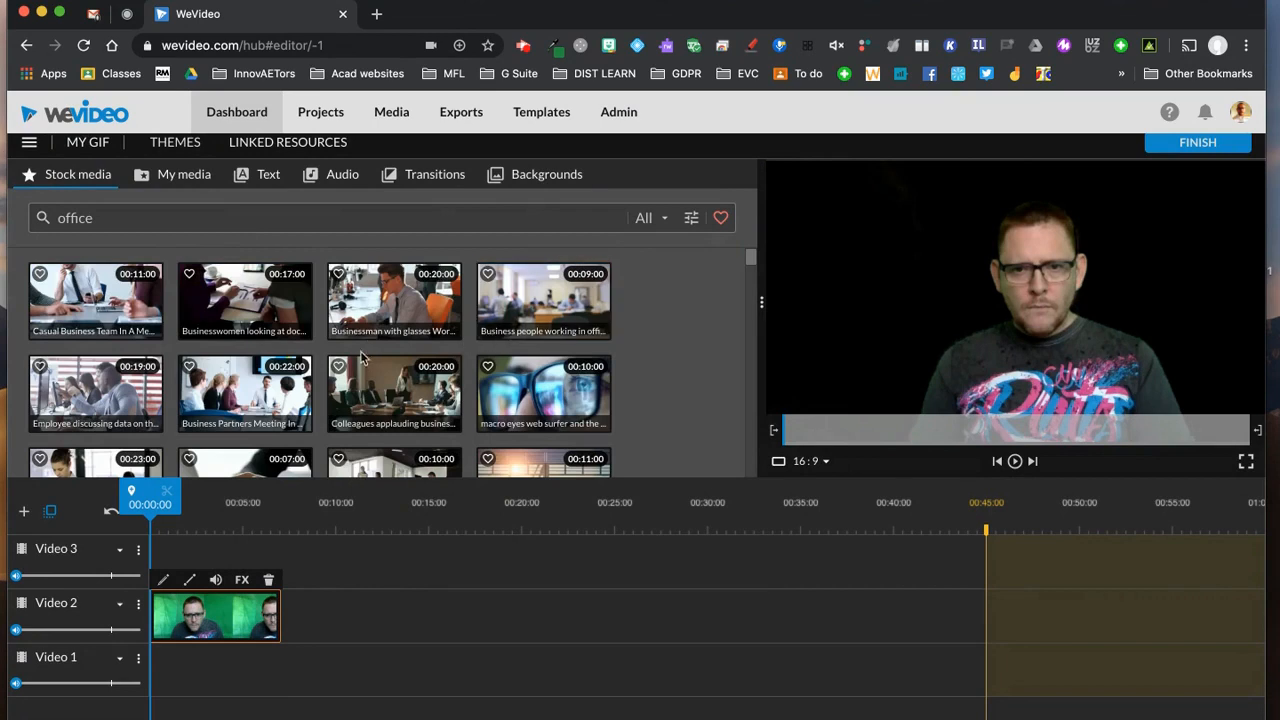
{"action": "scroll", "coordinate": [362, 358], "scroll_direction": "down", "scroll_amount": 3}
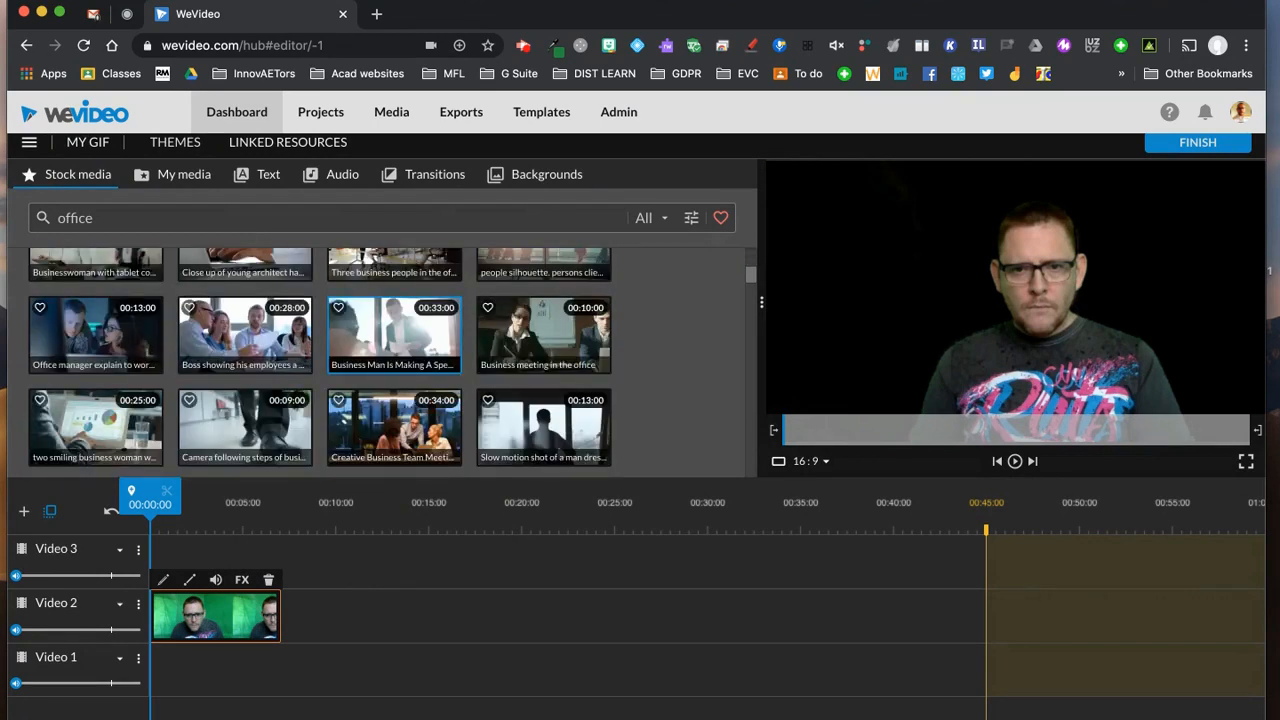
{"action": "scroll", "coordinate": [362, 360], "scroll_direction": "down", "scroll_amount": 3}
{"action": "scroll", "coordinate": [394, 380], "scroll_direction": "down", "scroll_amount": 5}
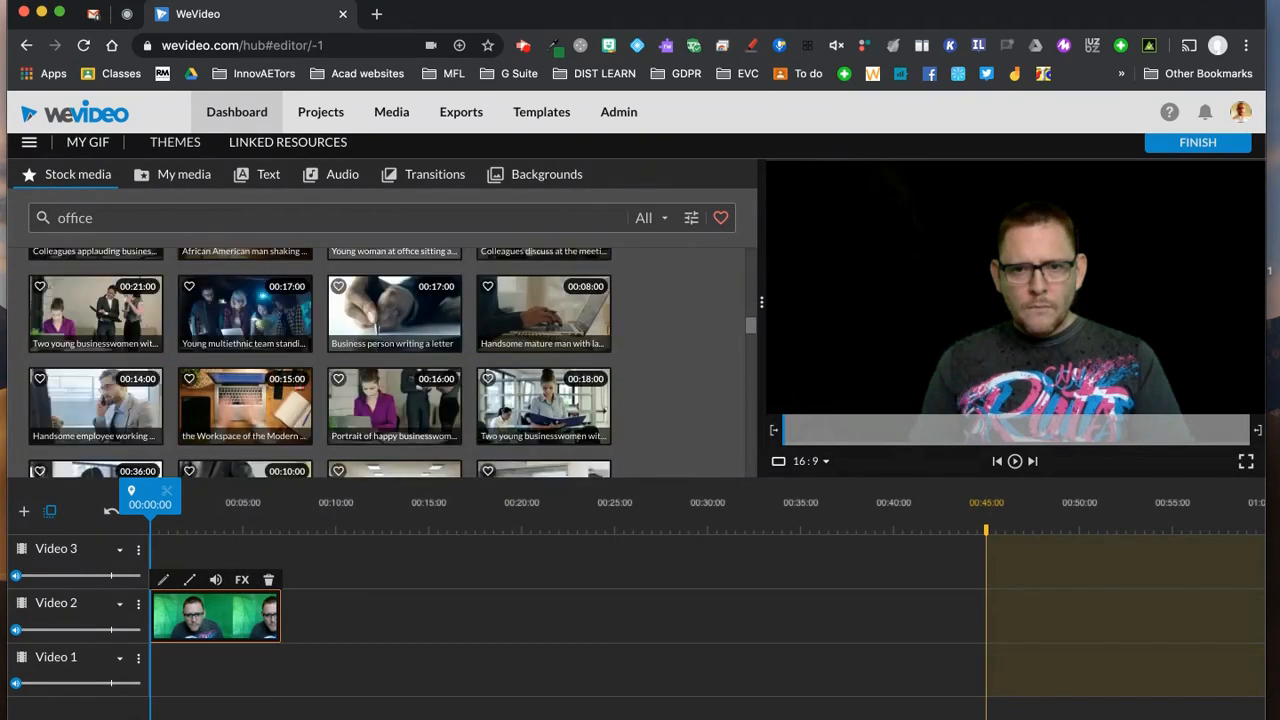
{"action": "scroll", "coordinate": [437, 422], "scroll_direction": "down", "scroll_amount": 1}
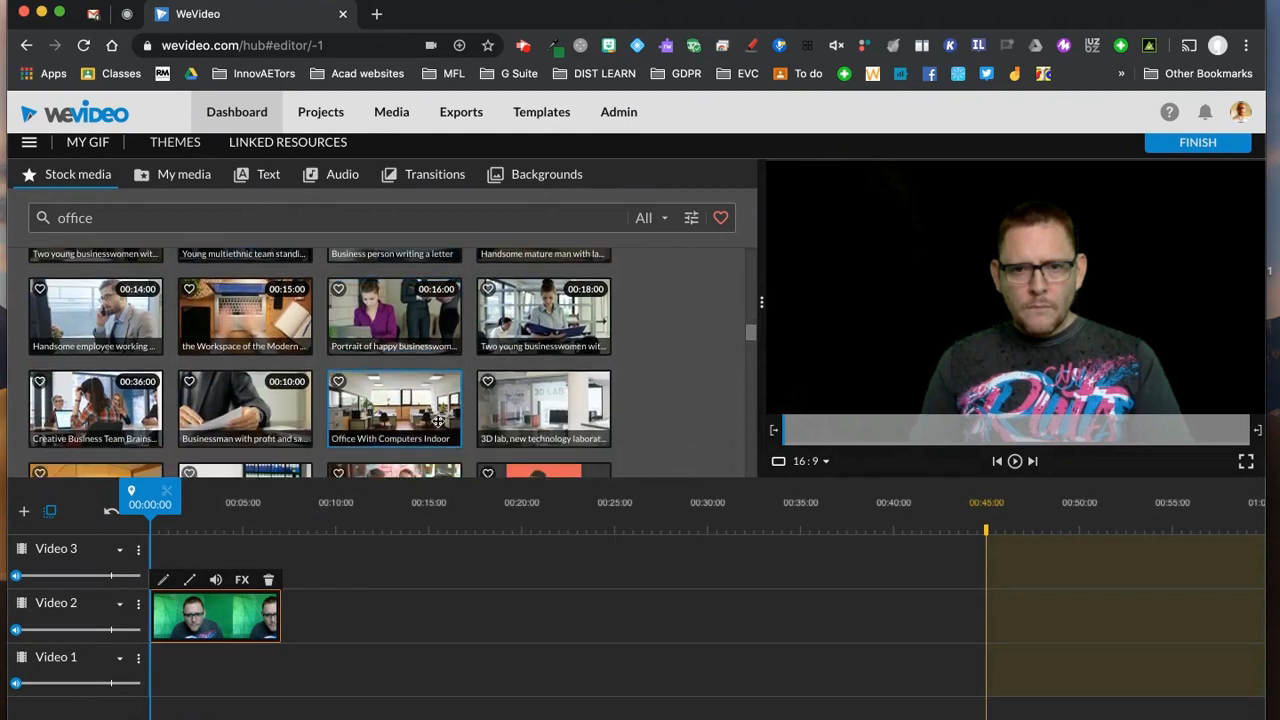
{"action": "left_click_drag", "start_coordinate": [400, 410], "coordinate": [282, 672]}
Return the playhead to the start and play back the webcam clip over the office background
{"action": "left_click", "coordinate": [334, 669]}
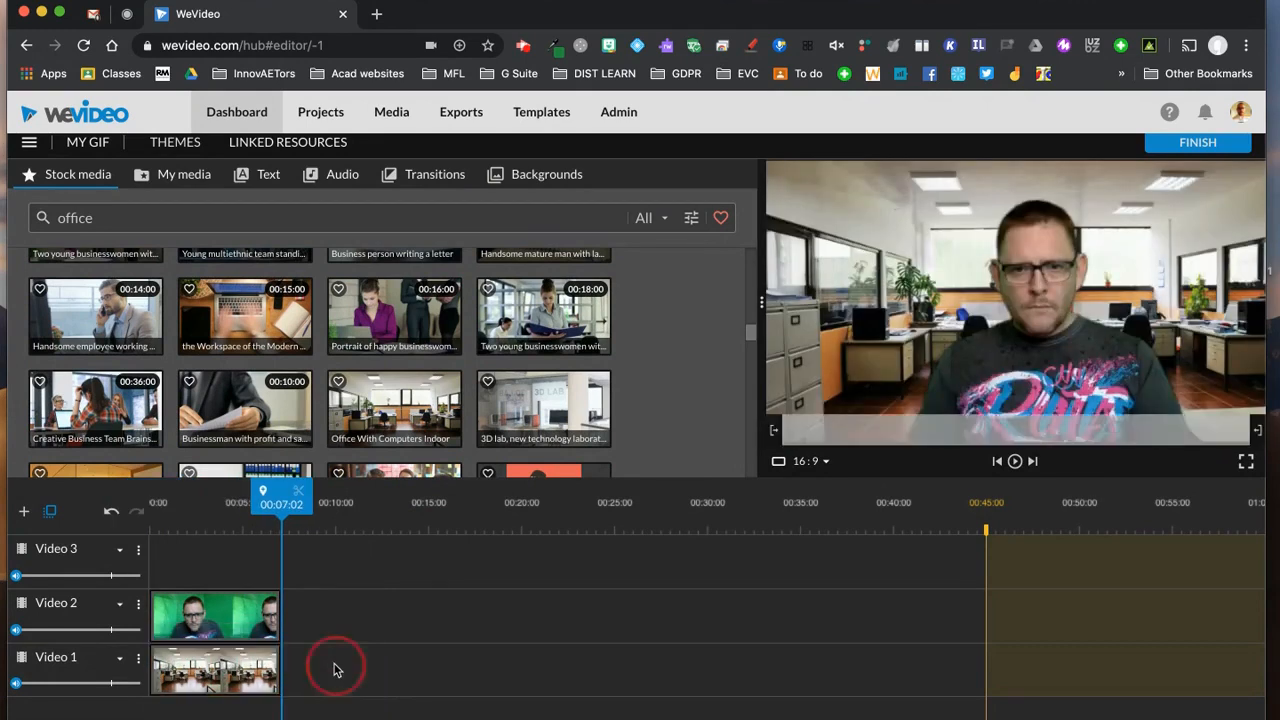
{"action": "left_click_drag", "start_coordinate": [282, 500], "coordinate": [155, 514]}
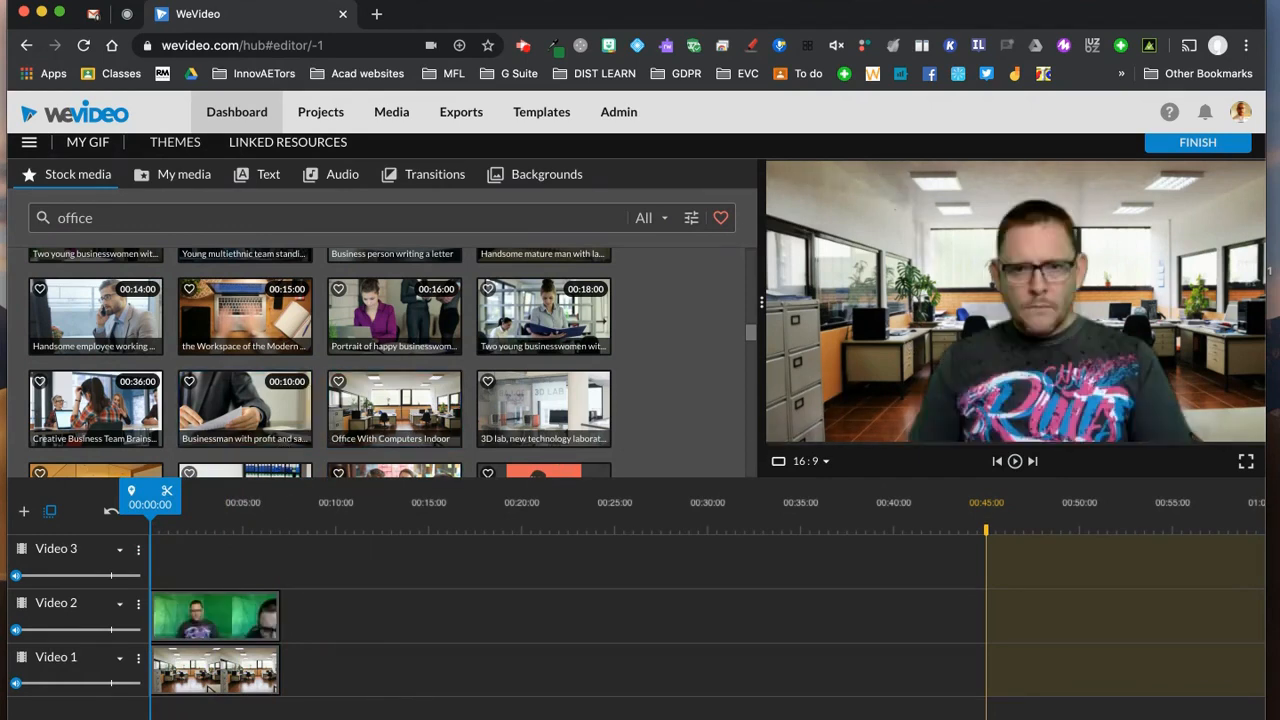
{"action": "left_click", "coordinate": [1014, 461]}
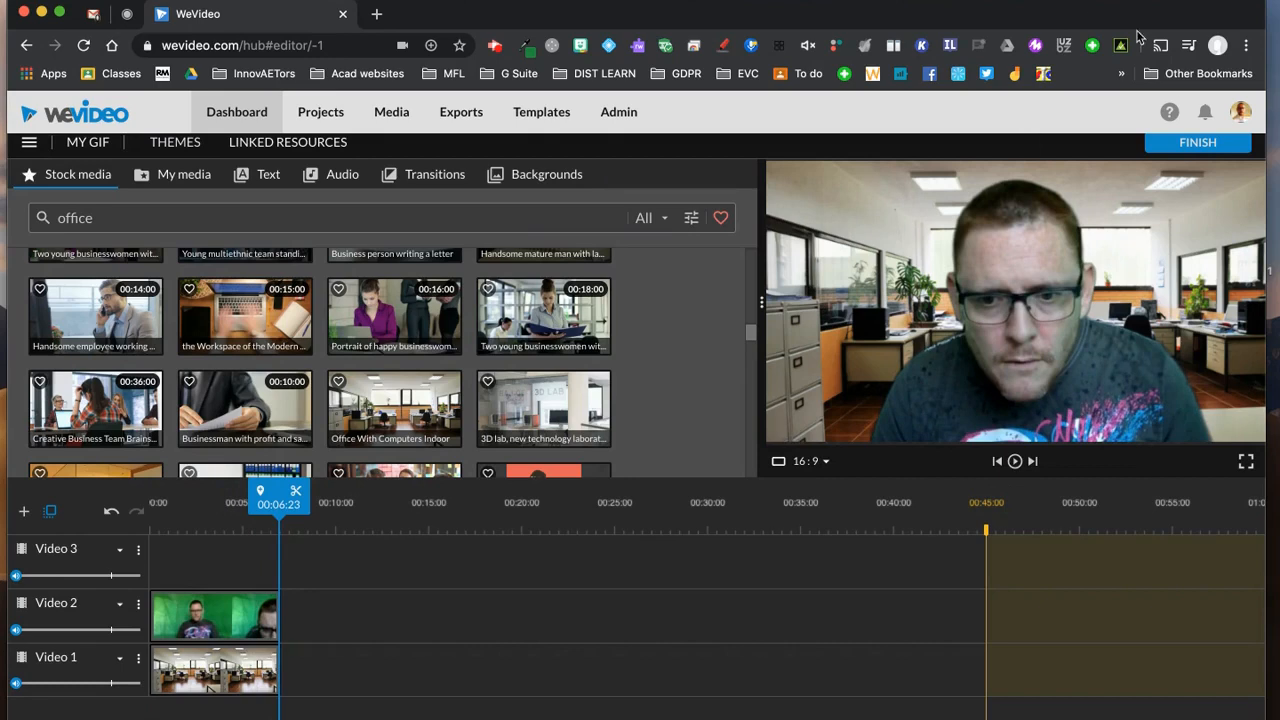
Export the edit as a GIF titled "webcam GIF" at Small 640x360 resolution, with Google Drive added as a destination
{"action": "left_click", "coordinate": [1195, 144]}
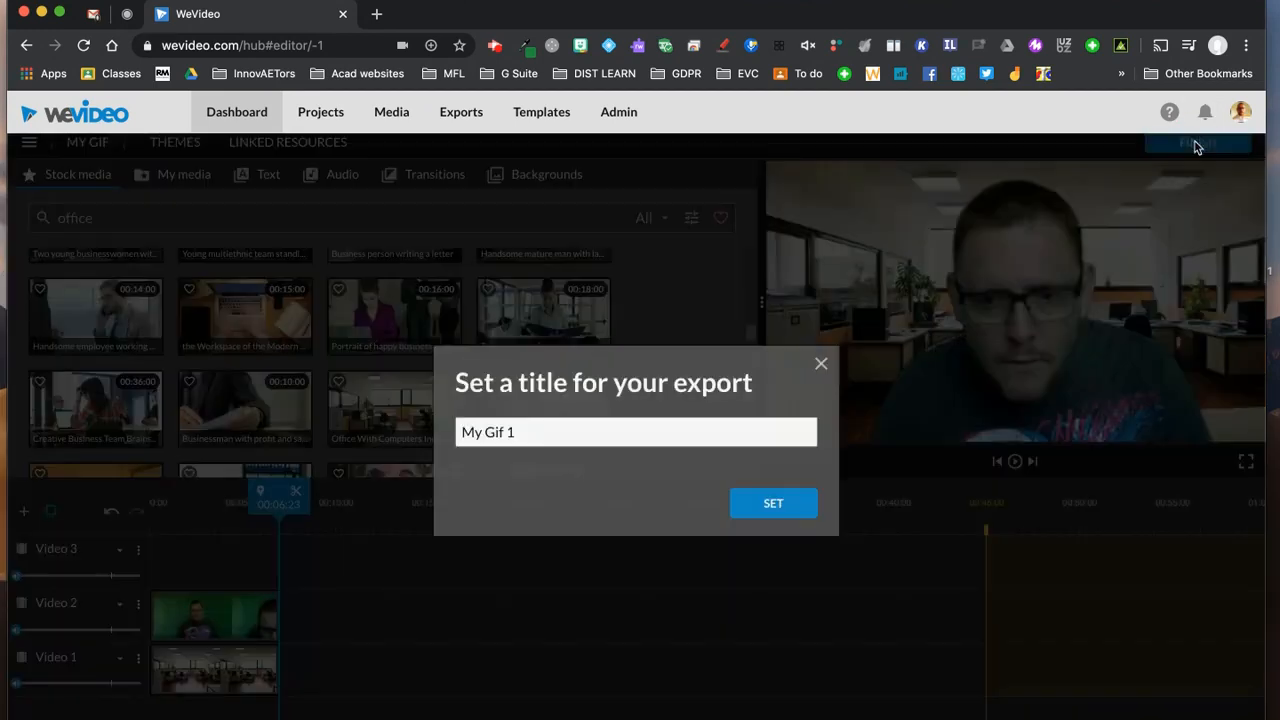
{"action": "triple_click", "coordinate": [561, 430]}
{"action": "type", "text": "webcam GIF"}
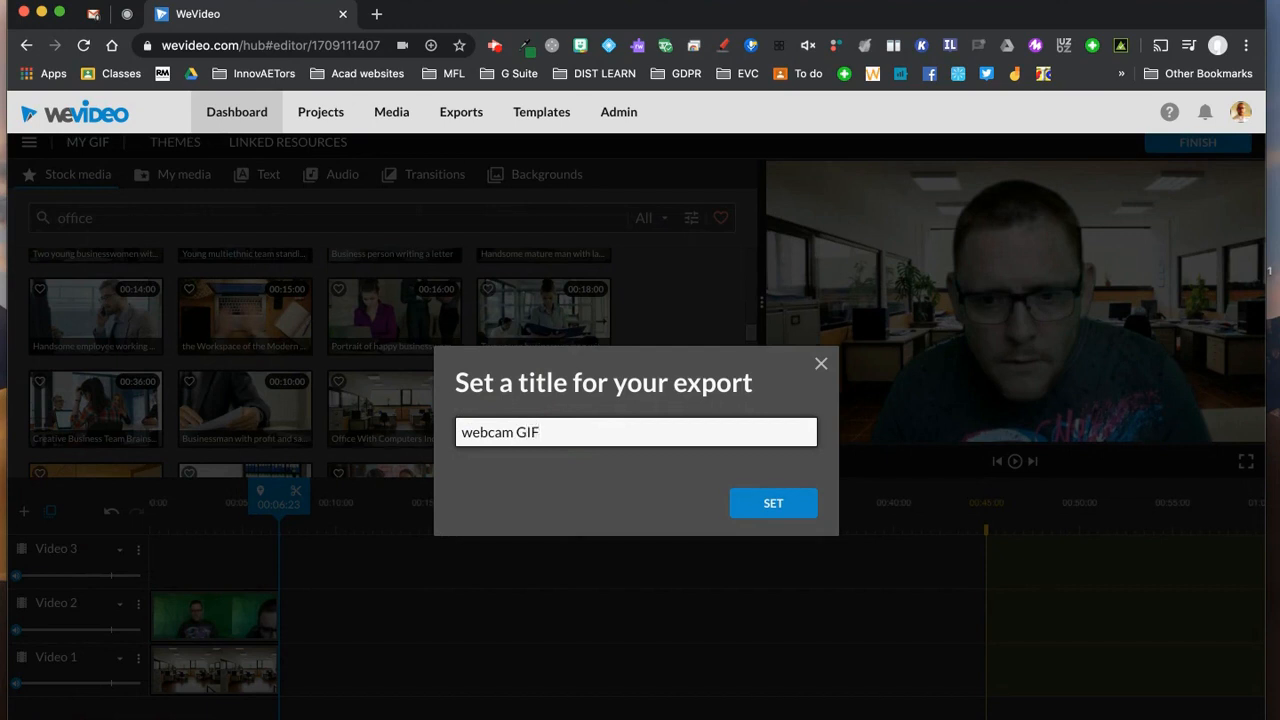
{"action": "left_click", "coordinate": [772, 503]}
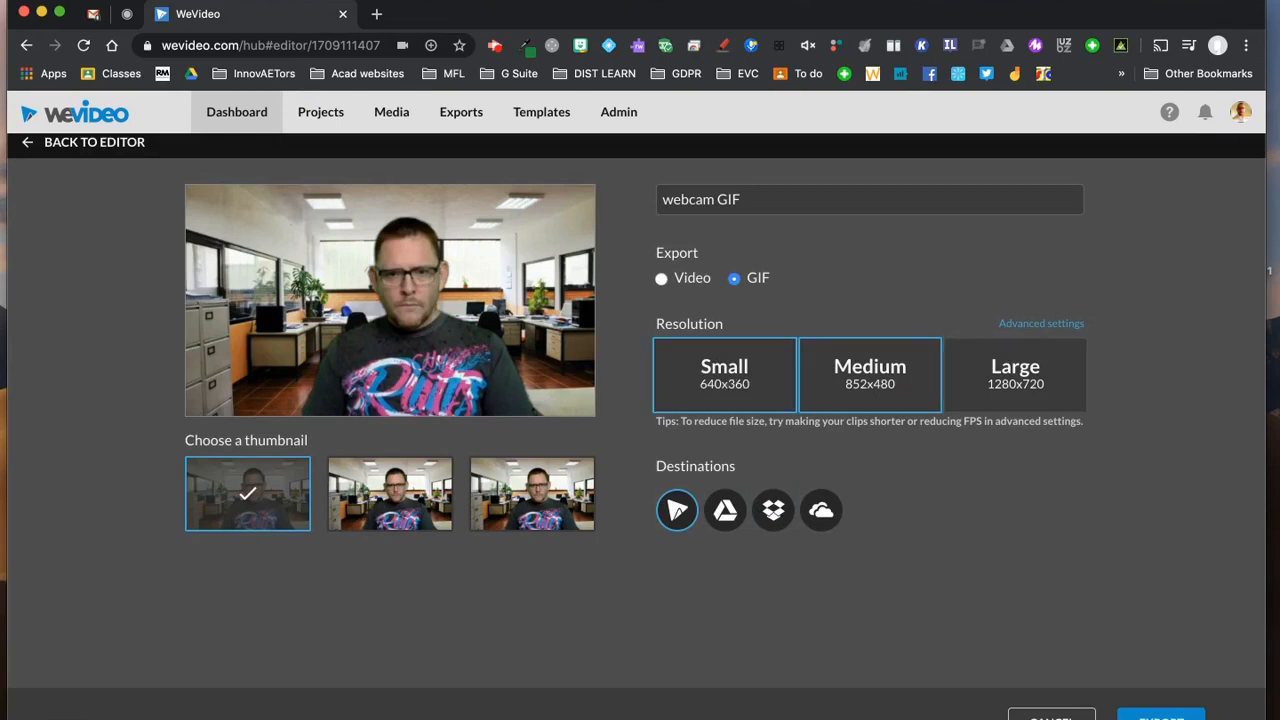
{"action": "left_click", "coordinate": [720, 376]}
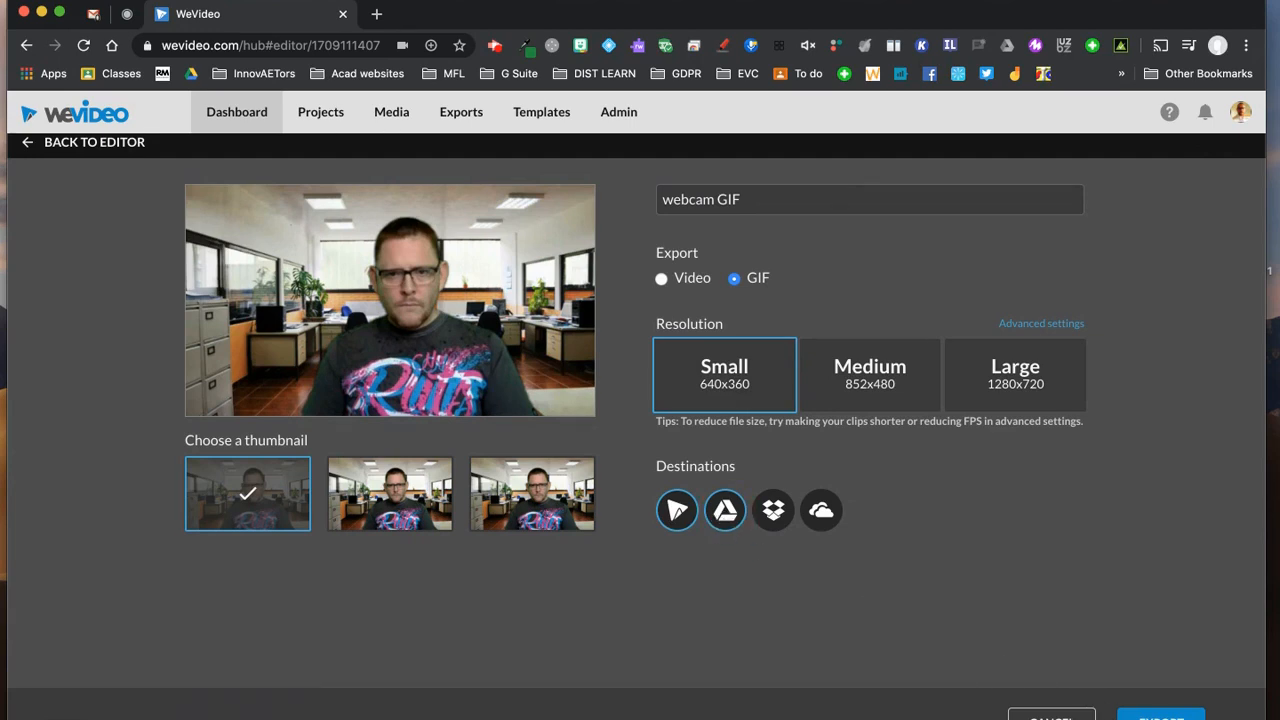
{"action": "left_click", "coordinate": [1161, 716]}
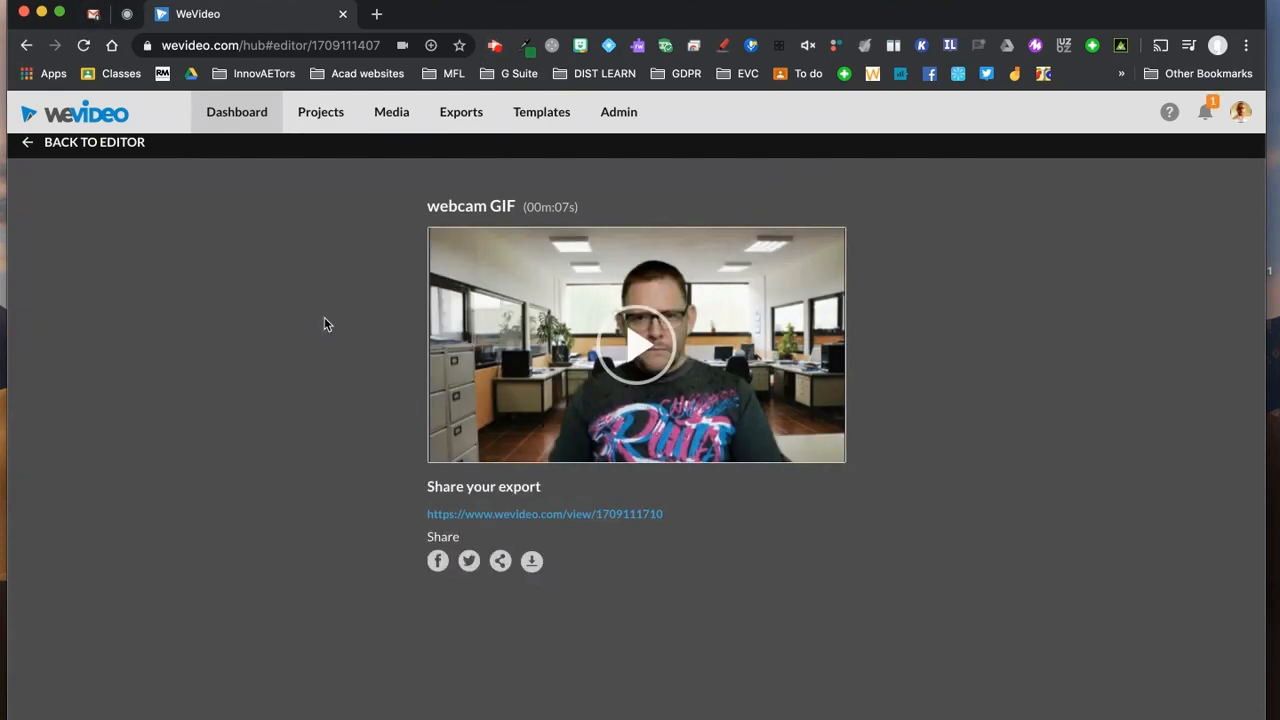
Open the exported webcam GIF on its viewing page and download it
{"action": "left_click", "coordinate": [640, 349]}
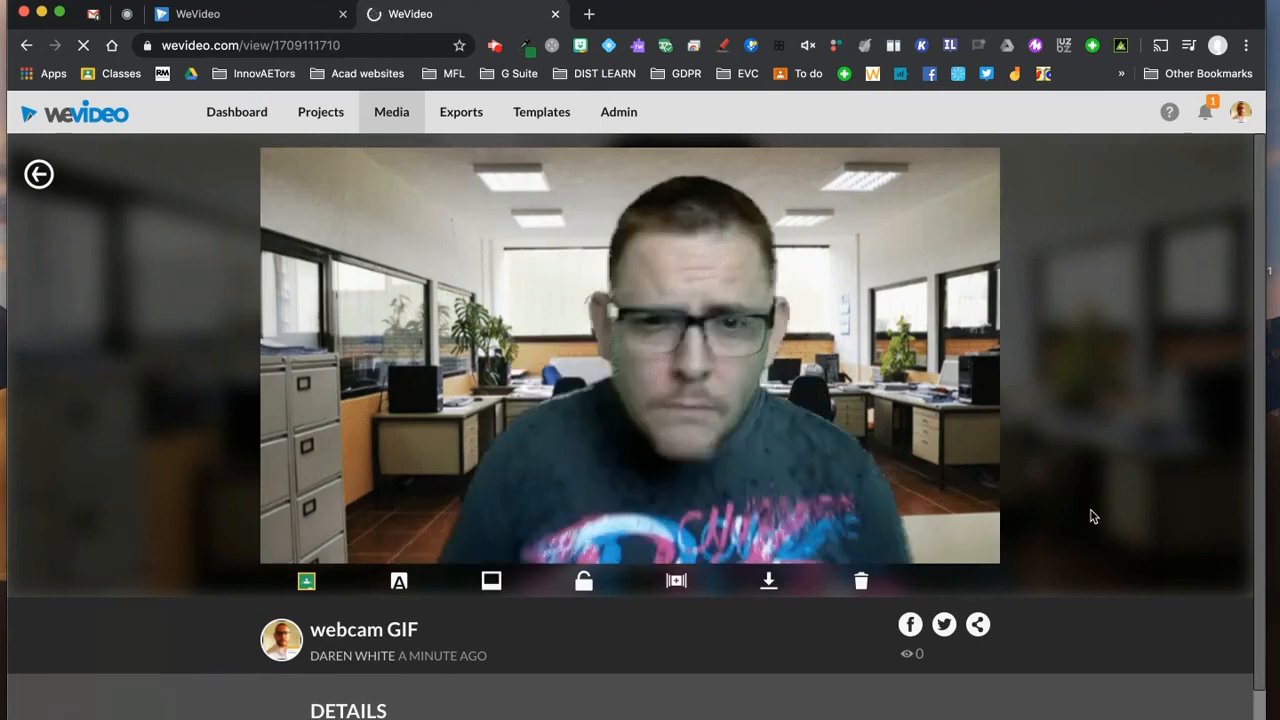
{"action": "left_click", "coordinate": [771, 583]}
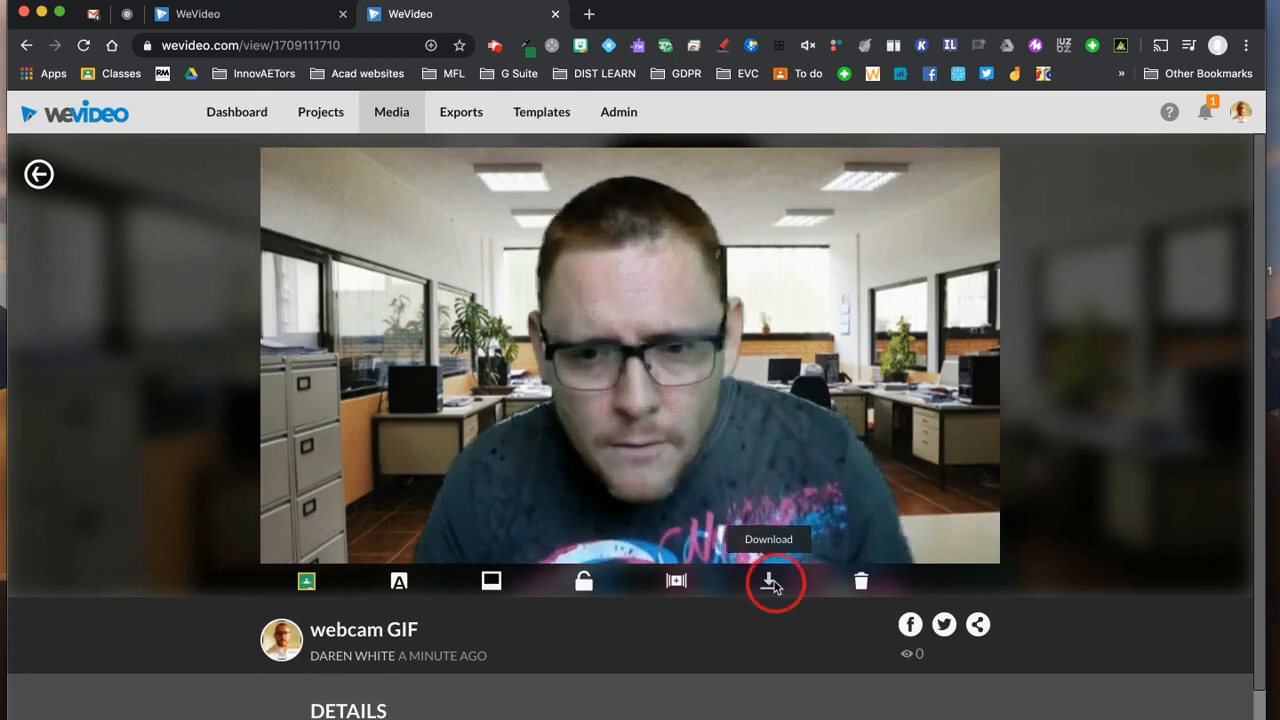
{"action": "left_click", "coordinate": [753, 505]}
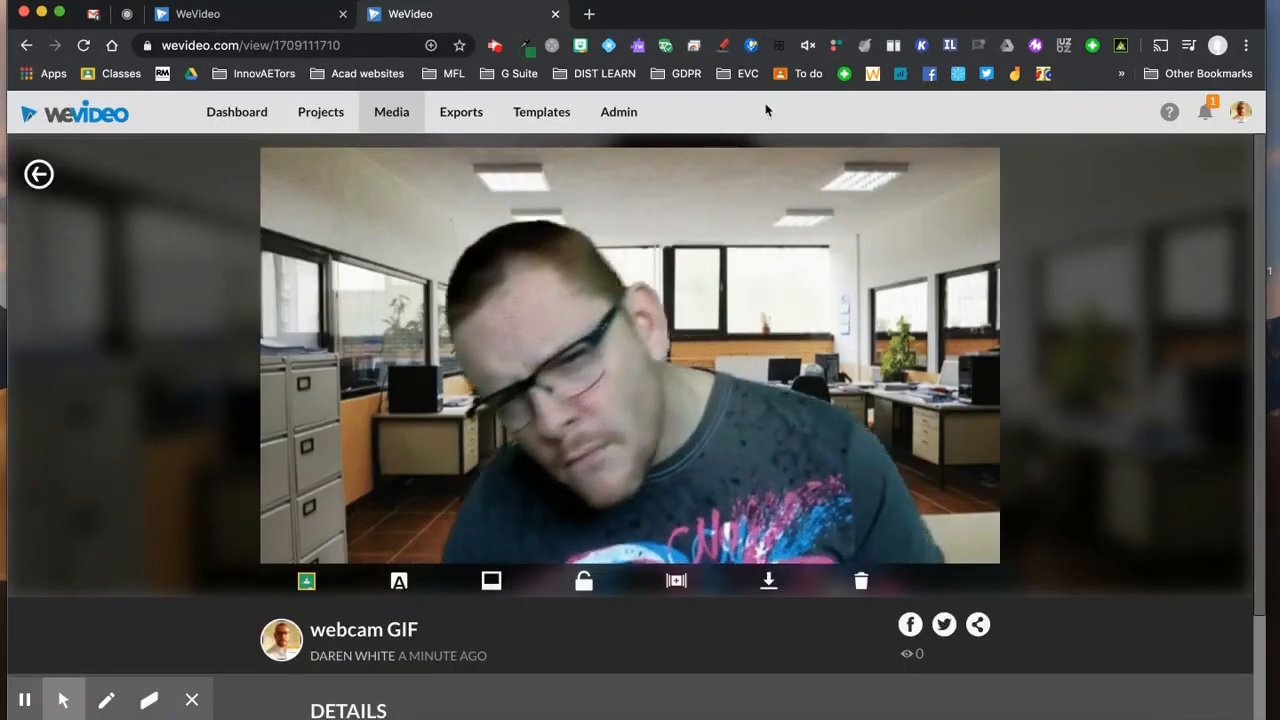
Switch to Google Slides in a new browser tab by opening slides.new to create a blank presentation
{"action": "left_click", "coordinate": [588, 15]}
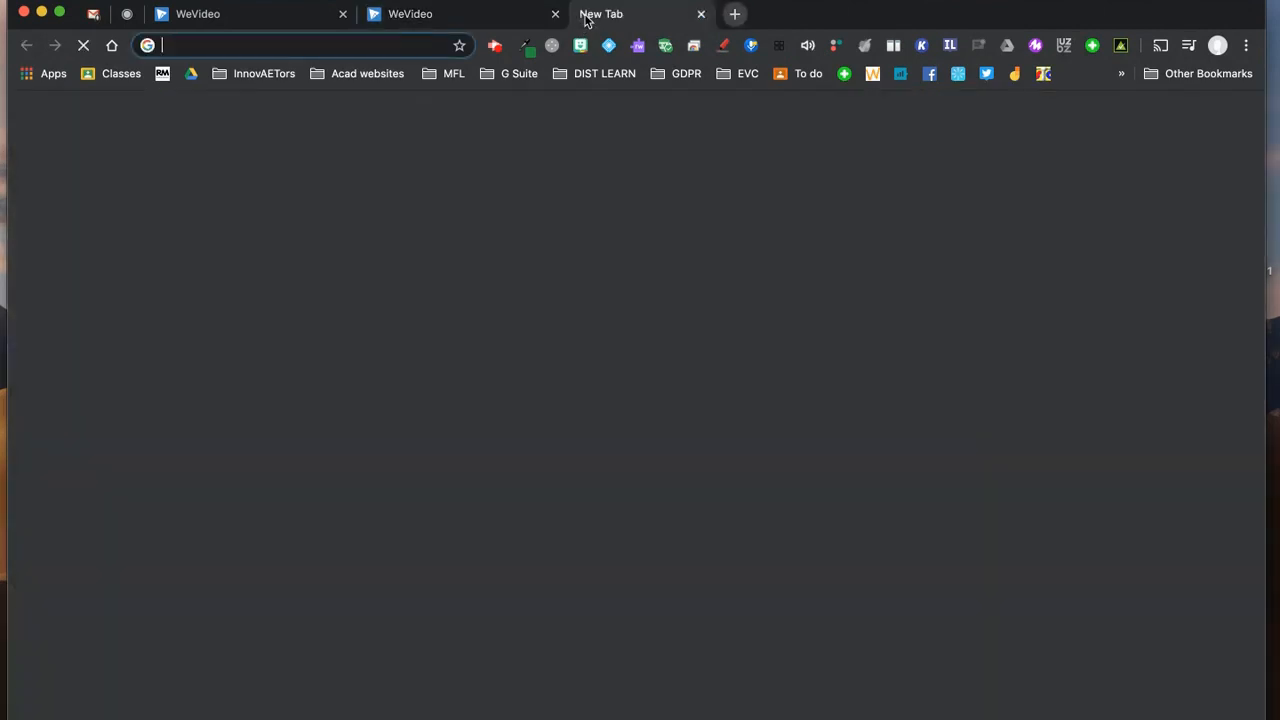
{"action": "type", "text": "slidess"}
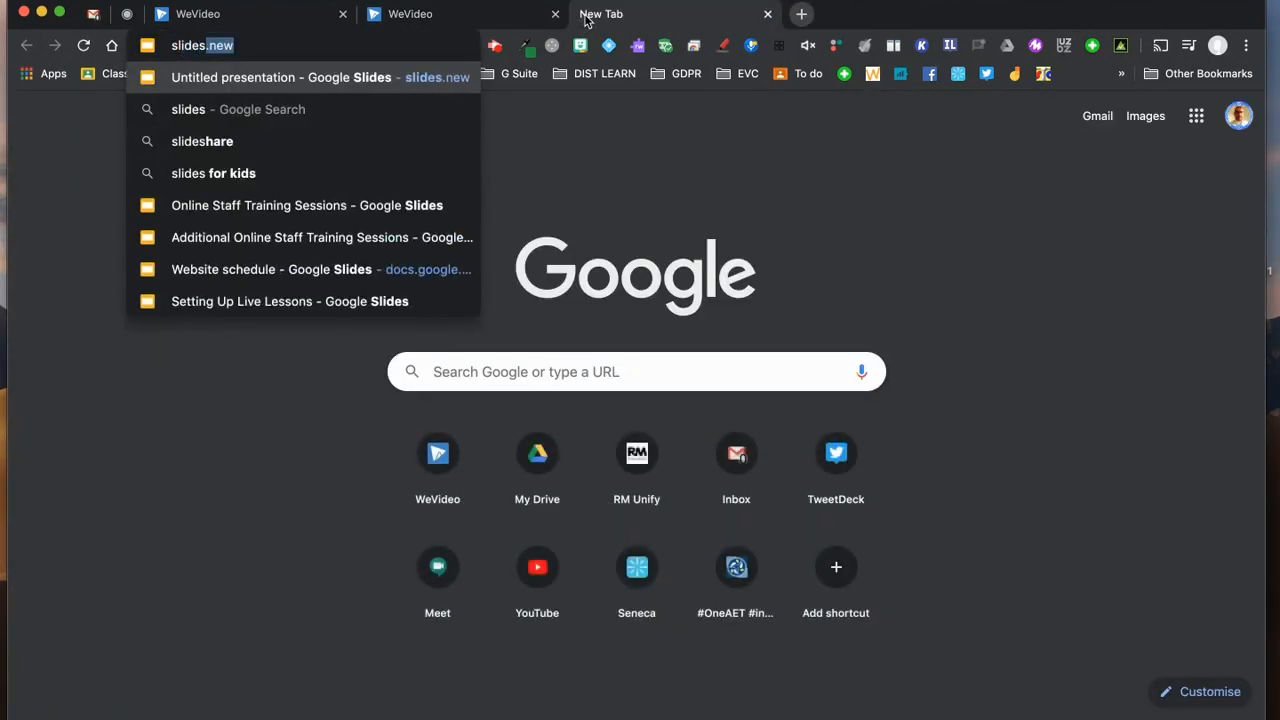
{"action": "key", "text": "Return"}
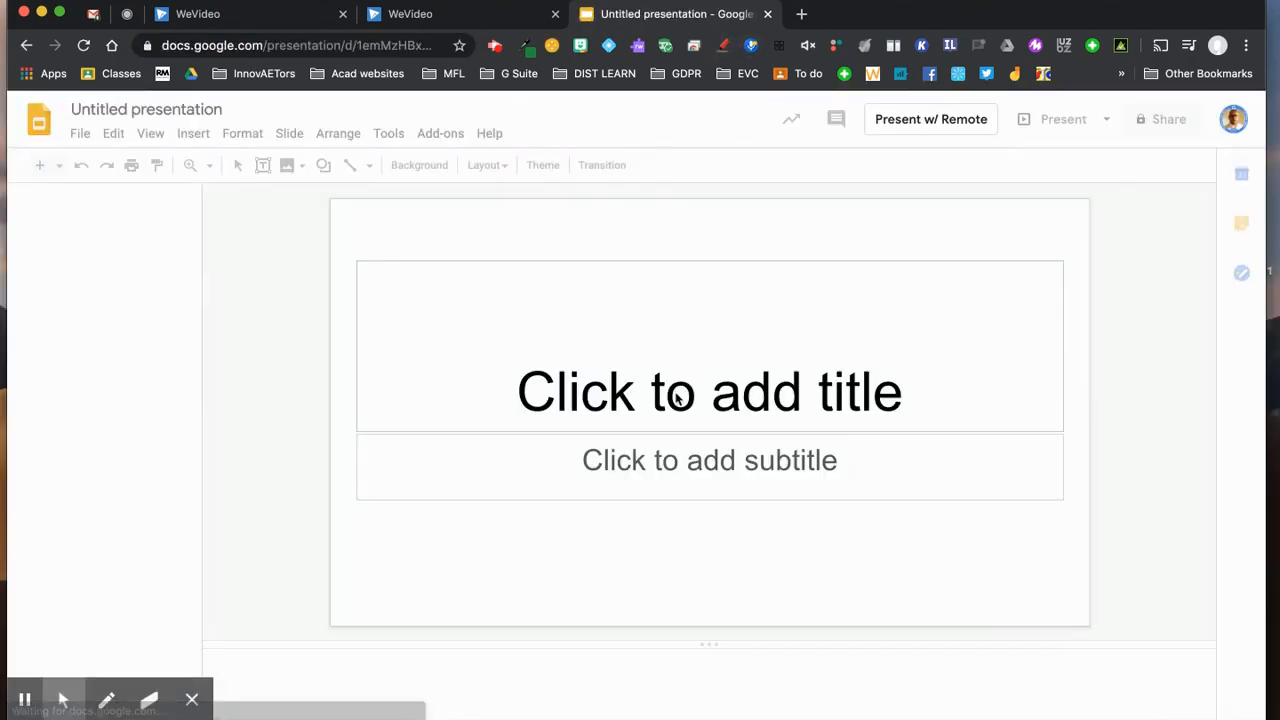
Enter a title on the first slide that begins with "Top Tips for Online Video"
{"action": "left_click", "coordinate": [706, 396]}
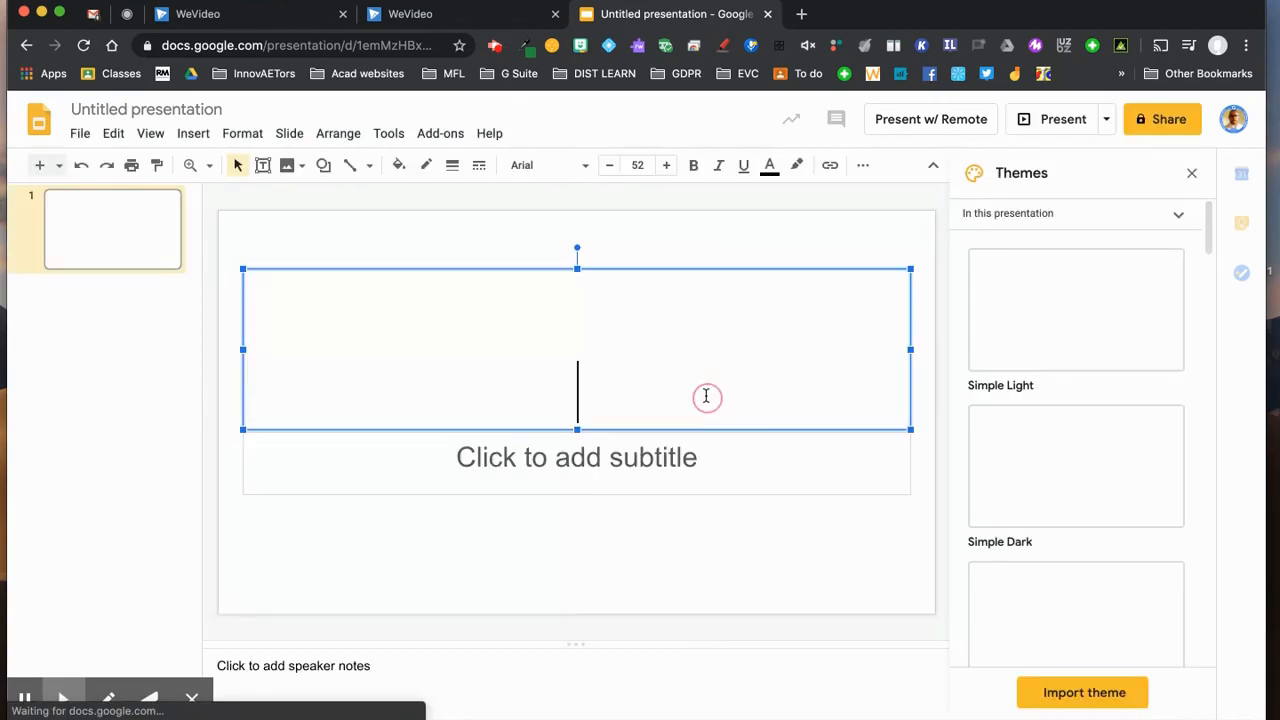
{"action": "type", "text": "T"}
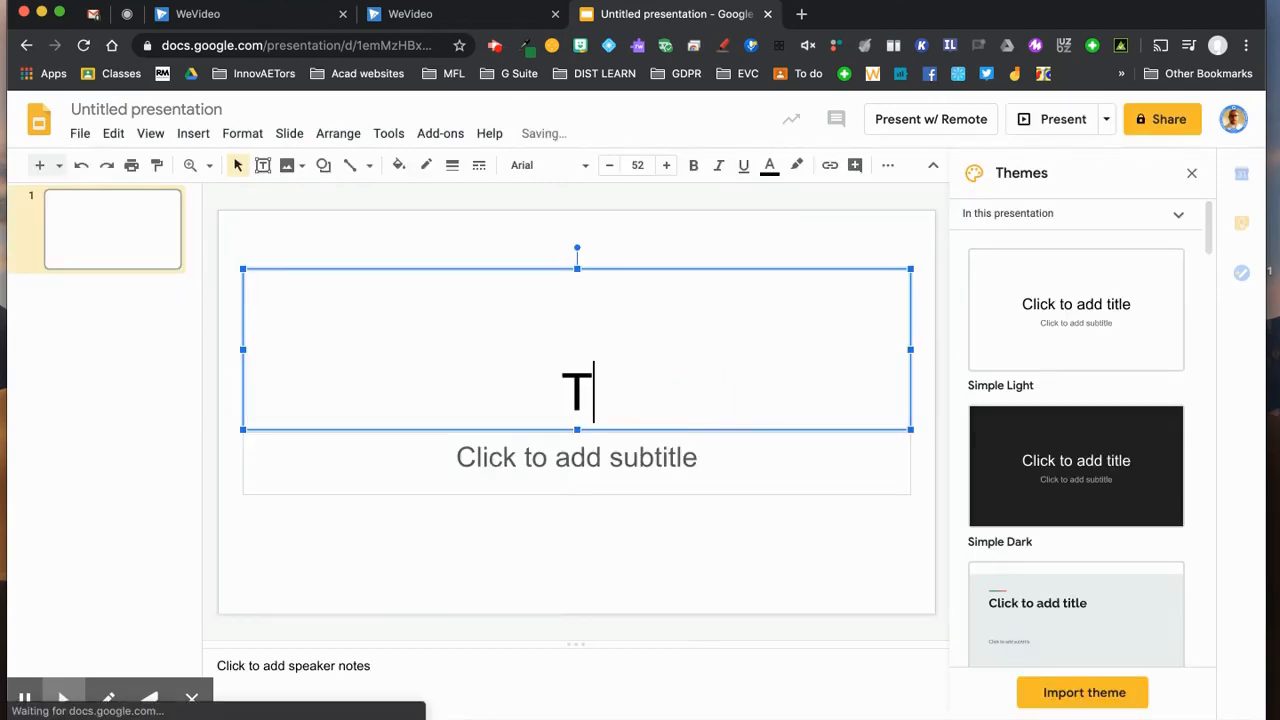
{"action": "type", "text": "op T"}
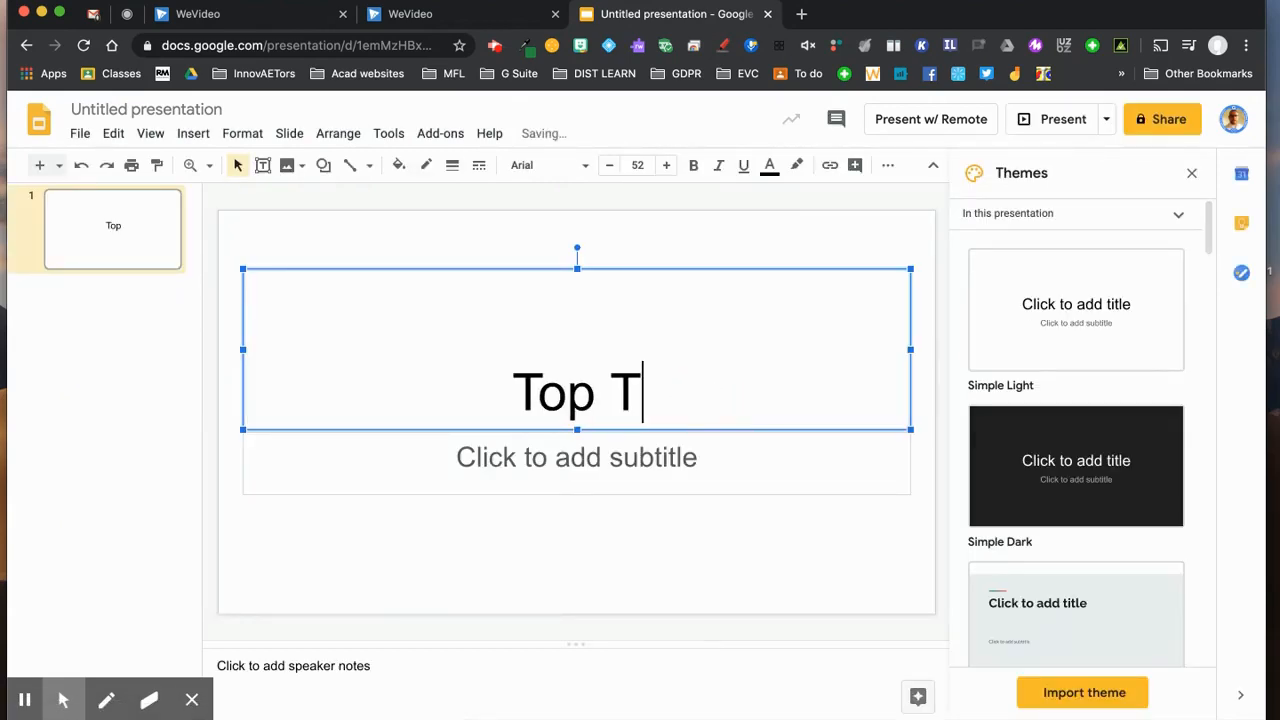
{"action": "type", "text": "ips for Online Video Ca"}
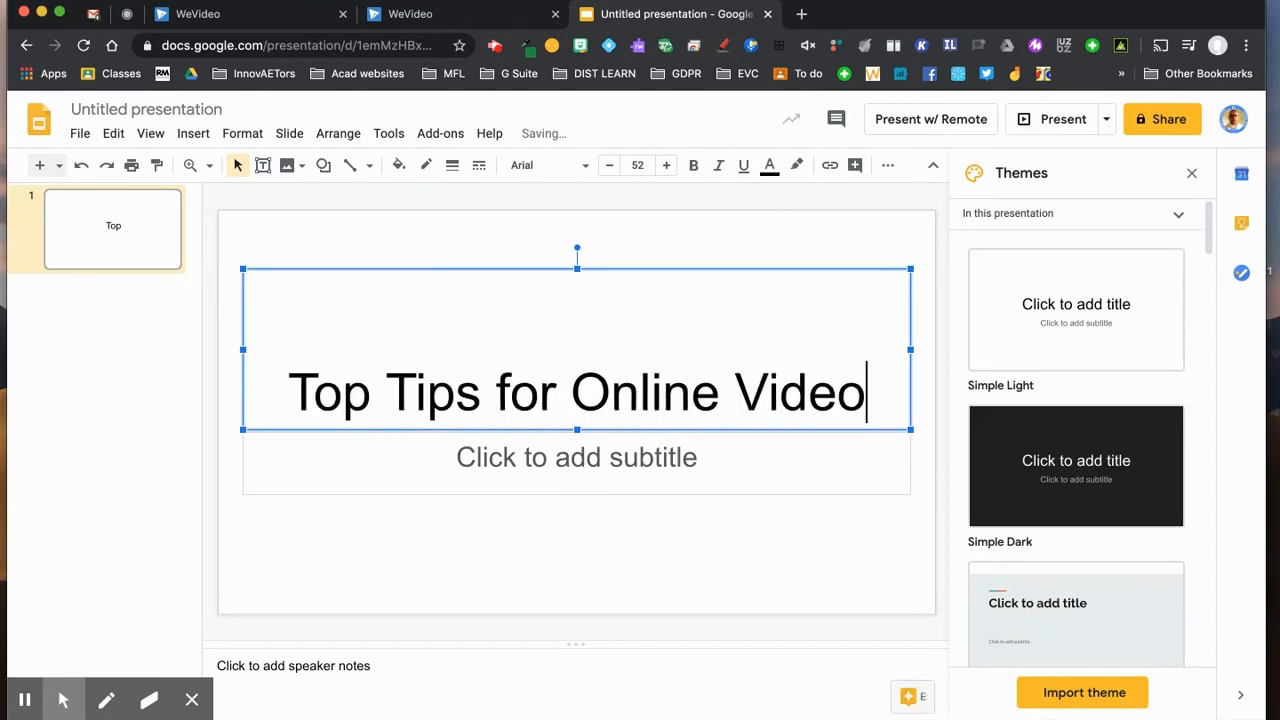